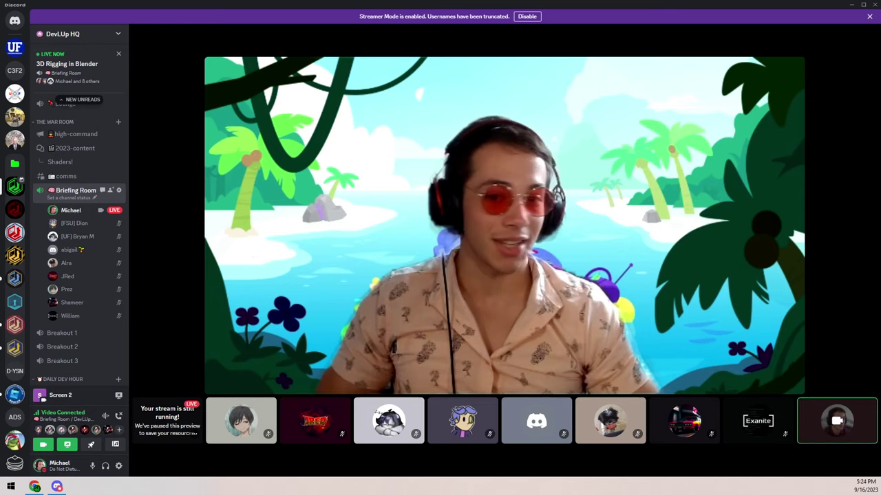
# - Turn off the webcam in the Briefing Room call and focus the shared screen
pyautogui.moveTo(488, 439)
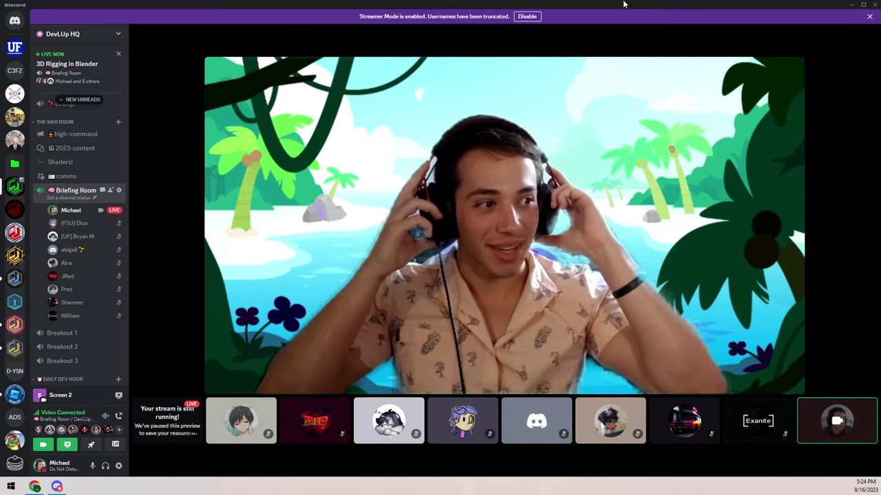
pyautogui.moveTo(442, 470)
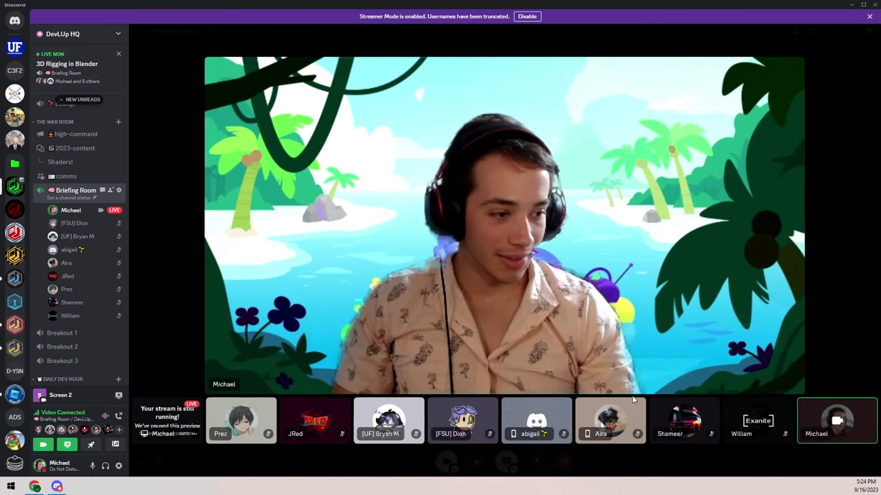
pyautogui.click(444, 462)
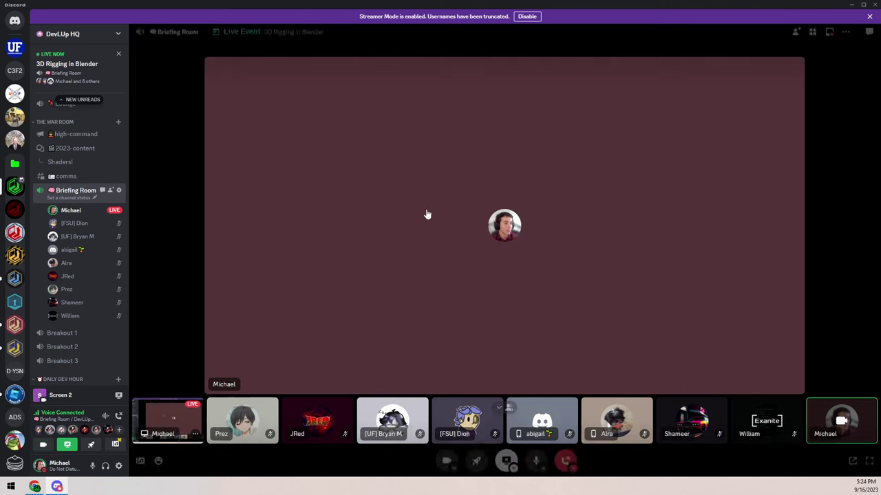
pyautogui.click(421, 190)
pyautogui.click(244, 114)
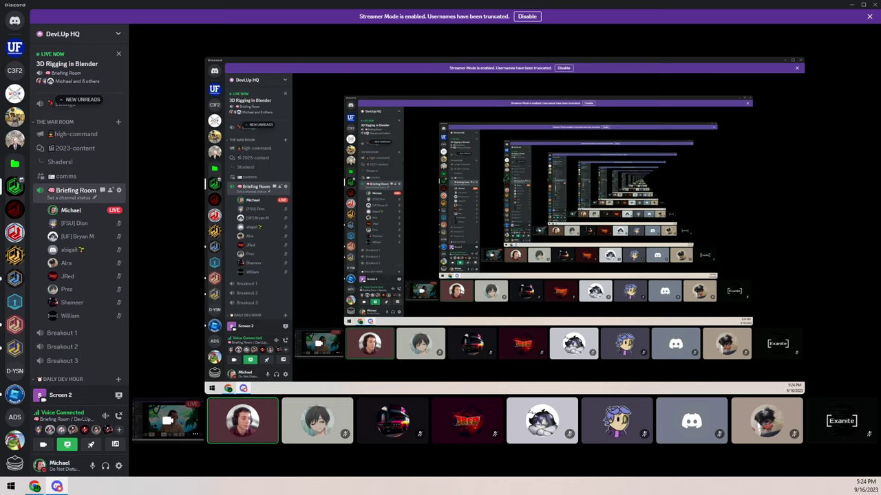
# - Switch to Blender and open the recent file MysteriousProtagonist.blend
pyautogui.click(851, 5)
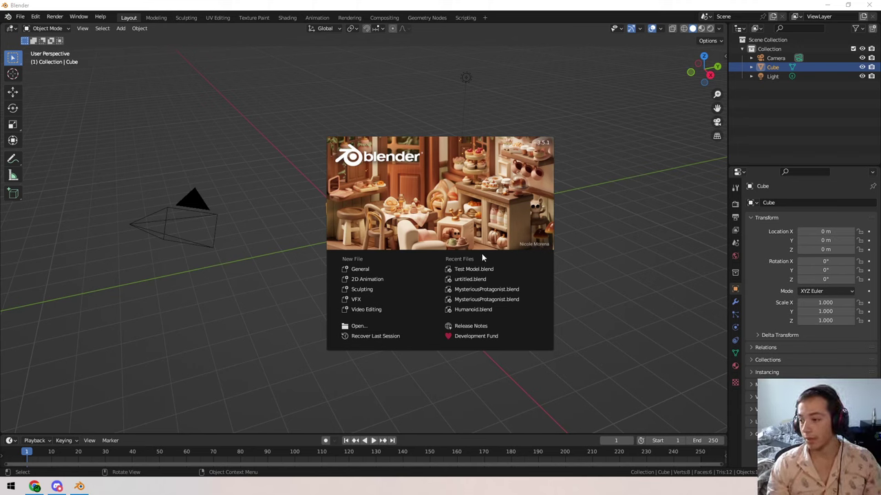
pyautogui.click(487, 290)
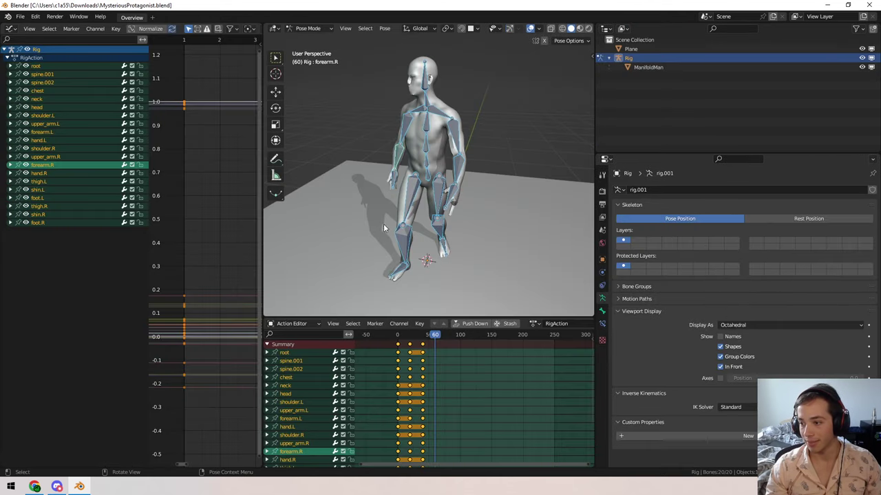
# - Join the 3D viewport over the upper part of the Graph Editor so it spans both areas
pyautogui.rightClick(262, 90)
pyautogui.click(240, 114)
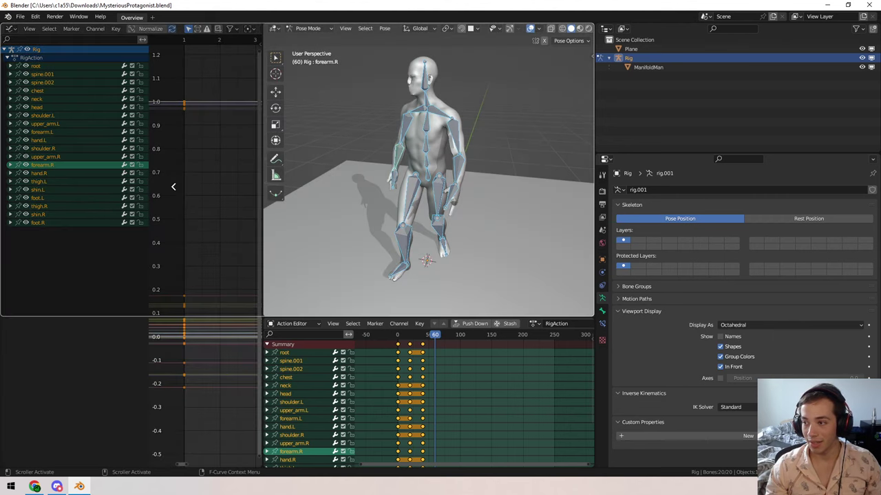
pyautogui.click(174, 186)
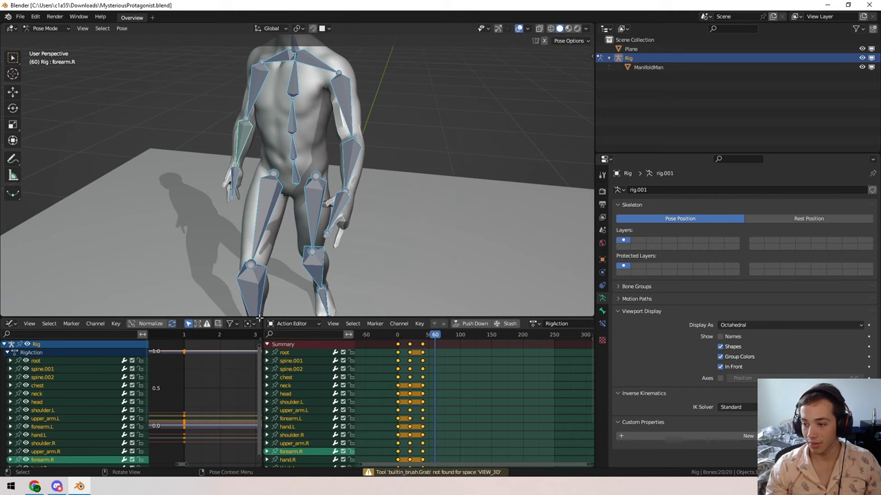
# - Play the rig's animation in the viewport, watch the character's motion, and stop playback
pyautogui.scroll(-6, 305, 220)
pyautogui.press('space')
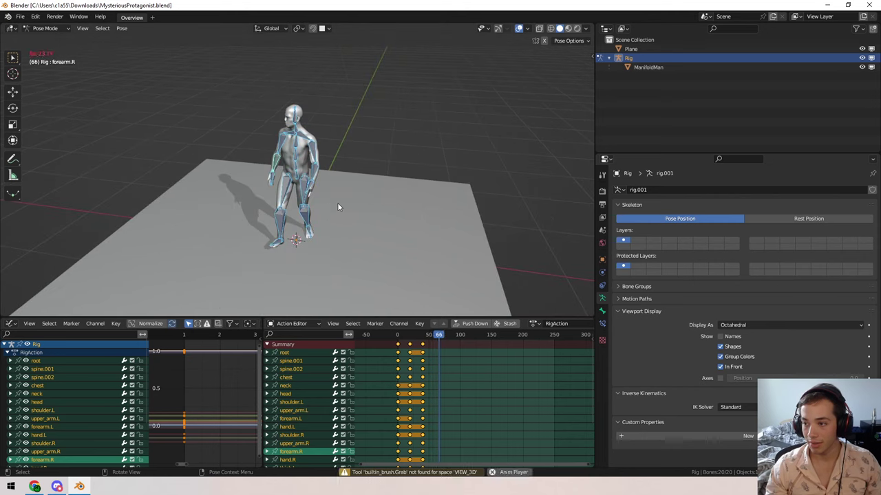
pyautogui.moveTo(337, 202); pyautogui.dragTo(356, 208, button='middle')
pyautogui.press('space')
pyautogui.press('space')
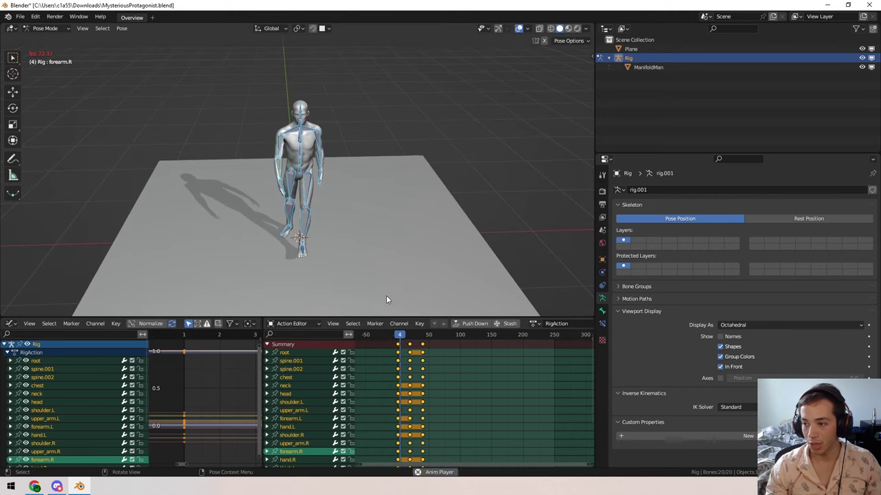
pyautogui.press('space')
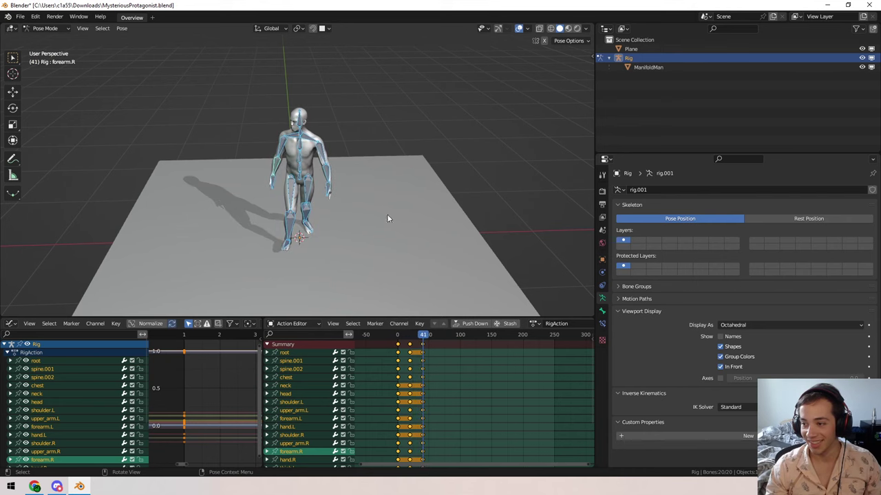
# - Switch the rig from Pose Mode to Object Mode and delete the Rig armature
pyautogui.scroll(3, 385, 213)
pyautogui.moveTo(383, 211); pyautogui.dragTo(318, 128, button='middle')
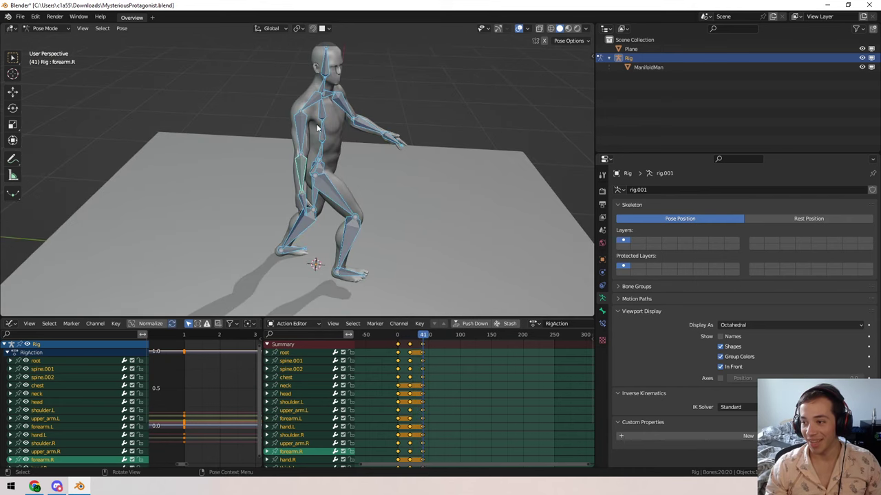
pyautogui.click(44, 27)
pyautogui.click(45, 37)
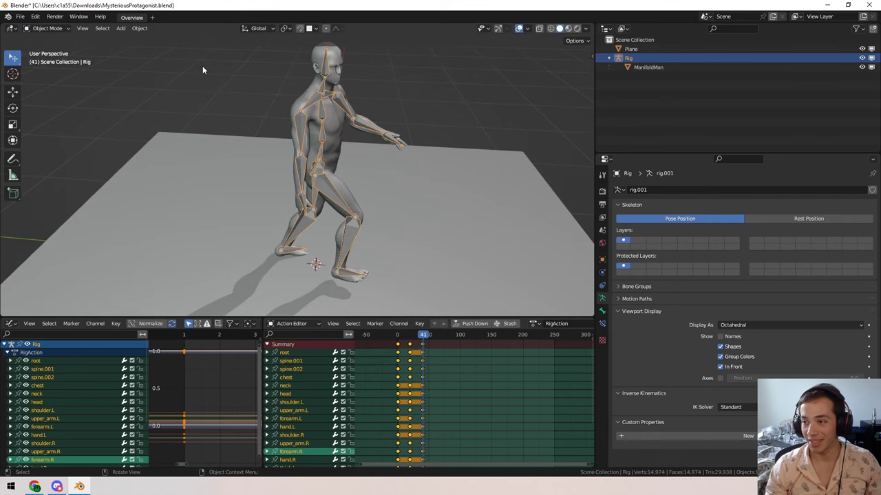
pyautogui.press('x')
pyautogui.click(320, 104)
pyautogui.moveTo(323, 110); pyautogui.dragTo(269, 132, button='middle')
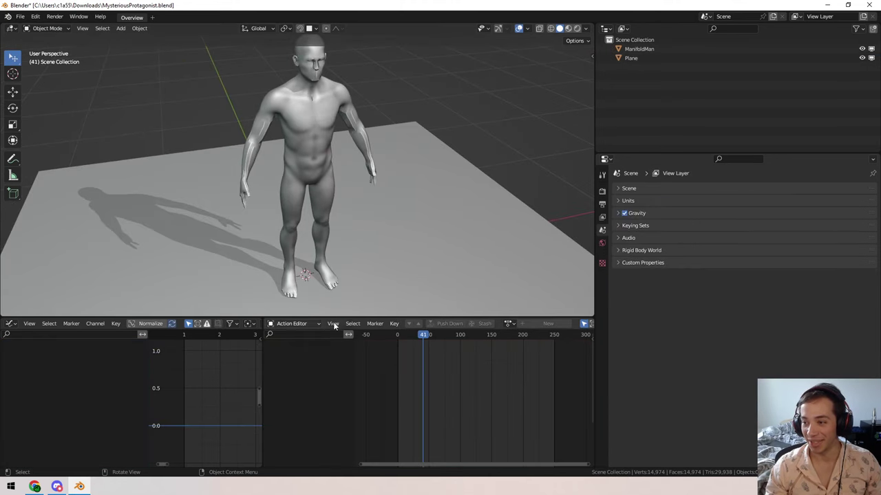
# - Close the Action Editor and Graph Editor areas by joining them, extending the 3D viewport over their space
pyautogui.rightClick(263, 342)
pyautogui.click(263, 339)
pyautogui.click(425, 368)
pyautogui.click(10, 324)
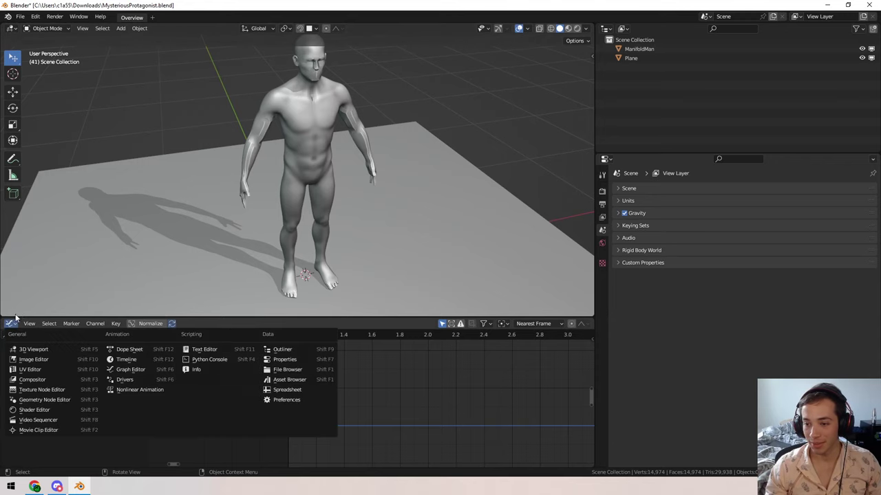
pyautogui.click(28, 324)
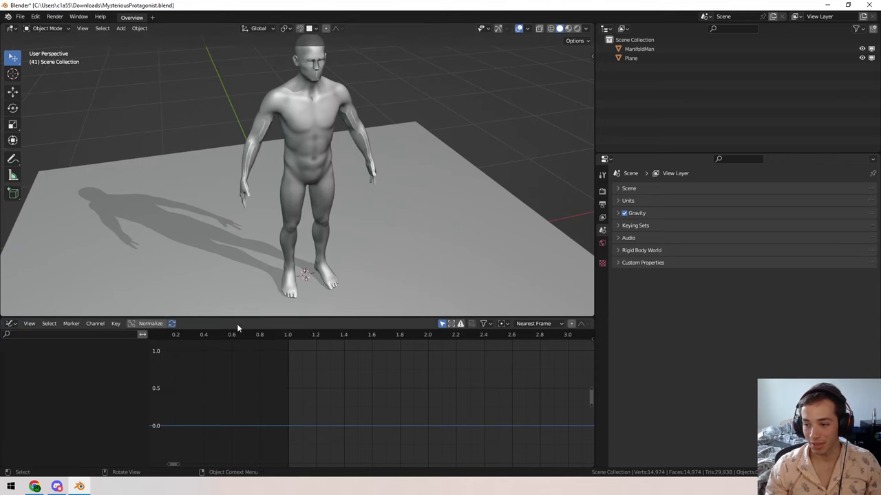
pyautogui.rightClick(63, 317)
pyautogui.click(62, 314)
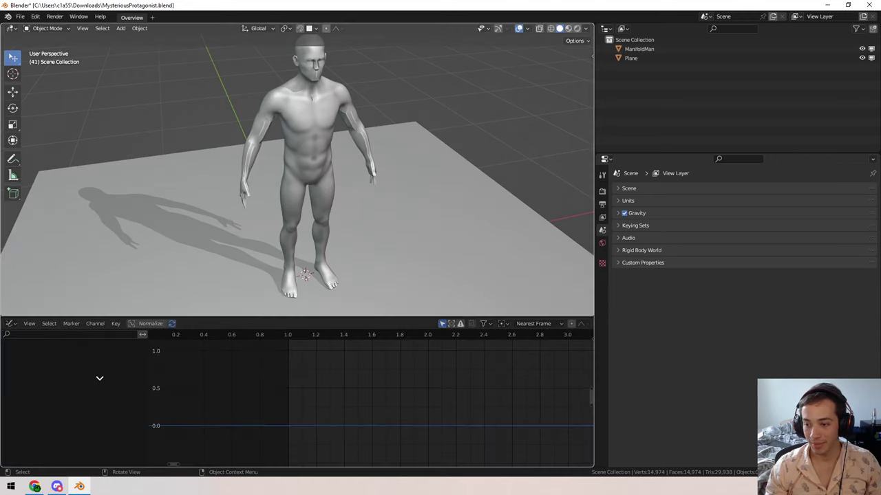
pyautogui.click(100, 383)
# - Save the changes to MysteriousProtagonist.blend
pyautogui.moveTo(317, 179); pyautogui.dragTo(372, 176, button='middle')
pyautogui.keyDown('ctrl'); pyautogui.moveTo(286, 188); pyautogui.dragTo(287, 155, button='middle'); pyautogui.keyUp('ctrl')
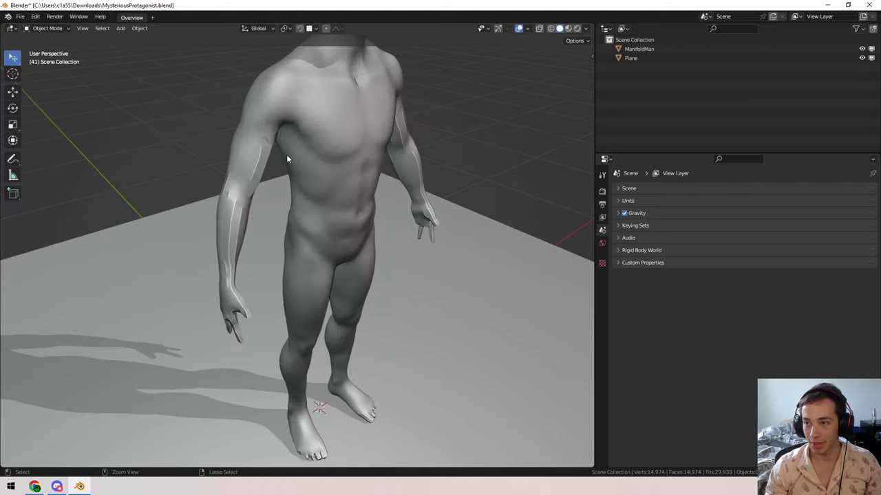
pyautogui.hotkey('ctrl', 's')
pyautogui.scroll(-8, 115, 97)
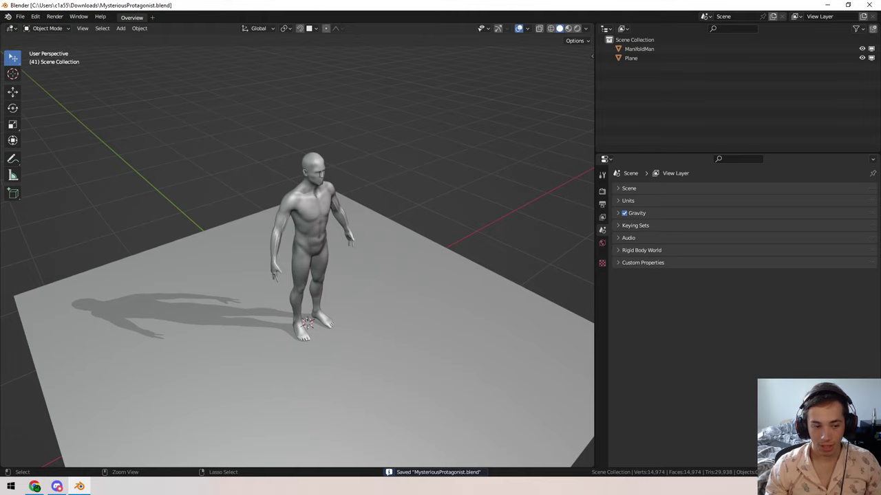
# - Switch to Discord and start a new post in the 2023-content forum titled "Rigging in Blender"
pyautogui.click(79, 485)
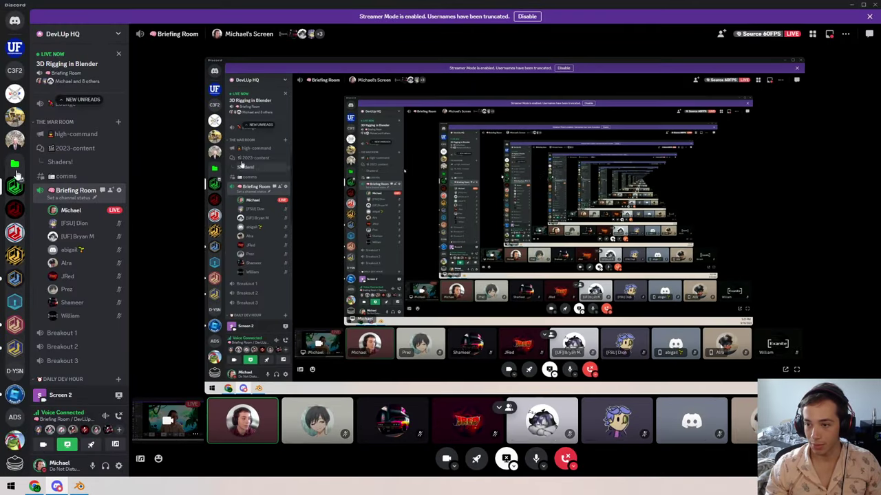
pyautogui.click(63, 148)
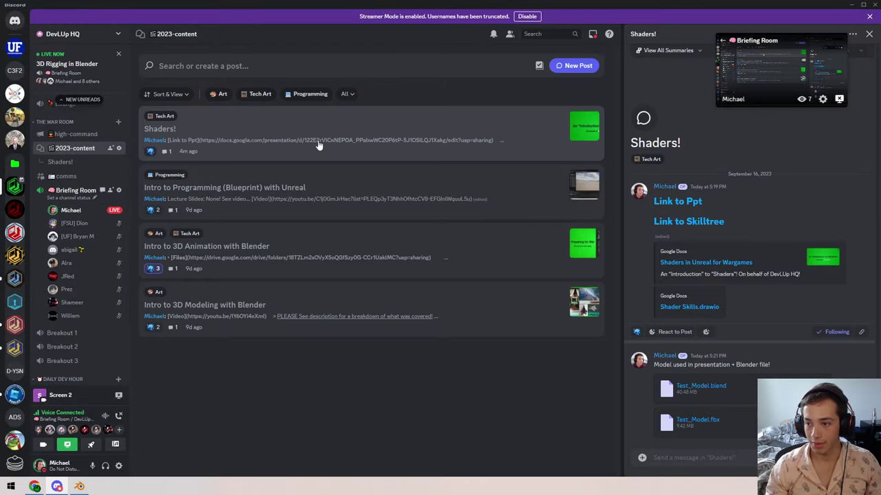
pyautogui.click(574, 66)
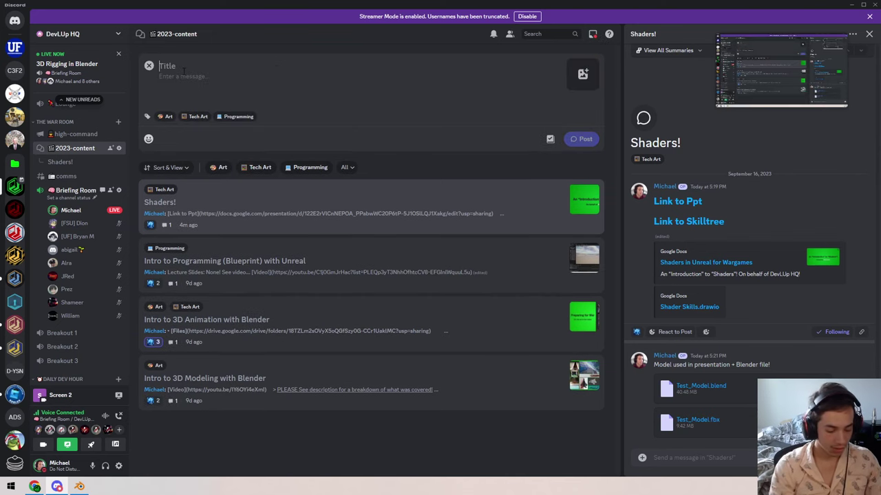
pyautogui.write('Riggin')
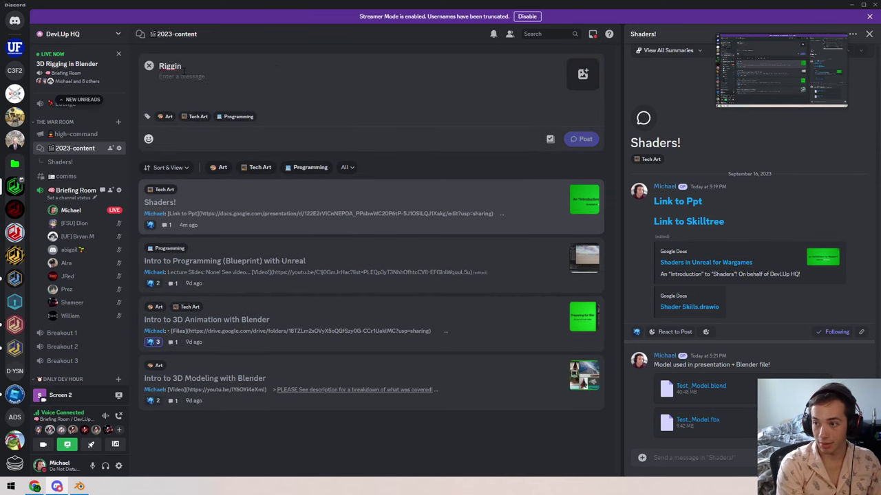
pyautogui.write('g in Blender')
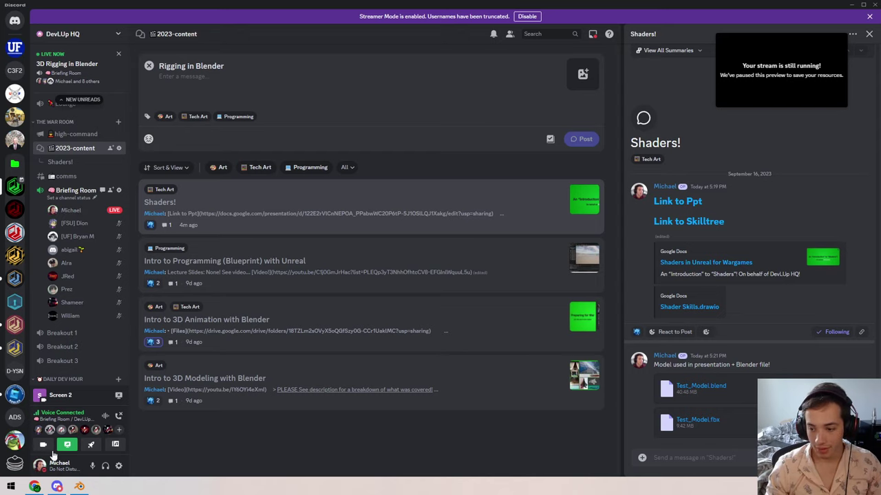
# - Attach MysteriousProtagonist.blend to the "Rigging in Blender" post and publish it
pyautogui.click(79, 486)
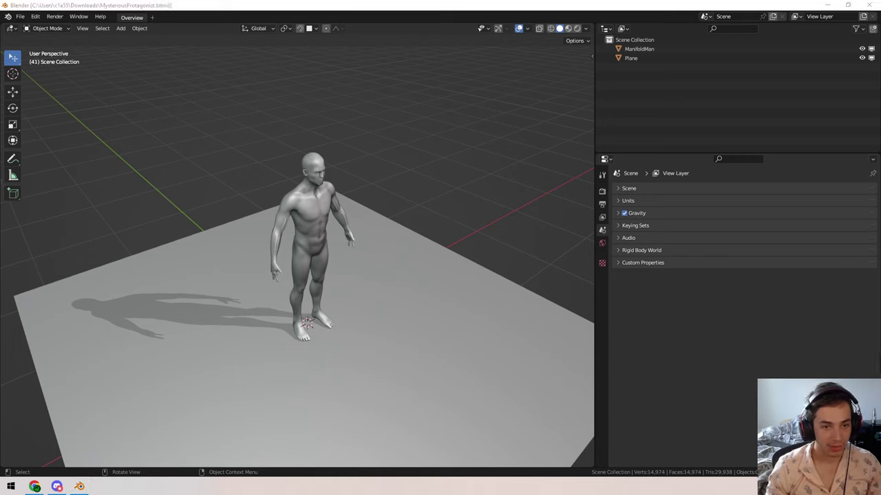
pyautogui.click(56, 487)
pyautogui.moveTo(373, 93); pyautogui.dragTo(373, 81)
pyautogui.click(579, 139)
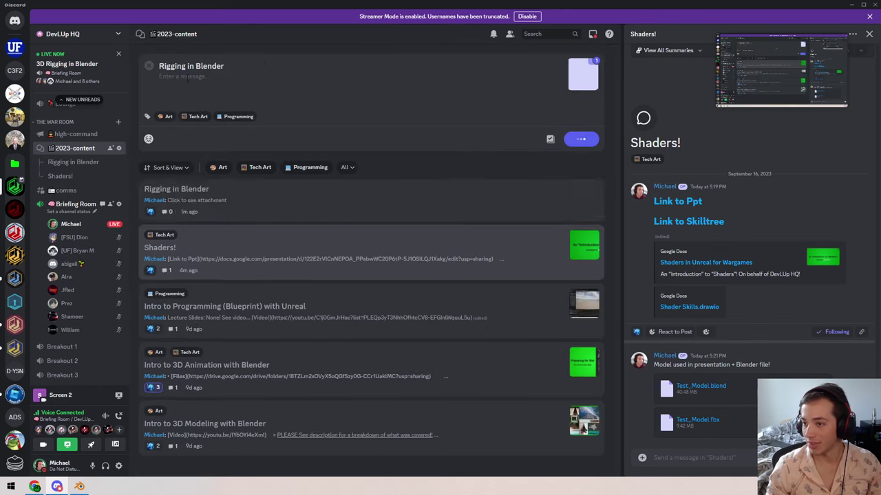
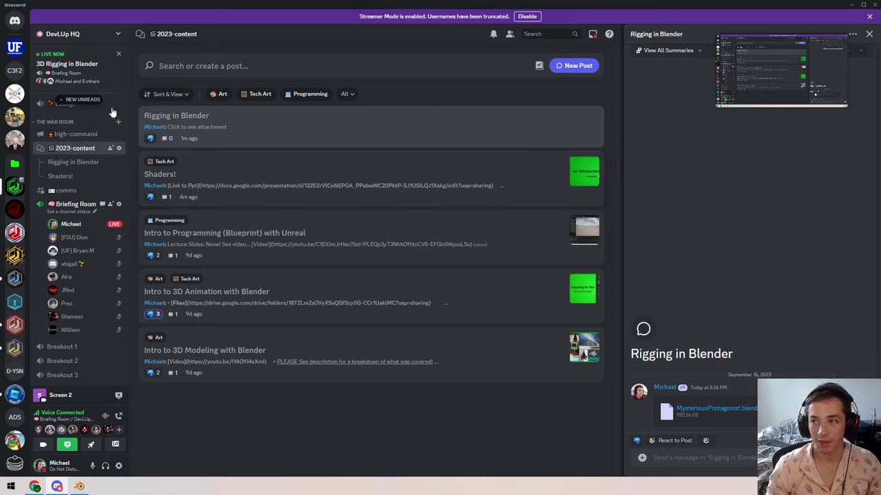
# - Switch back to Blender, delete the ground plane, and select the ManifoldMan mesh
pyautogui.click(855, 5)
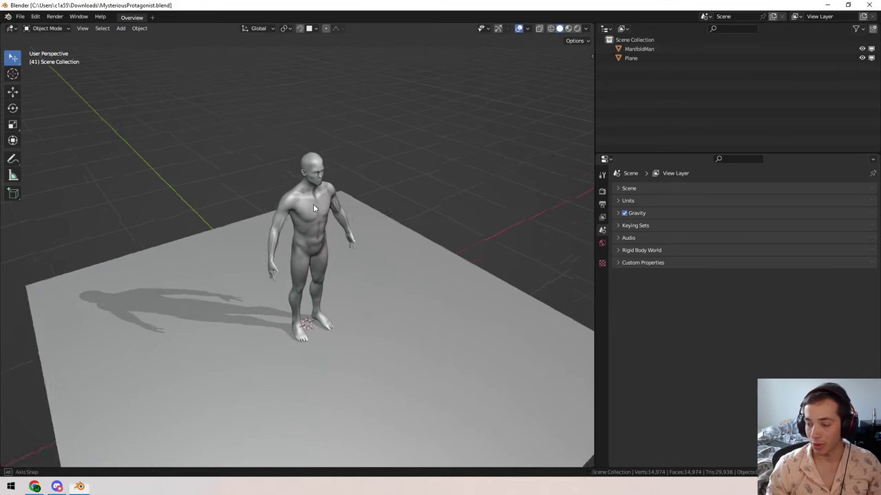
pyautogui.click(313, 203)
pyautogui.scroll(2, 342, 165)
pyautogui.scroll(2, 340, 155)
pyautogui.scroll(-4, 352, 148)
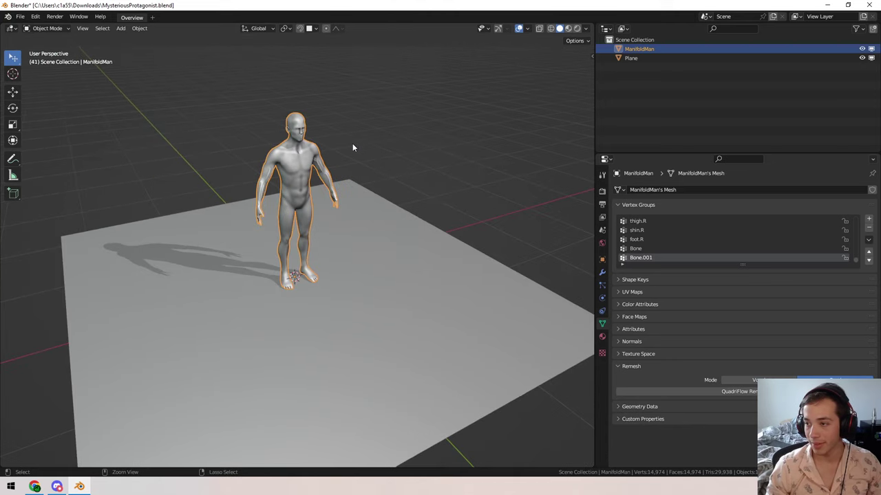
pyautogui.click(383, 299)
pyautogui.moveTo(383, 299); pyautogui.dragTo(263, 264, button='middle')
pyautogui.press('Delete')
pyautogui.click(308, 185)
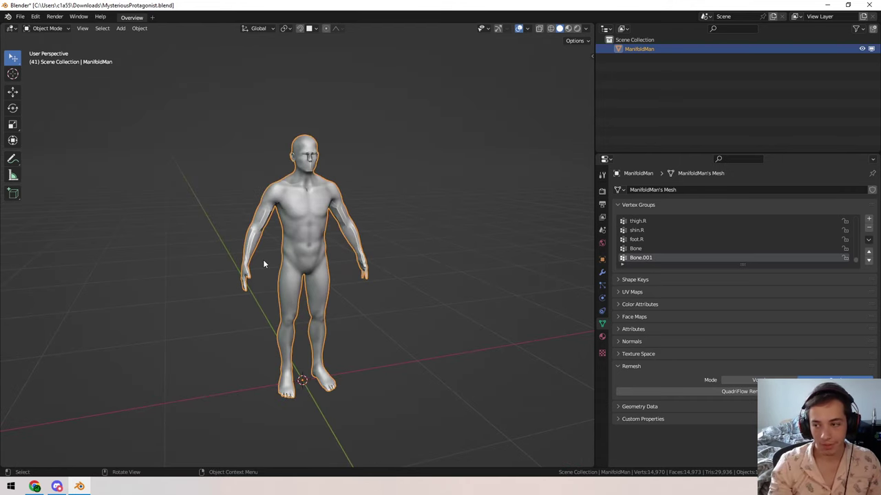
# - Add an Armature with a single bone at the character's origin
pyautogui.moveTo(285, 251); pyautogui.dragTo(293, 262, button='middle')
pyautogui.hotkey('shift', 'a')
pyautogui.moveTo(294, 264)
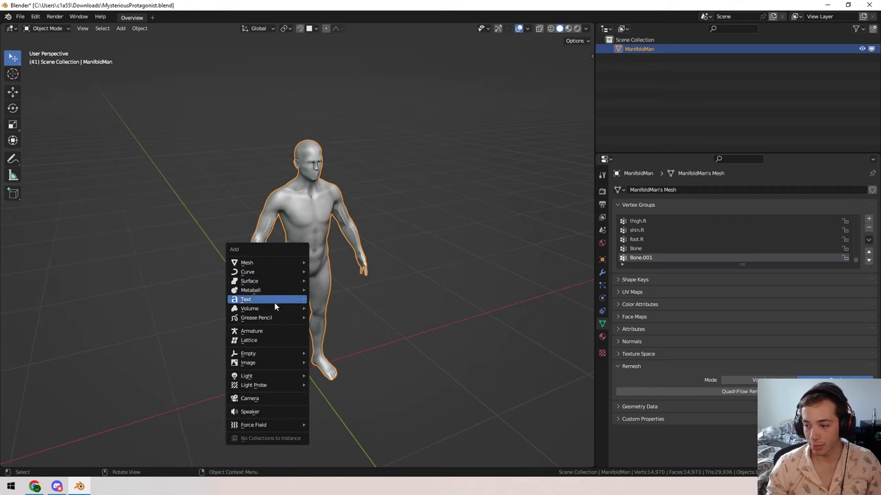
pyautogui.click(271, 335)
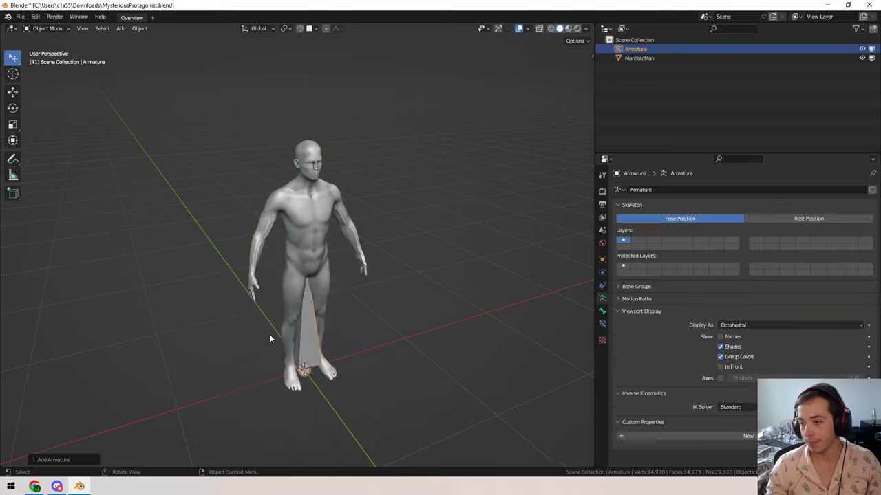
pyautogui.moveTo(367, 361); pyautogui.dragTo(368, 314, button='middle')
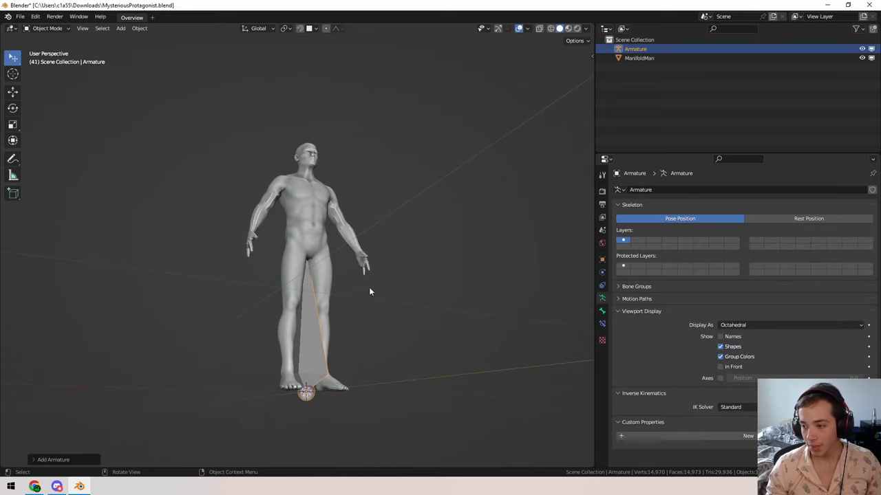
# - Temporarily hide the ManifoldMan mesh to inspect the armature's single bone, and unhide the mesh
pyautogui.click(336, 224)
pyautogui.press('h')
pyautogui.click(306, 336)
pyautogui.moveTo(306, 336); pyautogui.dragTo(299, 302, button='middle')
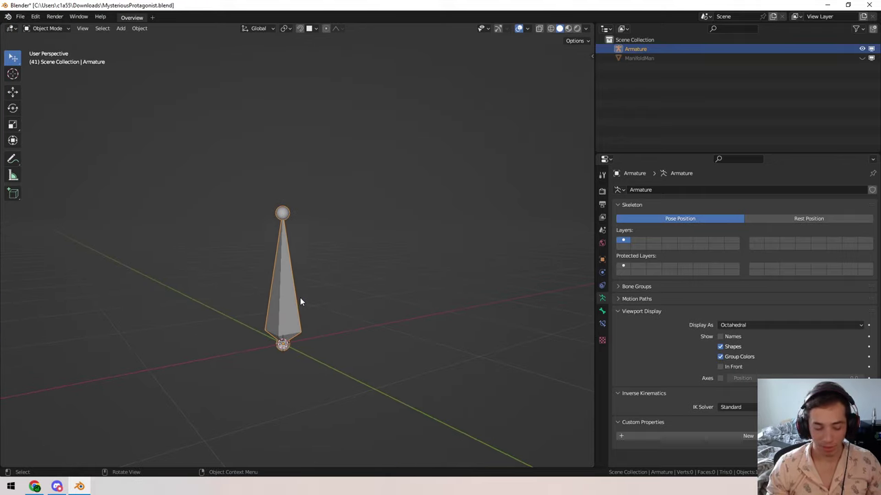
pyautogui.hotkey('alt', 'h')
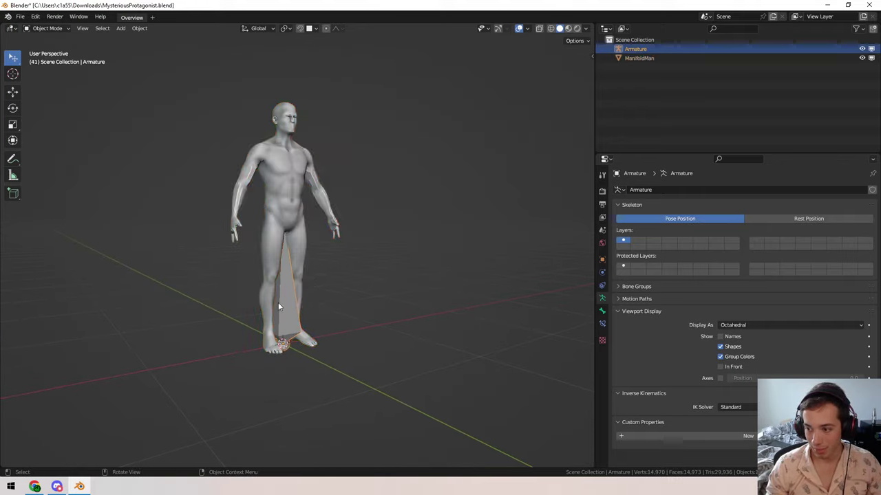
pyautogui.scroll(3, 302, 327)
pyautogui.moveTo(308, 346); pyautogui.dragTo(309, 326, button='middle')
pyautogui.press('Tab')
pyautogui.press('Tab')
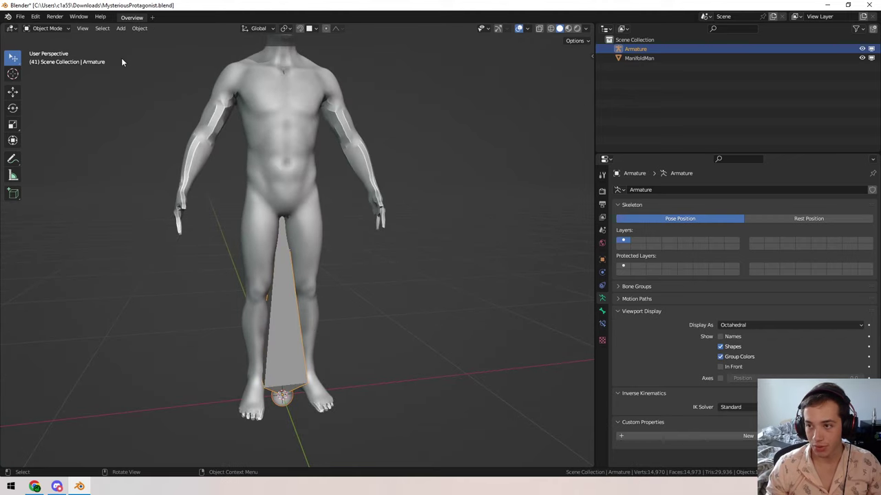
pyautogui.scroll(-5, 436, 258)
pyautogui.click(121, 29)
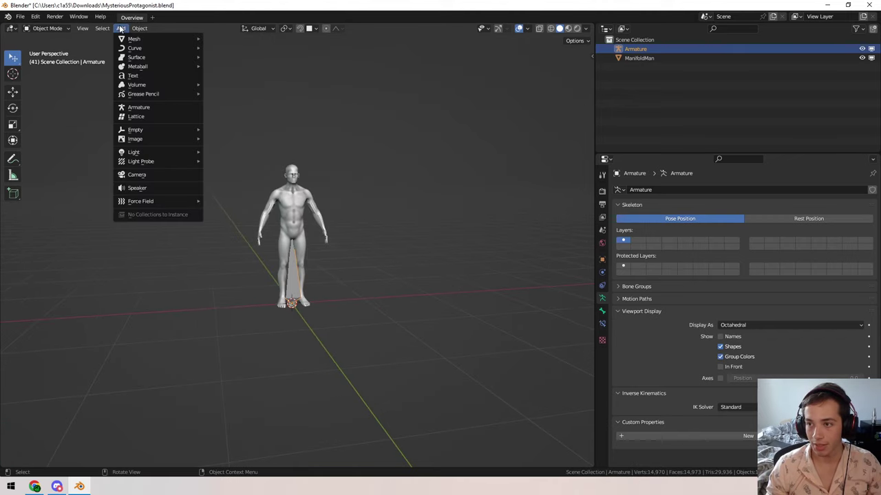
pyautogui.click(138, 108)
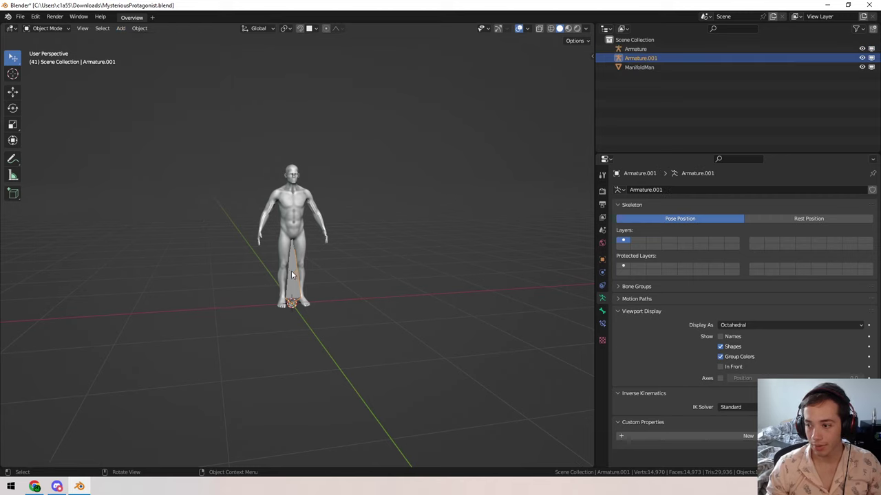
pyautogui.press('Delete')
pyautogui.click(292, 275)
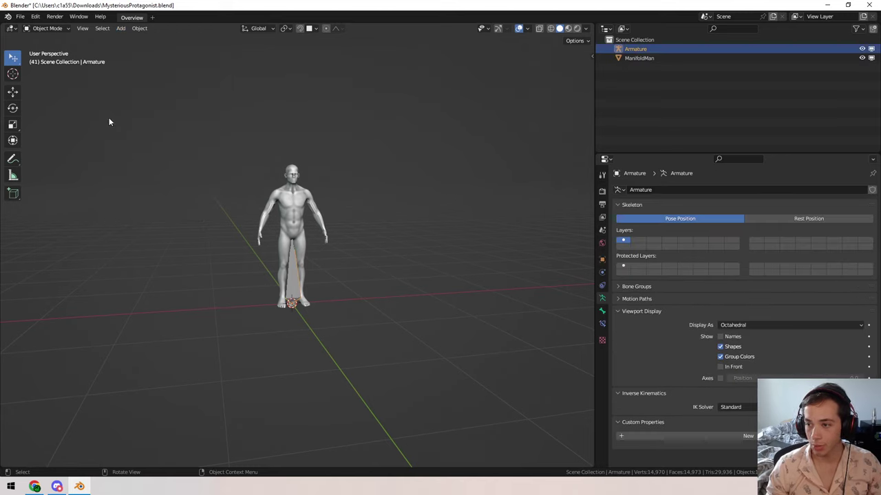
pyautogui.hotkey('shift', 'a')
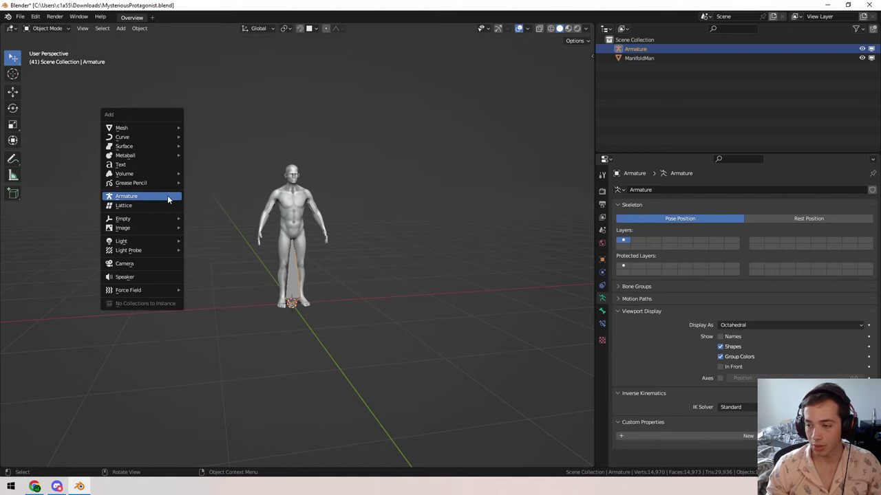
pyautogui.click(120, 28)
# - Move the armature straight up along the global Z axis until the bone's base sits at the character's pelvis
pyautogui.scroll(5, 303, 284)
pyautogui.moveTo(299, 286); pyautogui.dragTo(348, 292, button='middle')
pyautogui.press('g')
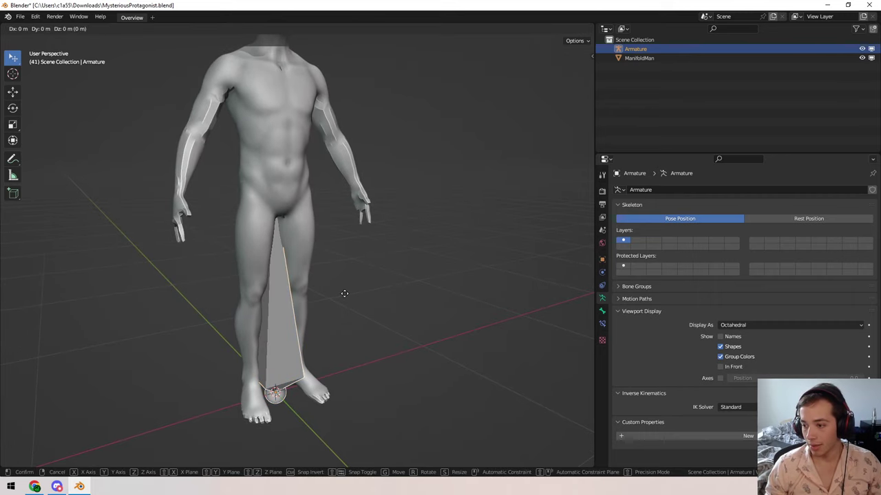
pyautogui.press('z')
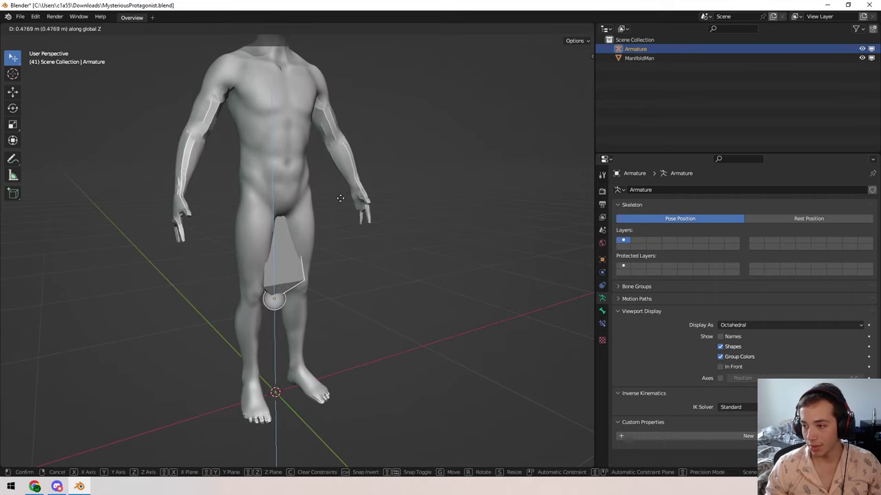
pyautogui.click(325, 89)
# - Enable In Front in the armature's viewport display so the bone draws over the character mesh
pyautogui.moveTo(523, 275); pyautogui.dragTo(609, 297, button='middle')
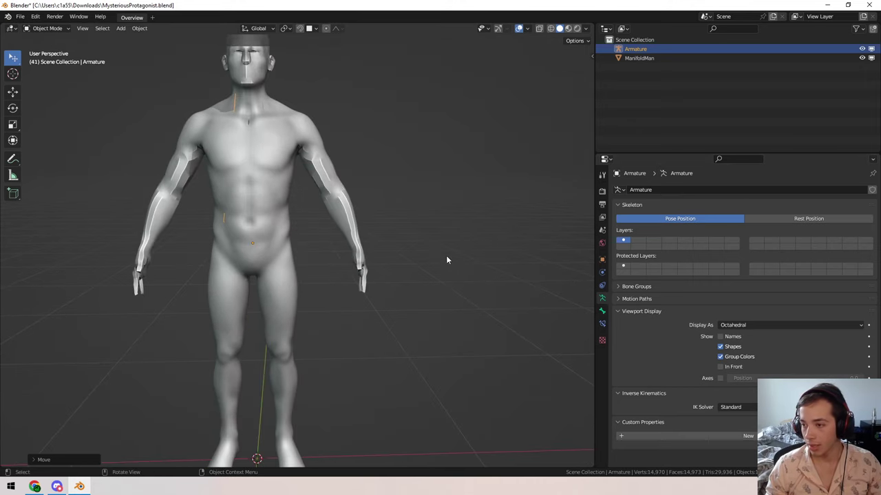
pyautogui.scroll(-2, 447, 260)
pyautogui.moveTo(316, 178); pyautogui.dragTo(413, 204, button='middle')
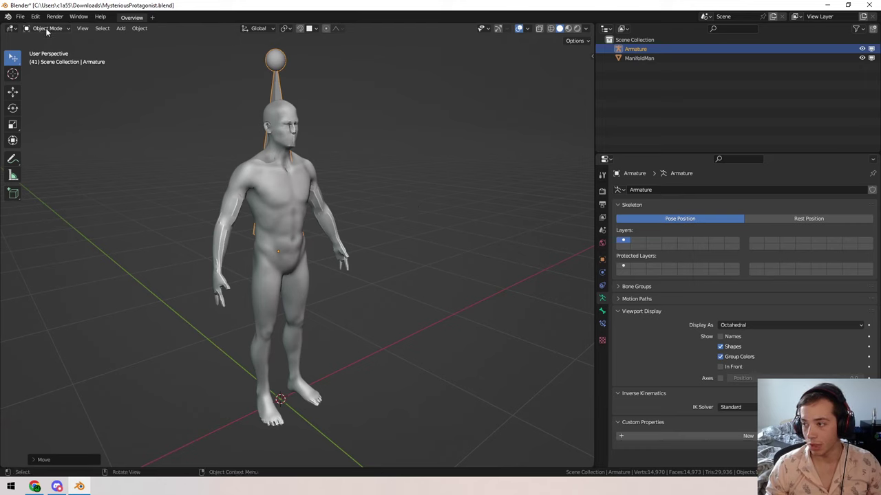
pyautogui.click(602, 310)
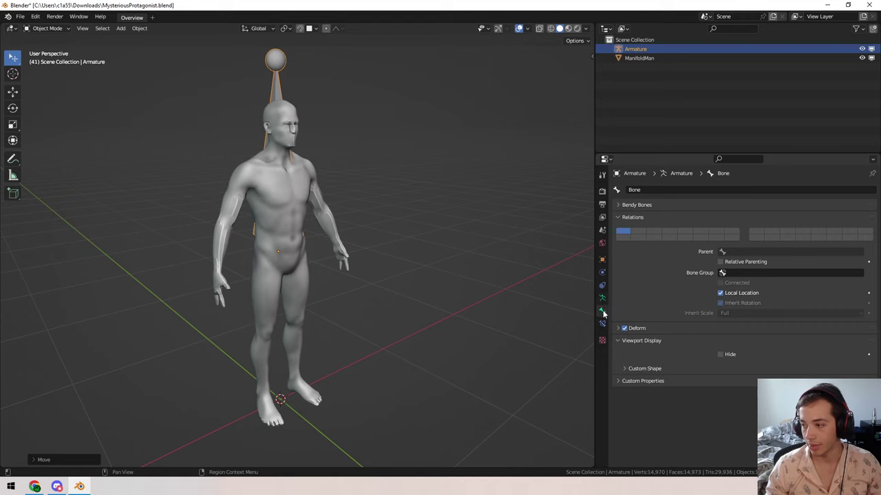
pyautogui.click(601, 301)
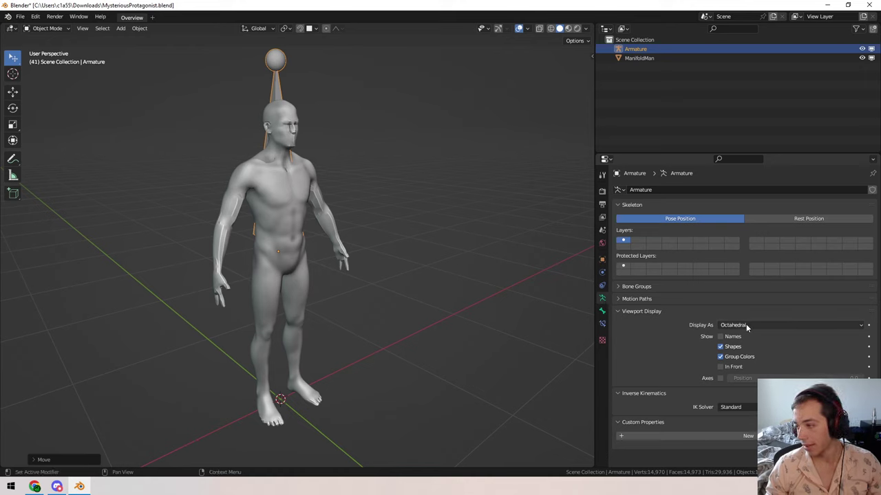
pyautogui.click(721, 366)
pyautogui.moveTo(230, 296); pyautogui.dragTo(394, 299, button='middle')
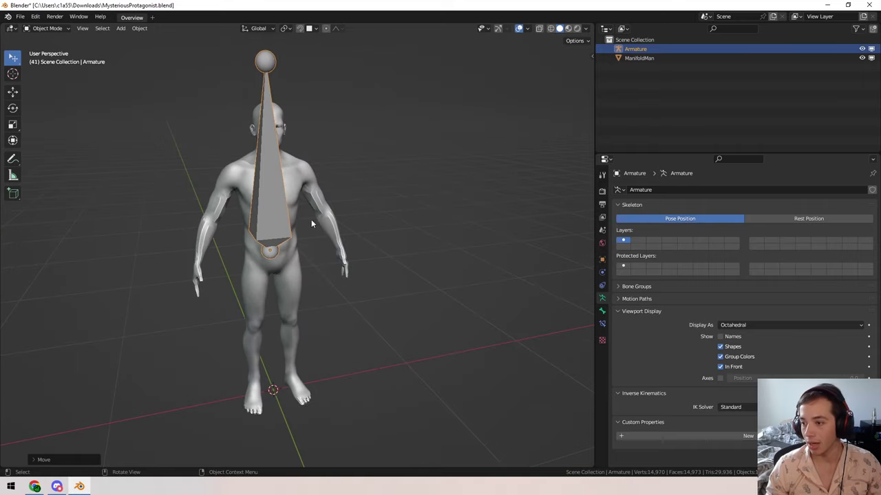
# - In Edit Mode, lower the bone's tip along Z to shorten it into a small pelvis bone ending near the waist
pyautogui.keyDown('shift'); pyautogui.moveTo(352, 191); pyautogui.dragTo(378, 263, button='middle'); pyautogui.keyUp('shift')
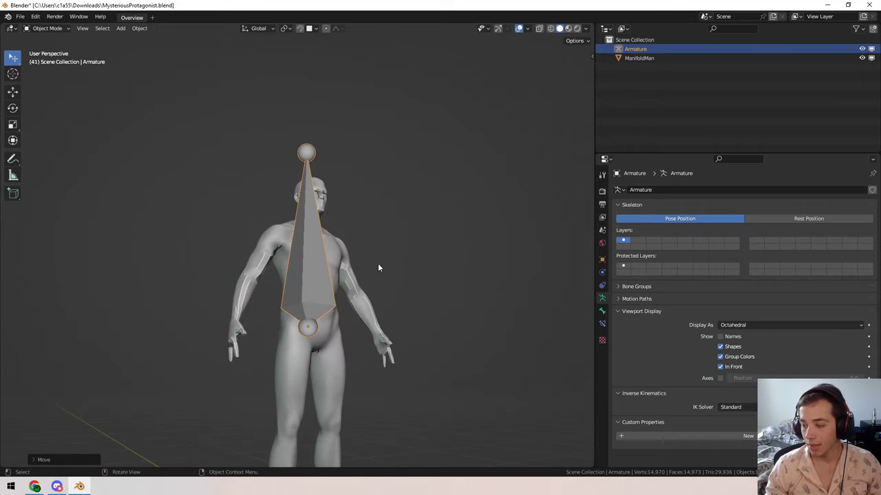
pyautogui.press('Tab')
pyautogui.click(306, 154)
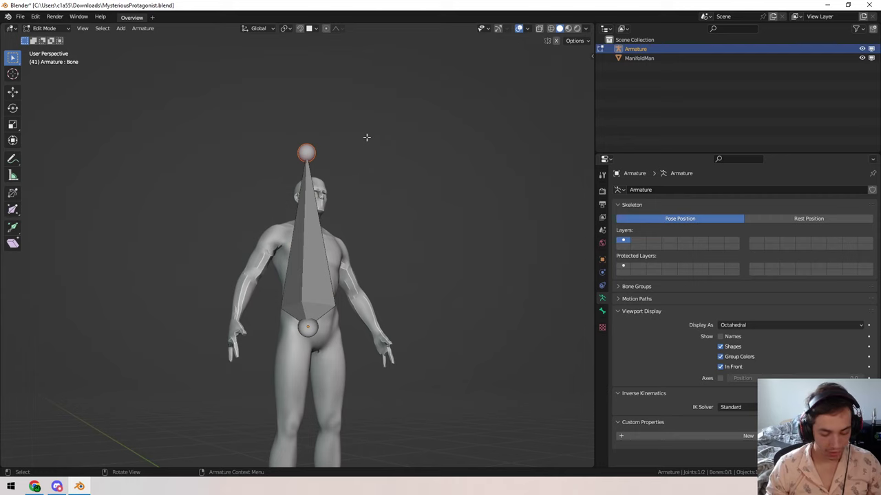
pyautogui.press('g')
pyautogui.press('z')
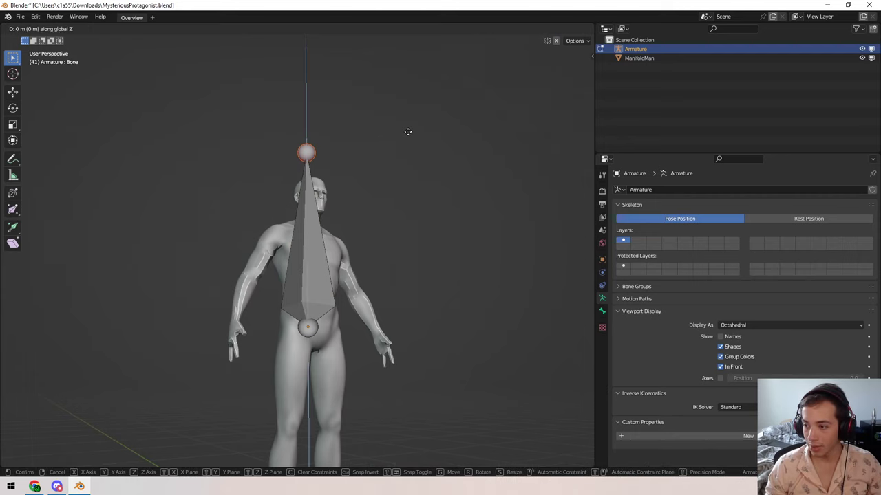
pyautogui.click(416, 288)
# - Viewing the character from the side, move the pelvis bone's tip forward along the Y axis inside the lower torso
pyautogui.moveTo(415, 289); pyautogui.dragTo(427, 321, button='middle')
pyautogui.scroll(2, 416, 344)
pyautogui.keyDown('shift'); pyautogui.moveTo(413, 351); pyautogui.dragTo(348, 218, button='middle'); pyautogui.keyUp('shift')
pyautogui.press('g')
pyautogui.press('x')
pyautogui.press('y')
pyautogui.click(360, 220)
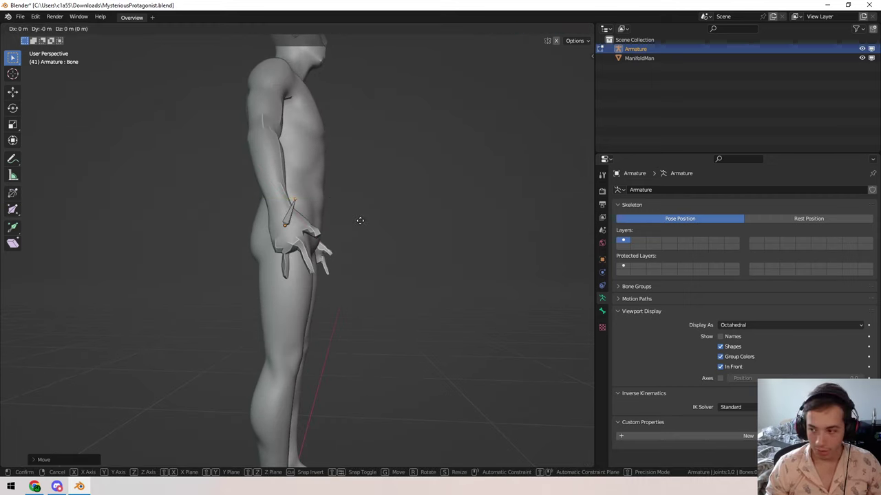
pyautogui.moveTo(389, 153); pyautogui.dragTo(361, 255, button='middle')
pyautogui.moveTo(264, 292); pyautogui.dragTo(379, 293, button='middle')
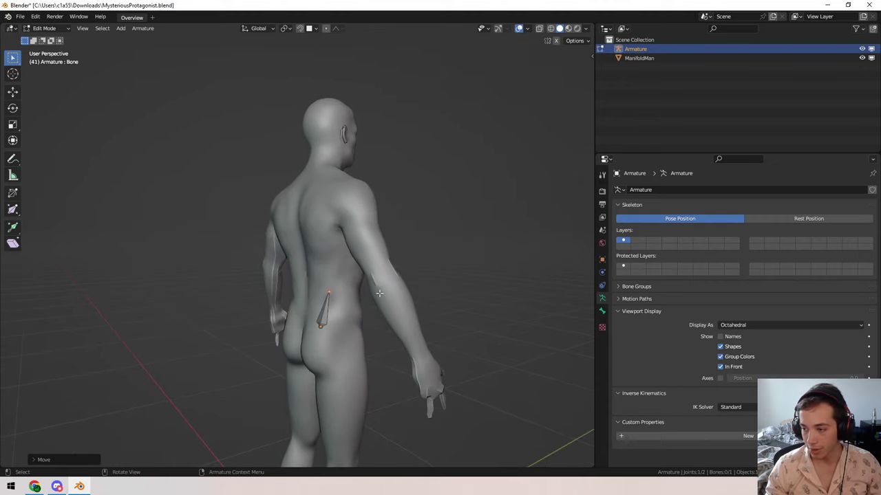
pyautogui.press('g')
pyautogui.rightClick(377, 307)
pyautogui.press('e')
pyautogui.click(372, 255)
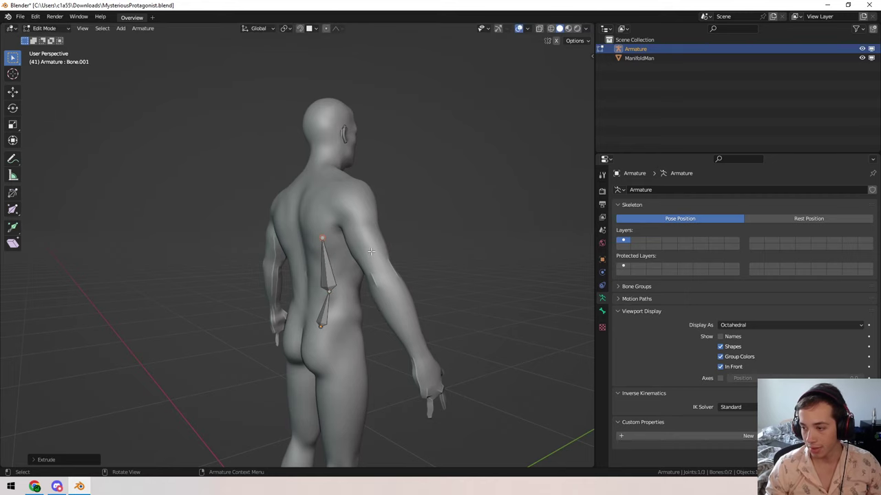
pyautogui.moveTo(438, 289); pyautogui.dragTo(424, 276, button='middle')
pyautogui.scroll(2, 424, 276)
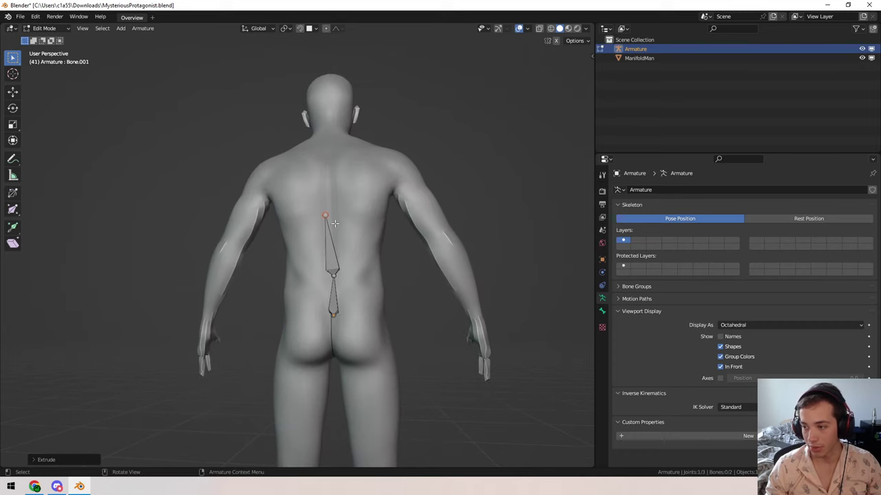
pyautogui.moveTo(334, 227); pyautogui.dragTo(342, 236, button='middle')
pyautogui.click(332, 254)
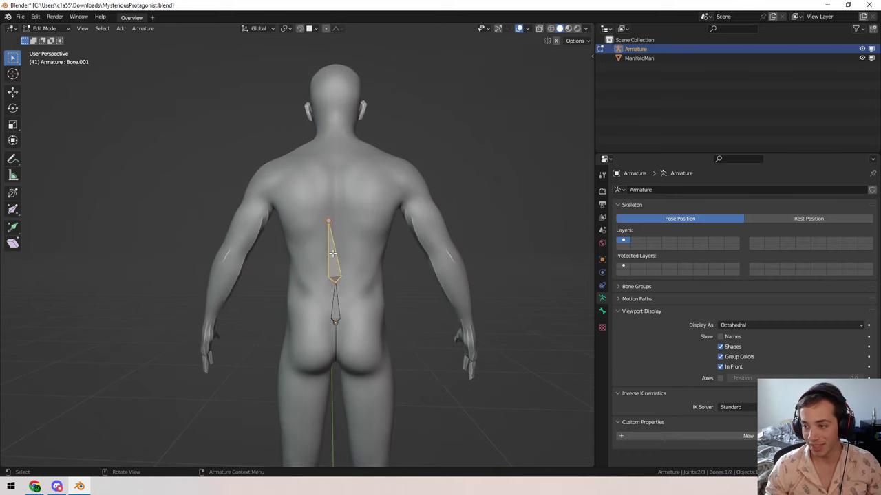
pyautogui.press('x')
pyautogui.press('Escape')
pyautogui.press('x')
pyautogui.click(336, 247)
# - Extrude a lower spine bone upward along Z from the pelvis bone's tip and shift its end backward along Y
pyautogui.moveTo(362, 261); pyautogui.dragTo(383, 261, button='middle')
pyautogui.press('e')
pyautogui.press('z')
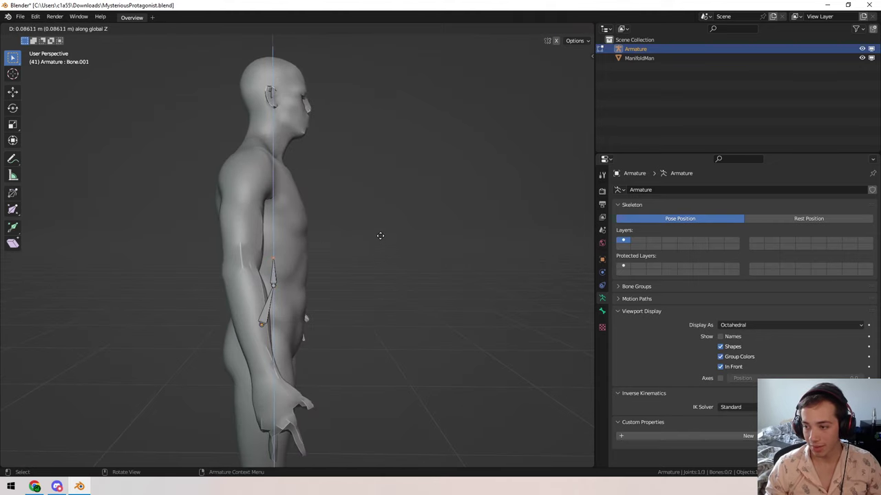
pyautogui.click(379, 211)
pyautogui.press('g')
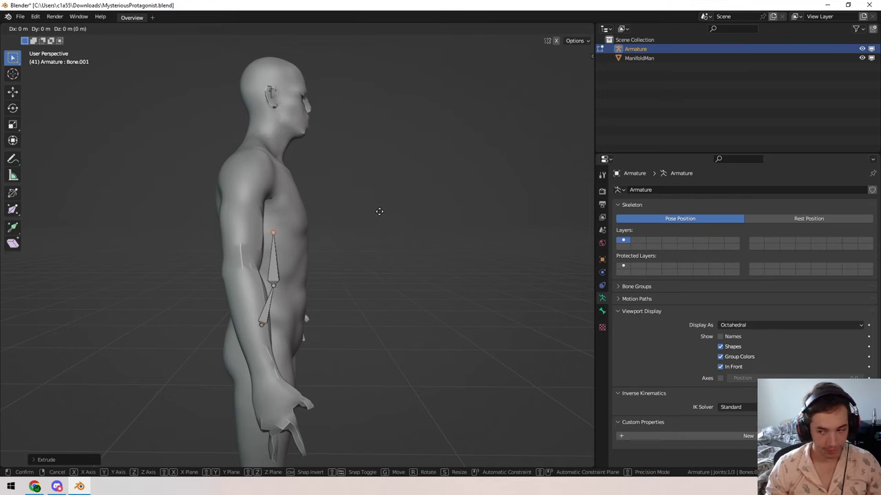
pyautogui.press('y')
pyautogui.click(369, 212)
# - Extrude an upper spine bone about 0.17 m up along Z and shift its end backward along Y toward the upper back
pyautogui.moveTo(303, 236); pyautogui.dragTo(344, 242, button='middle')
pyautogui.press('e')
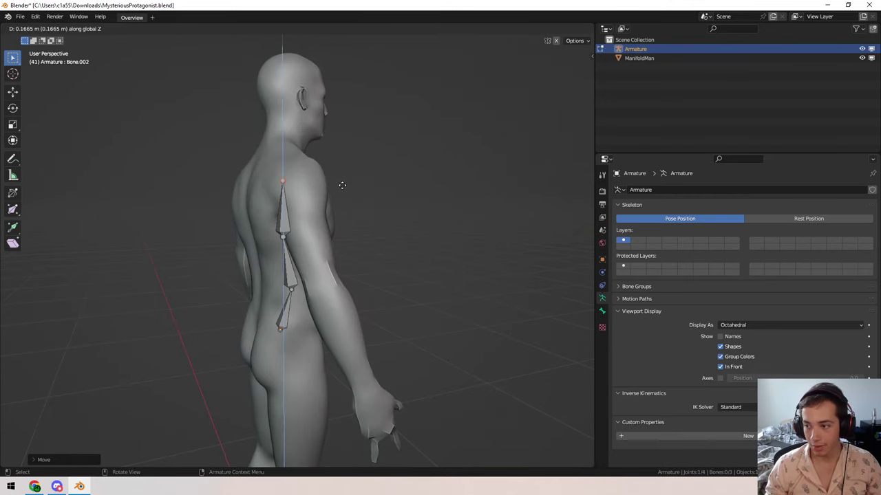
pyautogui.click(330, 186)
pyautogui.moveTo(329, 186); pyautogui.dragTo(448, 206, button='middle')
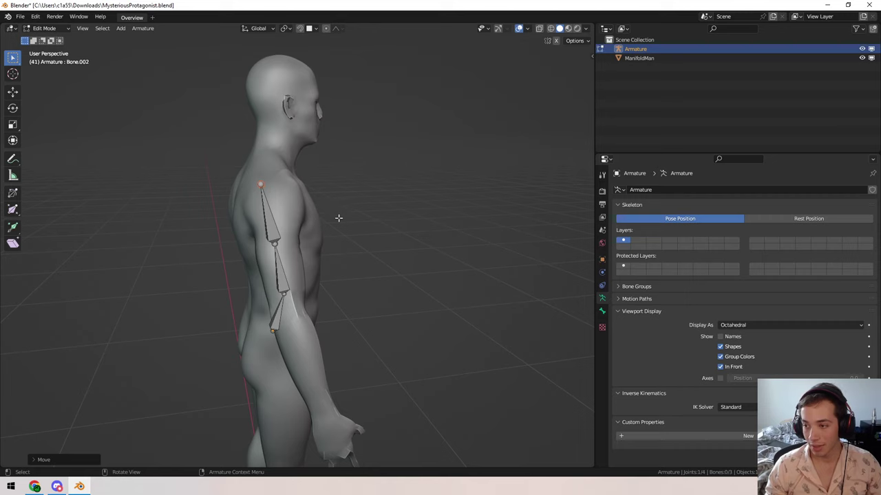
# - Extrude a neck bone upward along Z, shift its tip forward along Y and adjust its height at the skull's base
pyautogui.press('e')
pyautogui.press('z')
pyautogui.press('y')
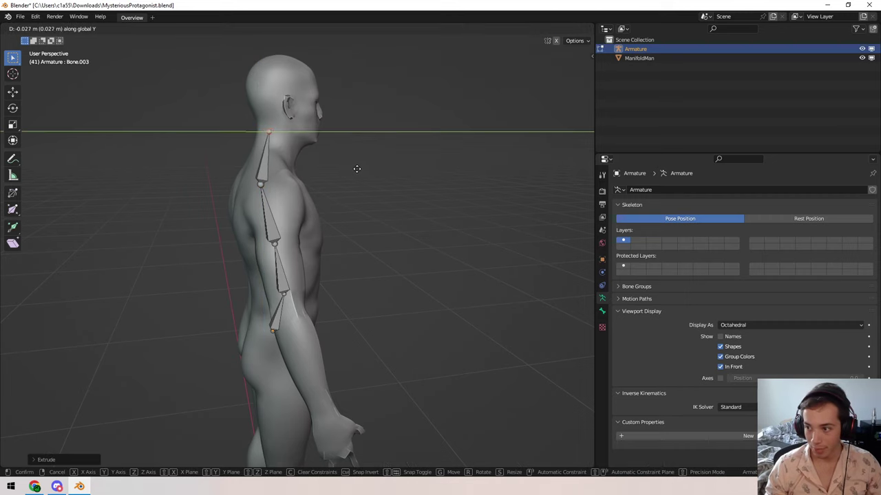
pyautogui.click(372, 175)
pyautogui.press('g')
pyautogui.press('z')
pyautogui.click(356, 187)
# - Extrude a head bone upward along Z from the neck bone's tip to the upper part of the head
pyautogui.press('e')
pyautogui.press('z')
pyautogui.click(353, 138)
pyautogui.click(353, 122)
# - Move the joint between the pelvis and lower spine bones about 0.012 m backward along the Y axis
pyautogui.moveTo(336, 138); pyautogui.dragTo(202, 154, button='middle')
pyautogui.click(266, 202)
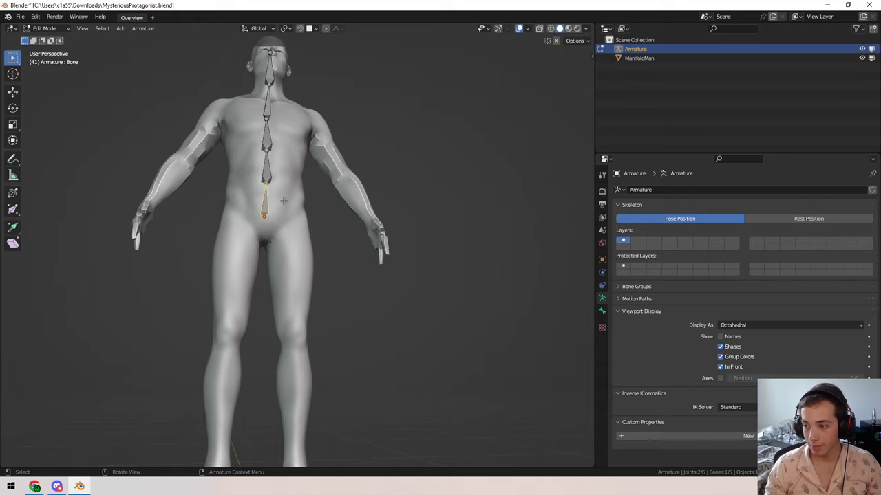
pyautogui.scroll(3, 286, 205)
pyautogui.moveTo(297, 219); pyautogui.dragTo(325, 318, button='middle')
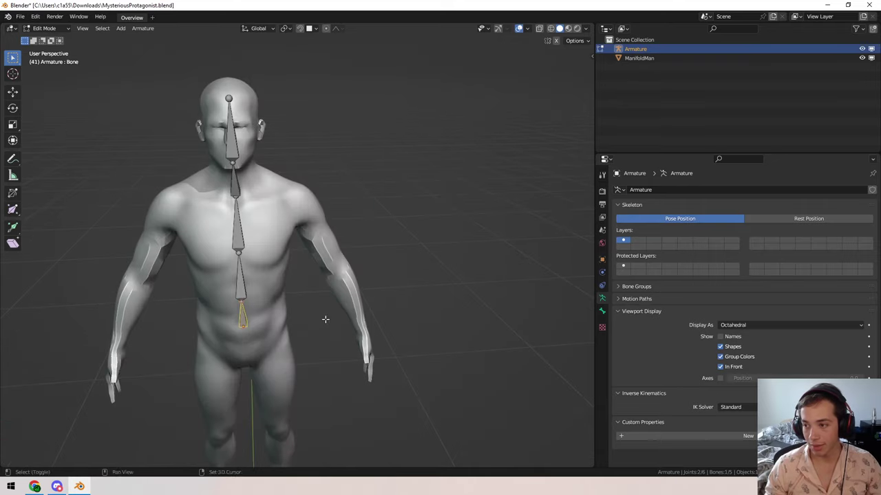
pyautogui.moveTo(356, 278); pyautogui.dragTo(345, 257, button='middle')
pyautogui.press('Tab')
pyautogui.press('Tab')
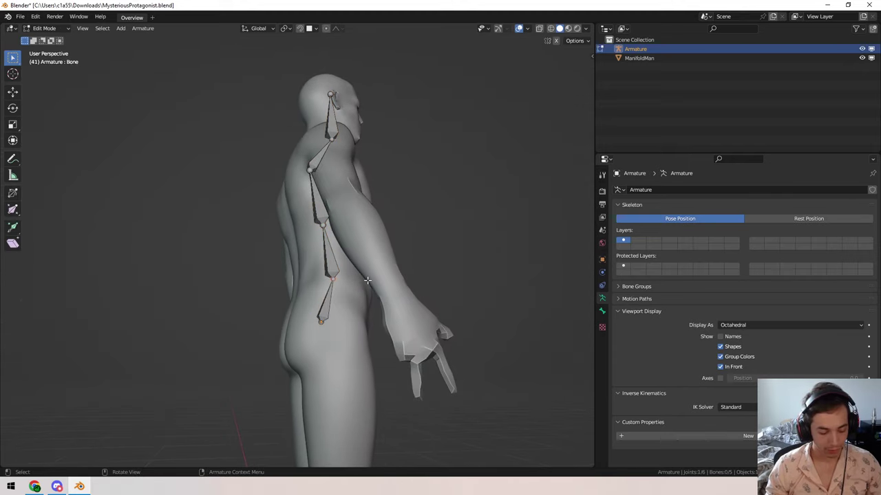
pyautogui.press('g')
pyautogui.press('x')
pyautogui.press('y')
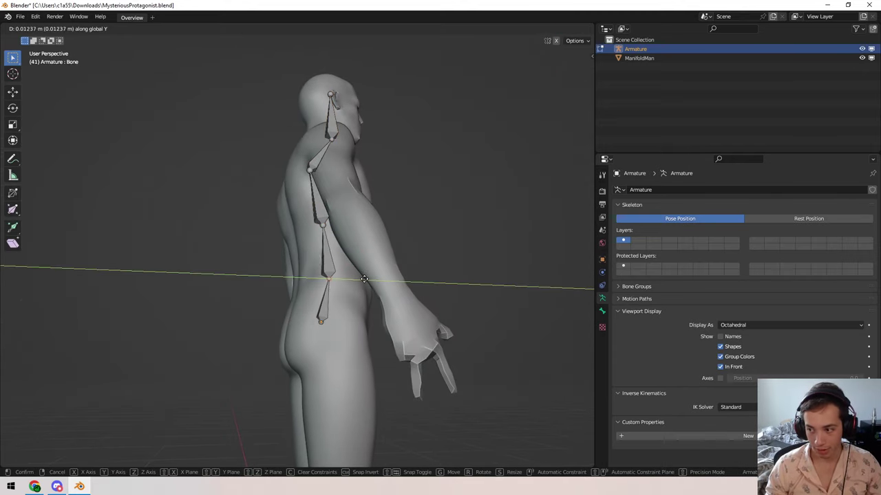
pyautogui.click(364, 278)
# - Return to Object Mode, turn on the viewport gizmos and disable the Rotate object gizmo, keeping only Move
pyautogui.press('Tab')
pyautogui.click(497, 29)
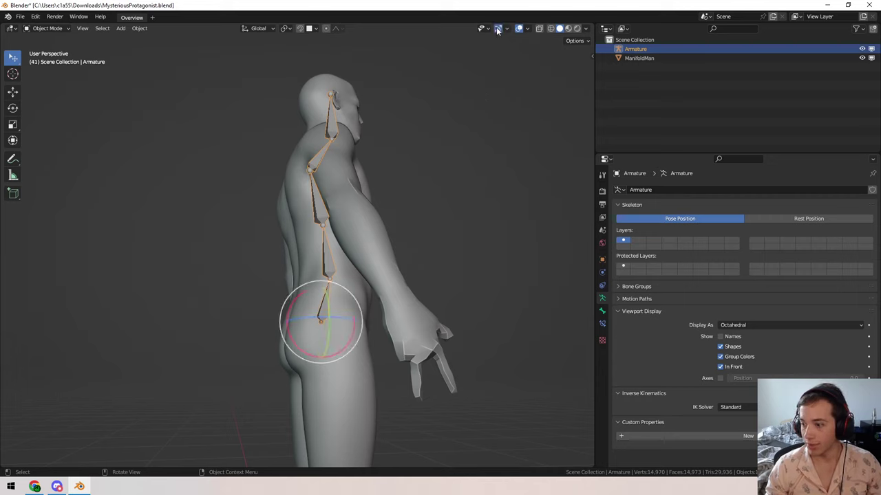
pyautogui.click(507, 28)
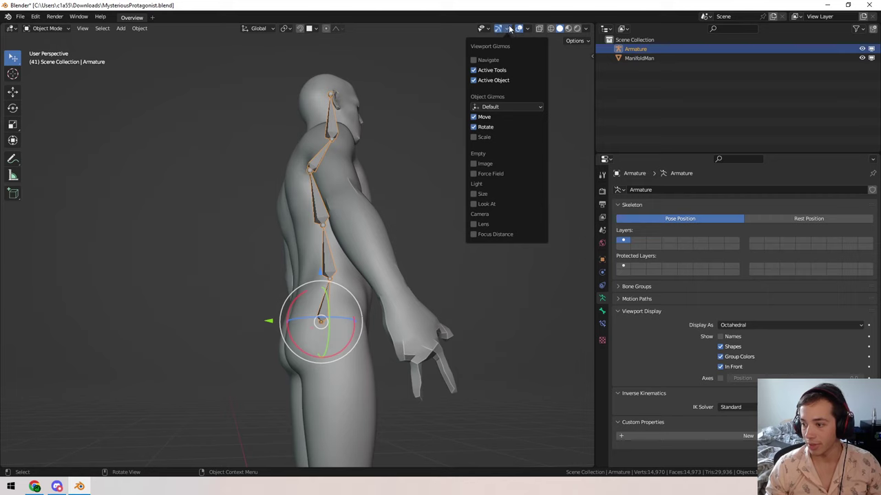
pyautogui.click(472, 127)
pyautogui.moveTo(413, 199); pyautogui.dragTo(316, 264, button='middle')
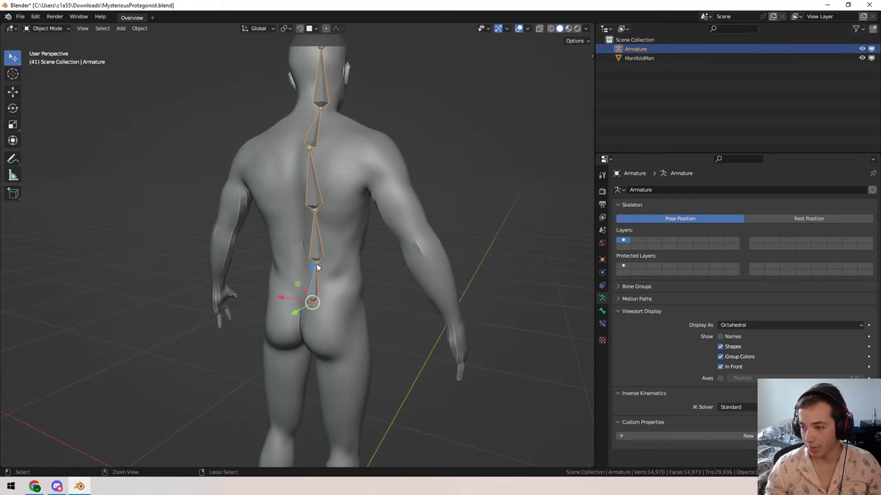
pyautogui.moveTo(290, 299); pyautogui.dragTo(255, 150, button='middle')
# - In Edit Mode, duplicate the neck bone and offset the copy along X toward the character's left shoulder
pyautogui.press('Tab')
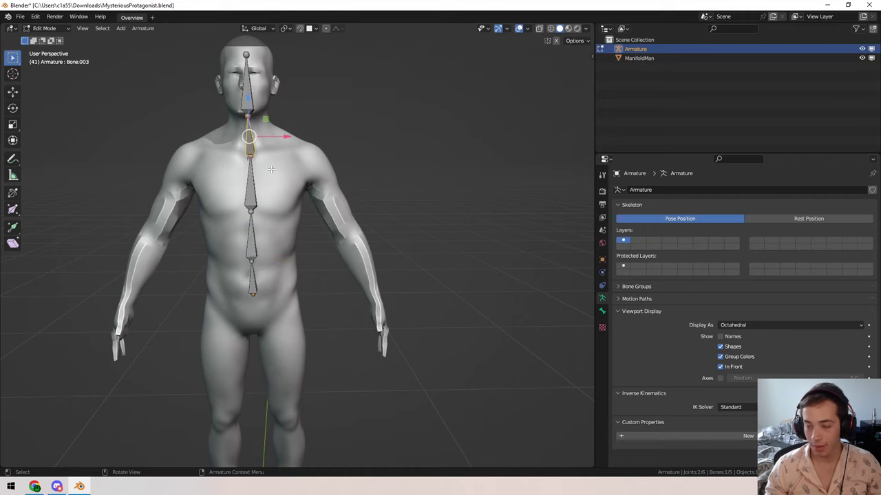
pyautogui.hotkey('shift', 'd')
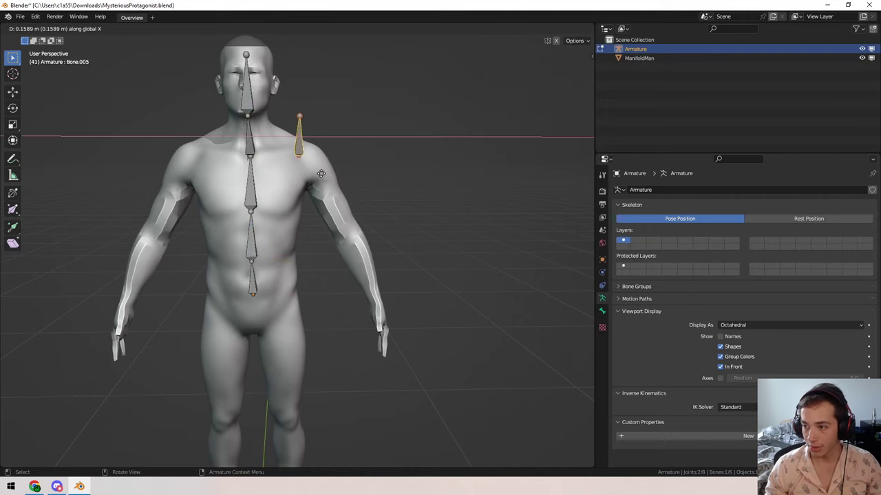
pyautogui.click(316, 176)
# - Reposition the duplicated bone's tip so the bone points from the upper chest toward the left shoulder joint
pyautogui.moveTo(317, 175); pyautogui.dragTo(180, 176, button='middle')
pyautogui.click(314, 116)
pyautogui.moveTo(289, 119); pyautogui.dragTo(249, 122)
pyautogui.moveTo(277, 82); pyautogui.dragTo(277, 140)
pyautogui.moveTo(277, 141); pyautogui.dragTo(351, 193, button='middle')
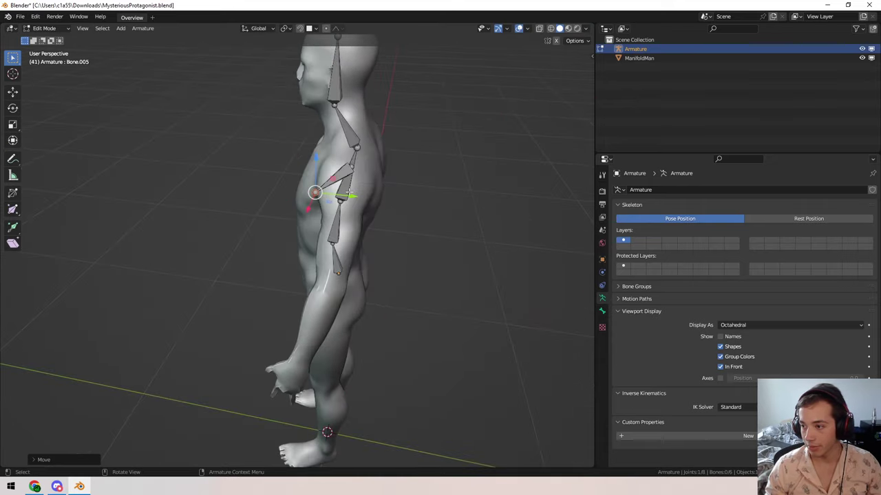
pyautogui.moveTo(352, 198); pyautogui.dragTo(381, 199)
# - Fine-tune the shoulder bone's outer tip from several angles so it sits inside the left shoulder
pyautogui.moveTo(381, 199); pyautogui.dragTo(501, 180, button='middle')
pyautogui.moveTo(370, 155); pyautogui.dragTo(354, 158)
pyautogui.moveTo(354, 158); pyautogui.dragTo(368, 181, button='middle')
pyautogui.keyDown('alt'); pyautogui.middleClick(323, 162); pyautogui.keyUp('alt')
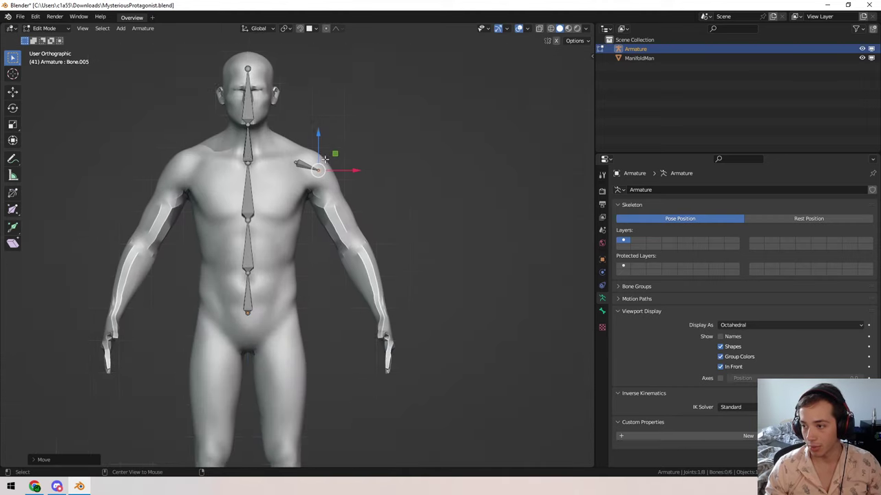
pyautogui.moveTo(302, 225); pyautogui.dragTo(251, 274, button='middle')
pyautogui.moveTo(307, 250); pyautogui.dragTo(320, 255, button='middle')
pyautogui.moveTo(338, 243); pyautogui.dragTo(337, 241)
pyautogui.moveTo(338, 241); pyautogui.dragTo(459, 214, button='middle')
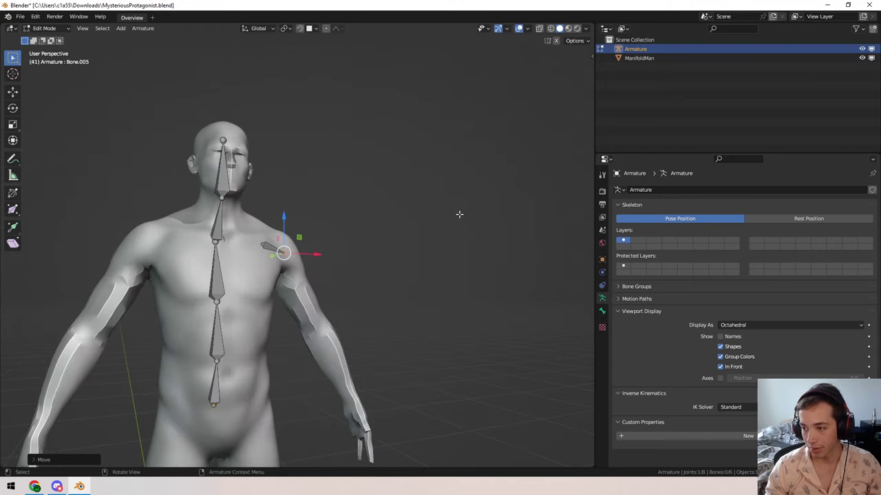
# - Extrude the left upper arm bone downward from the shoulder bone's tip and shift its end outward along X
pyautogui.click(407, 302)
pyautogui.moveTo(407, 302); pyautogui.dragTo(370, 316, button='middle')
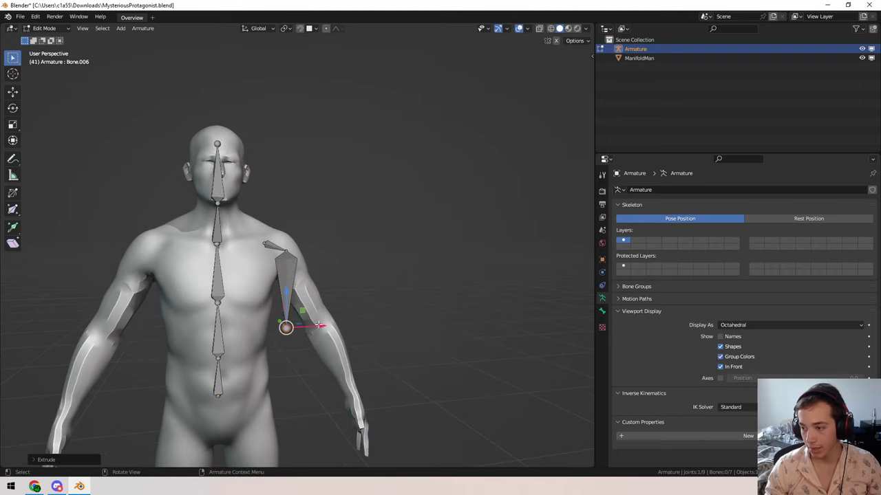
pyautogui.moveTo(320, 324); pyautogui.dragTo(324, 325)
pyautogui.moveTo(324, 325); pyautogui.dragTo(236, 312, button='middle')
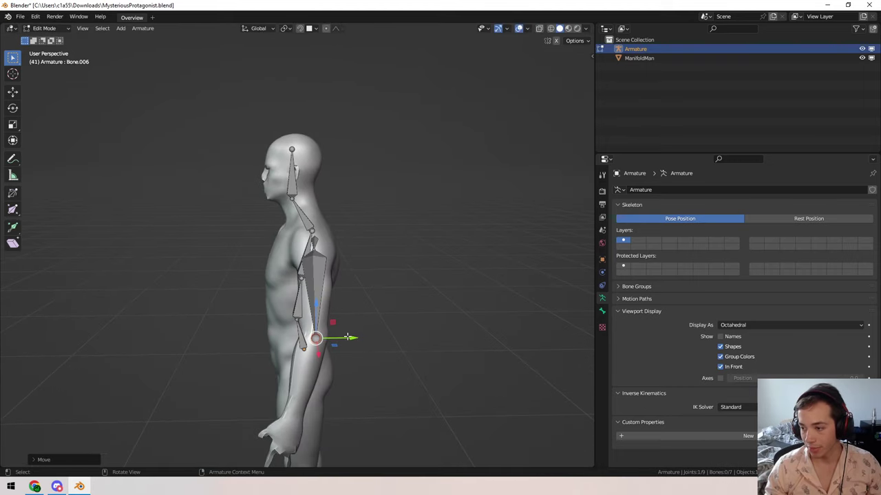
# - Extrude the left forearm bone from the elbow to the wrist and align its end with the mesh along X and Y
pyautogui.moveTo(347, 338); pyautogui.dragTo(347, 227, button='middle')
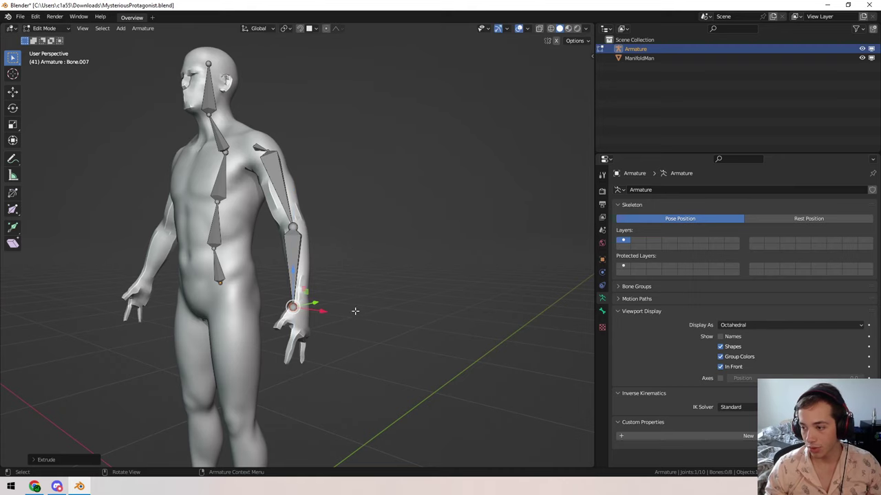
pyautogui.moveTo(318, 311); pyautogui.dragTo(341, 315, button='middle')
pyautogui.moveTo(336, 308); pyautogui.dragTo(358, 310)
pyautogui.moveTo(358, 310); pyautogui.dragTo(280, 290, button='middle')
pyautogui.moveTo(330, 311); pyautogui.dragTo(300, 308)
pyautogui.moveTo(300, 308); pyautogui.dragTo(382, 284, button='middle')
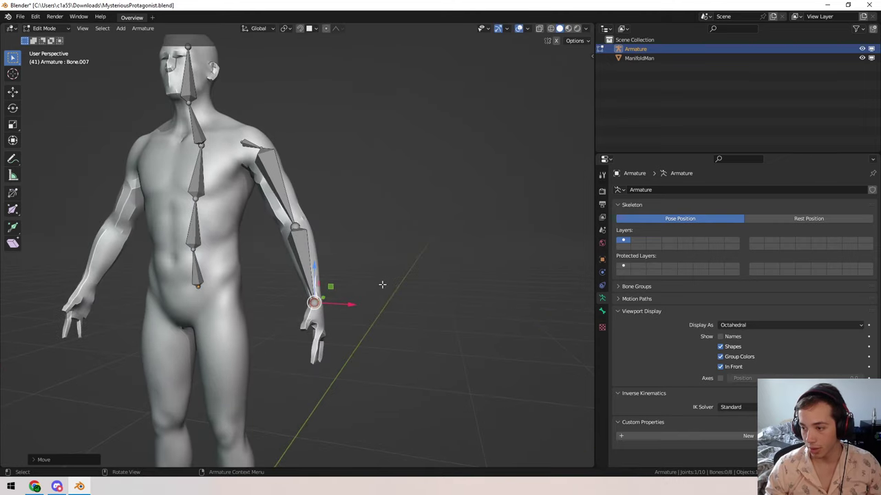
# - Refine the left forearm bone's joint placement from the side and front so it sits centrally inside the arm
pyautogui.moveTo(327, 295); pyautogui.dragTo(296, 289, button='middle')
pyautogui.moveTo(296, 289); pyautogui.dragTo(263, 251)
pyautogui.scroll(2, 268, 304)
pyautogui.keyDown('shift'); pyautogui.moveTo(264, 332); pyautogui.dragTo(276, 227, button='middle'); pyautogui.keyUp('shift')
pyautogui.moveTo(272, 230); pyautogui.dragTo(299, 236)
pyautogui.moveTo(306, 267); pyautogui.dragTo(289, 266)
pyautogui.moveTo(289, 266); pyautogui.dragTo(389, 273, button='middle')
pyautogui.moveTo(390, 273); pyautogui.dragTo(384, 274)
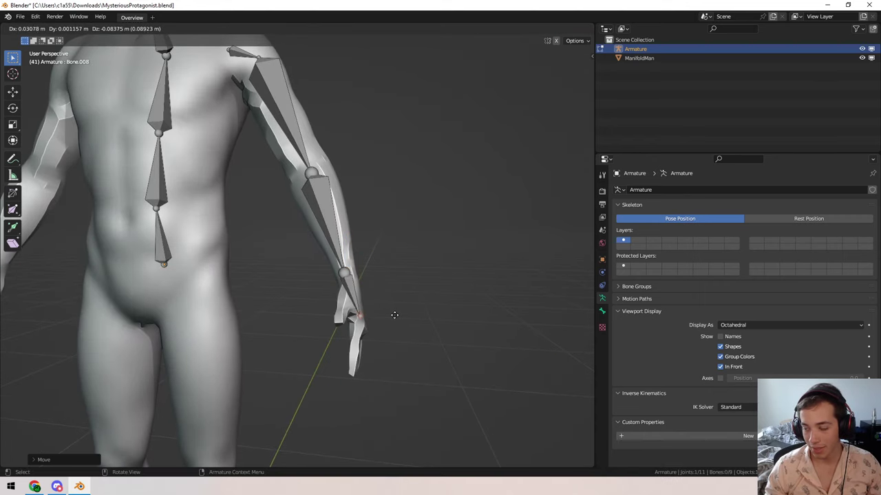
# - Place the extruded hand bone's tip inside the left palm and adjust it from the front and side
pyautogui.click(403, 354)
pyautogui.moveTo(384, 361); pyautogui.dragTo(399, 356)
pyautogui.moveTo(399, 357); pyautogui.dragTo(262, 323, button='middle')
pyautogui.moveTo(261, 323); pyautogui.dragTo(262, 304)
pyautogui.moveTo(300, 340); pyautogui.dragTo(275, 338)
# - Highlight the ManifoldMan mesh in the scene and raise the hand bone's tip slightly along Z
pyautogui.click(623, 58)
pyautogui.moveTo(385, 132); pyautogui.dragTo(429, 133, button='middle')
pyautogui.moveTo(325, 235); pyautogui.dragTo(292, 261, button='middle')
pyautogui.moveTo(277, 309); pyautogui.dragTo(277, 284)
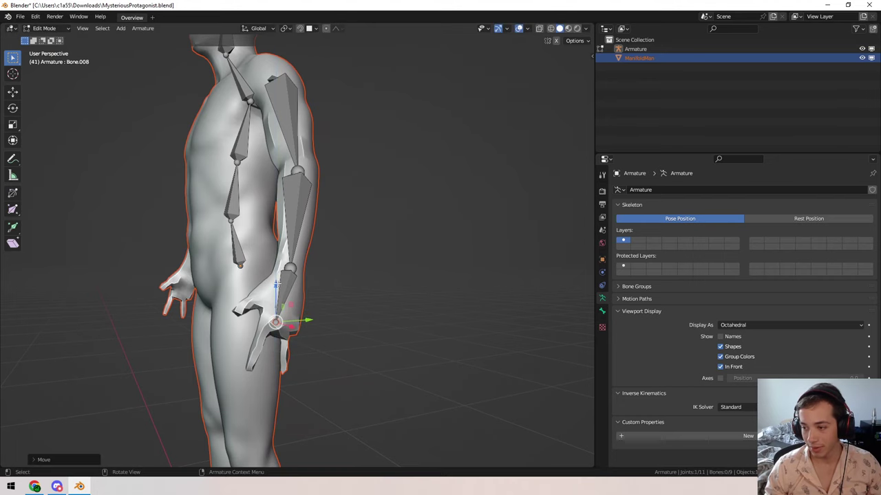
pyautogui.moveTo(277, 283); pyautogui.dragTo(437, 289, button='middle')
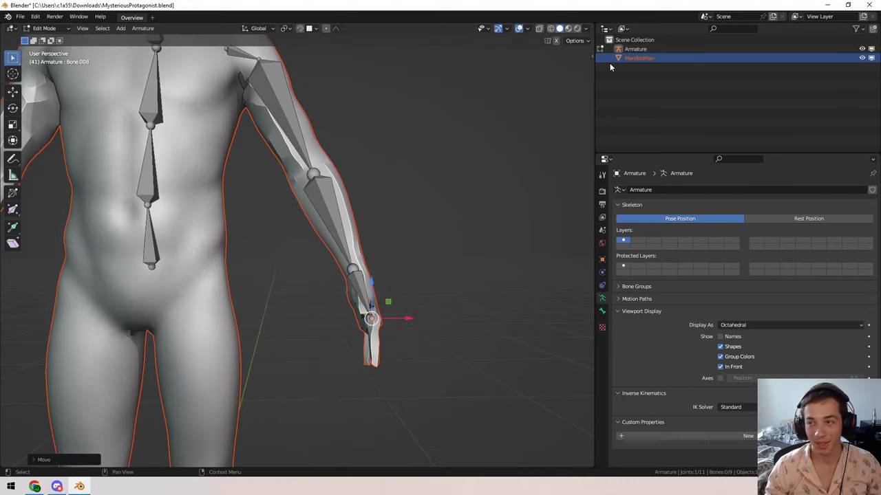
# - Nudge the left arm chain's lower joint along X and Y to centre it inside the mesh
pyautogui.moveTo(415, 200); pyautogui.dragTo(357, 305, button='middle')
pyautogui.moveTo(377, 295); pyautogui.dragTo(370, 297)
pyautogui.moveTo(370, 297); pyautogui.dragTo(265, 287, button='middle')
pyautogui.moveTo(228, 285); pyautogui.dragTo(235, 287)
pyautogui.moveTo(235, 286); pyautogui.dragTo(265, 372, button='middle')
# - Raise the joint between the shoulder and upper arm bones slightly along Z, and shift the shoulder bone's base toward the neck along X
pyautogui.scroll(-3, 261, 180)
pyautogui.moveTo(260, 180); pyautogui.dragTo(317, 231, button='middle')
pyautogui.moveTo(289, 185); pyautogui.dragTo(287, 208, button='middle')
pyautogui.moveTo(288, 178); pyautogui.dragTo(287, 167)
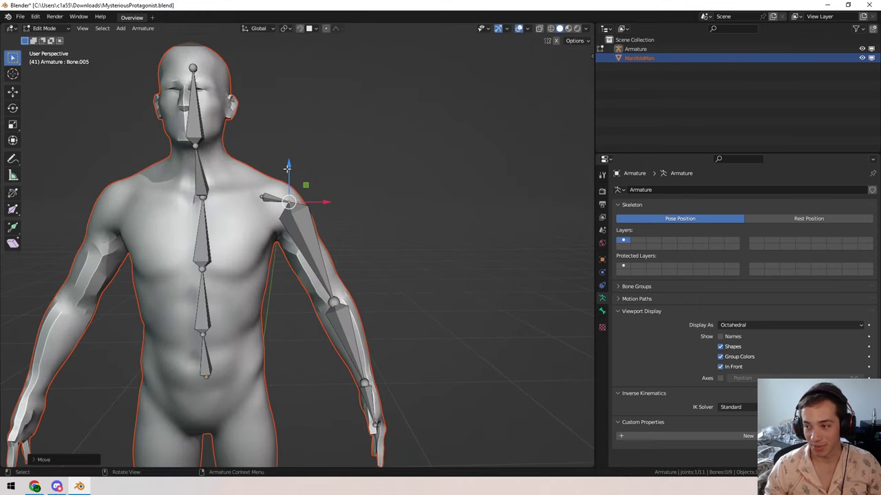
pyautogui.moveTo(323, 201); pyautogui.dragTo(296, 225, button='middle')
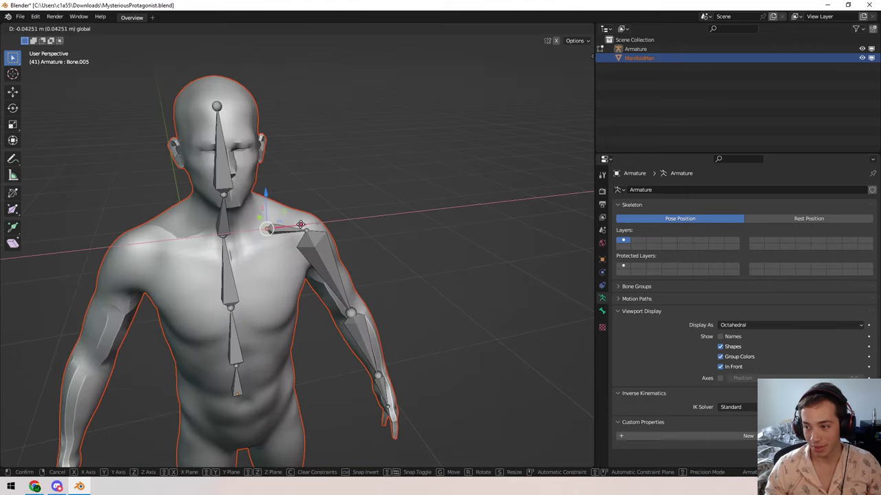
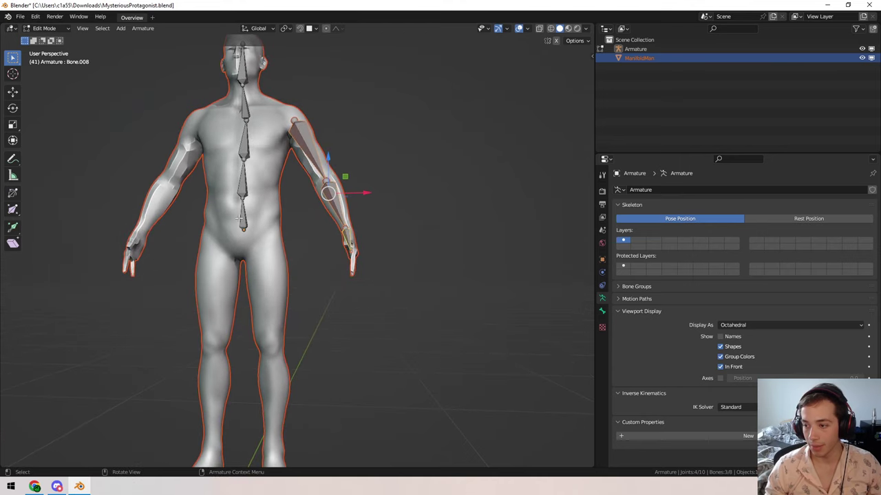
# - Duplicate the pelvis bone and place the copy at the character's left hip
pyautogui.click(243, 220)
pyautogui.keyDown('shift'); pyautogui.moveTo(271, 285); pyautogui.dragTo(267, 222, button='middle'); pyautogui.keyUp('shift')
pyautogui.hotkey('shift', 'd')
pyautogui.click(294, 205)
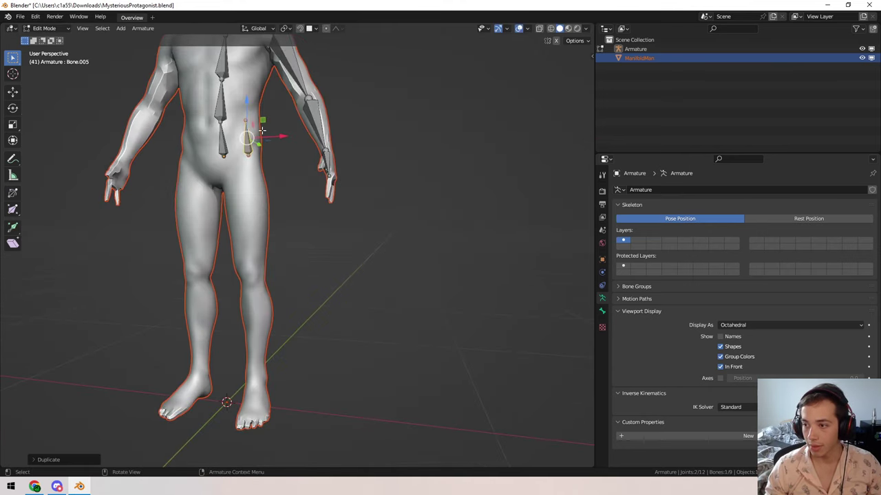
# - Move the hip copy's upper end straight down along Z to the left knee to form the thigh bone
pyautogui.click(246, 121)
pyautogui.moveTo(303, 161); pyautogui.dragTo(340, 171, button='middle')
pyautogui.press('g')
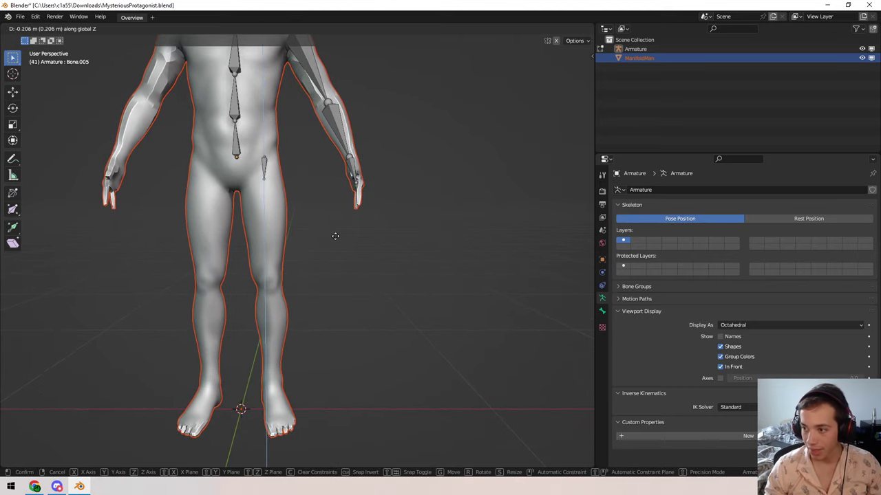
pyautogui.click(350, 306)
pyautogui.moveTo(350, 310); pyautogui.dragTo(310, 275, button='middle')
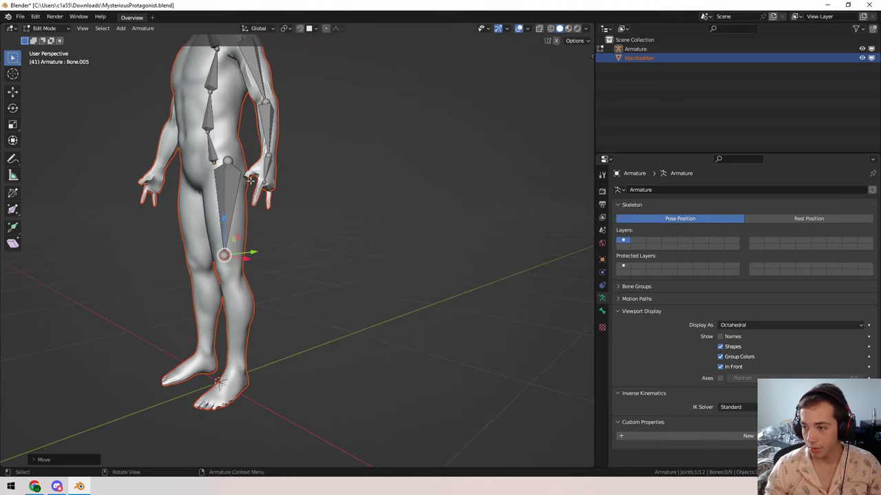
# - Adjust the thigh bone's upper joint along X and Z to fit the left hip
pyautogui.click(227, 161)
pyautogui.moveTo(229, 162); pyautogui.dragTo(299, 165, button='middle')
pyautogui.moveTo(299, 165); pyautogui.dragTo(301, 165)
pyautogui.press('z')
pyautogui.click(300, 181)
# - Align the thigh bone's lower joint with the left knee from the front and side
pyautogui.click(271, 263)
pyautogui.moveTo(275, 256); pyautogui.dragTo(300, 262, button='middle')
pyautogui.press('g')
pyautogui.click(269, 243)
pyautogui.moveTo(300, 263); pyautogui.dragTo(305, 262)
pyautogui.moveTo(271, 228); pyautogui.dragTo(272, 232)
pyautogui.moveTo(305, 263); pyautogui.dragTo(303, 263)
pyautogui.moveTo(302, 263); pyautogui.dragTo(303, 234, button='middle')
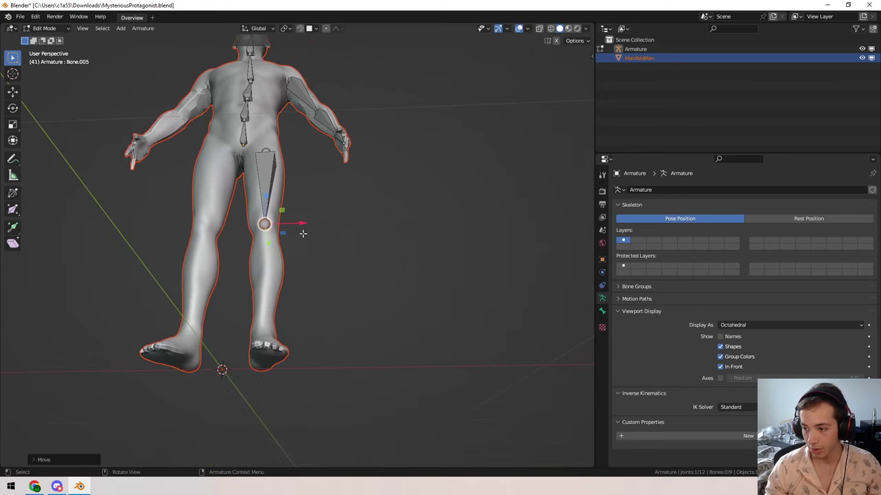
# - Extrude the left shin bone from the knee down along Z to the foot and adjust its lower end
pyautogui.press('e')
pyautogui.press('z')
pyautogui.click(291, 366)
pyautogui.moveTo(291, 366); pyautogui.dragTo(276, 392, button='middle')
pyautogui.moveTo(276, 392); pyautogui.dragTo(289, 397)
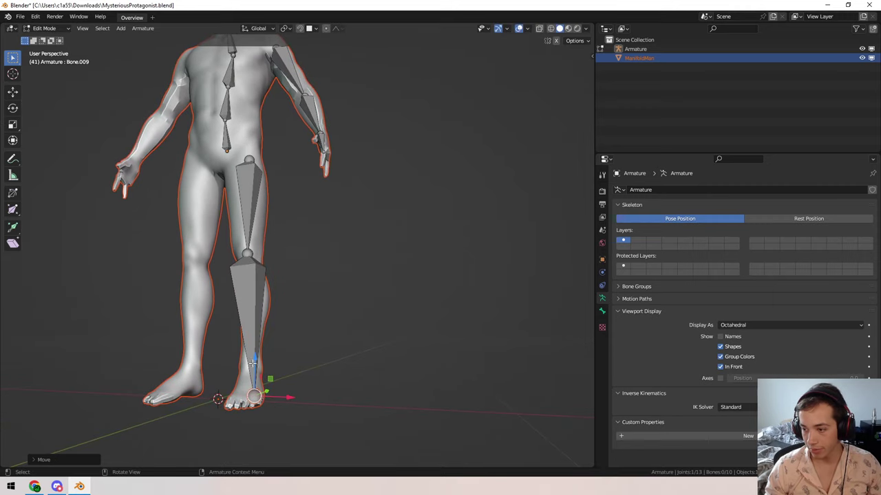
# - Shift the shin bone's lower joint about 0.013 m toward the body's centre along X
pyautogui.press('g')
pyautogui.press('x')
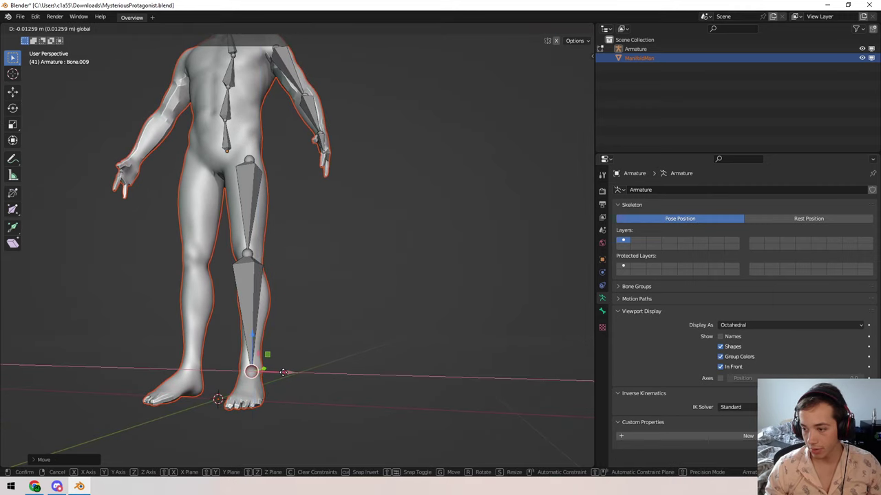
pyautogui.moveTo(283, 372); pyautogui.dragTo(282, 372)
# - From the side, move the shin bone's lower joint backward along Y and fine-tune its height at the ankle
pyautogui.moveTo(282, 372); pyautogui.dragTo(275, 292, button='middle')
pyautogui.scroll(2, 213, 347)
pyautogui.moveTo(276, 292); pyautogui.dragTo(273, 350, button='middle')
pyautogui.moveTo(286, 356); pyautogui.dragTo(303, 356)
pyautogui.scroll(5, 266, 318)
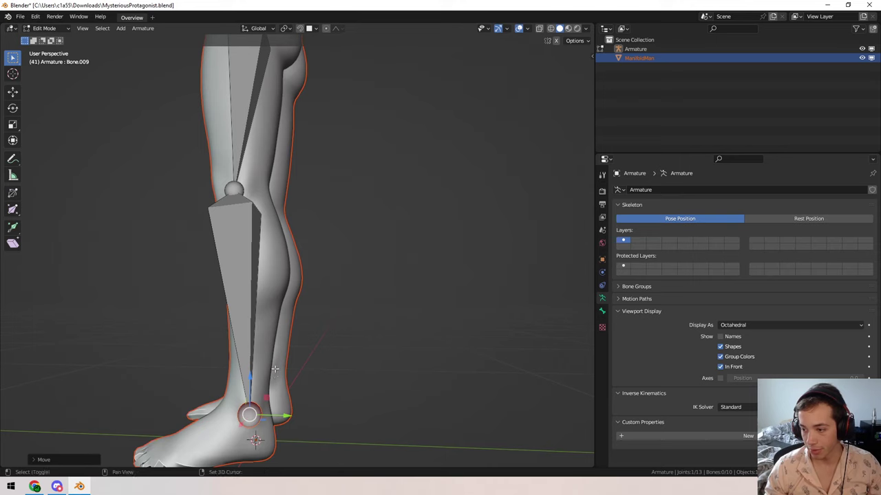
pyautogui.keyDown('shift'); pyautogui.moveTo(276, 287); pyautogui.dragTo(282, 276, button='middle'); pyautogui.keyUp('shift')
pyautogui.moveTo(287, 224); pyautogui.dragTo(287, 220)
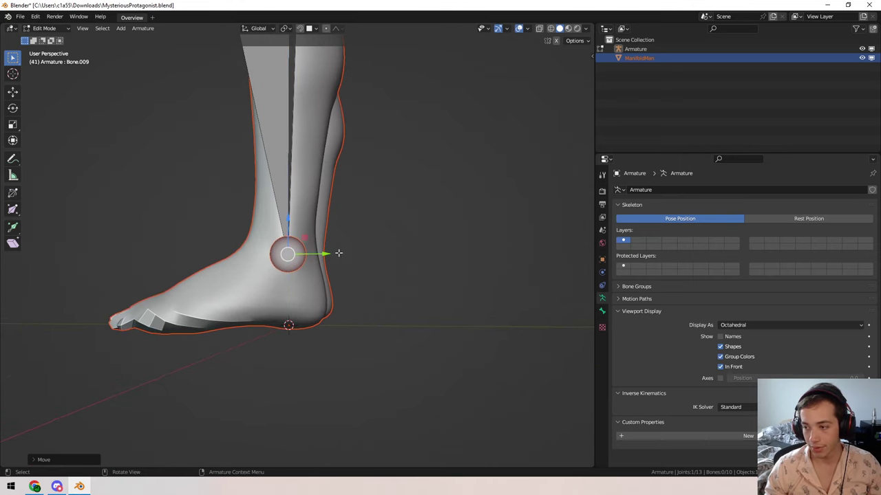
# - Extrude a foot bone forward along Y from the ankle, lower its tip to the toes and centre it across the foot
pyautogui.press('e')
pyautogui.press('z')
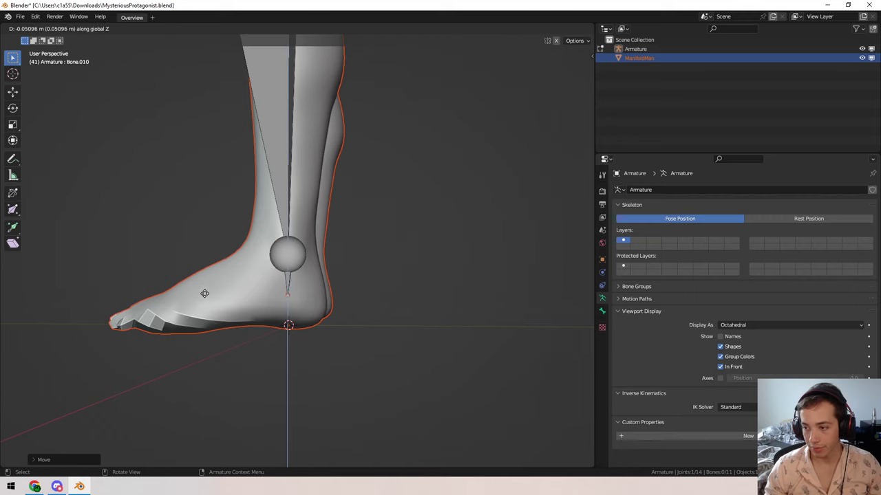
pyautogui.press('y')
pyautogui.click(139, 235)
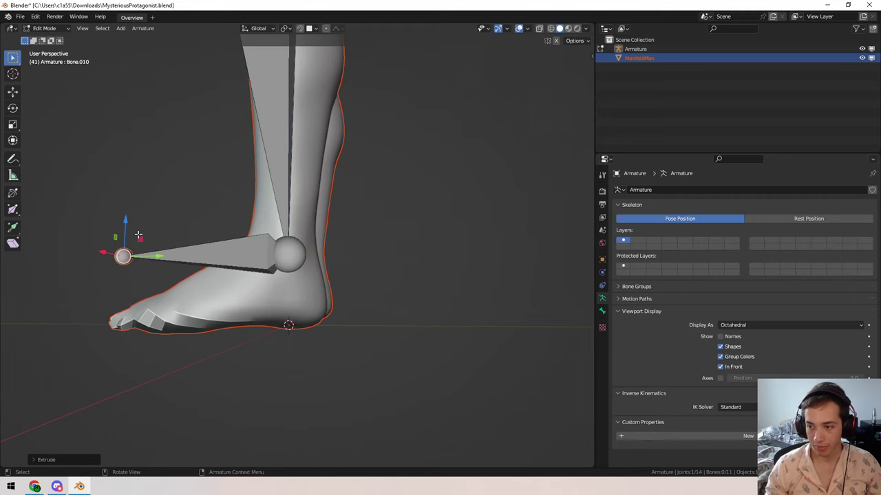
pyautogui.moveTo(124, 219); pyautogui.dragTo(174, 316)
pyautogui.moveTo(141, 282); pyautogui.dragTo(140, 277)
pyautogui.moveTo(256, 281); pyautogui.dragTo(382, 296, button='middle')
pyautogui.moveTo(389, 358); pyautogui.dragTo(408, 356)
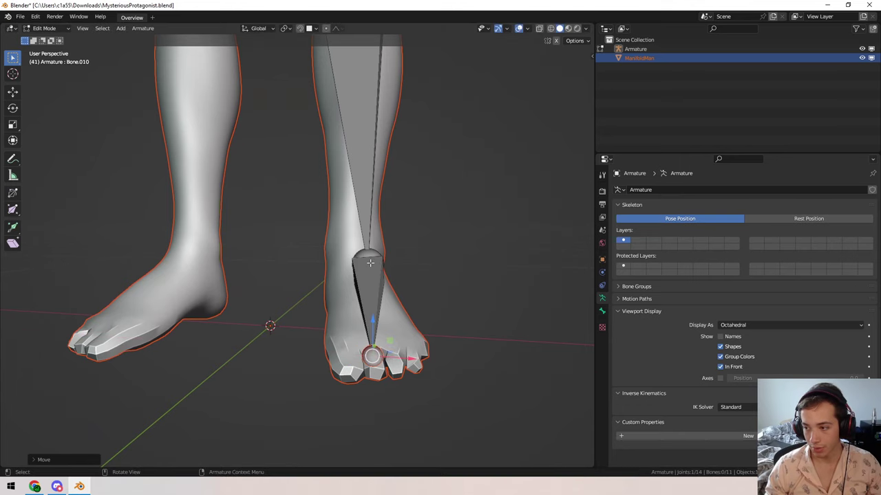
# - Move the left ankle joint slightly inward along X and select the knee joint to check its placement from the side
pyautogui.click(372, 270)
pyautogui.click(369, 262)
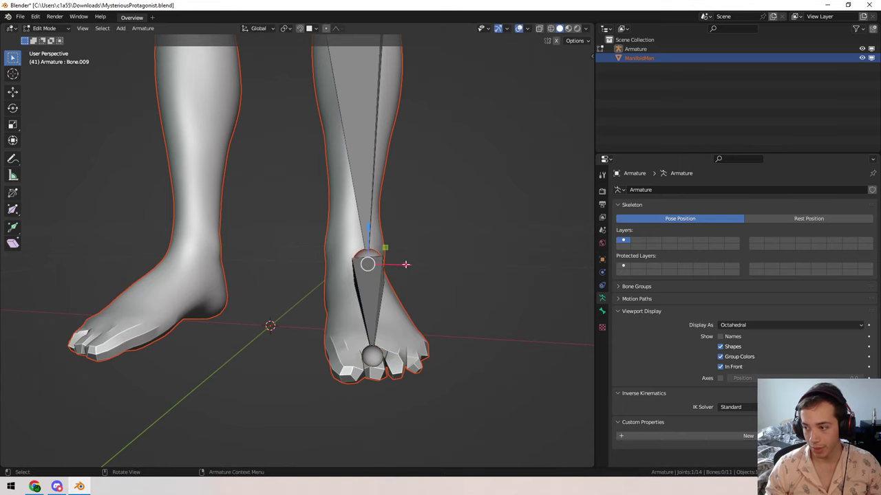
pyautogui.moveTo(406, 264); pyautogui.dragTo(392, 264)
pyautogui.keyDown('shift'); pyautogui.moveTo(406, 110); pyautogui.dragTo(386, 382, button='middle'); pyautogui.keyUp('shift')
pyautogui.moveTo(378, 271); pyautogui.dragTo(254, 260, button='middle')
pyautogui.click(252, 253)
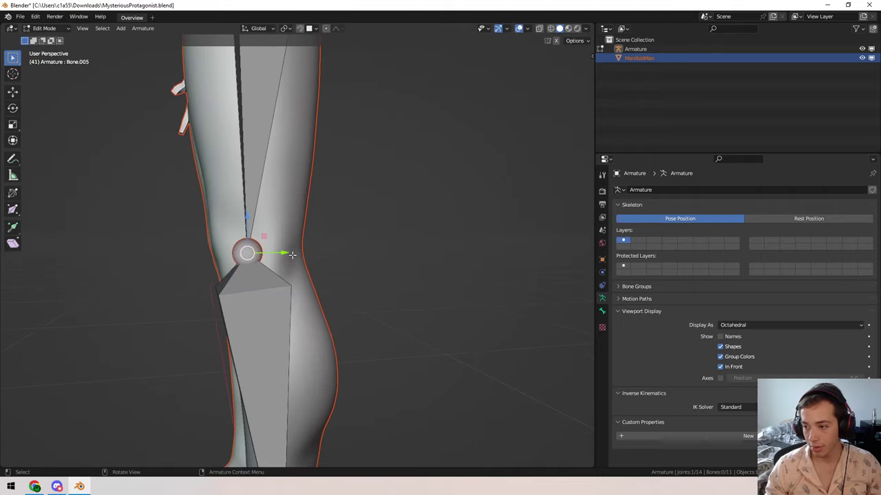
# - Return to Object Mode, select the whole armature and try moving it, cancelling the move
pyautogui.scroll(-1, 308, 267)
pyautogui.keyDown('shift'); pyautogui.moveTo(308, 267); pyautogui.dragTo(253, 194, button='middle'); pyautogui.keyUp('shift')
pyautogui.scroll(-5, 327, 185)
pyautogui.press('Tab')
pyautogui.click(295, 138)
pyautogui.click(280, 183)
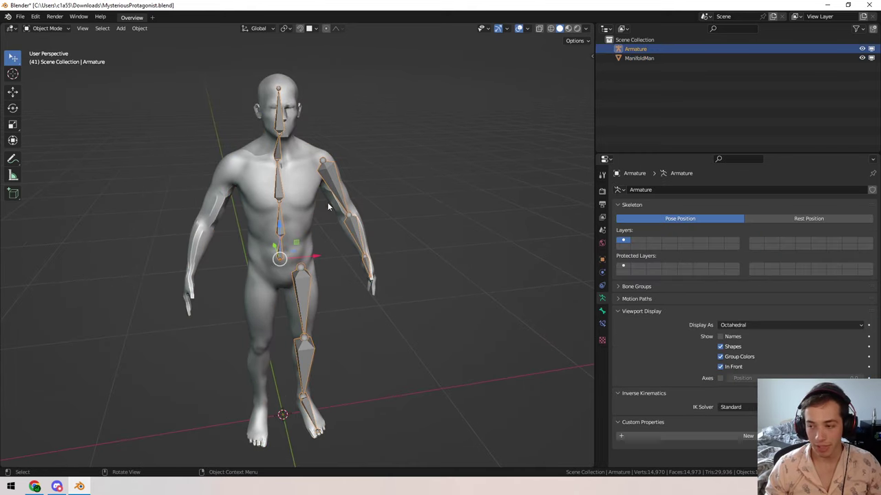
pyautogui.press('g')
pyautogui.press('Escape')
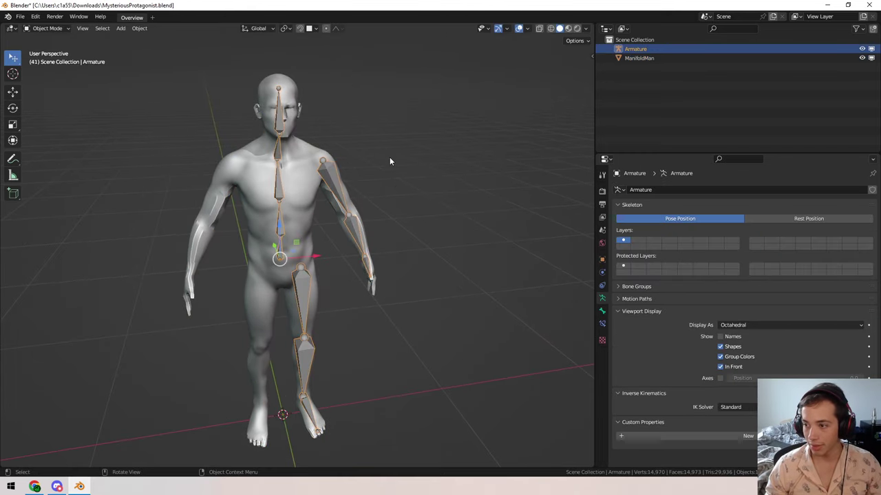
# - Inspect the pelvis, spine and head bones individually in Edit Mode, and return to Object Mode
pyautogui.press('Tab')
pyautogui.click(279, 253)
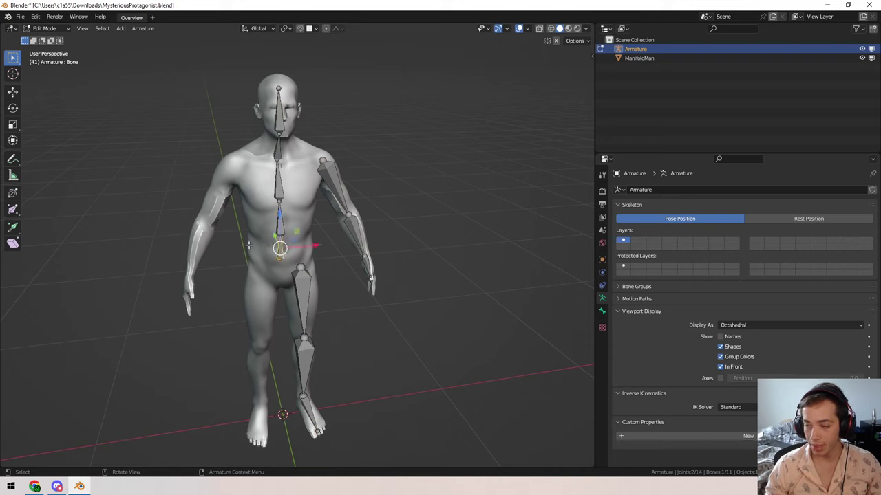
pyautogui.click(278, 222)
pyautogui.click(277, 177)
pyautogui.click(275, 124)
pyautogui.press('Tab')
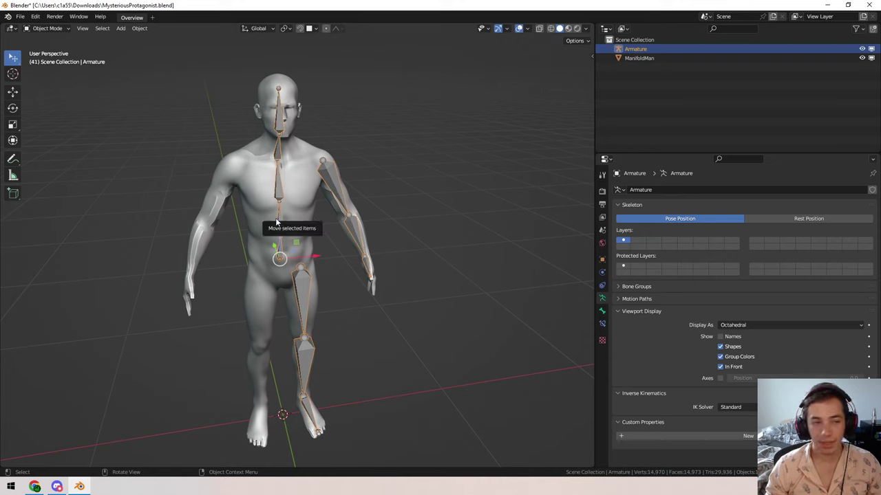
# - In Edit Mode, show the bone properties and rename the lowest torso bone as pelvis
pyautogui.moveTo(277, 222); pyautogui.dragTo(255, 102, button='middle')
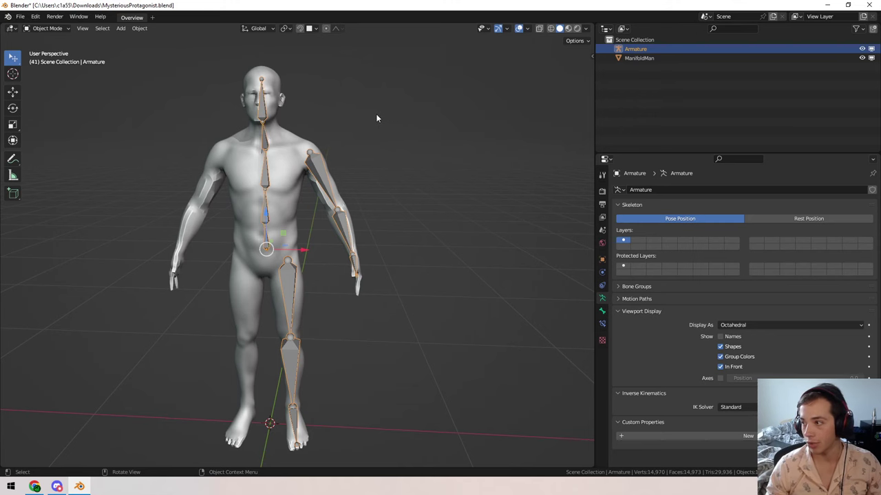
pyautogui.moveTo(376, 118); pyautogui.dragTo(398, 125, button='middle')
pyautogui.press('Tab')
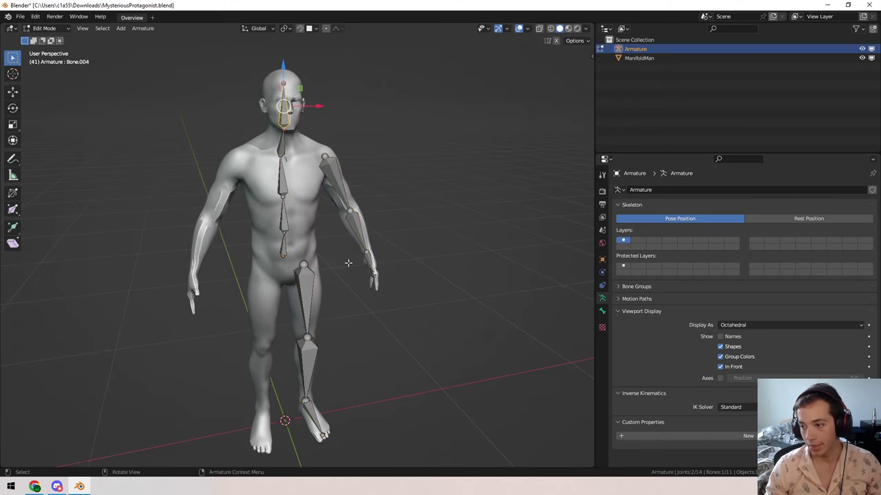
pyautogui.click(602, 310)
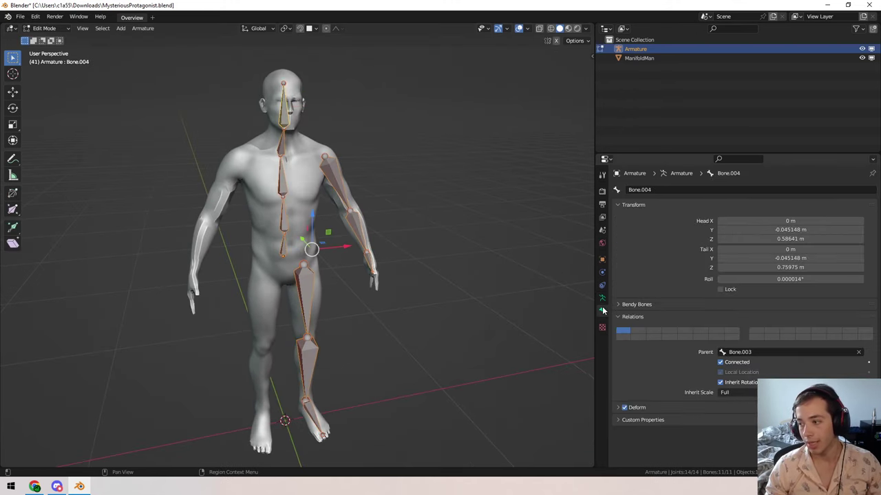
pyautogui.click(285, 247)
pyautogui.click(643, 189)
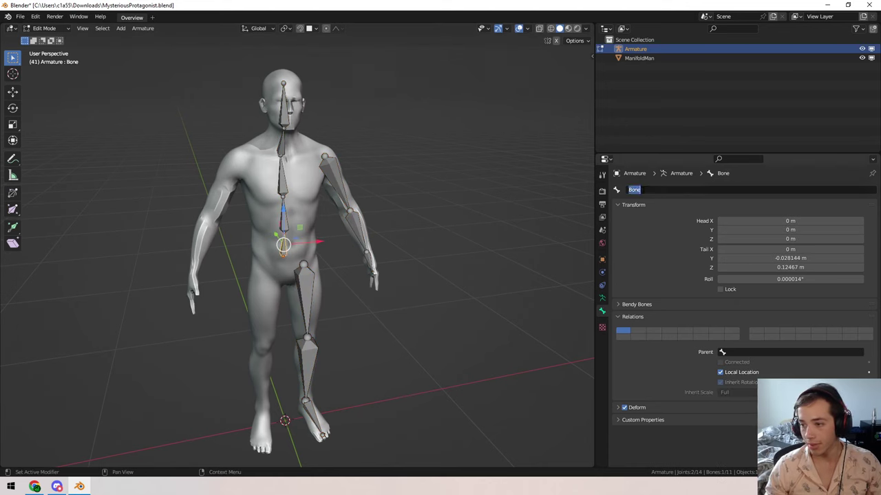
pyautogui.write('Pelvis')
pyautogui.press('Return')
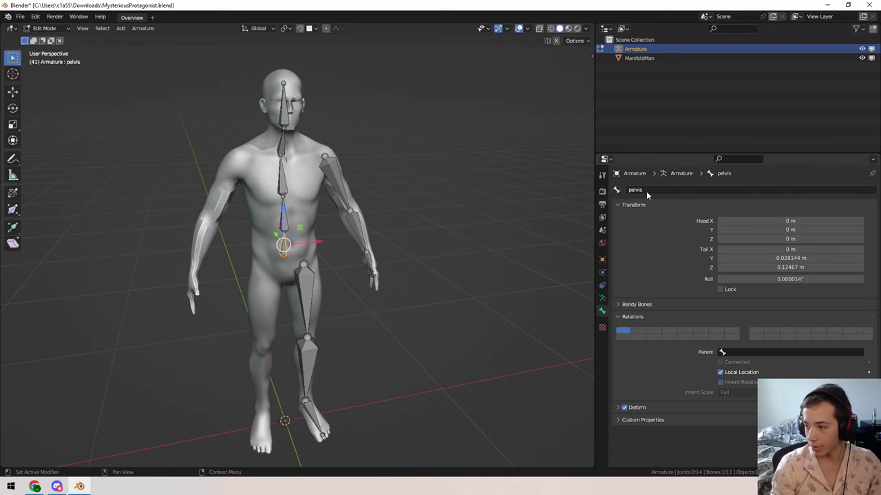
# - Rename the bone directly above the pelvis as lower back
pyautogui.click(603, 311)
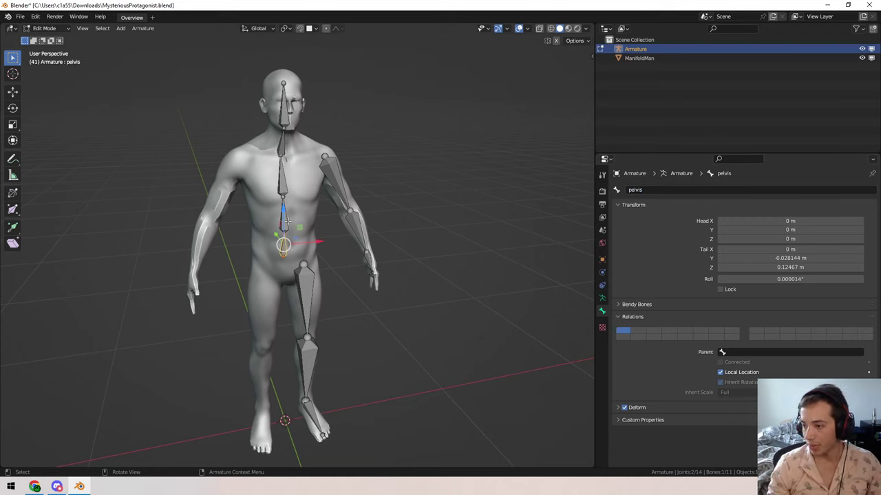
pyautogui.press('e')
pyautogui.click(289, 217)
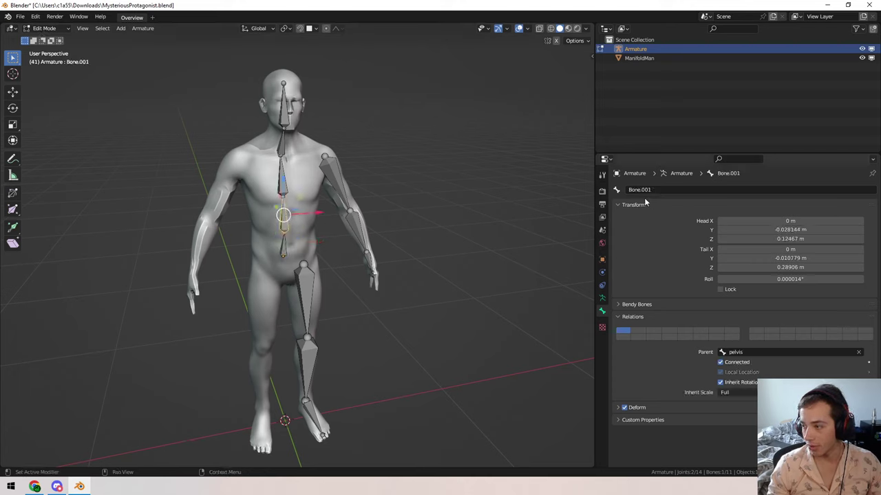
pyautogui.doubleClick(639, 190)
pyautogui.write('lower back')
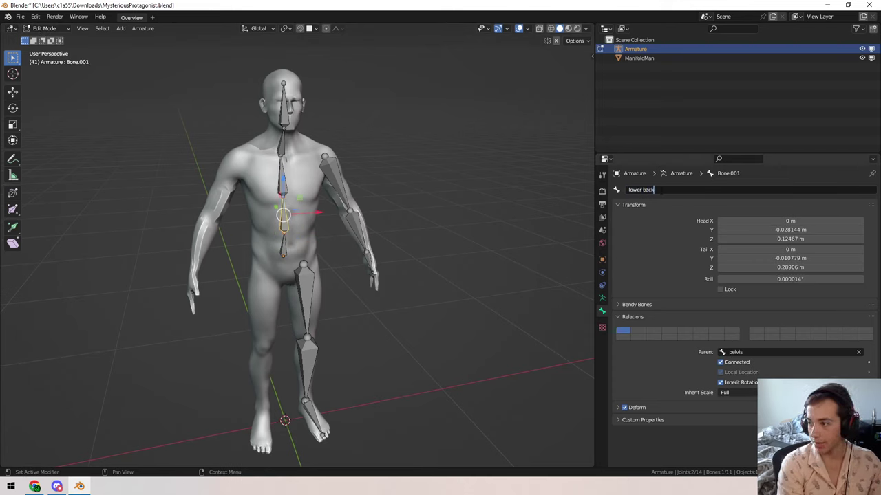
pyautogui.press('Return')
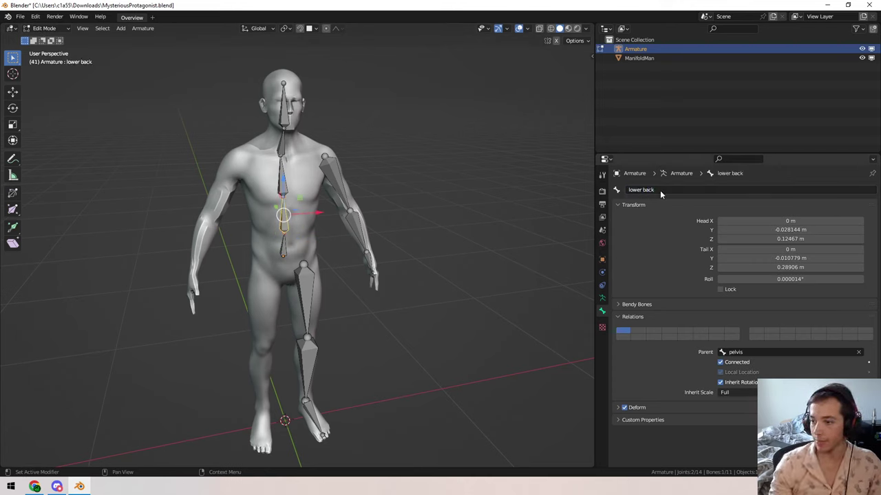
# - Rename the chest bone above the lower back as torso
pyautogui.click(282, 174)
pyautogui.click(650, 190)
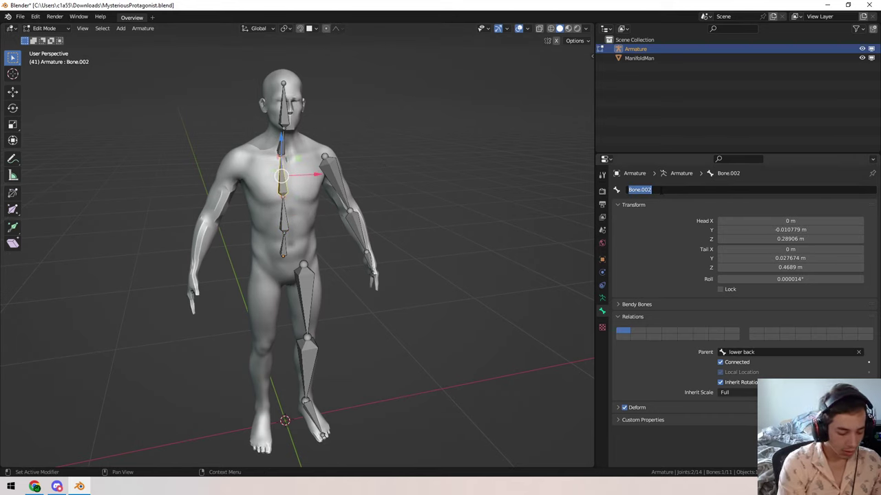
pyautogui.write('torso')
pyautogui.press('Return')
# - Rename the bone between the torso and the head as neck
pyautogui.press('e')
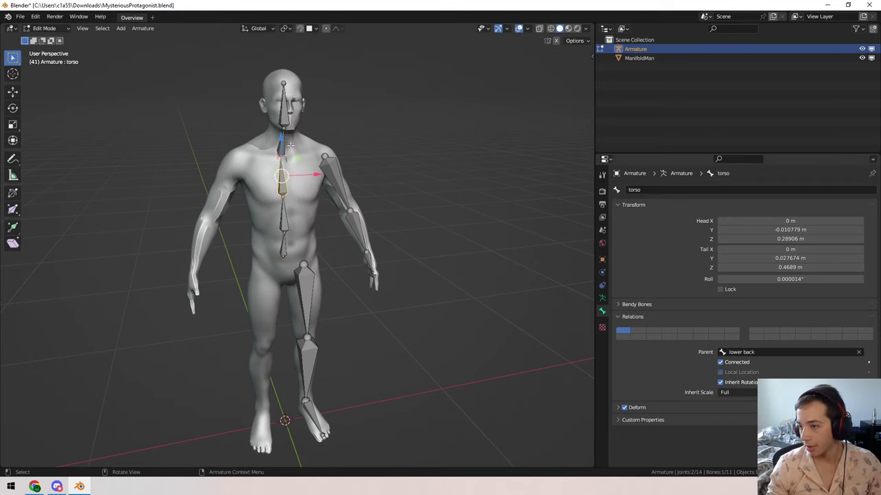
pyautogui.click(648, 193)
pyautogui.doubleClick(648, 191)
pyautogui.write('neck')
pyautogui.press('Return')
# - Rename the topmost bone inside the skull as head
pyautogui.press('e')
pyautogui.click(630, 156)
pyautogui.doubleClick(670, 193)
pyautogui.write('head')
pyautogui.press('Return')
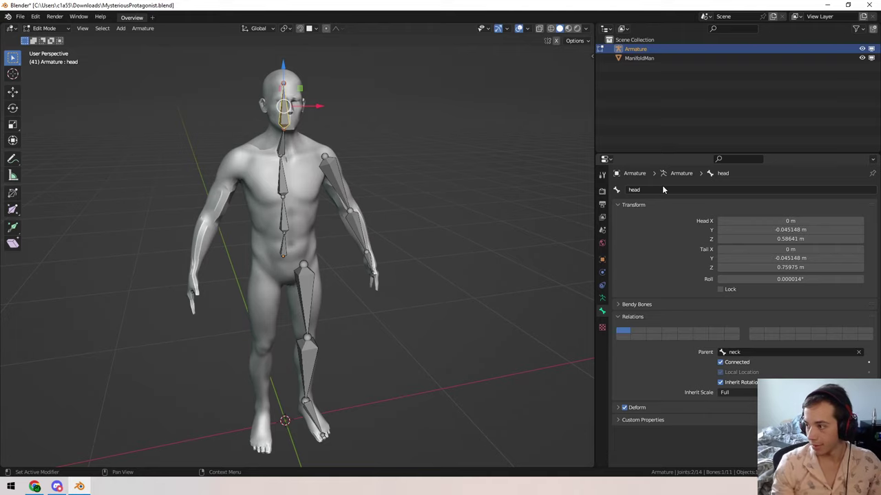
# - Rename the left upper arm bone as arm.L, using the .L suffix for the left side
pyautogui.click(342, 170)
pyautogui.moveTo(341, 170); pyautogui.dragTo(234, 238, button='middle')
pyautogui.scroll(4, 234, 238)
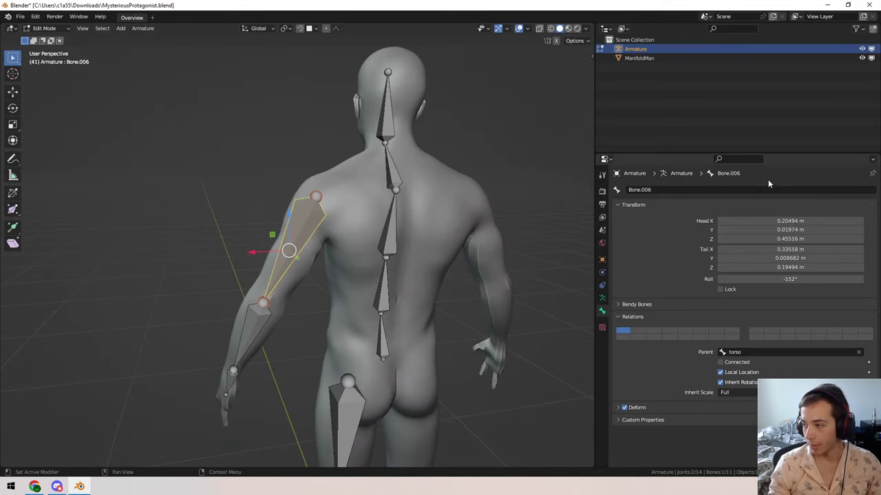
pyautogui.doubleClick(692, 189)
pyautogui.write('a')
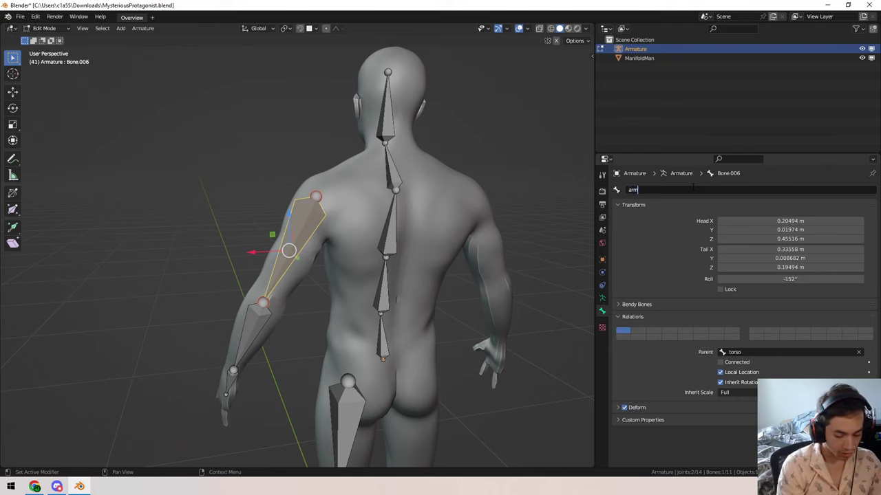
pyautogui.write('rm')
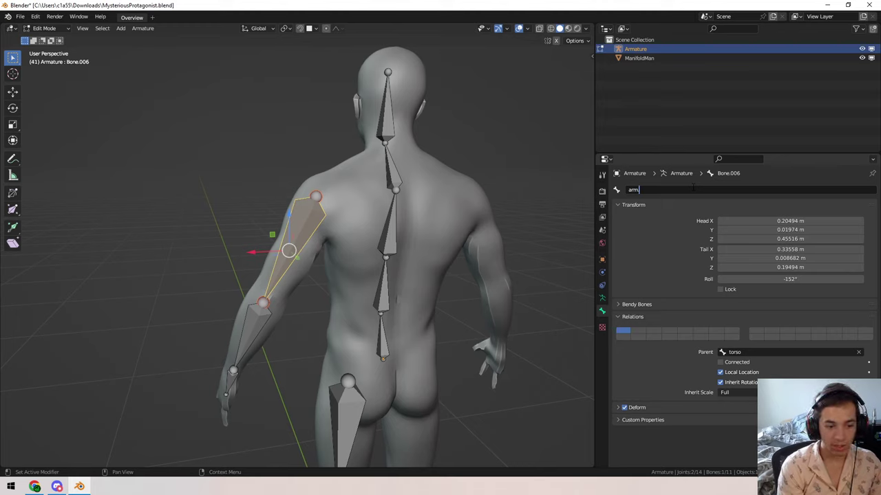
pyautogui.write('.L')
pyautogui.press('Return')
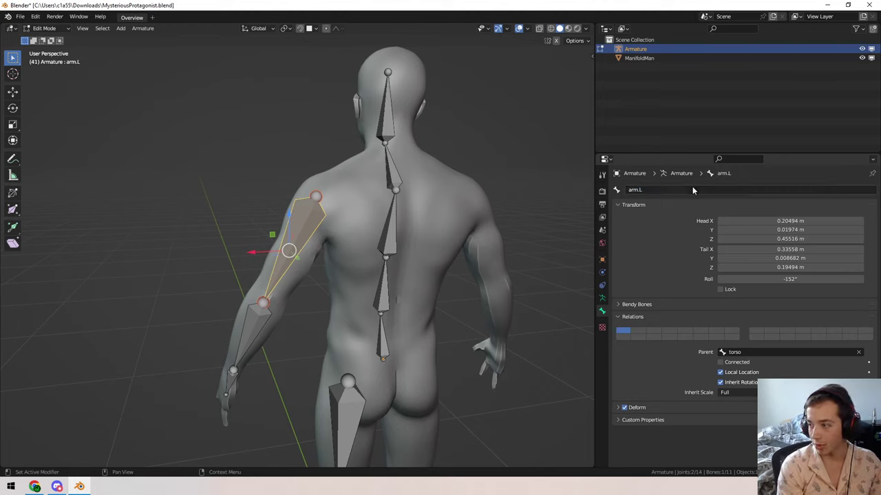
# - Rename the bone between the left elbow and wrist as forearm.L
pyautogui.click(239, 335)
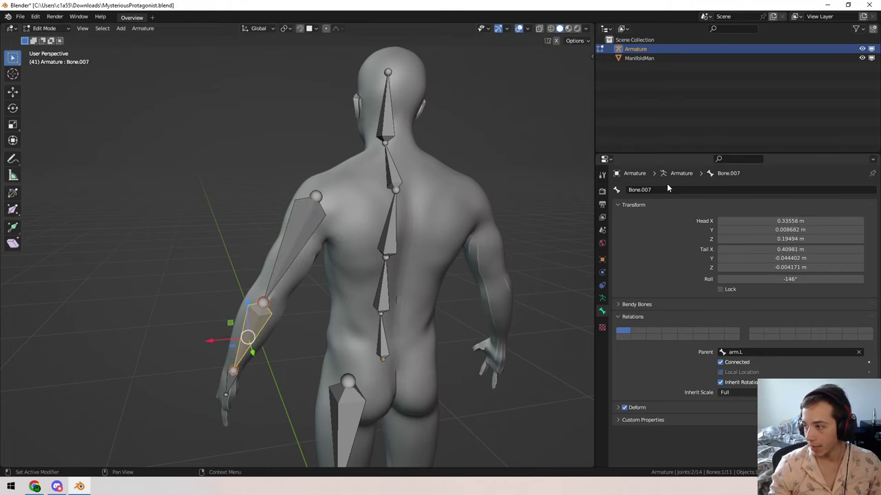
pyautogui.click(666, 189)
pyautogui.write('fore')
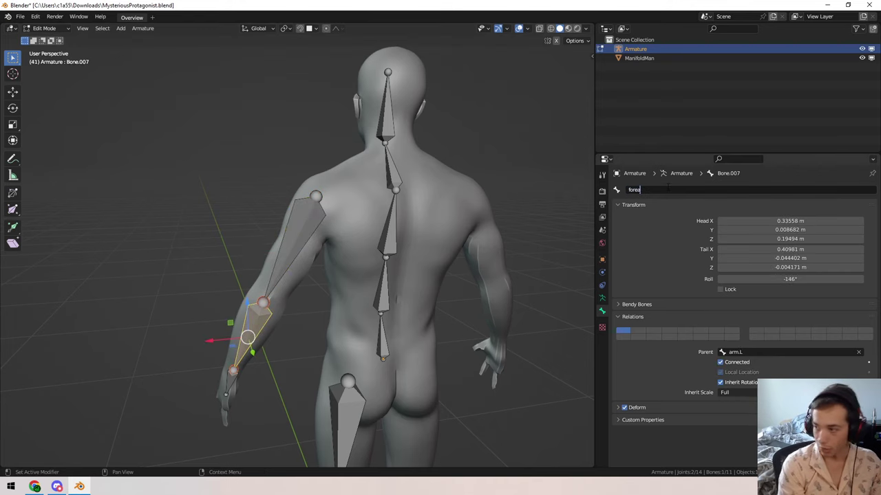
pyautogui.write('arm.L')
pyautogui.press('Return')
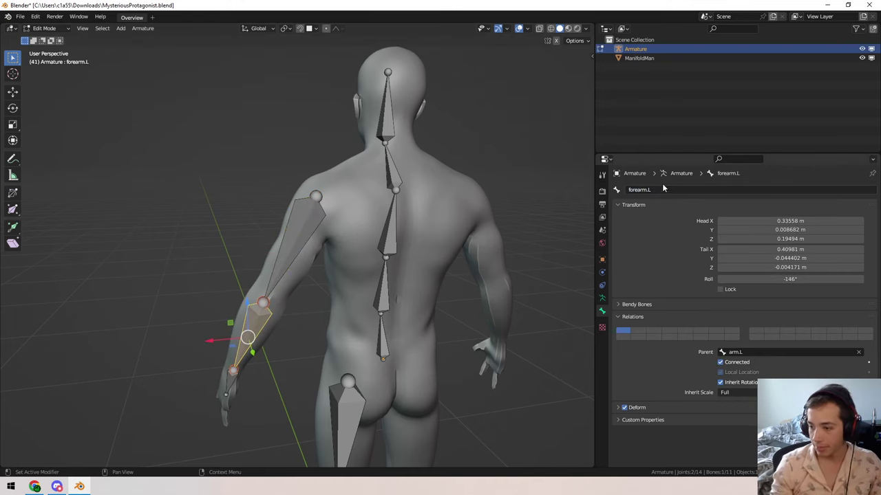
# - Rename the last bone of the left arm as hand.L
pyautogui.click(228, 379)
pyautogui.click(640, 189)
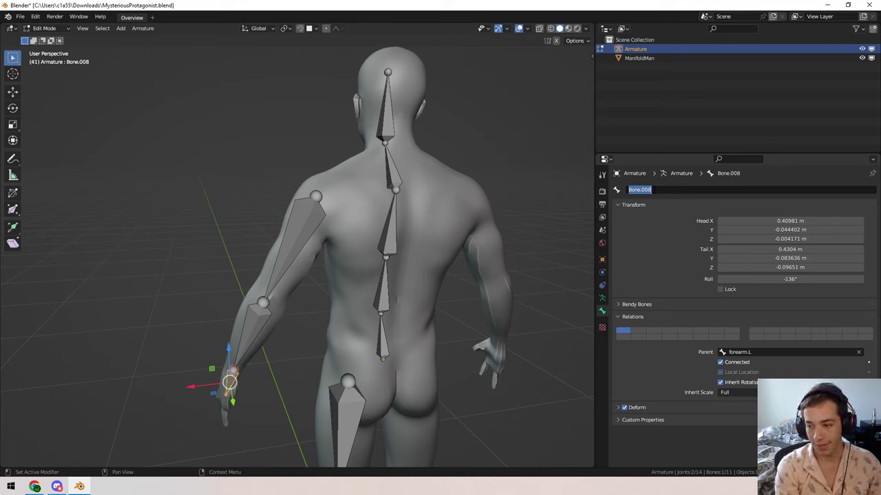
pyautogui.write('har')
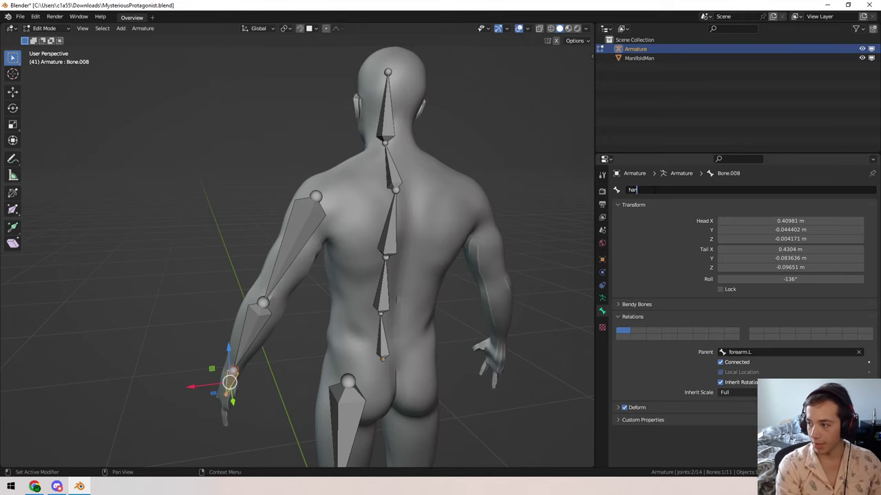
pyautogui.write('d.L')
pyautogui.press('Return')
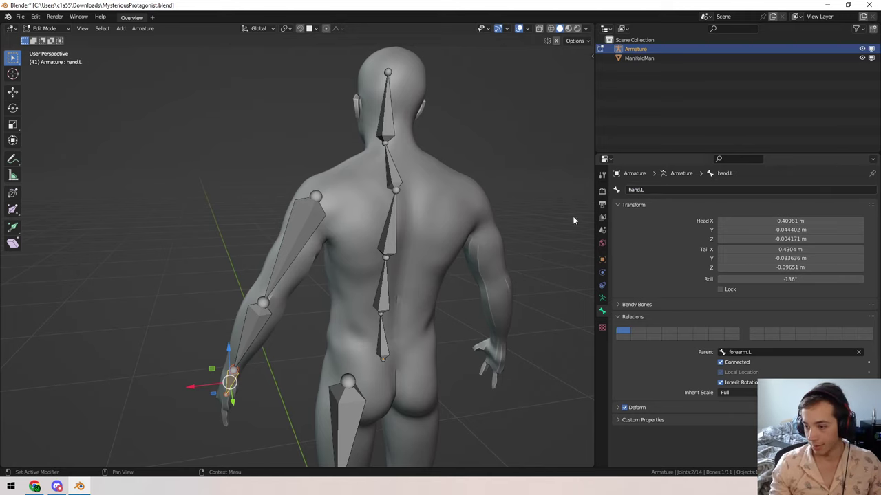
# - Select the left thigh bone and rename it as femur.L
pyautogui.moveTo(314, 365); pyautogui.dragTo(289, 326, button='middle')
pyautogui.keyDown('shift'); pyautogui.moveTo(344, 384); pyautogui.dragTo(313, 266, button='middle'); pyautogui.keyUp('shift')
pyautogui.click(310, 242)
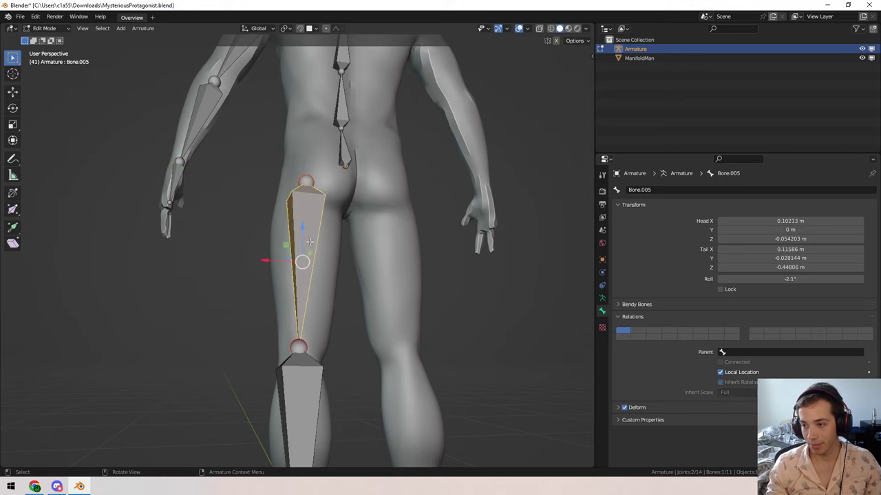
pyautogui.moveTo(172, 243); pyautogui.dragTo(308, 248, button='middle')
pyautogui.scroll(3, 308, 249)
pyautogui.click(462, 199)
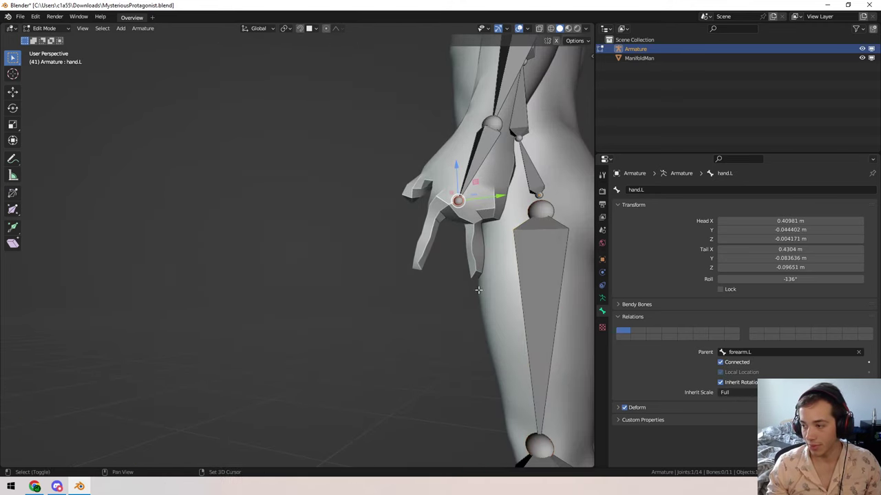
pyautogui.moveTo(491, 189); pyautogui.dragTo(227, 196, button='middle')
pyautogui.click(227, 195)
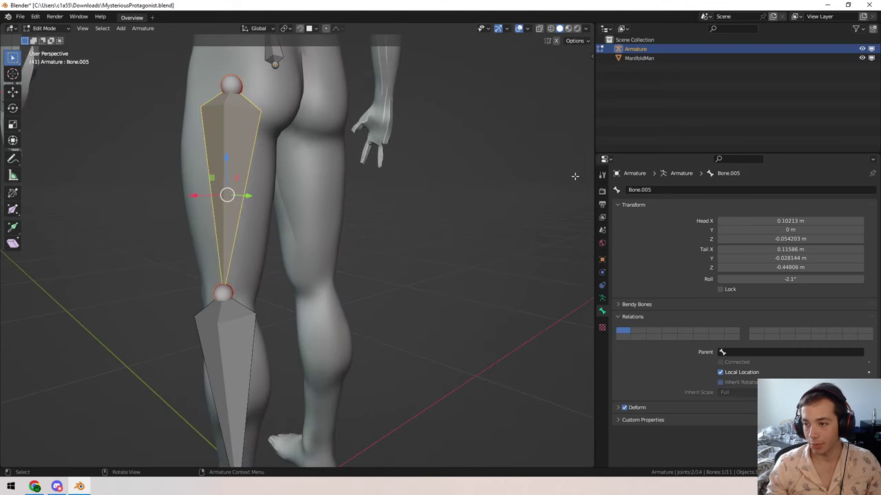
pyautogui.click(676, 187)
pyautogui.press('BackSpace')
pyautogui.write('femur.')
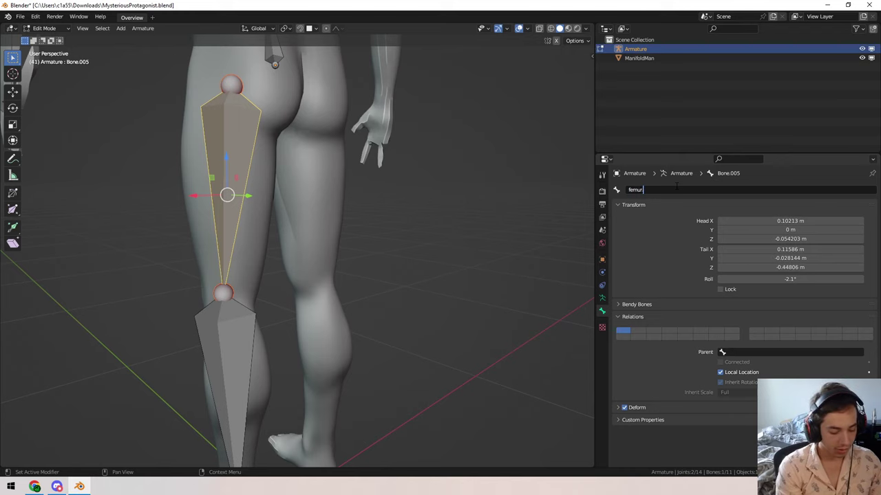
pyautogui.write('L')
pyautogui.press('Return')
# - Rename the left lower leg bone below the knee as shin.L
pyautogui.click(233, 331)
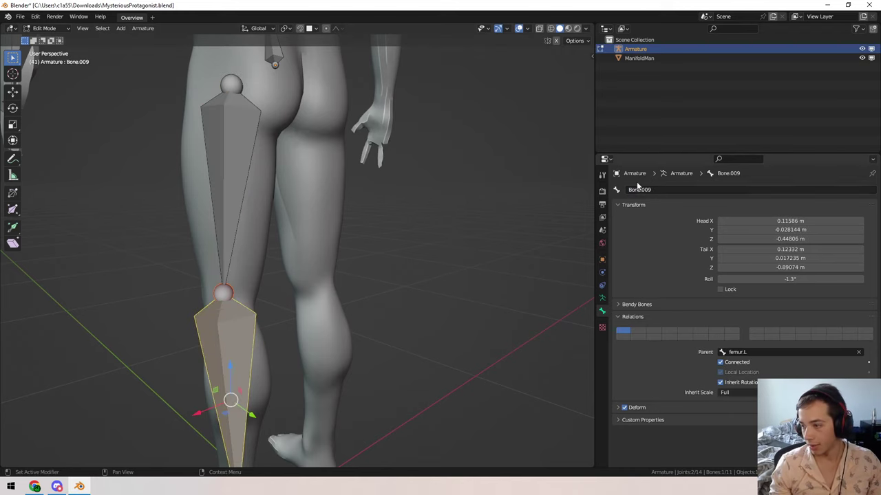
pyautogui.click(662, 188)
pyautogui.write('shin')
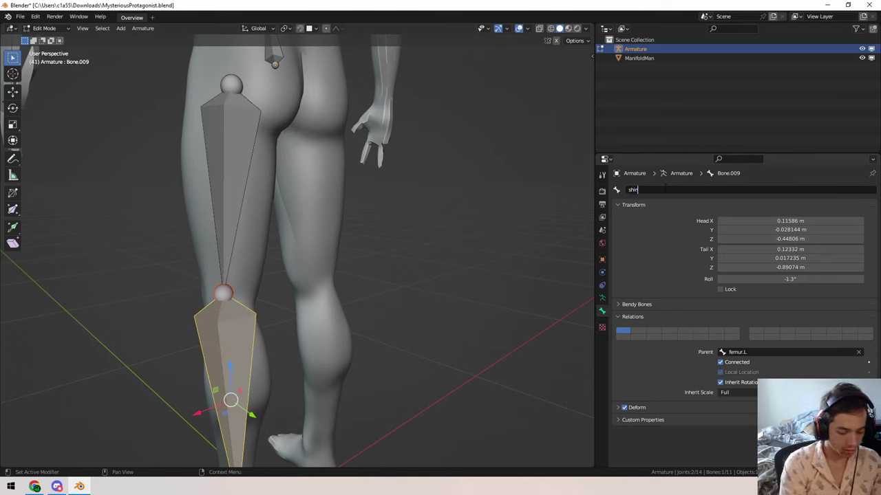
pyautogui.write('.L')
pyautogui.press('Return')
# - Rename the bone running from the left ankle to the toes as foot.L
pyautogui.keyDown('shift'); pyautogui.moveTo(330, 354); pyautogui.dragTo(319, 185, button='middle'); pyautogui.keyUp('shift')
pyautogui.press(']')
pyautogui.click(674, 190)
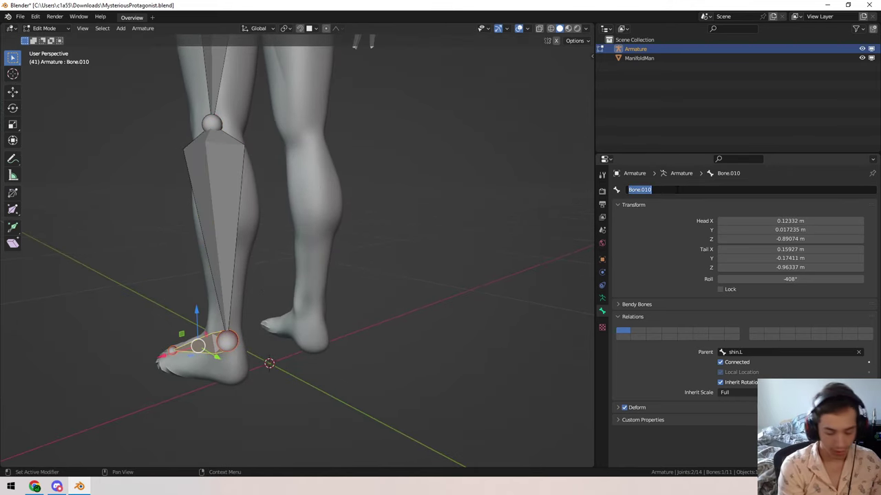
pyautogui.write('foot.L')
pyautogui.press('Return')
# - Return to Object Mode and save the Blender file
pyautogui.moveTo(202, 247); pyautogui.dragTo(338, 327, button='middle')
pyautogui.press('Tab')
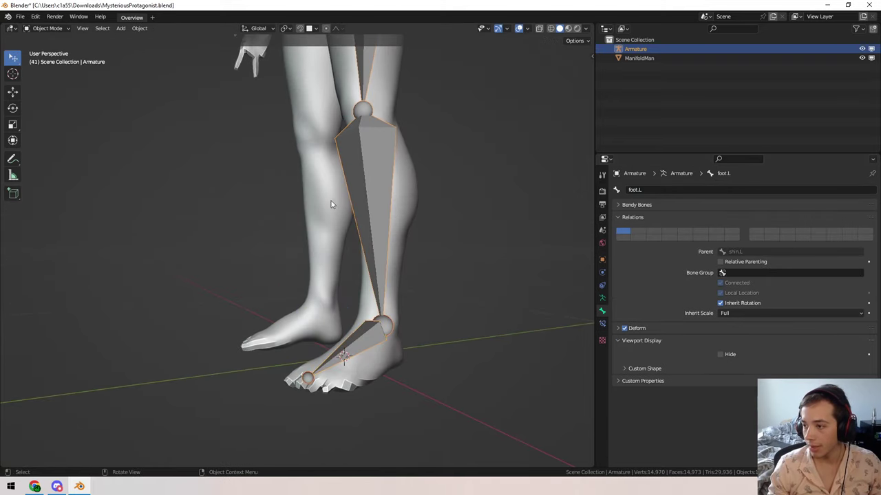
pyautogui.scroll(-5, 332, 202)
pyautogui.keyDown('shift'); pyautogui.moveTo(275, 48); pyautogui.dragTo(338, 239, button='middle'); pyautogui.keyUp('shift')
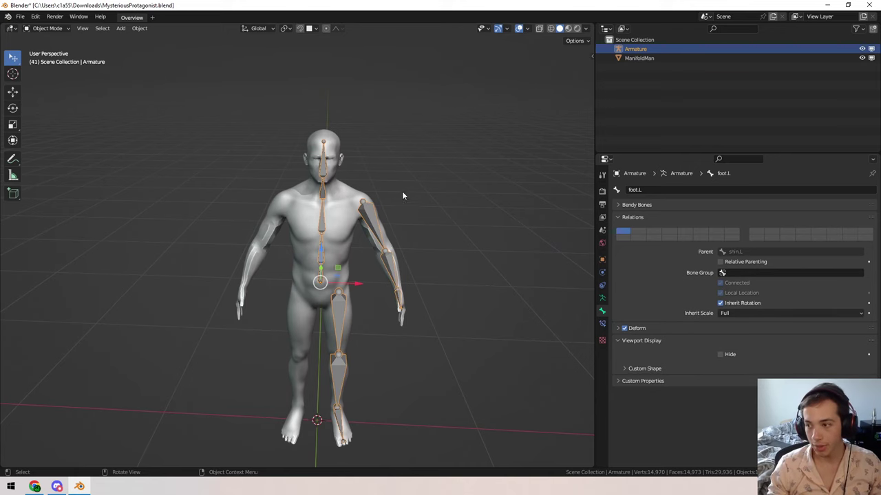
pyautogui.moveTo(402, 196); pyautogui.dragTo(367, 158, button='middle')
pyautogui.hotkey('ctrl', 's')
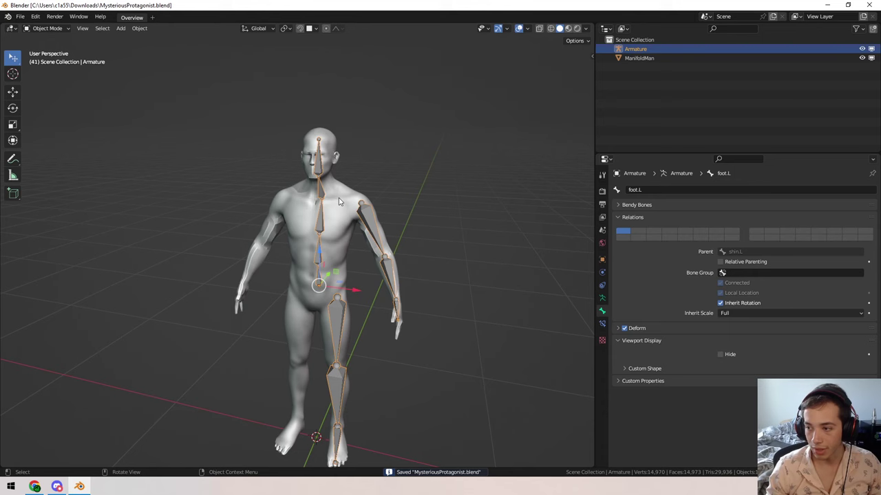
# - Parent the ManifoldMan mesh to the armature using Armature Deform With Automatic Weights
pyautogui.click(337, 203)
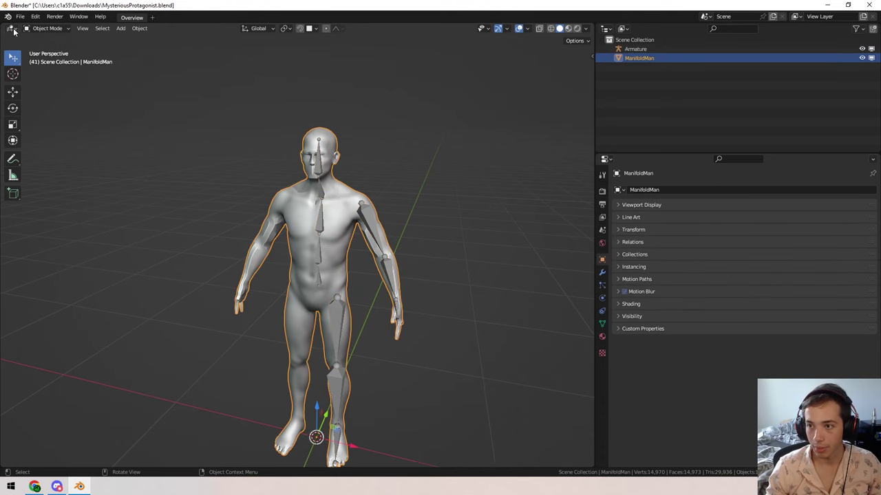
pyautogui.keyDown('shift'); pyautogui.click(366, 218); pyautogui.keyUp('shift')
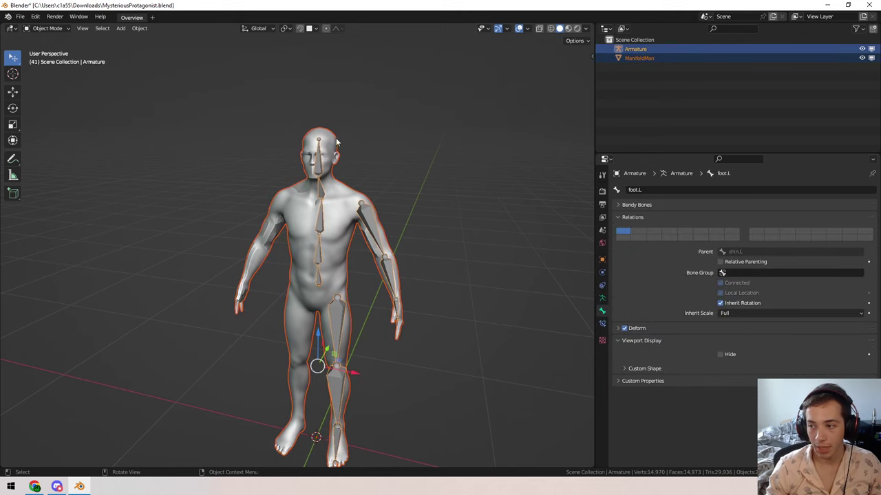
pyautogui.scroll(2, 329, 169)
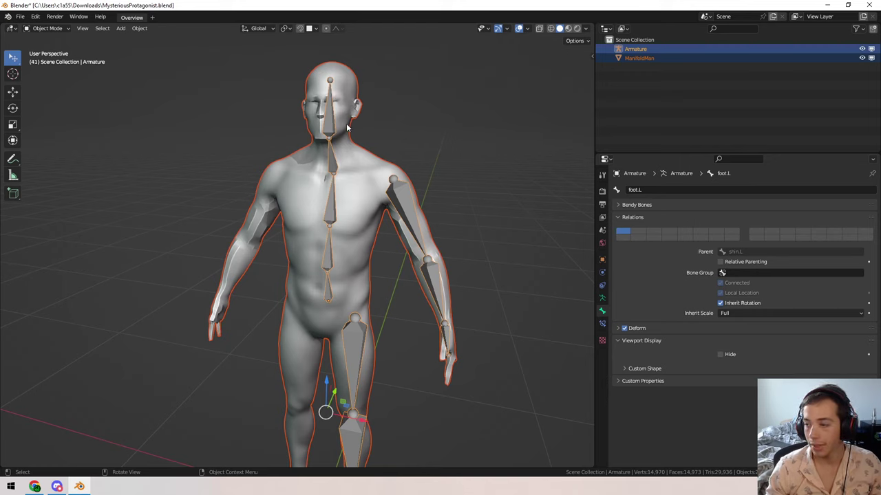
pyautogui.hotkey('ctrl', 'p')
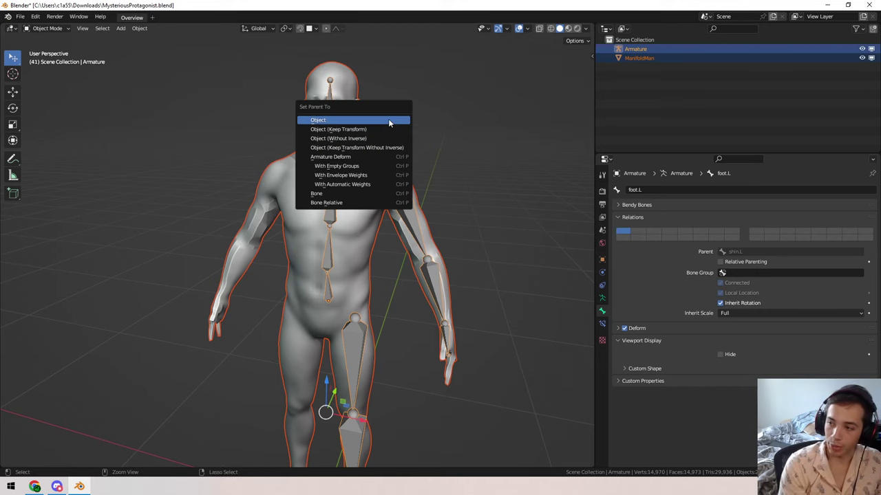
pyautogui.click(336, 185)
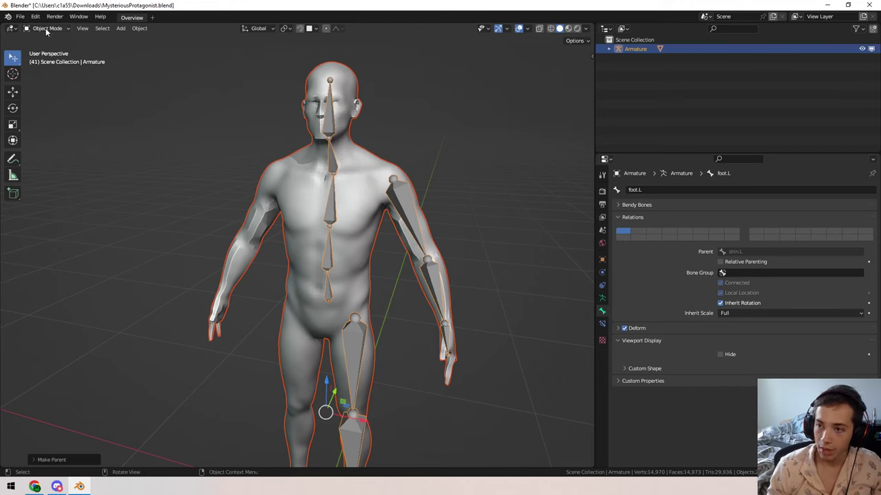
# - Put the armature in Pose Mode and test a free trackball rotation of the left upper arm bone, cancelling it
pyautogui.click(331, 117)
pyautogui.click(47, 28)
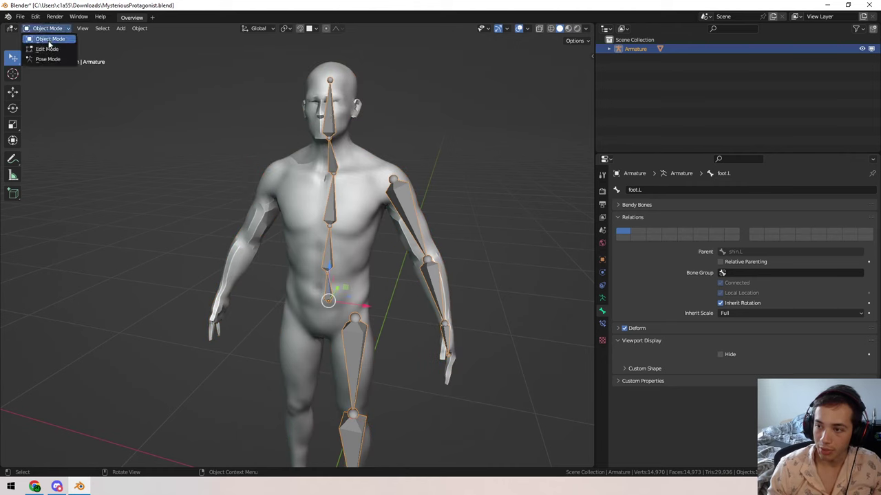
pyautogui.click(47, 59)
pyautogui.click(409, 220)
pyautogui.press('r')
pyautogui.press('r')
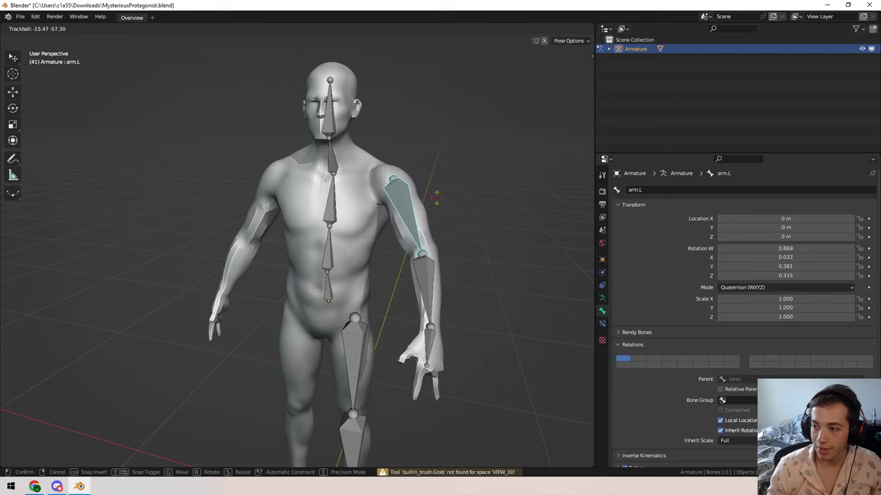
pyautogui.rightClick(404, 226)
# - Test a trackball rotation of the left forearm bone and a rotation of the left hand bone, cancelling both
pyautogui.press('r')
pyautogui.press('r')
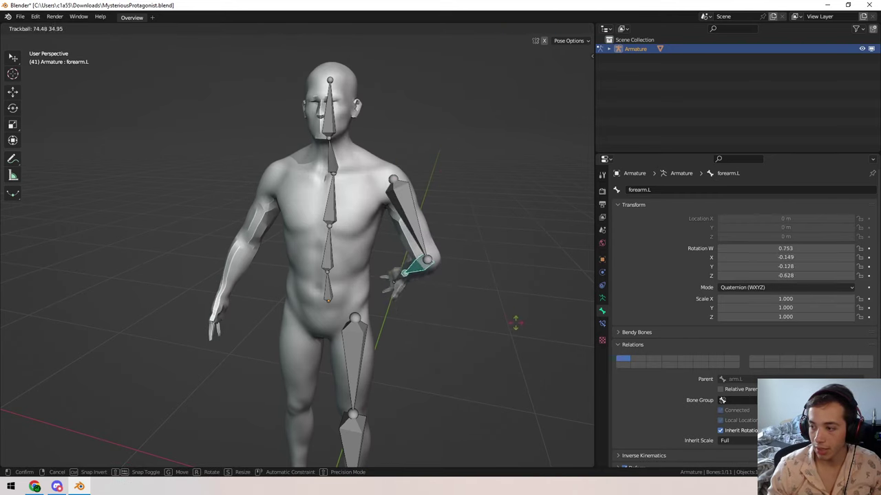
pyautogui.rightClick(463, 232)
pyautogui.moveTo(463, 232); pyautogui.dragTo(289, 192, button='middle')
pyautogui.moveTo(272, 292); pyautogui.dragTo(290, 294, button='middle')
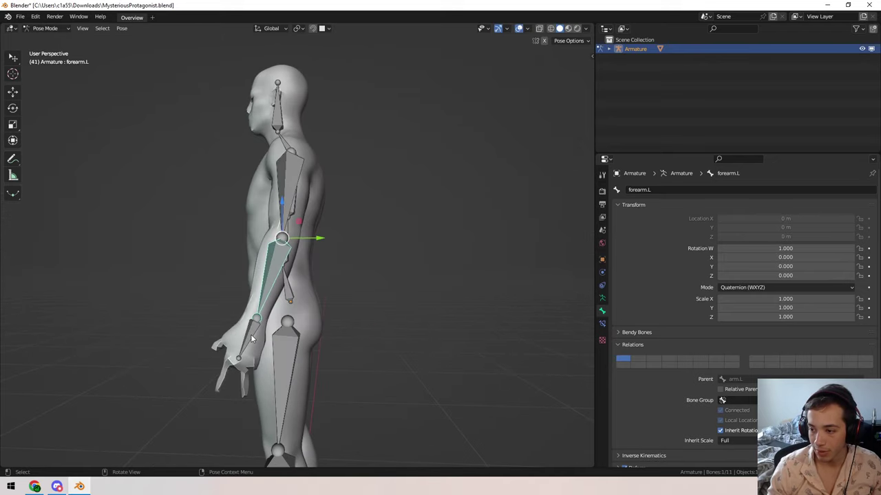
pyautogui.click(251, 338)
pyautogui.press('r')
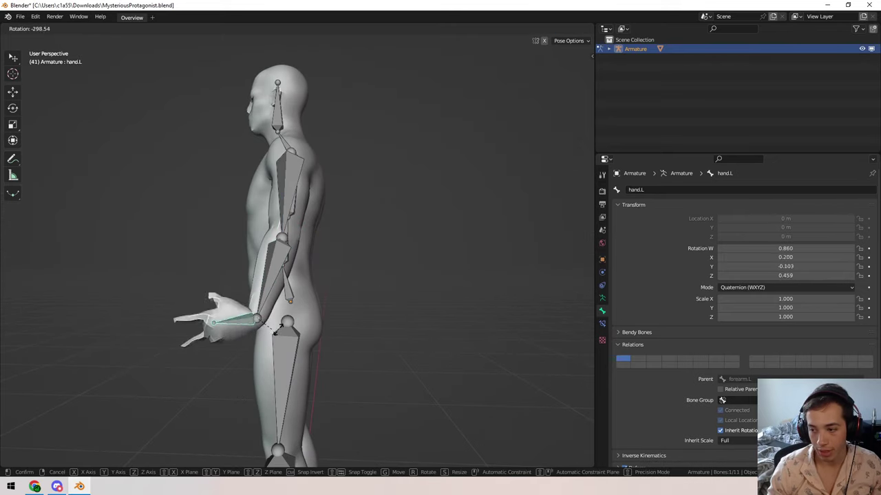
pyautogui.press('Escape')
# - Test tilting the head bone around the global X axis, cancelling the rotation
pyautogui.moveTo(333, 233); pyautogui.dragTo(302, 143, button='middle')
pyautogui.click(302, 144)
pyautogui.press('r')
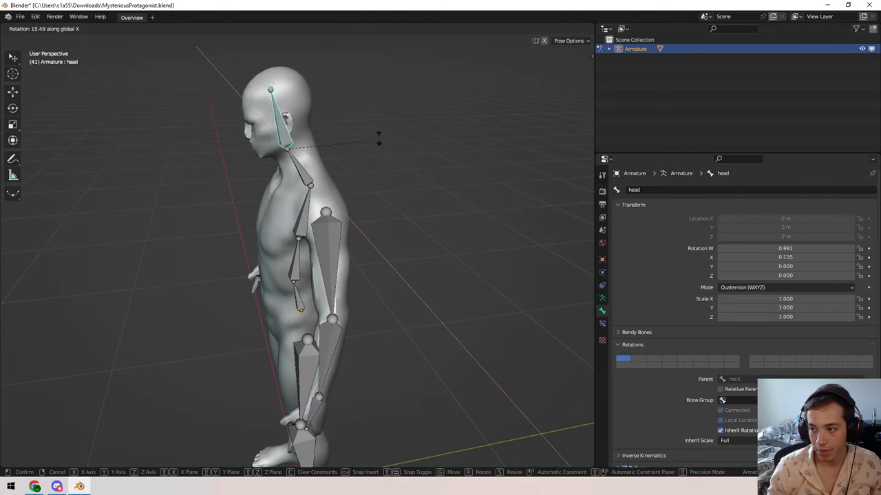
pyautogui.press('Escape')
# - Test twisting the torso bone around the global Z axis, cancelling the rotation
pyautogui.moveTo(336, 181); pyautogui.dragTo(321, 206, button='middle')
pyautogui.click(321, 207)
pyautogui.press('r')
pyautogui.press('z')
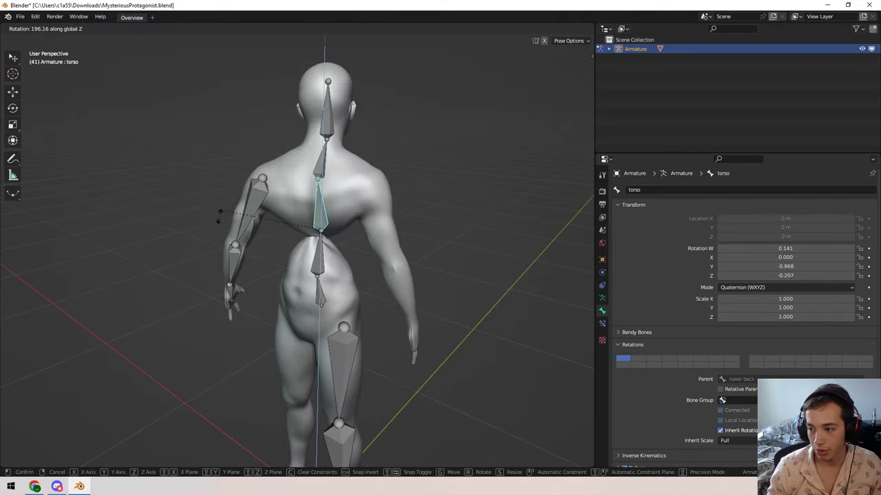
pyautogui.rightClick(401, 278)
# - Select the lower back and pelvis bones in turn and test twisting the pelvis around global Z, cancelling it
pyautogui.click(312, 255)
pyautogui.moveTo(319, 253); pyautogui.dragTo(341, 335, button='middle')
pyautogui.click(321, 290)
pyautogui.moveTo(320, 290); pyautogui.dragTo(417, 290, button='middle')
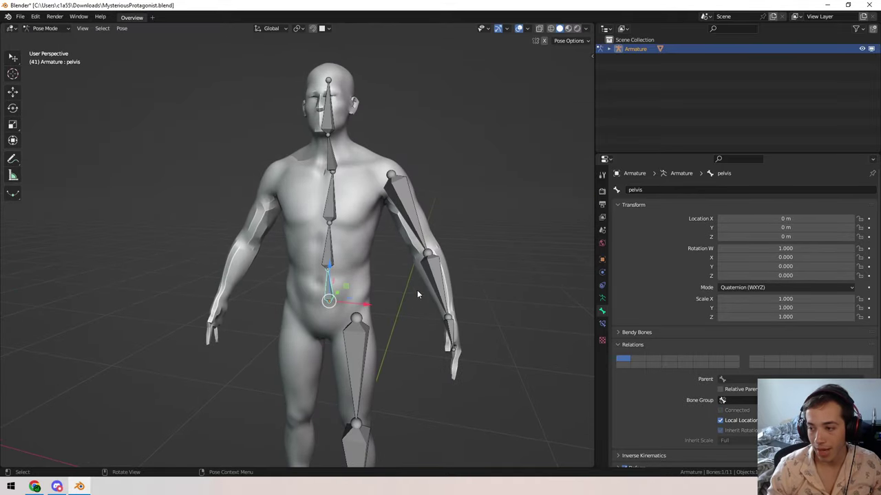
pyautogui.press('r')
pyautogui.press('z')
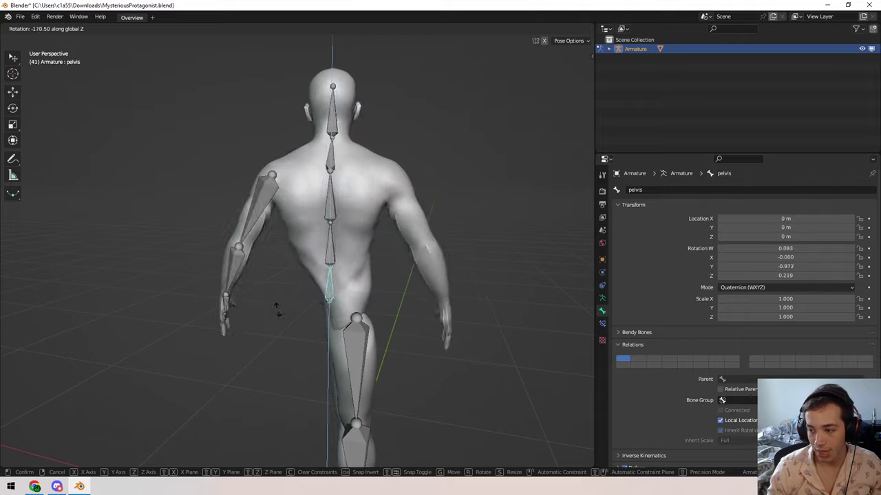
pyautogui.press('Escape')
# - Leave Pose Mode, put the armature in Edit Mode and select the left upper arm bone to inspect its parent relation
pyautogui.keyDown('shift'); pyautogui.moveTo(395, 298); pyautogui.dragTo(340, 212, button='middle'); pyautogui.keyUp('shift')
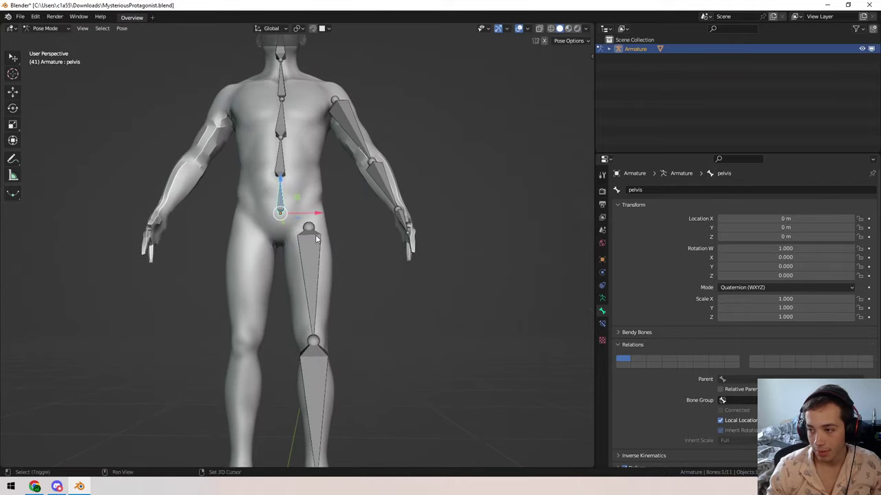
pyautogui.click(58, 32)
pyautogui.click(49, 39)
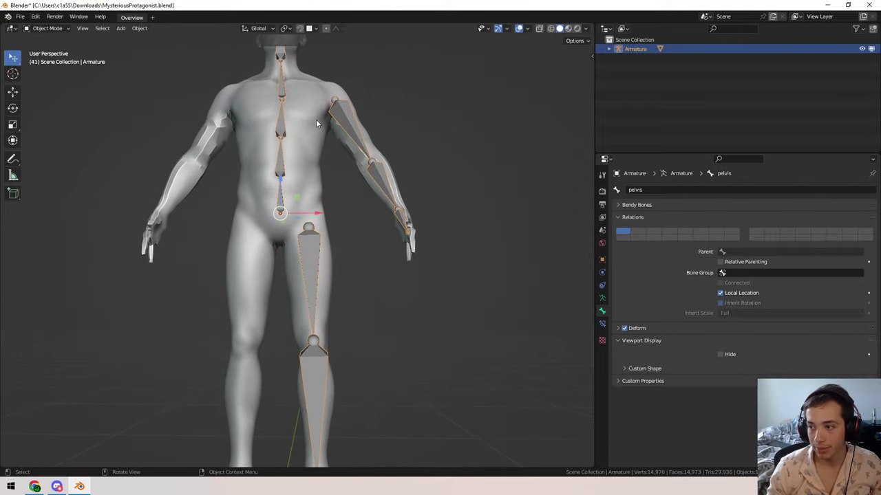
pyautogui.moveTo(316, 119); pyautogui.dragTo(282, 226, button='middle')
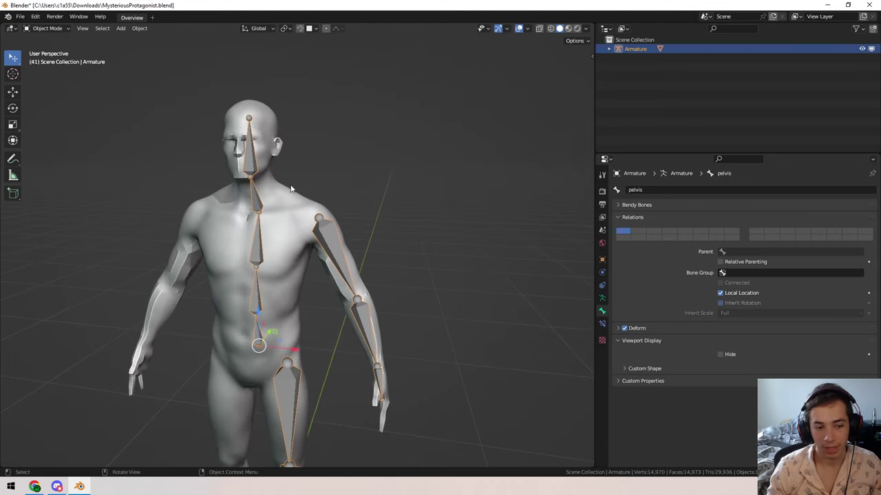
pyautogui.moveTo(277, 229); pyautogui.dragTo(313, 398, button='middle')
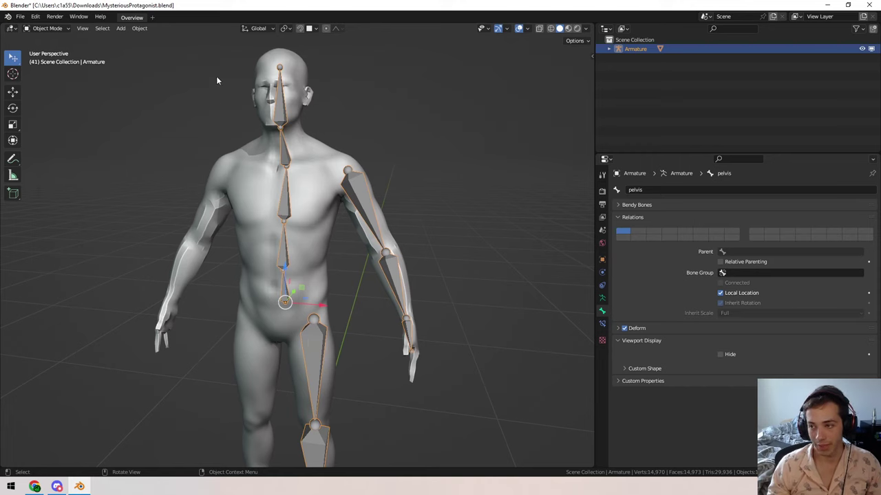
pyautogui.click(46, 28)
pyautogui.click(42, 48)
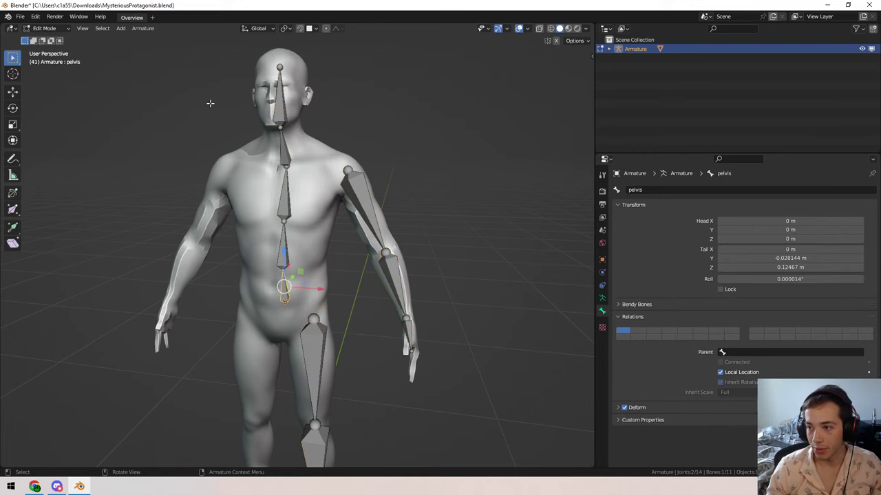
pyautogui.click(355, 176)
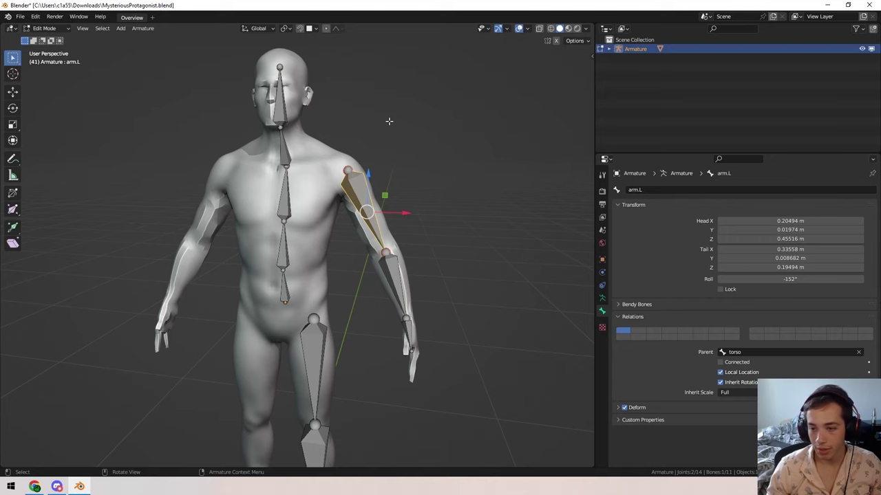
pyautogui.moveTo(350, 160); pyautogui.dragTo(385, 158, button='middle')
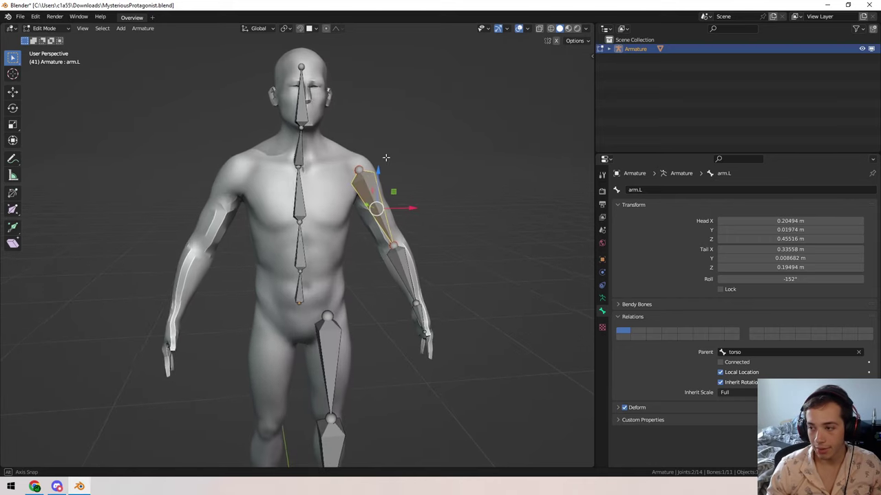
# - Return the armature to Pose Mode and test twisting the torso bone around global Z, cancelling the rotation
pyautogui.click(50, 28)
pyautogui.click(45, 60)
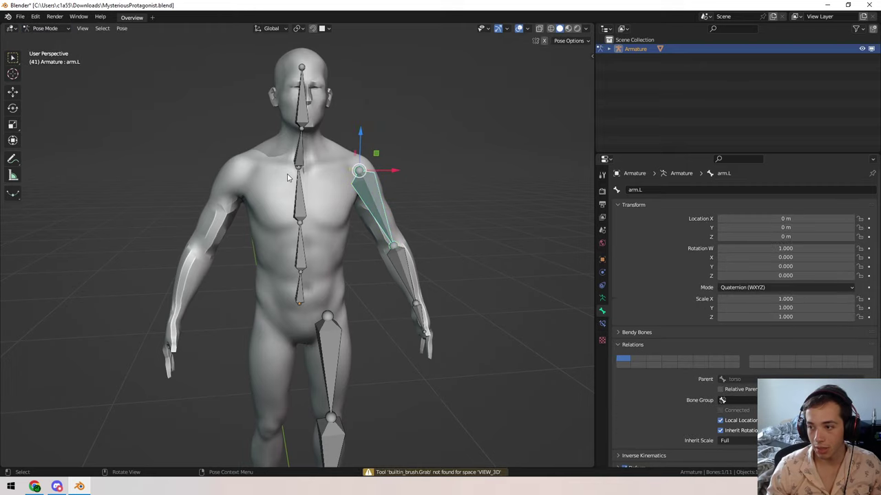
pyautogui.click(303, 186)
pyautogui.press('r')
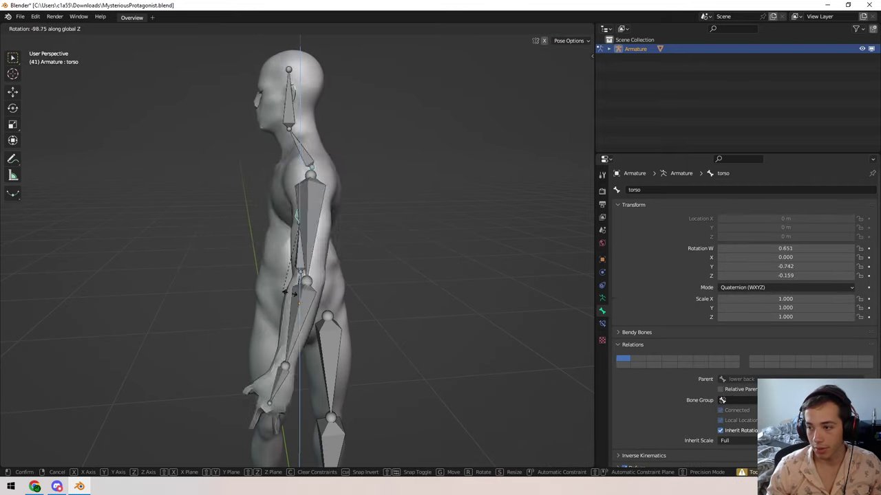
pyautogui.rightClick(391, 210)
# - Test rotating the left upper arm bone and the neck bone, cancelling each rotation
pyautogui.click(372, 187)
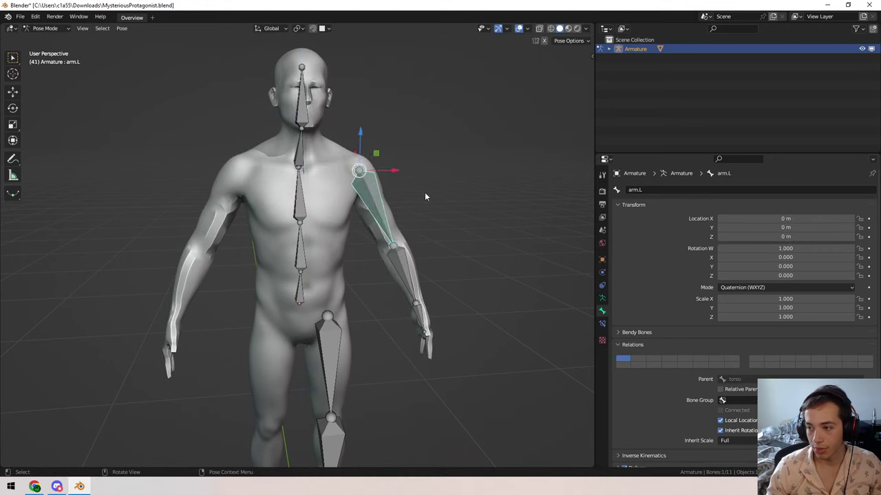
pyautogui.press('r')
pyautogui.rightClick(305, 199)
pyautogui.click(300, 150)
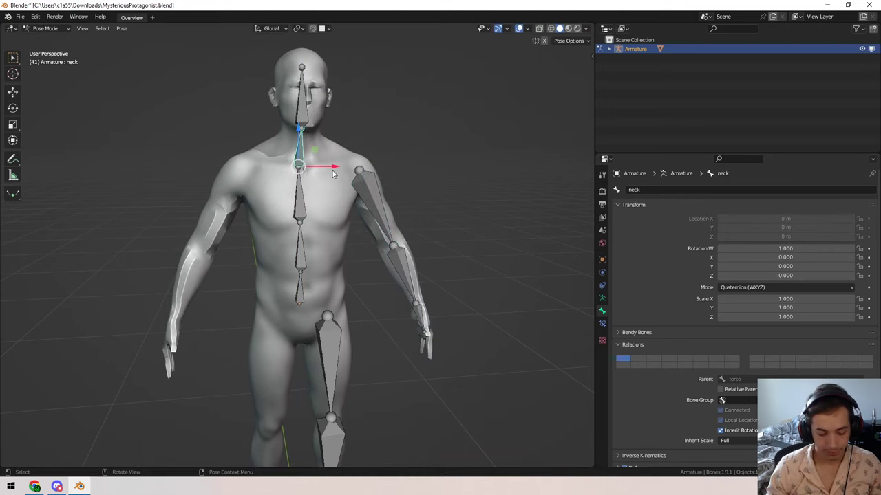
pyautogui.press('r')
pyautogui.rightClick(300, 190)
# - Compare rotating the torso bone with rotating the neck bone to see which bones follow, cancelling every rotation
pyautogui.press('r')
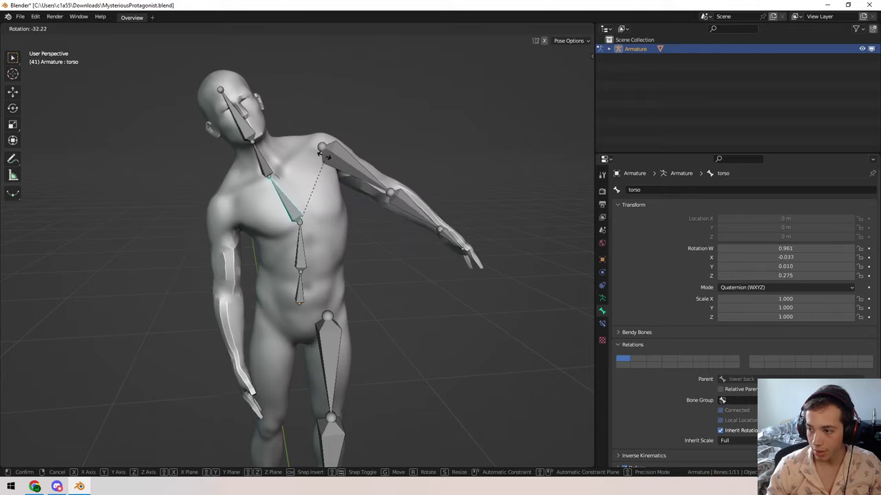
pyautogui.rightClick(305, 147)
pyautogui.press('r')
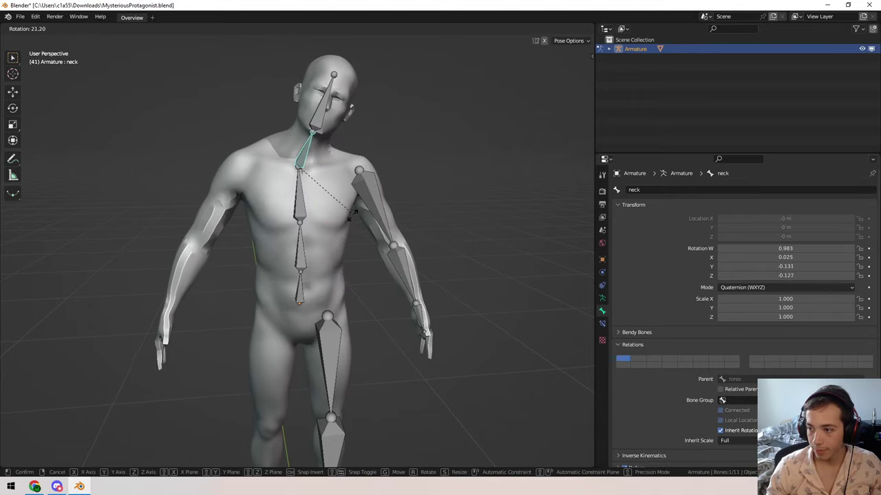
pyautogui.rightClick(304, 172)
pyautogui.click(302, 199)
pyautogui.press('r')
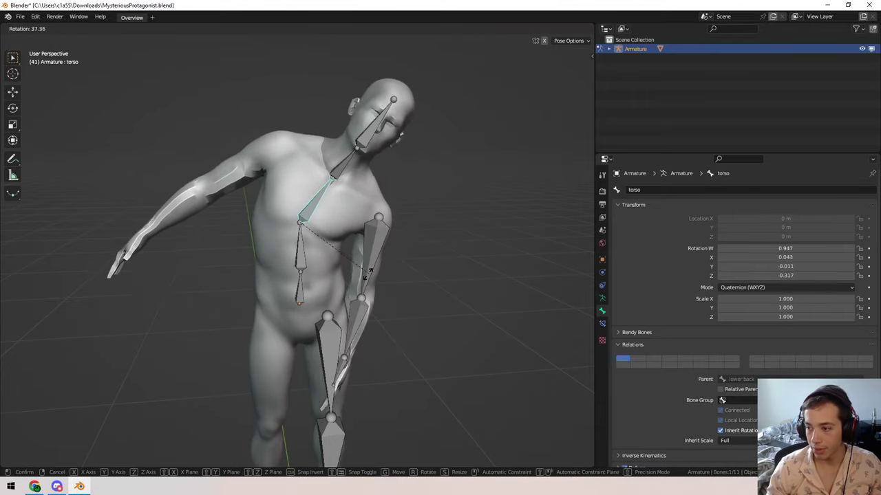
pyautogui.rightClick(154, 113)
# - In Edit Mode, parent the left upper arm bone to the torso bone while keeping its offset
pyautogui.click(49, 31)
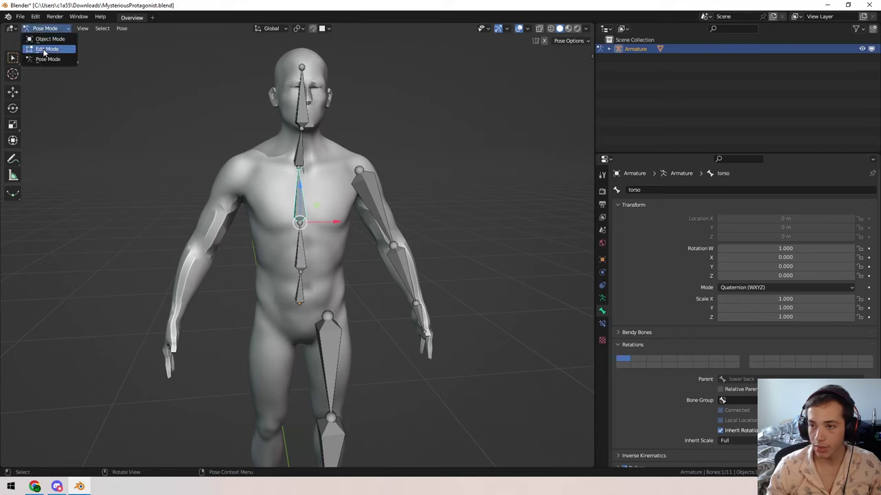
pyautogui.click(46, 49)
pyautogui.click(370, 183)
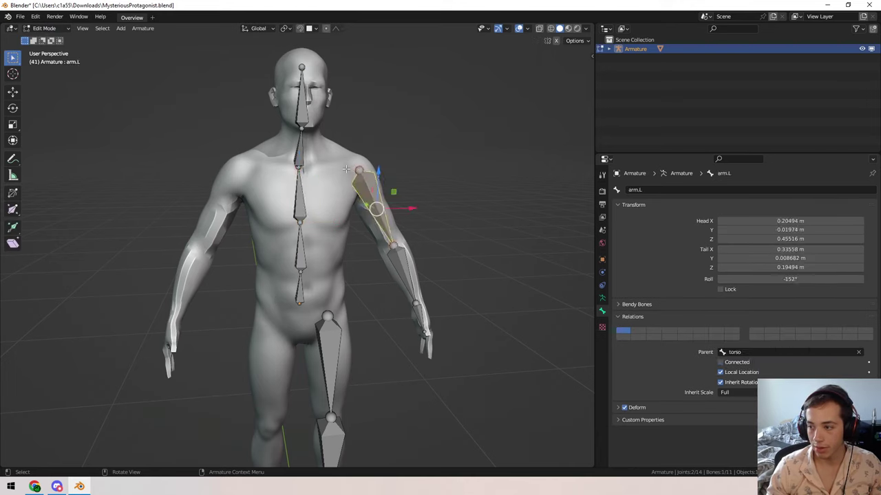
pyautogui.keyDown('shift'); pyautogui.click(300, 179); pyautogui.keyUp('shift')
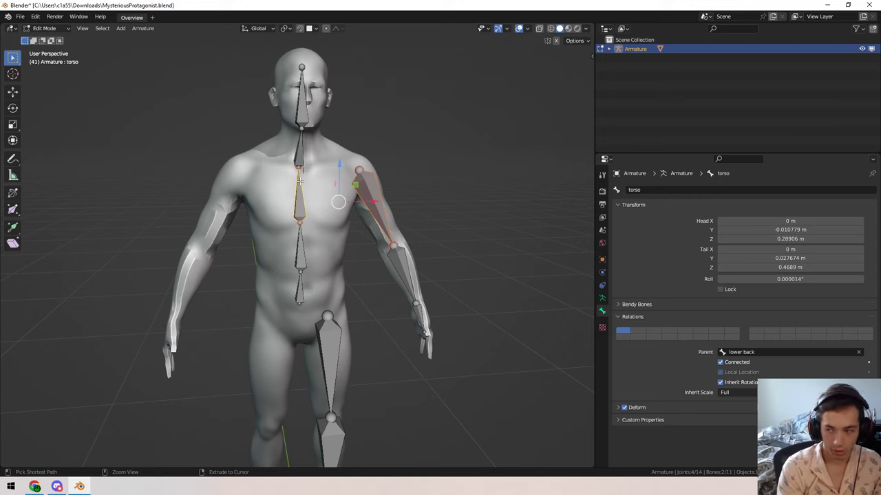
pyautogui.hotkey('ctrl', 'p')
pyautogui.click(293, 191)
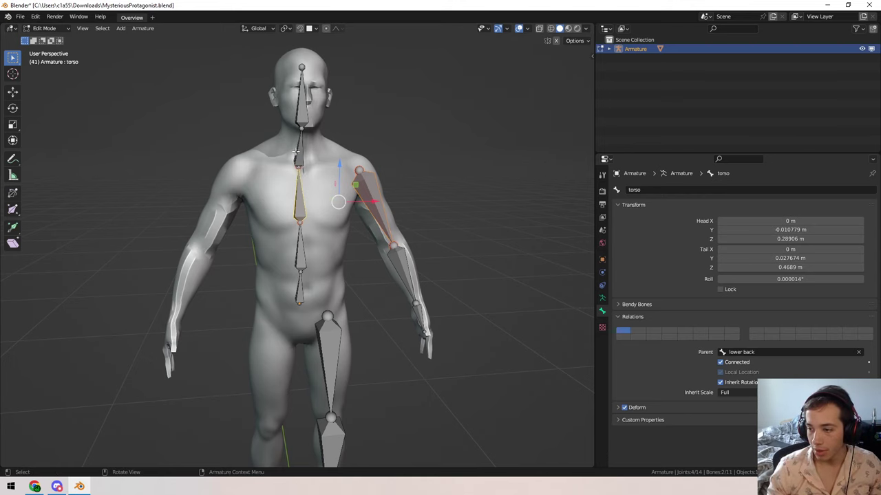
# - Try the Connected option on the left upper arm bone's torso parenting and undo it
pyautogui.click(371, 183)
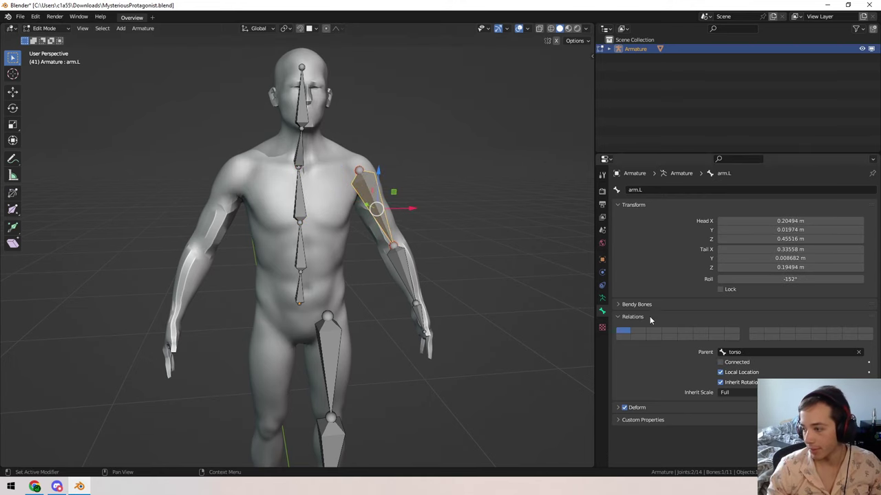
pyautogui.click(721, 362)
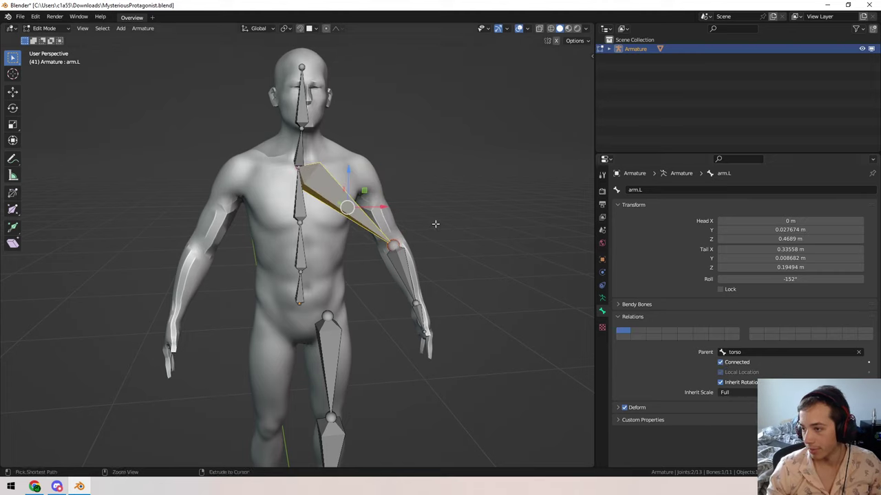
pyautogui.hotkey('ctrl', 'z')
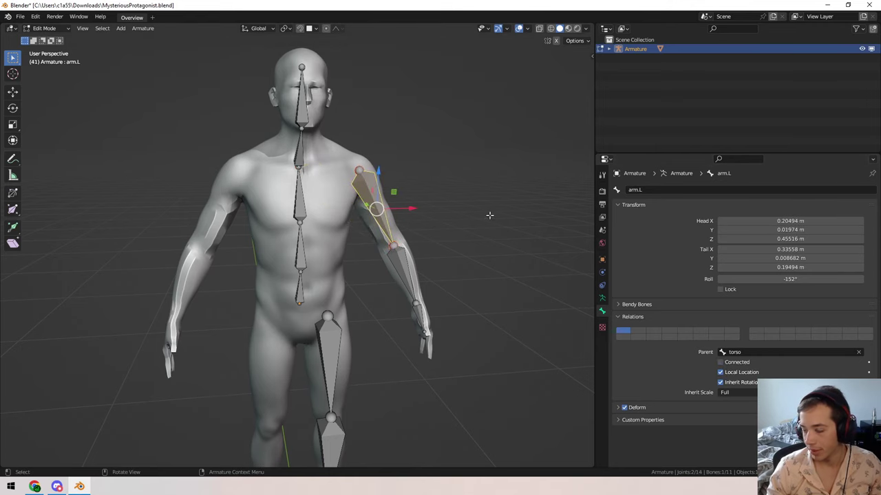
# - Duplicate the left upper arm bone and place the copy in the empty space beside the figure's left shoulder
pyautogui.moveTo(499, 216); pyautogui.dragTo(322, 98, button='middle')
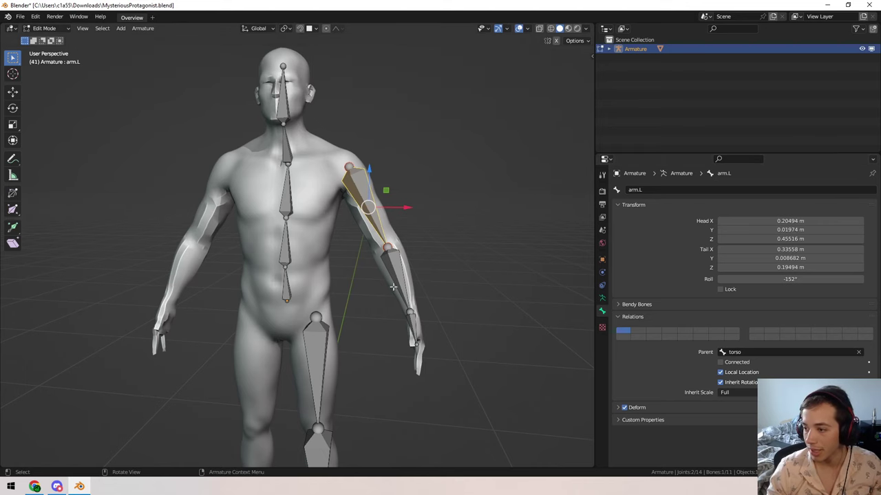
pyautogui.moveTo(305, 154); pyautogui.dragTo(458, 206, button='middle')
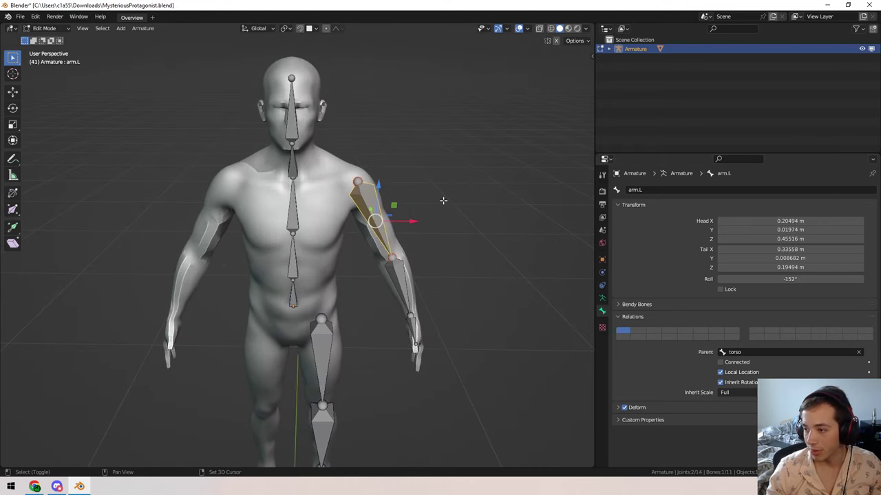
pyautogui.hotkey('shift', 'd')
pyautogui.click(544, 154)
pyautogui.click(473, 118)
pyautogui.click(468, 162)
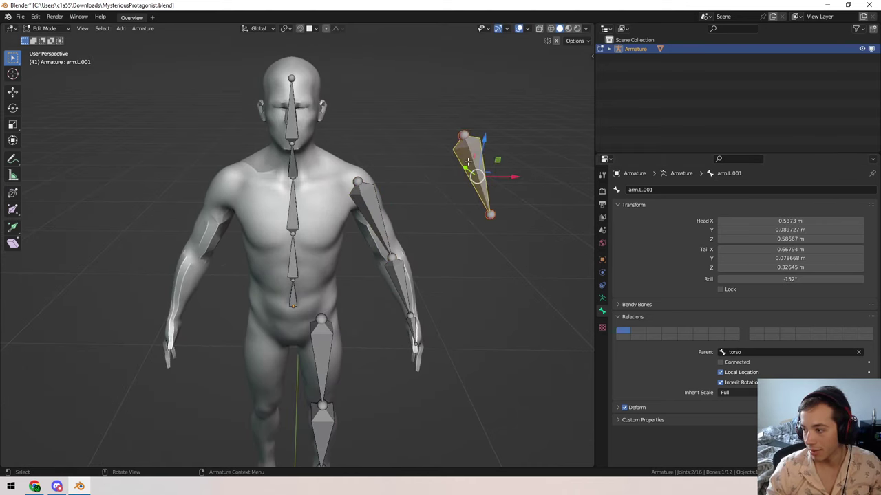
# - Set the duplicated bone's parent to the head bone
pyautogui.click(792, 352)
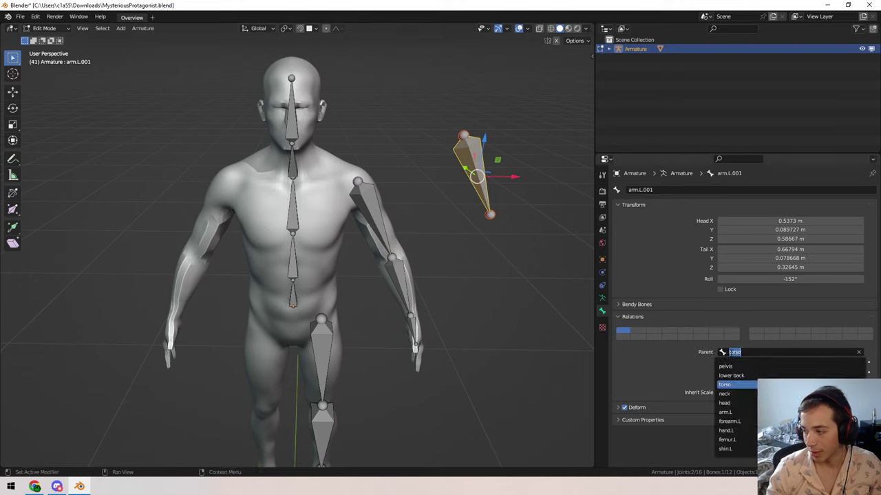
pyautogui.press('Return')
pyautogui.click(768, 353)
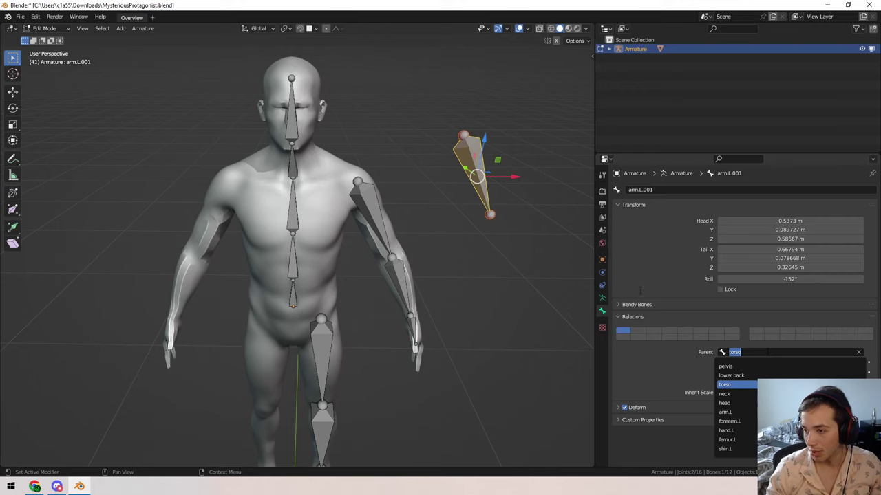
pyautogui.click(470, 141)
pyautogui.click(736, 352)
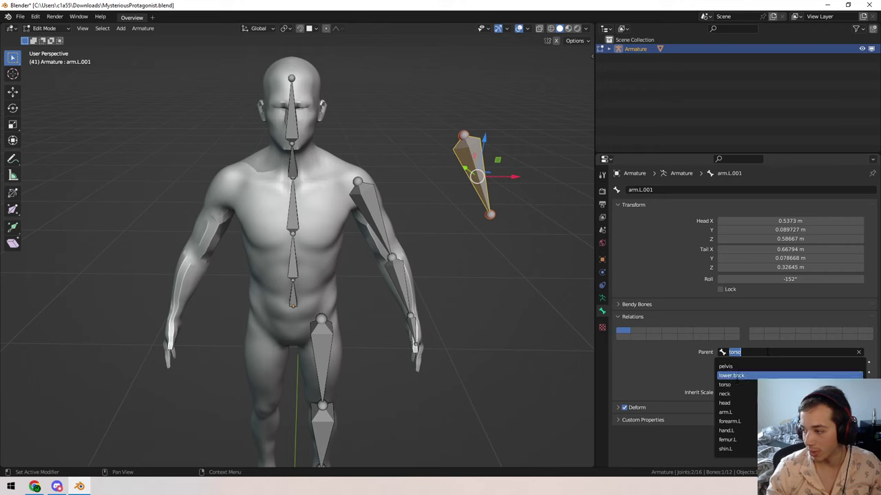
pyautogui.click(731, 403)
# - In Pose Mode, test-rotate the head bone to see whether the duplicated arm bone follows, and cancel the rotation
pyautogui.click(44, 29)
pyautogui.click(41, 58)
pyautogui.click(294, 117)
pyautogui.press('r')
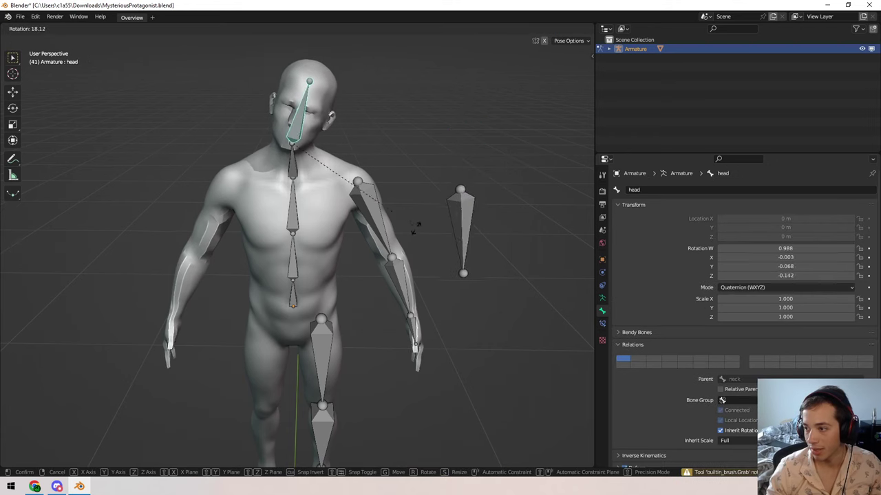
pyautogui.rightClick(456, 199)
pyautogui.click(468, 153)
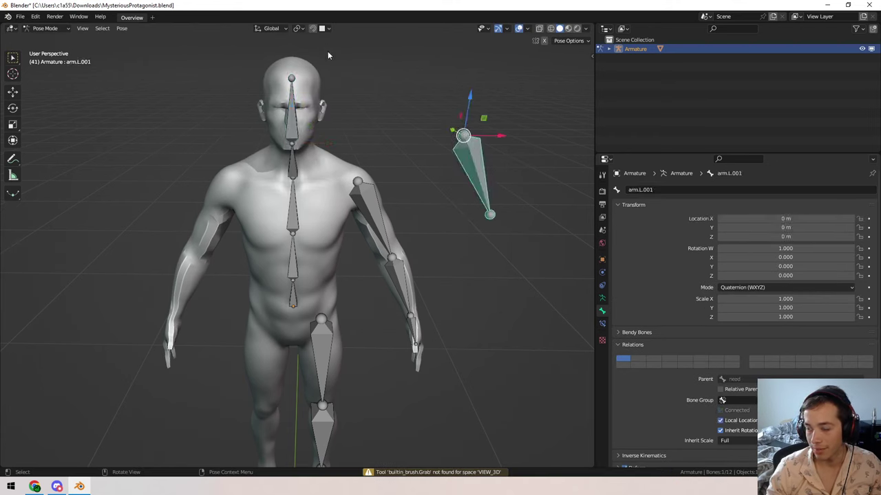
# - Return to Edit Mode and delete the duplicated arm bone beside the figure
pyautogui.click(44, 28)
pyautogui.click(41, 45)
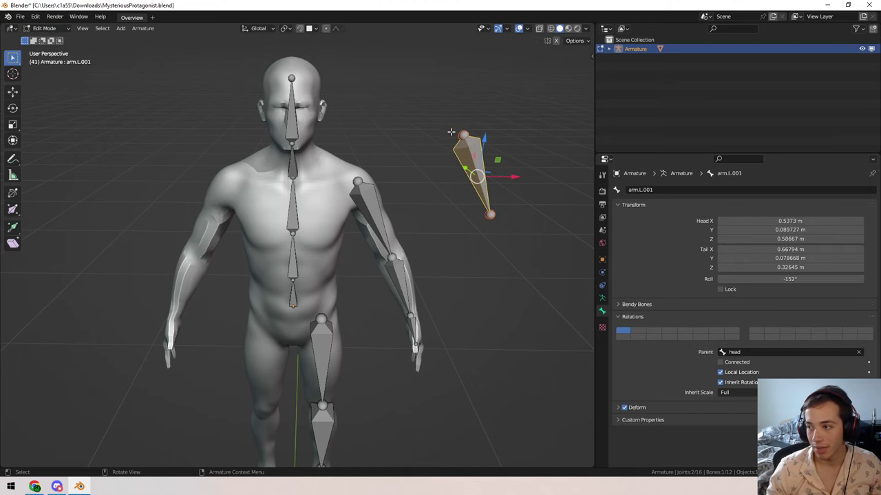
pyautogui.press('x')
pyautogui.click(447, 136)
# - In Pose Mode, test-rotate the torso bone about the global Z axis and cancel the rotation
pyautogui.click(370, 197)
pyautogui.moveTo(362, 205); pyautogui.dragTo(368, 172, button='middle')
pyautogui.click(44, 28)
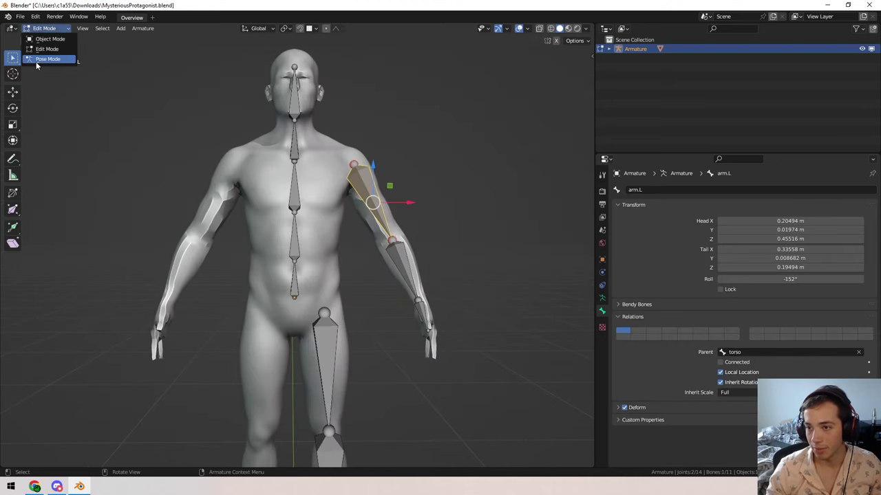
pyautogui.click(42, 62)
pyautogui.click(297, 182)
pyautogui.press('r')
pyautogui.press('z')
pyautogui.press('Escape')
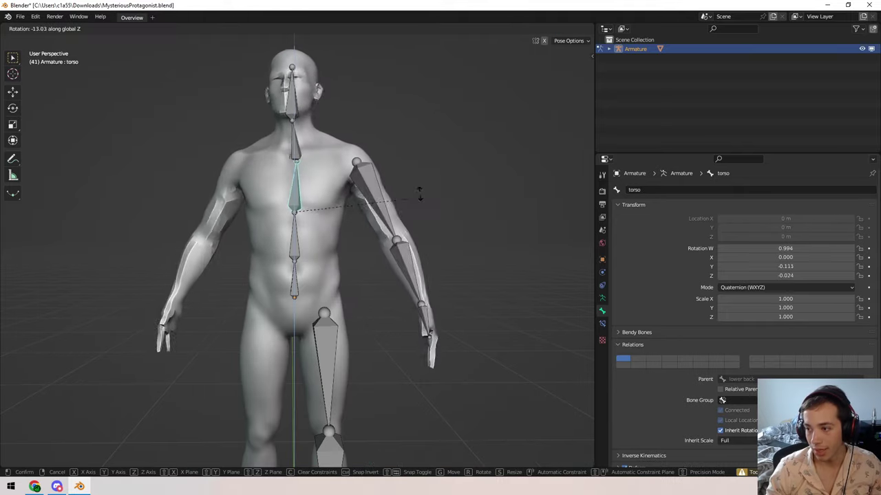
# - Test-rotate the pelvis bone about the global Z axis and cancel the rotation
pyautogui.click(300, 285)
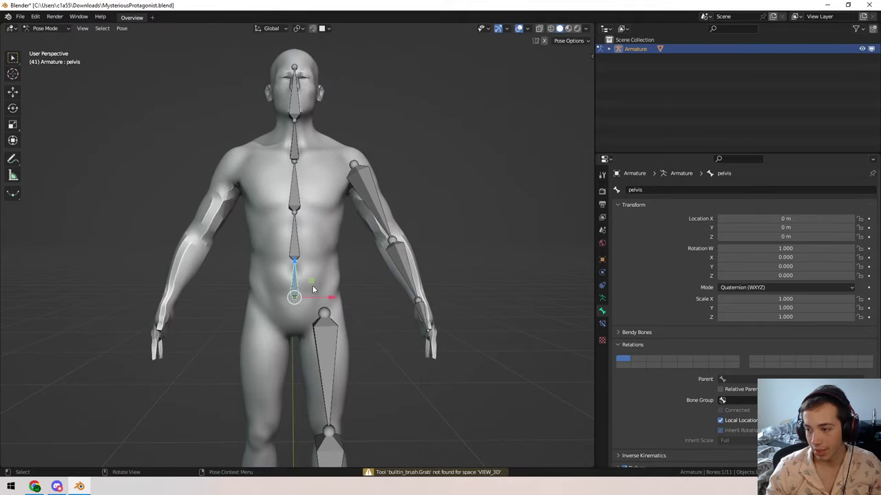
pyautogui.press('r')
pyautogui.press('z')
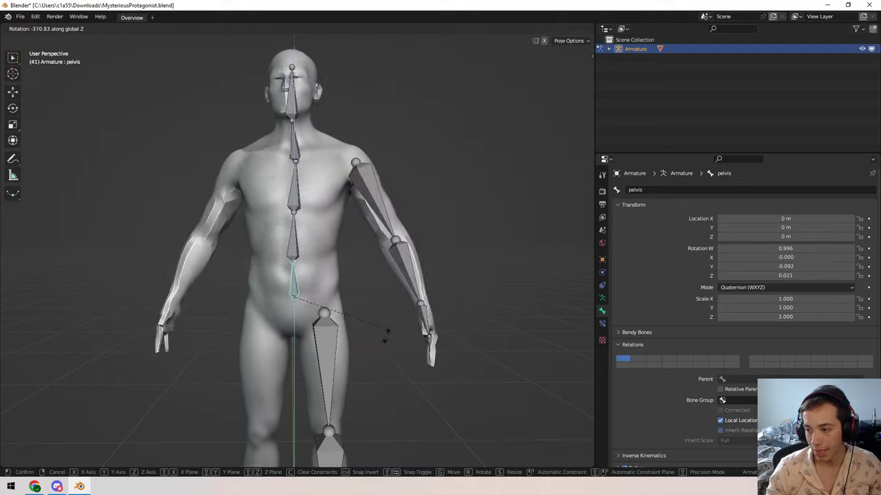
pyautogui.press('Escape')
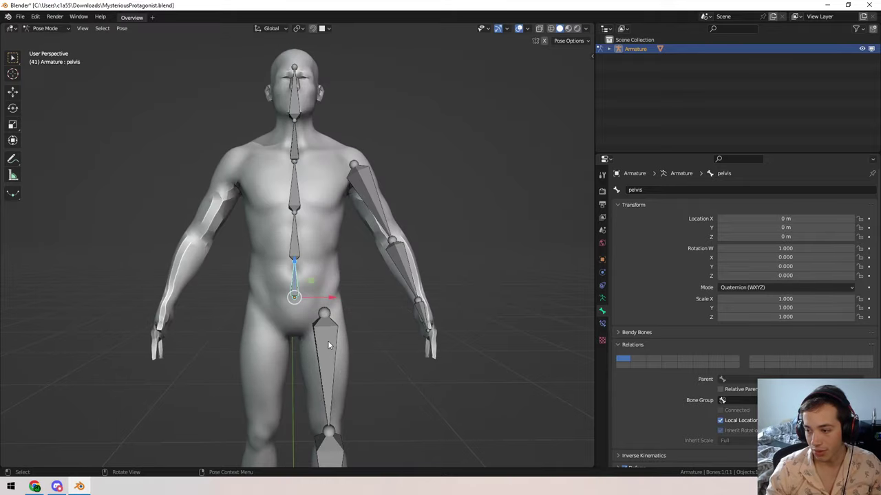
# - Return to Edit Mode and select the left femur bone
pyautogui.click(54, 29)
pyautogui.click(49, 51)
pyautogui.keyDown('shift'); pyautogui.moveTo(325, 354); pyautogui.dragTo(282, 212, button='middle'); pyautogui.keyUp('shift')
pyautogui.click(283, 183)
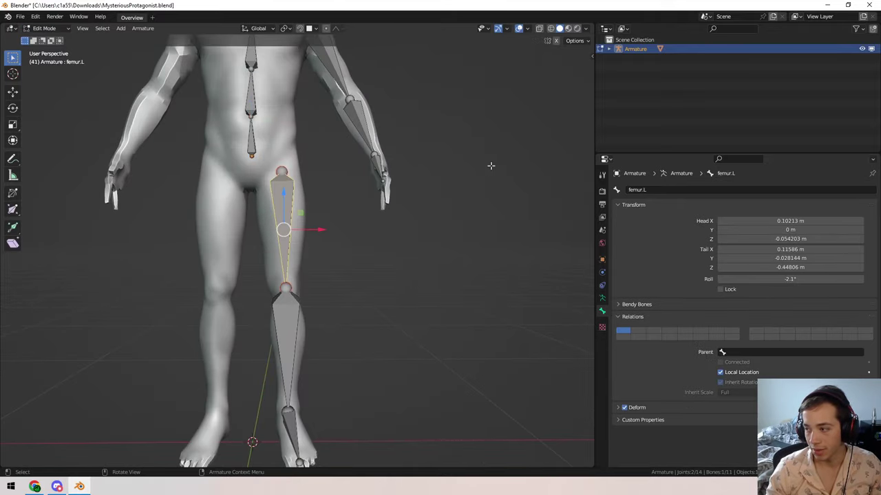
pyautogui.moveTo(344, 169); pyautogui.dragTo(345, 180, button='middle')
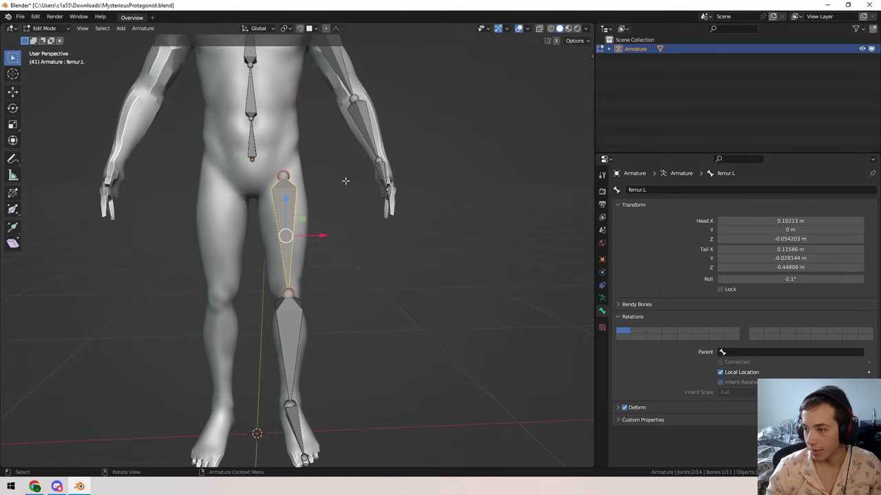
# - Try to move the pelvis bone's lower joint freely from a side view, and undo the attempt
pyautogui.click(252, 158)
pyautogui.moveTo(251, 158); pyautogui.dragTo(227, 155, button='middle')
pyautogui.press('g')
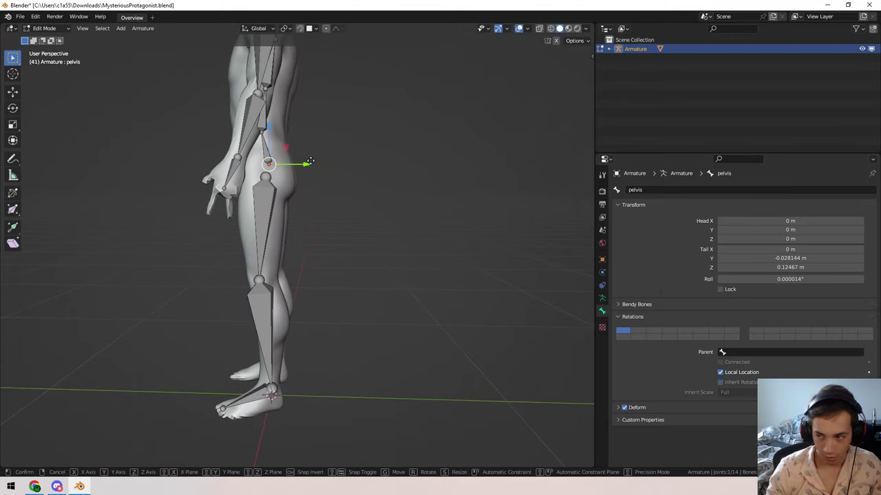
pyautogui.moveTo(310, 160); pyautogui.dragTo(312, 169)
pyautogui.rightClick(313, 169)
pyautogui.moveTo(312, 169); pyautogui.dragTo(372, 169, button='middle')
pyautogui.hotkey('ctrl', 'z')
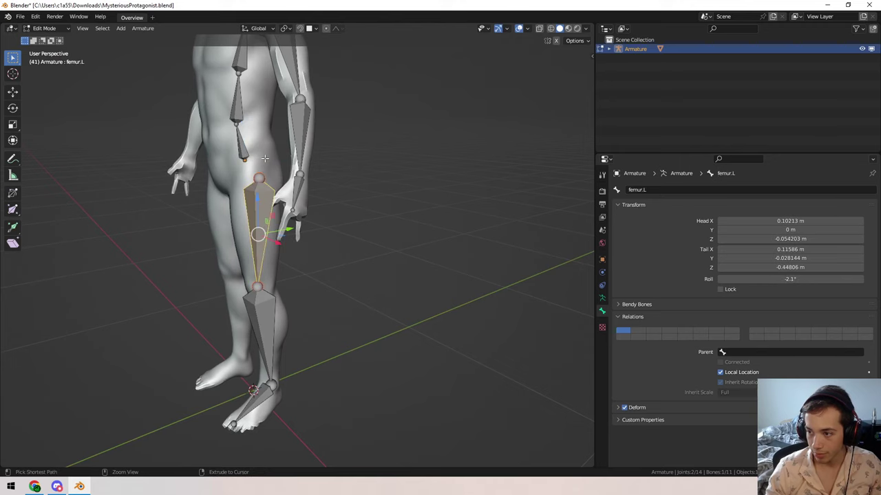
# - Move the pelvis bone's lower joint down along the Z axis to about -0.044 m
pyautogui.click(240, 157)
pyautogui.click(244, 159)
pyautogui.press('g')
pyautogui.press('z')
pyautogui.click(319, 176)
pyautogui.moveTo(319, 176); pyautogui.dragTo(239, 249, button='middle')
pyautogui.press('Tab')
pyautogui.press('Tab')
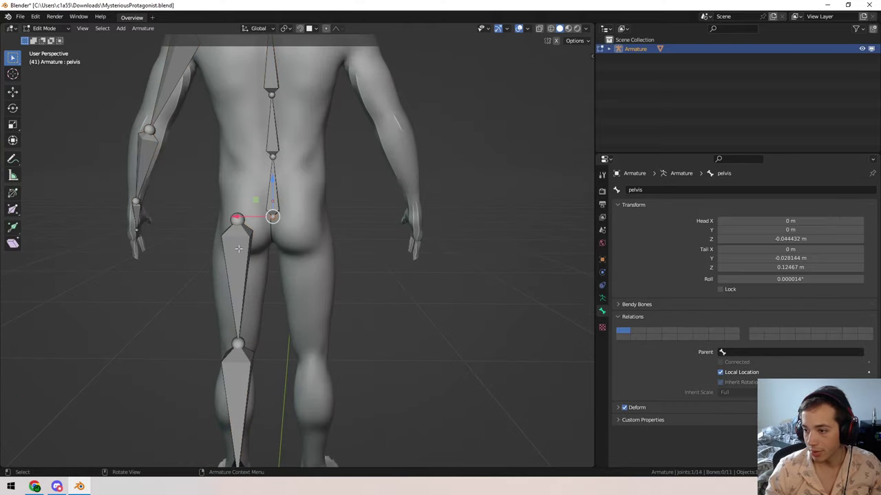
# - Set the left femur bone's parent to the pelvis bone
pyautogui.click(238, 248)
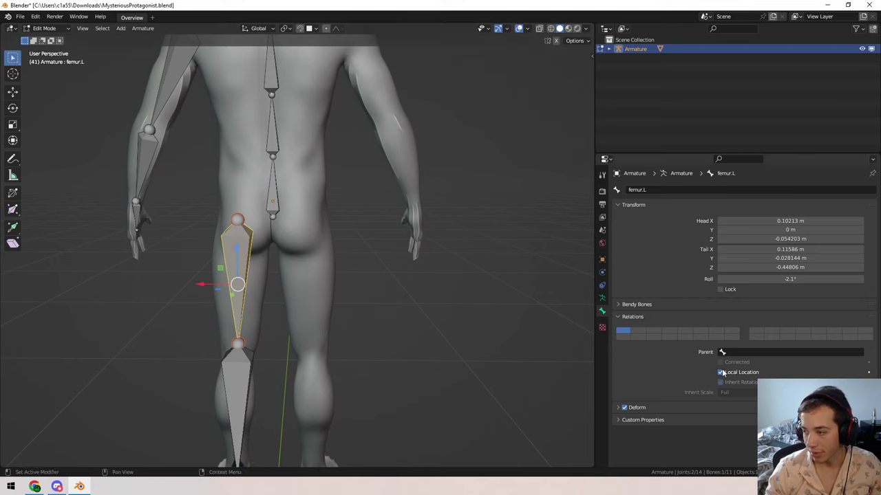
pyautogui.click(741, 351)
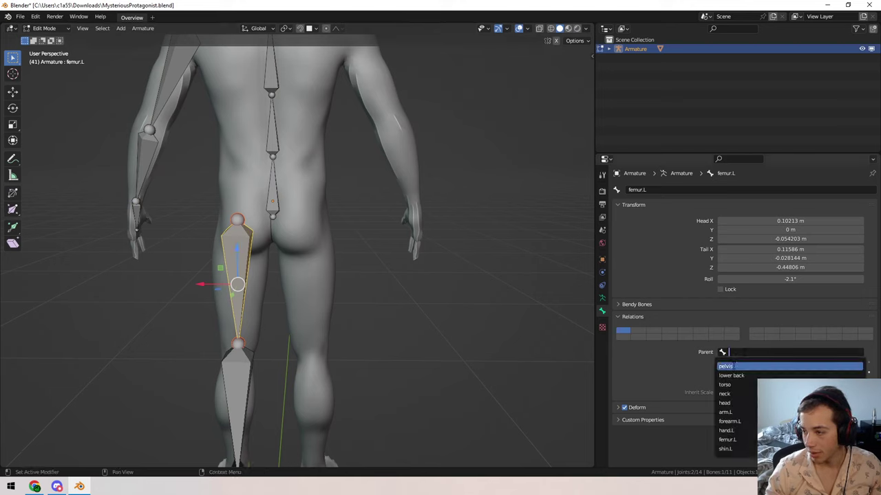
pyautogui.click(730, 367)
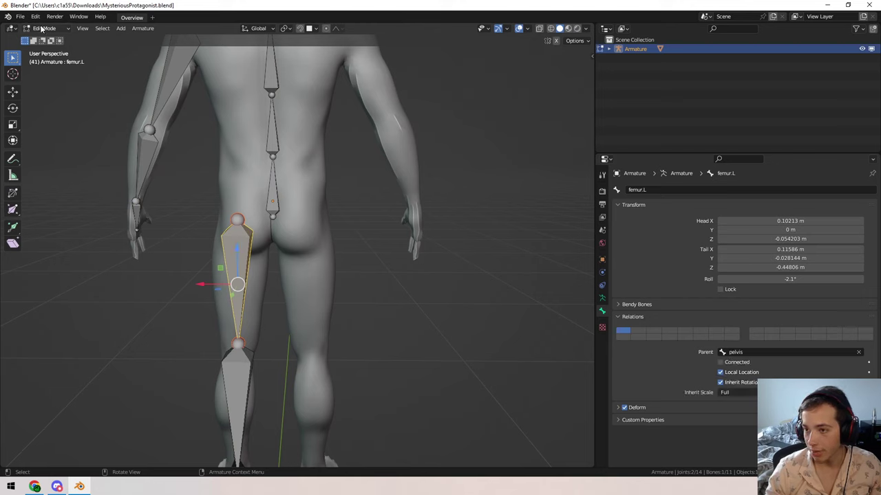
# - In Pose Mode, test-rotate the pelvis bone about global Z and in trackball mode, and cancel the rotation
pyautogui.click(42, 28)
pyautogui.click(45, 62)
pyautogui.click(275, 191)
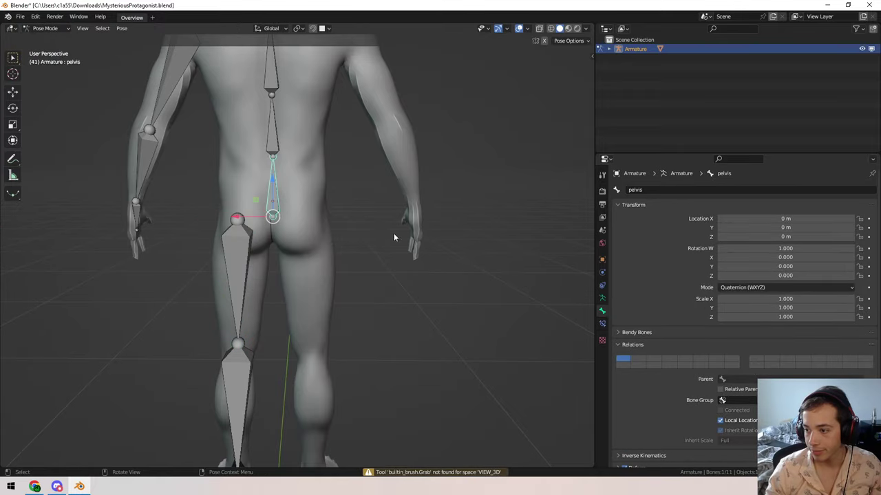
pyautogui.press('r')
pyautogui.press('z')
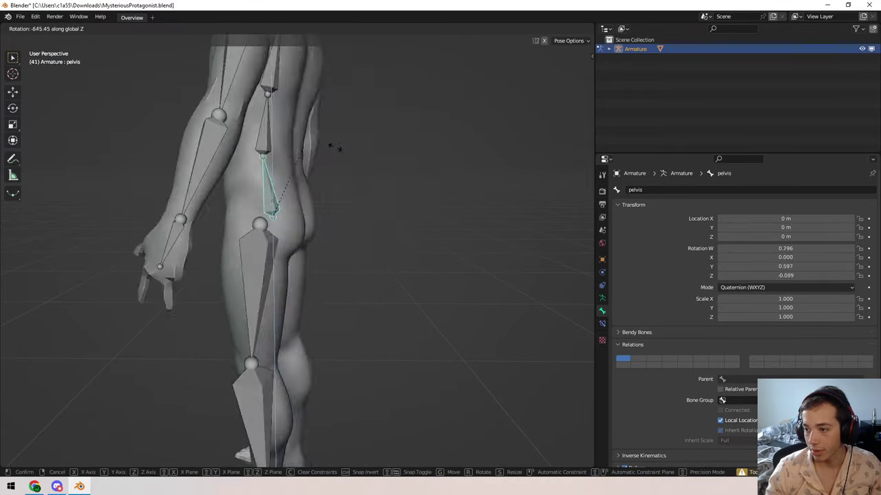
pyautogui.press('r')
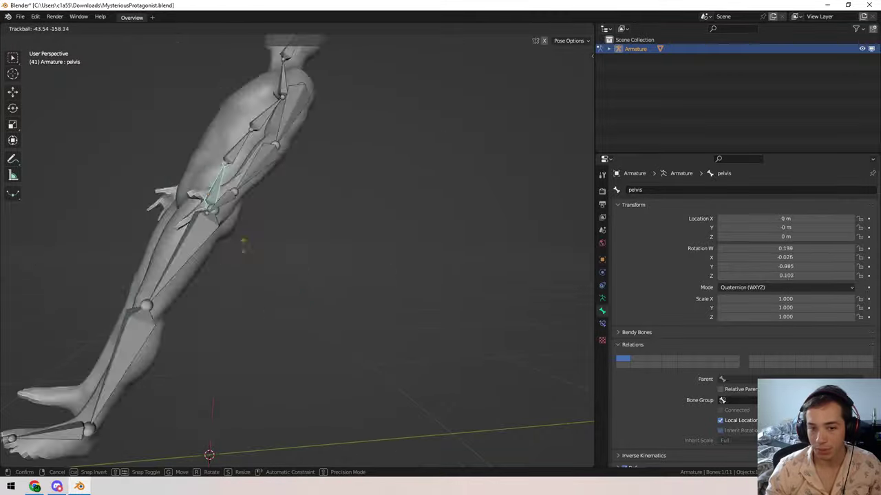
pyautogui.rightClick(358, 170)
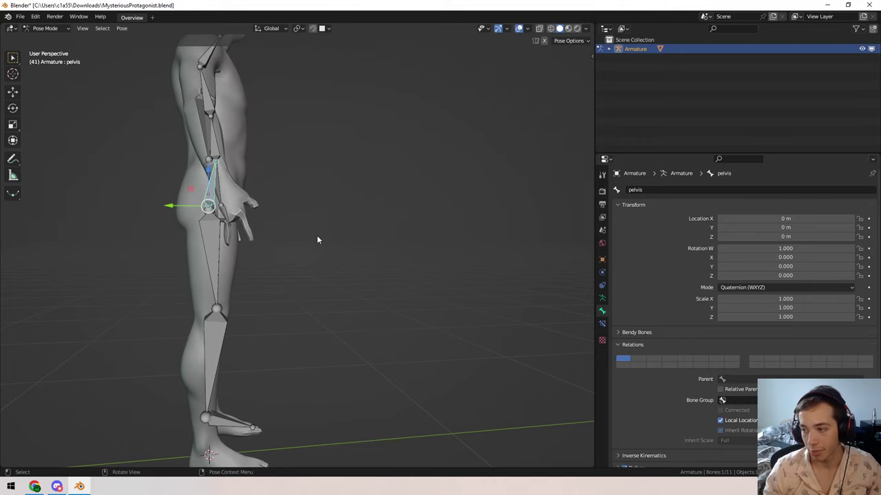
# - Select the left femur bone and switch the armature back to Edit Mode
pyautogui.moveTo(317, 240)
pyautogui.mouseDown(button='middle')
pyautogui.moveTo(217, 228)
pyautogui.moveTo(302, 243)
pyautogui.mouseUp(button='middle')
pyautogui.click(231, 272)
pyautogui.moveTo(231, 272); pyautogui.dragTo(325, 162, button='middle')
pyautogui.click(37, 28)
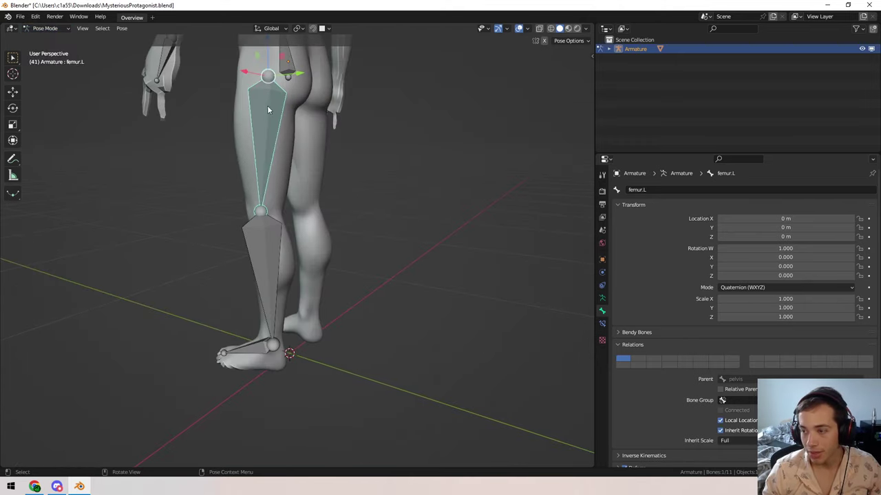
pyautogui.scroll(-4, 268, 110)
pyautogui.moveTo(269, 110); pyautogui.dragTo(446, 172, button='middle')
pyautogui.click(46, 28)
pyautogui.click(48, 49)
# - Select all bones, try mirroring them along the global Y and X axes, and cancel the mirror
pyautogui.moveTo(330, 206); pyautogui.dragTo(403, 173, button='middle')
pyautogui.press('a')
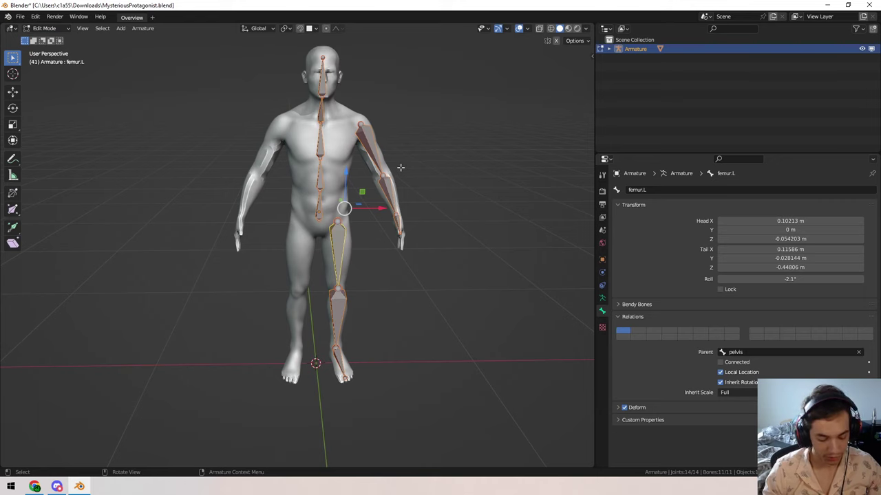
pyautogui.press('m')
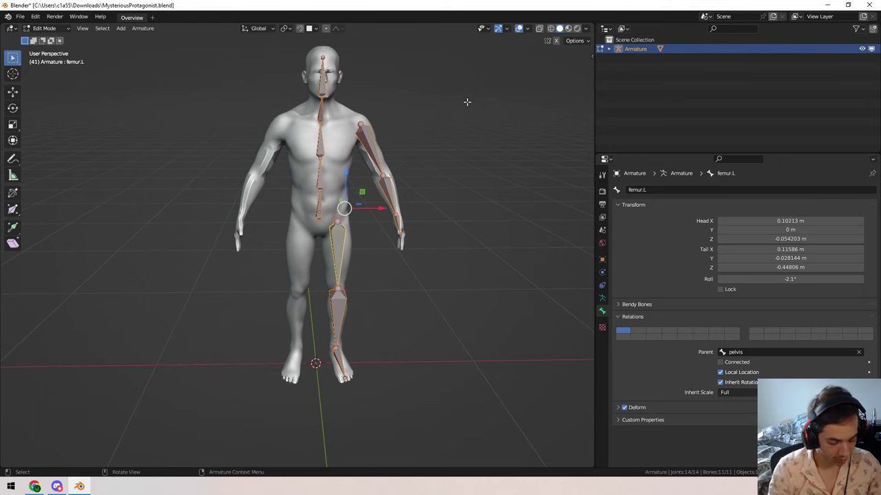
pyautogui.hotkey('ctrl', 'm')
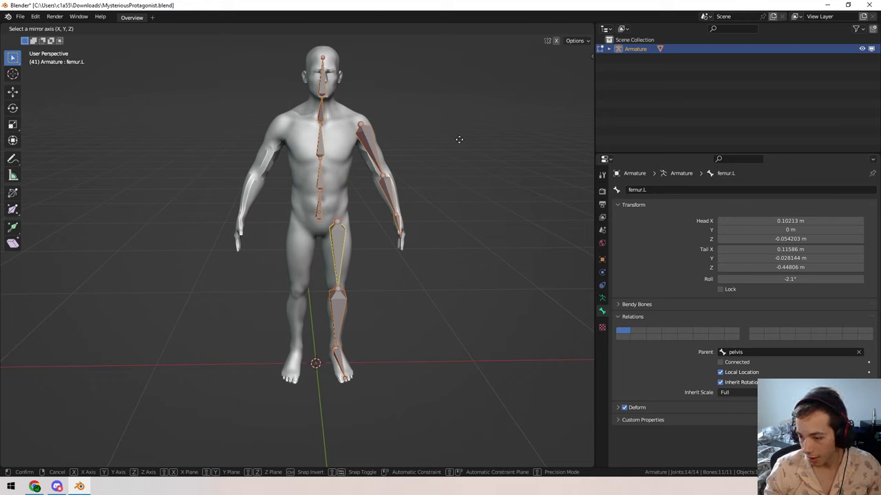
pyautogui.press('y')
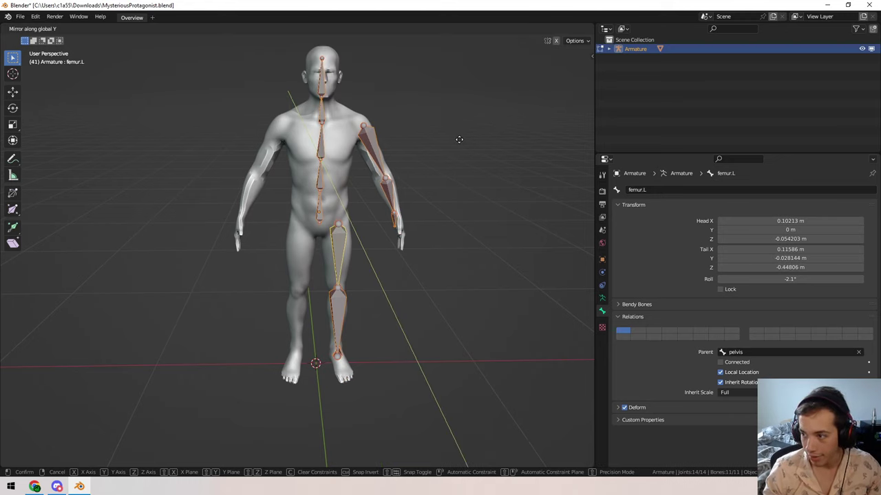
pyautogui.press('x')
pyautogui.rightClick(459, 139)
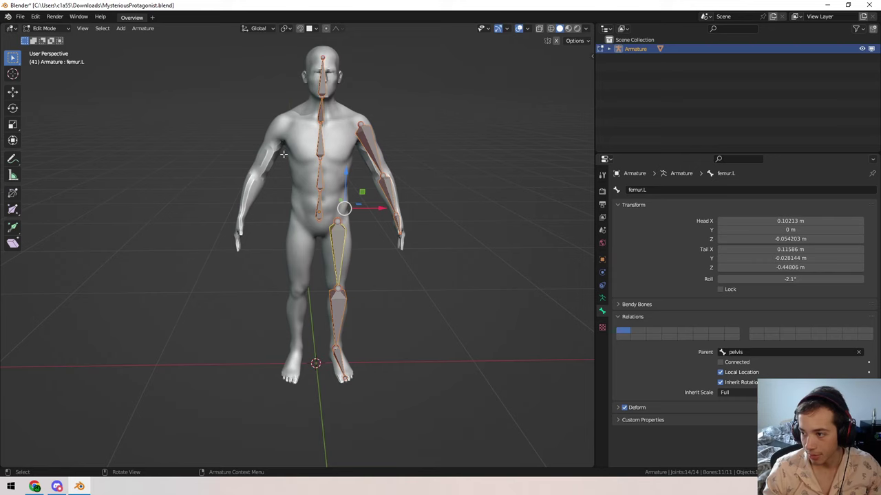
# - Set the transform pivot point to the 3D Cursor
pyautogui.click(288, 29)
pyautogui.click(303, 48)
pyautogui.press('x')
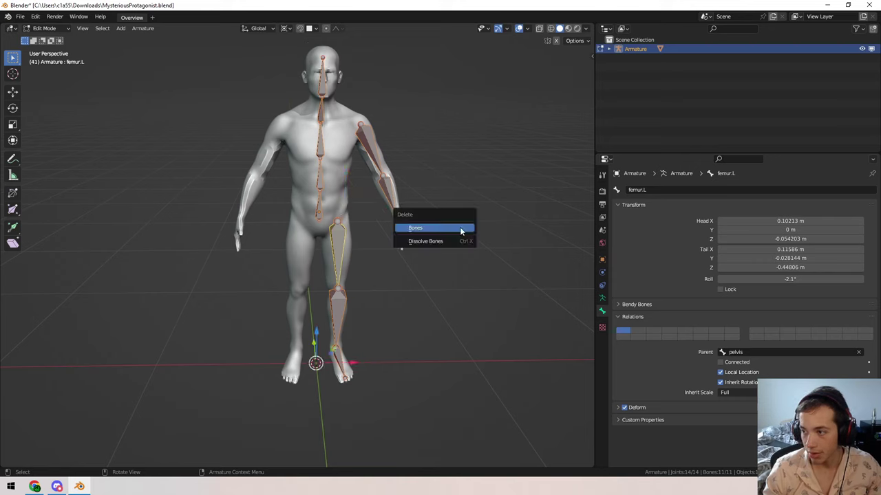
# - Try mirroring all bones along the global X axis about the 3D cursor, and undo it
pyautogui.hotkey('ctrl', 'm')
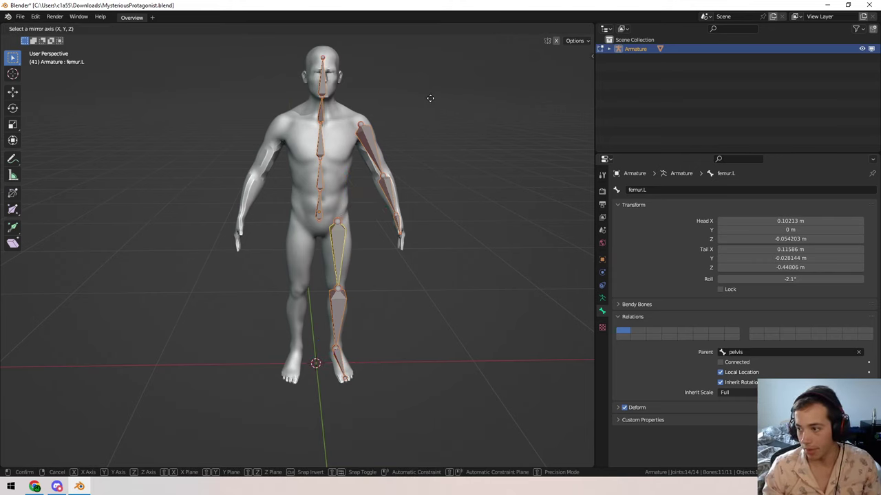
pyautogui.press('x')
pyautogui.click(430, 97)
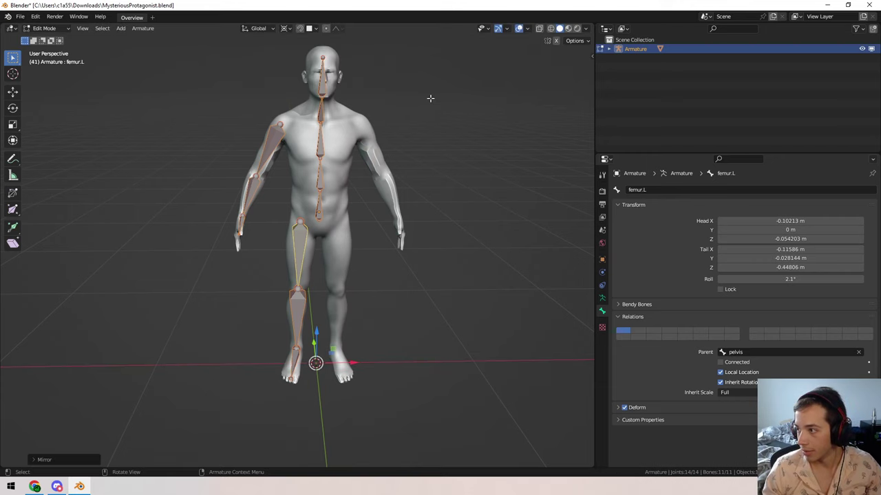
pyautogui.click(267, 140)
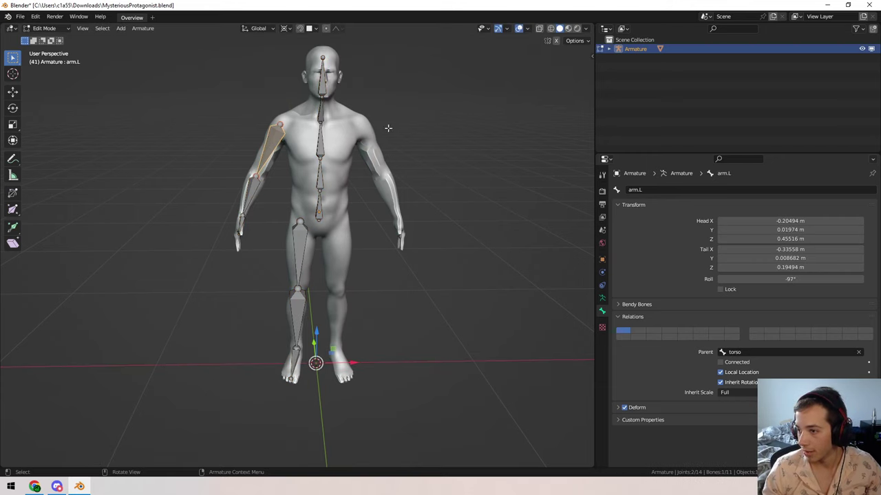
pyautogui.hotkey('ctrl', 'z')
pyautogui.hotkey('ctrl', 'z')
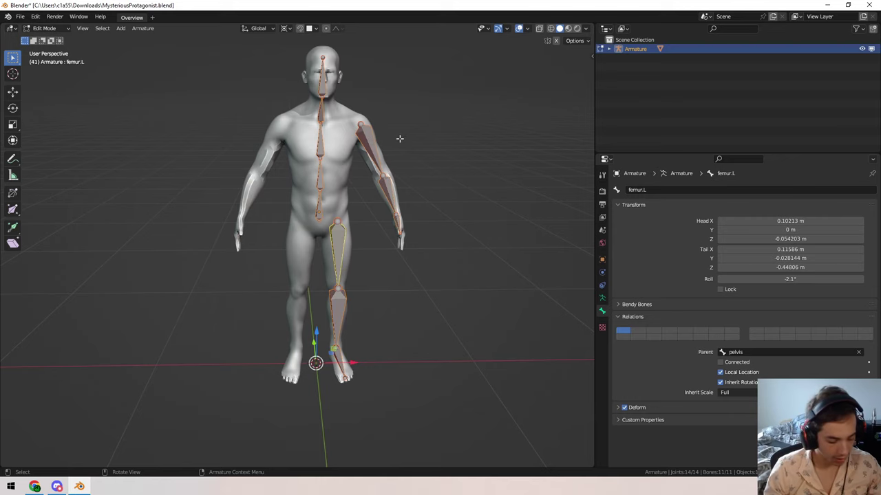
# - Search the commands for "mirror" and apply the Y Global mirror to all selected bones
pyautogui.press('F3')
pyautogui.write('mirror')
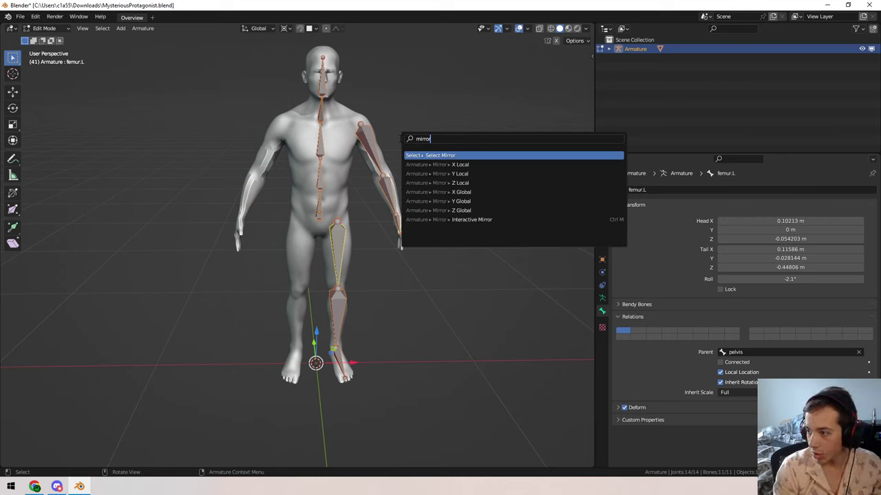
pyautogui.press('Down')
pyautogui.press('Down')
pyautogui.press('Down')
pyautogui.press('Up')
pyautogui.press('Up')
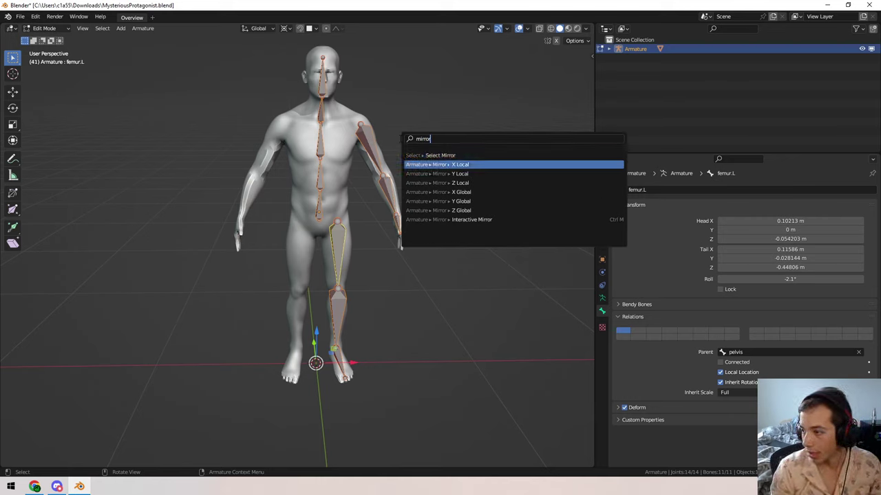
pyautogui.press('Down')
pyautogui.press('Down')
pyautogui.press('Down')
pyautogui.press('Down')
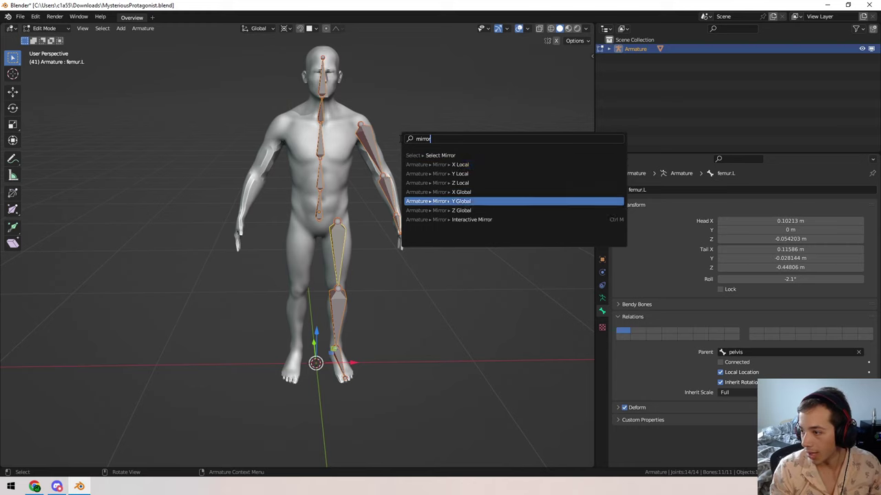
pyautogui.press('Return')
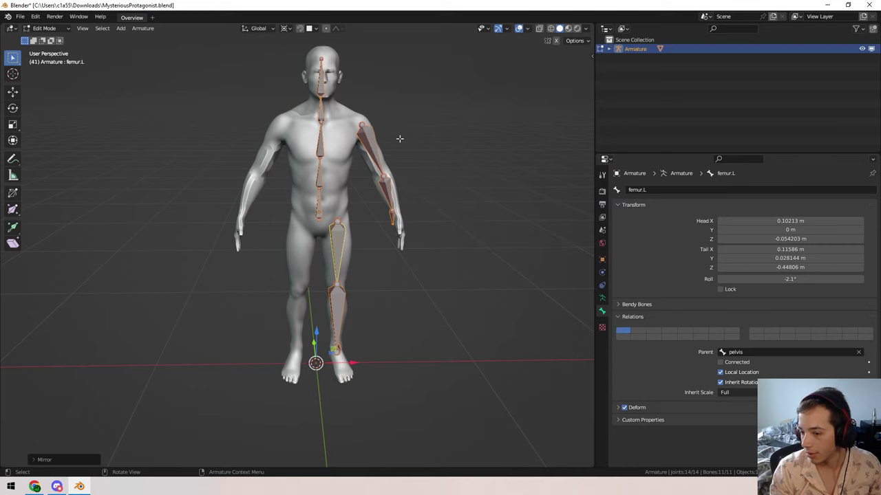
# - Try changing the mirror of all bones from the Y axis to the X axis, and undo the mirror
pyautogui.click(35, 463)
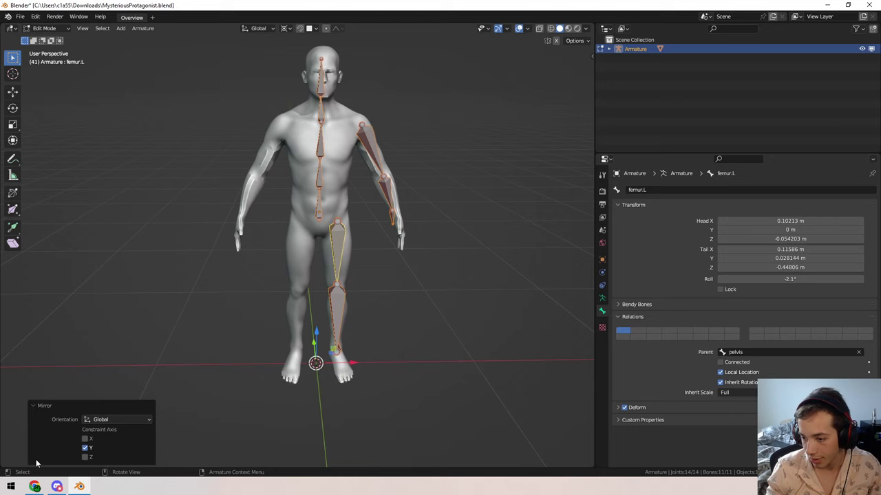
pyautogui.click(85, 449)
pyautogui.click(84, 439)
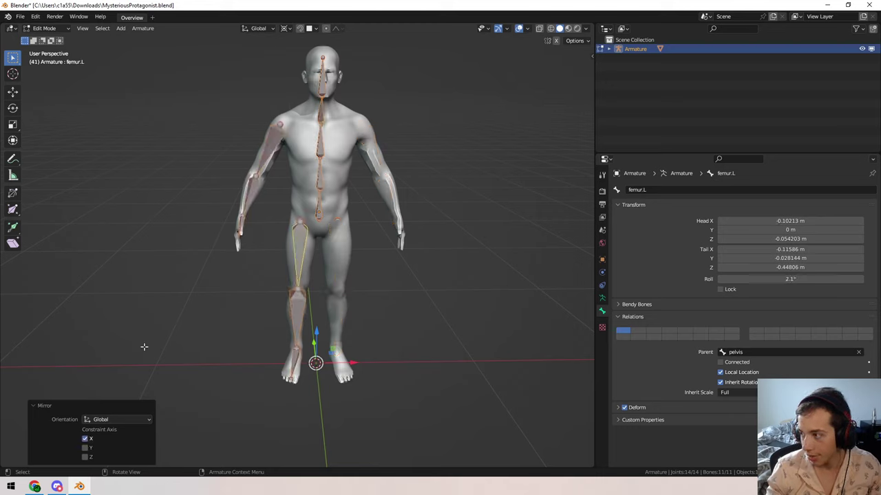
pyautogui.click(275, 127)
pyautogui.hotkey('ctrl', 'z')
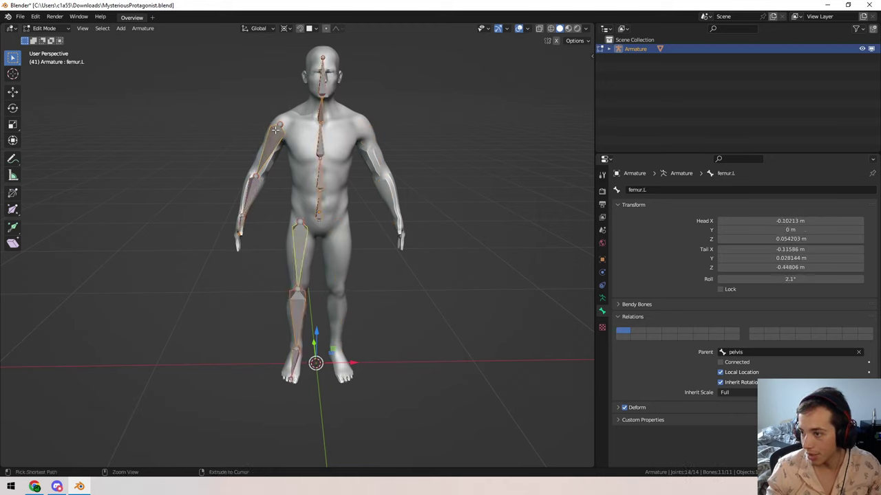
pyautogui.hotkey('ctrl', 'z')
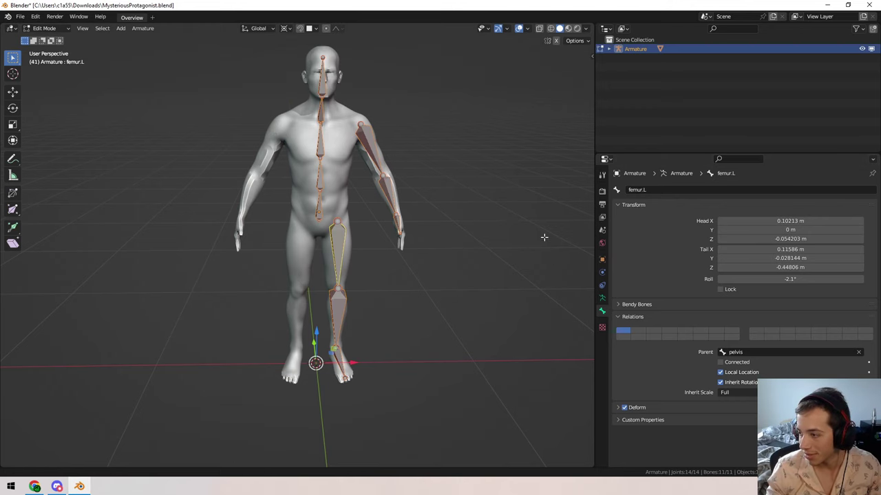
# - Search the commands for "symm" and apply Symmetrize to all selected armature bones
pyautogui.moveTo(544, 236); pyautogui.dragTo(421, 271, button='middle')
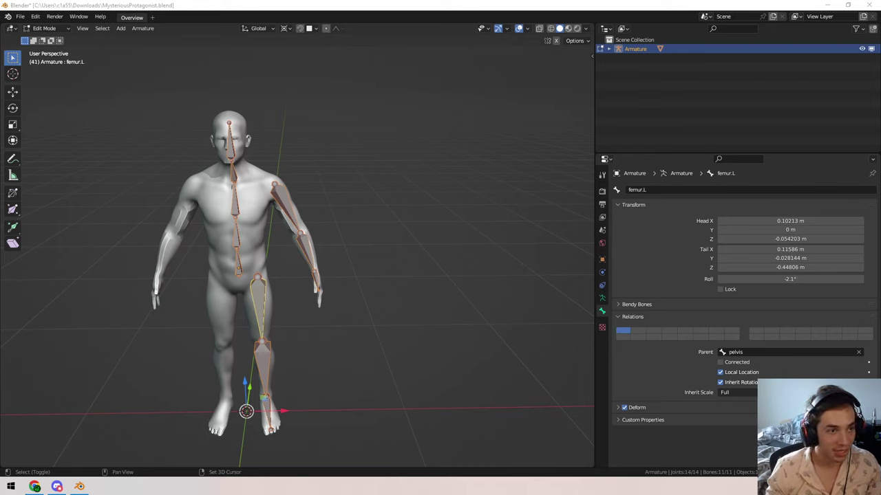
pyautogui.moveTo(284, 198); pyautogui.dragTo(309, 173, button='middle')
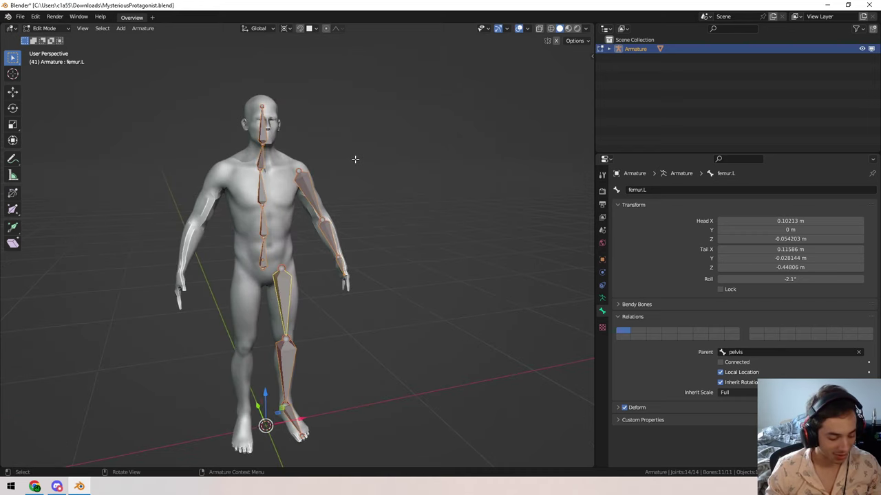
pyautogui.press('F3')
pyautogui.write('symm')
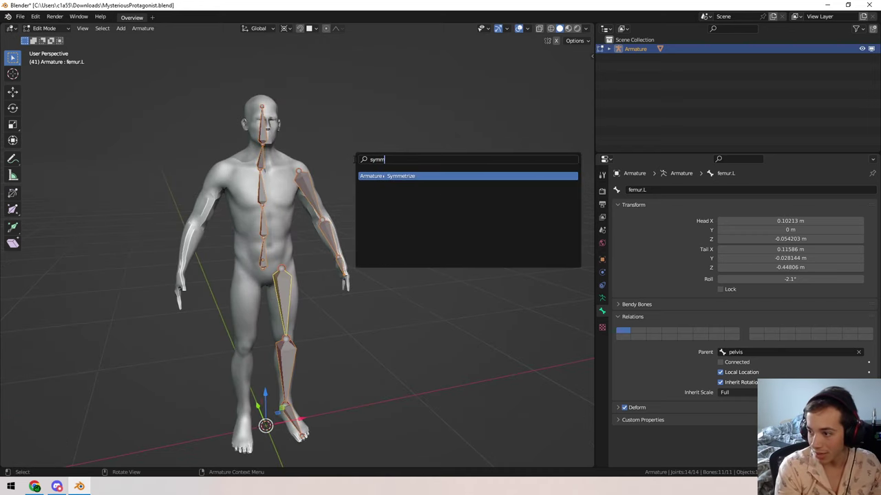
pyautogui.press('Return')
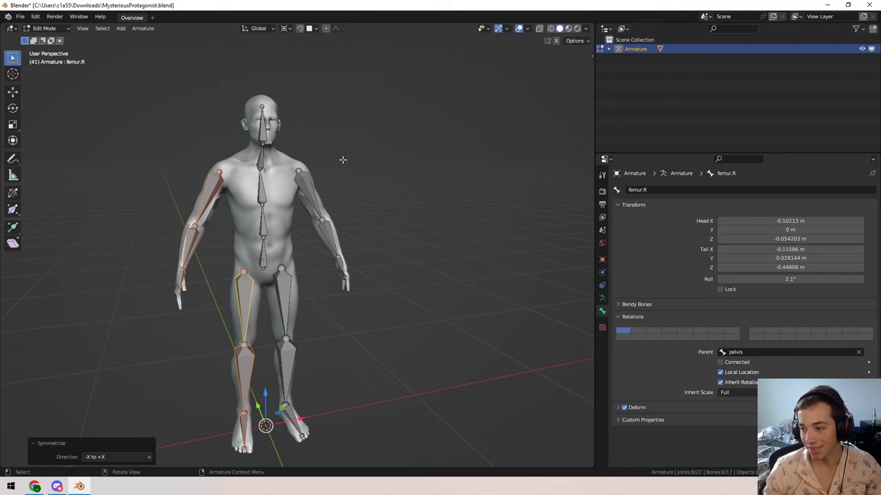
pyautogui.moveTo(393, 187); pyautogui.dragTo(361, 187, button='middle')
pyautogui.press('a')
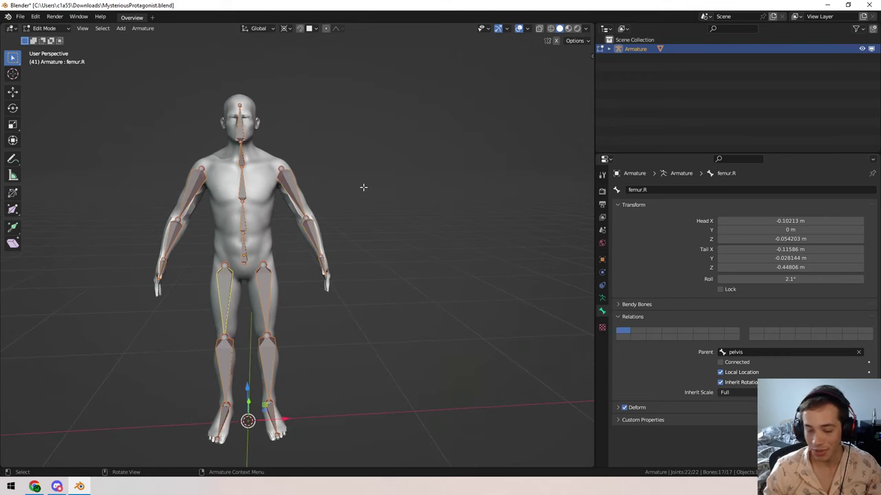
pyautogui.press('F3')
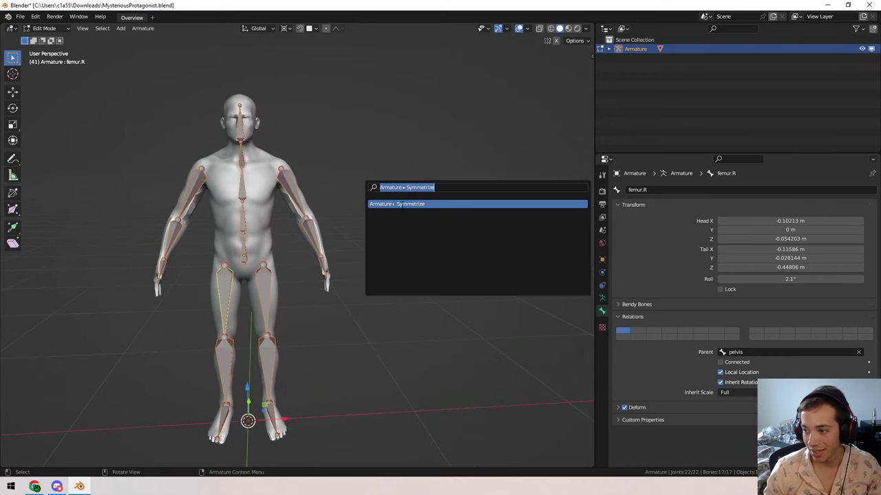
# - Examine the names of the left and right upper arm bones without changing them
pyautogui.click(182, 172)
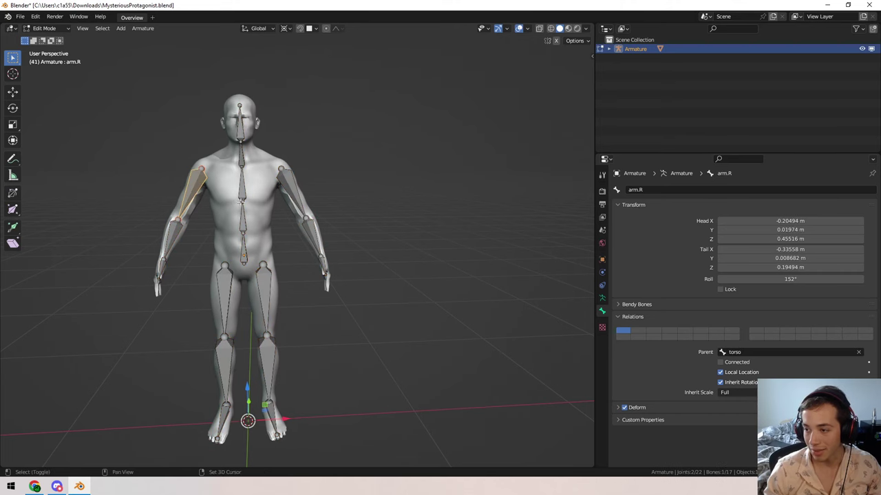
pyautogui.keyDown('shift'); pyautogui.moveTo(241, 200); pyautogui.dragTo(254, 236, button='middle'); pyautogui.keyUp('shift')
pyautogui.keyDown('shift'); pyautogui.moveTo(222, 277); pyautogui.dragTo(264, 192, button='middle'); pyautogui.keyUp('shift')
pyautogui.scroll(2, 264, 192)
pyautogui.keyDown('shift'); pyautogui.moveTo(340, 153); pyautogui.dragTo(319, 273, button='middle'); pyautogui.keyUp('shift')
pyautogui.click(361, 180)
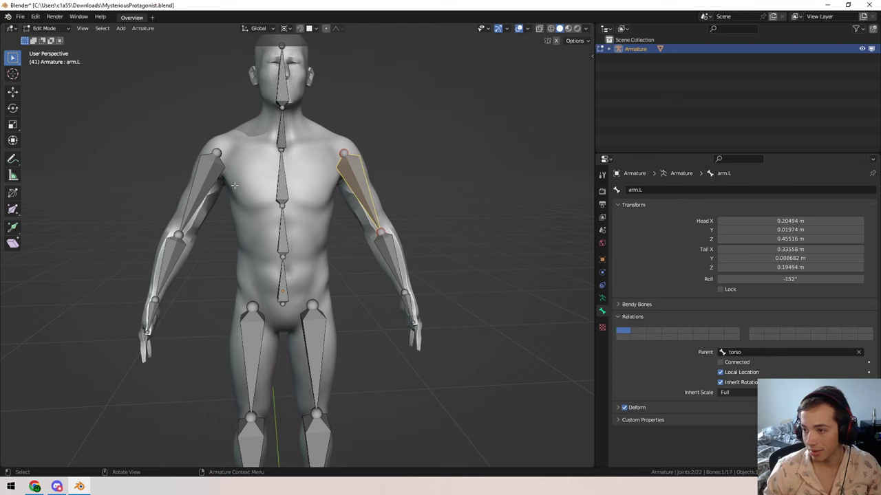
pyautogui.click(207, 179)
pyautogui.click(650, 192)
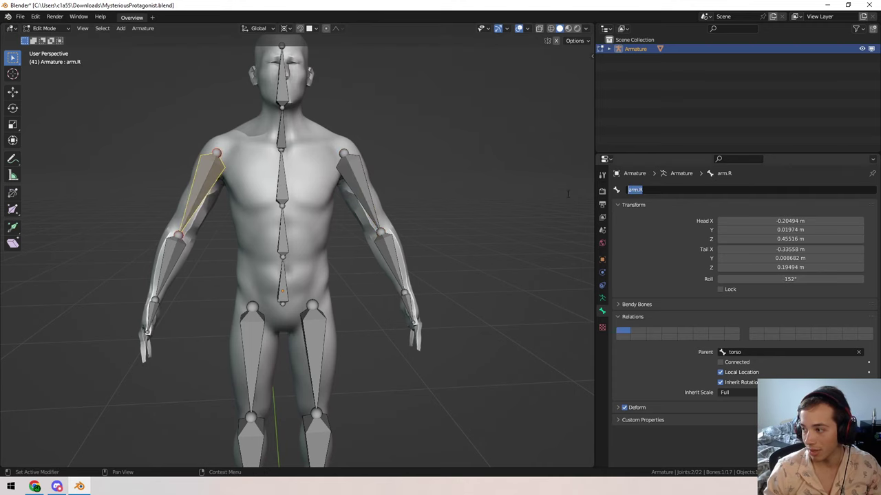
pyautogui.press('Escape')
# - In Object Mode, parent the ManifoldMan mesh to the armature with automatic weights
pyautogui.press('Tab')
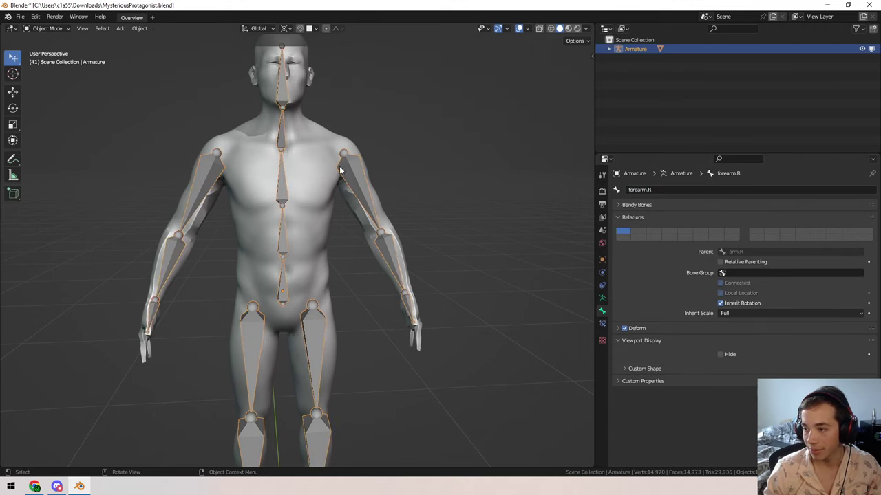
pyautogui.click(339, 170)
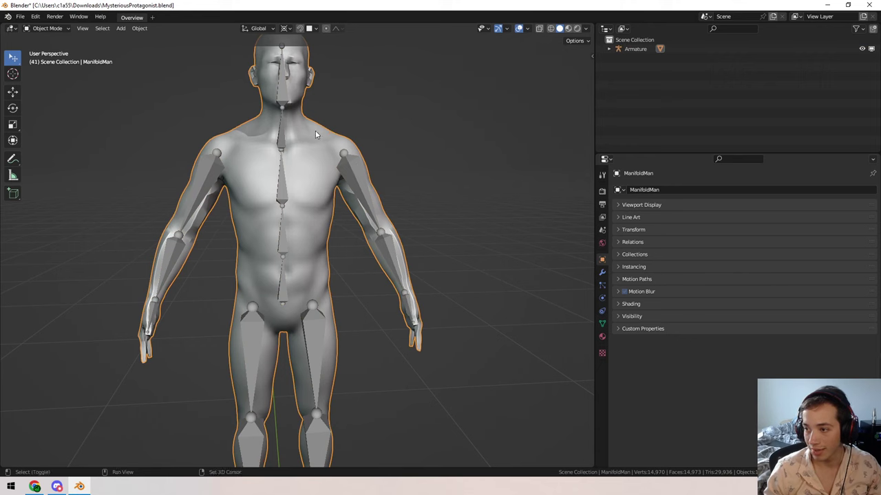
pyautogui.keyDown('shift'); pyautogui.click(357, 177); pyautogui.keyUp('shift')
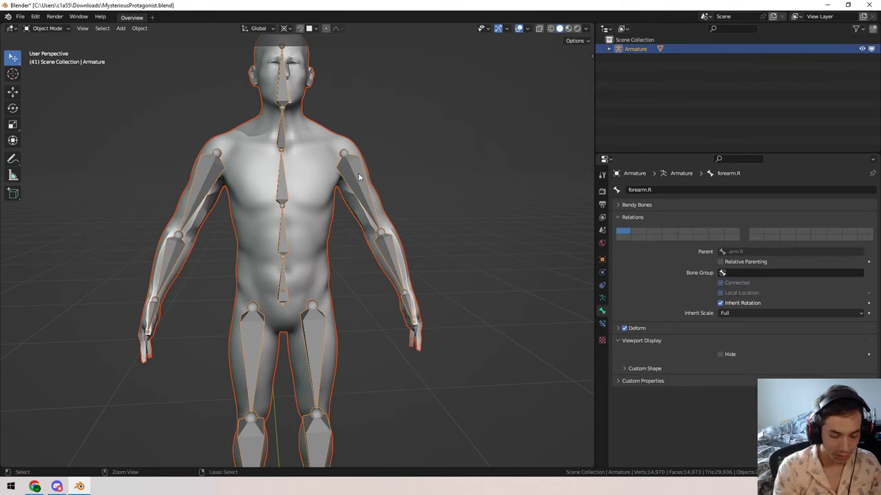
pyautogui.hotkey('ctrl', 'p')
pyautogui.click(358, 173)
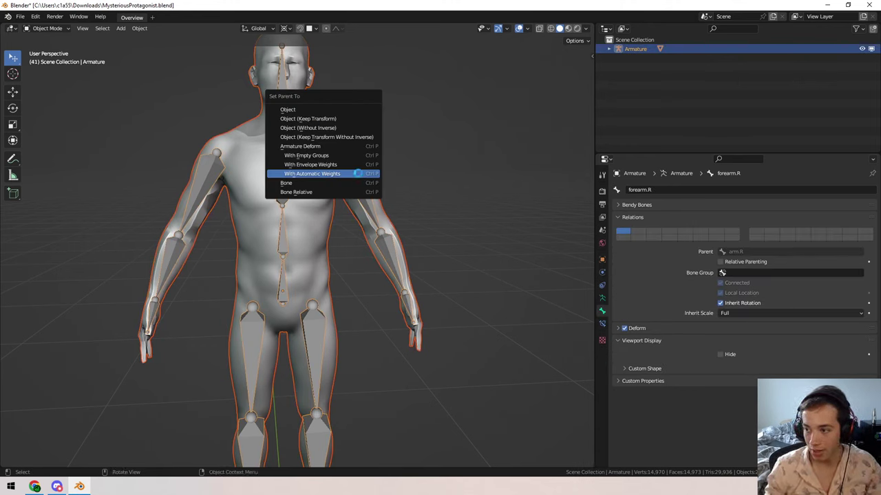
# - Put the armature in Pose Mode and test free rotation of the head and neck bones, cancelling each rotation
pyautogui.click(46, 28)
pyautogui.click(42, 60)
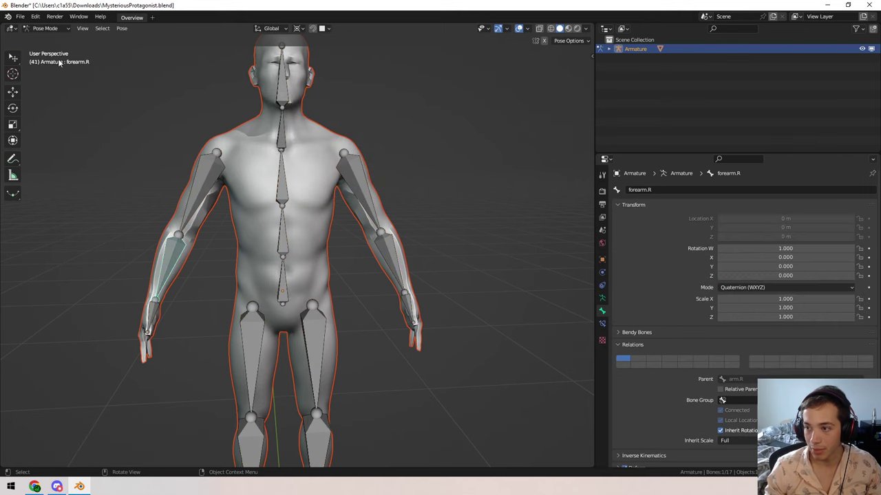
pyautogui.click(282, 76)
pyautogui.press('r')
pyautogui.press('r')
pyautogui.rightClick(303, 146)
pyautogui.click(283, 129)
pyautogui.press('r')
pyautogui.press('r')
pyautogui.rightClick(297, 44)
# - Set the transform pivot point to Median Point and try a neck rotation, cancelling it
pyautogui.click(297, 28)
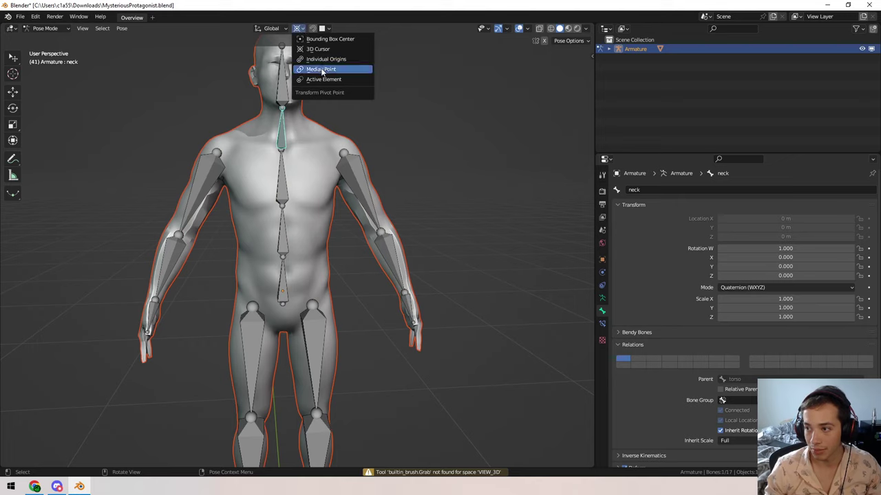
pyautogui.click(310, 67)
pyautogui.press('r')
pyautogui.press('Escape')
# - Test free rotation of the torso and right upper arm bones, cancelling each rotation
pyautogui.click(284, 168)
pyautogui.press('r')
pyautogui.press('r')
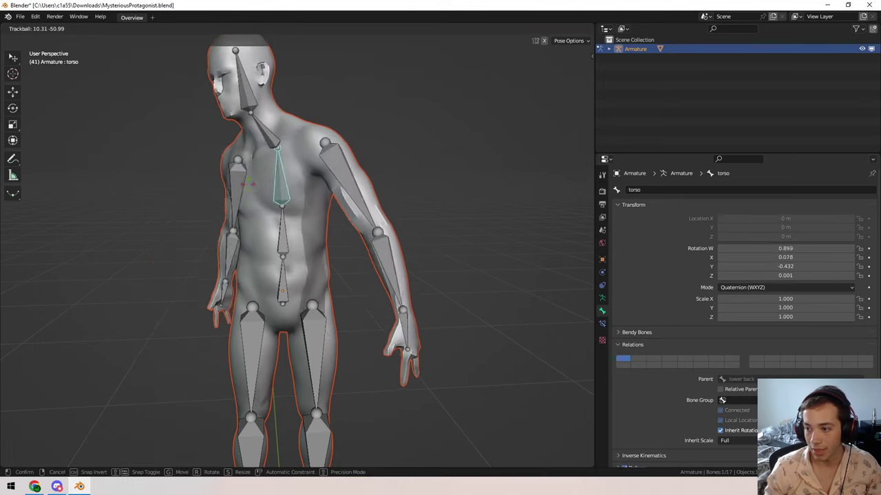
pyautogui.rightClick(244, 197)
pyautogui.click(204, 187)
pyautogui.press('r')
pyautogui.press('r')
pyautogui.press('Escape')
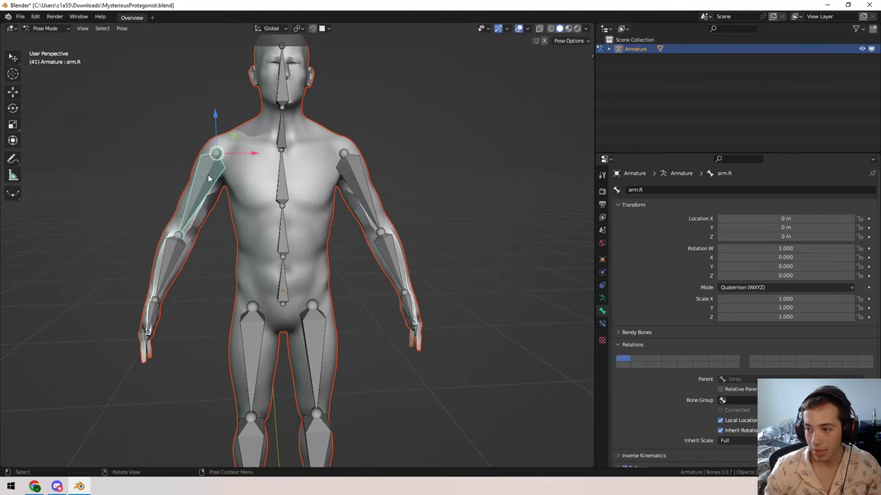
# - Test free rotation of the right forearm and right hand bones, cancelling each rotation
pyautogui.click(174, 253)
pyautogui.press('r')
pyautogui.press('r')
pyautogui.rightClick(176, 271)
pyautogui.click(154, 316)
pyautogui.press('r')
pyautogui.press('r')
pyautogui.rightClick(245, 350)
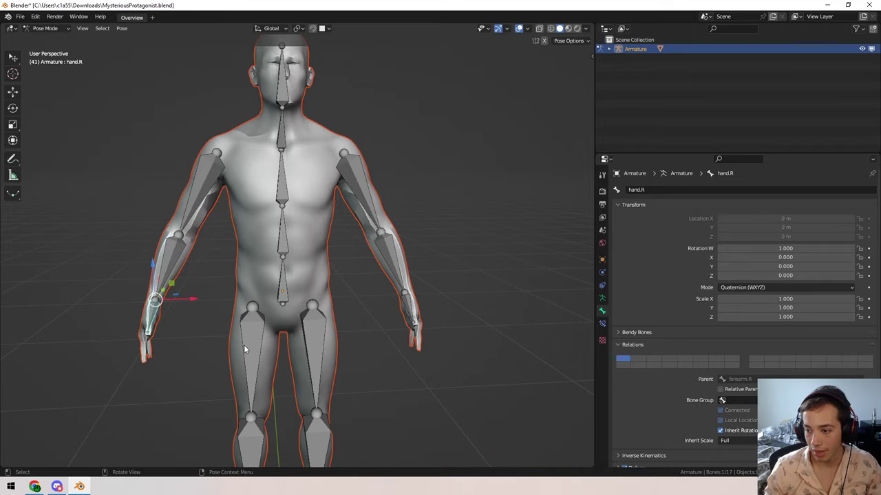
pyautogui.press('r')
pyautogui.press('r')
pyautogui.press('Escape')
# - Test free rotation of the right femur and pelvis bones, cancelling each rotation
pyautogui.click(256, 326)
pyautogui.press('r')
pyautogui.press('r')
pyautogui.press('Escape')
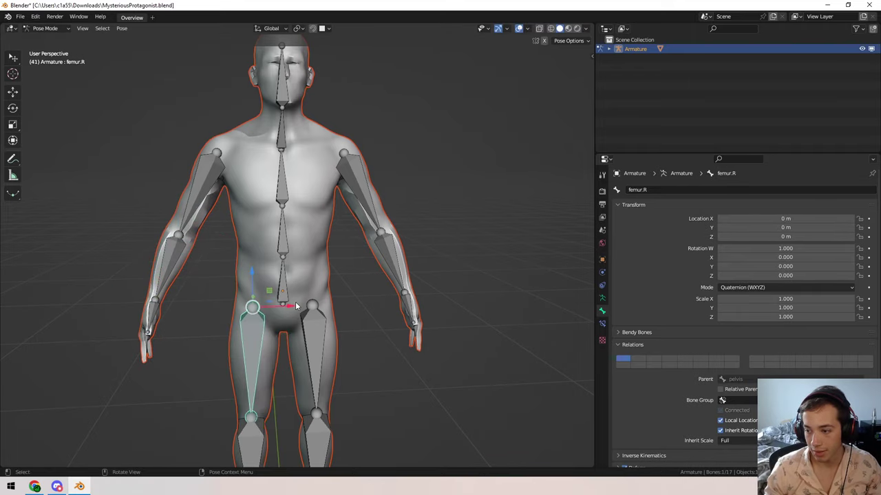
pyautogui.click(285, 283)
pyautogui.press('r')
pyautogui.press('r')
pyautogui.press('Escape')
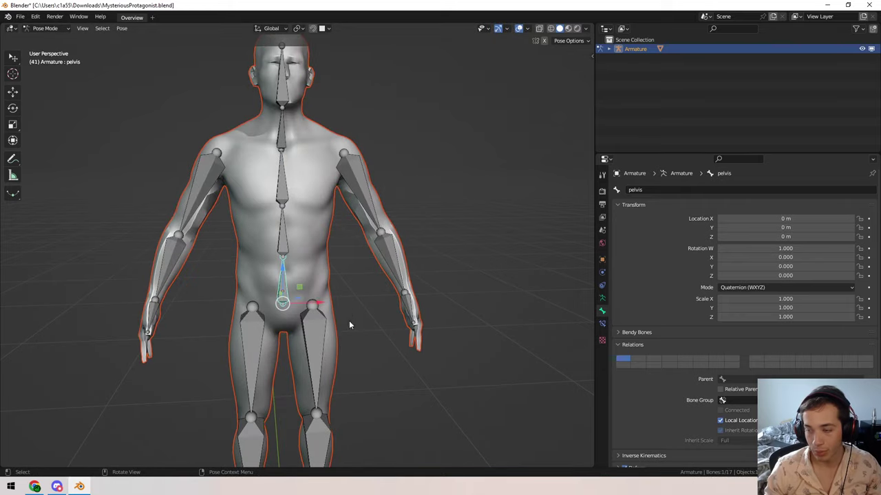
pyautogui.scroll(-4, 319, 219)
pyautogui.moveTo(319, 219); pyautogui.dragTo(262, 225, button='middle')
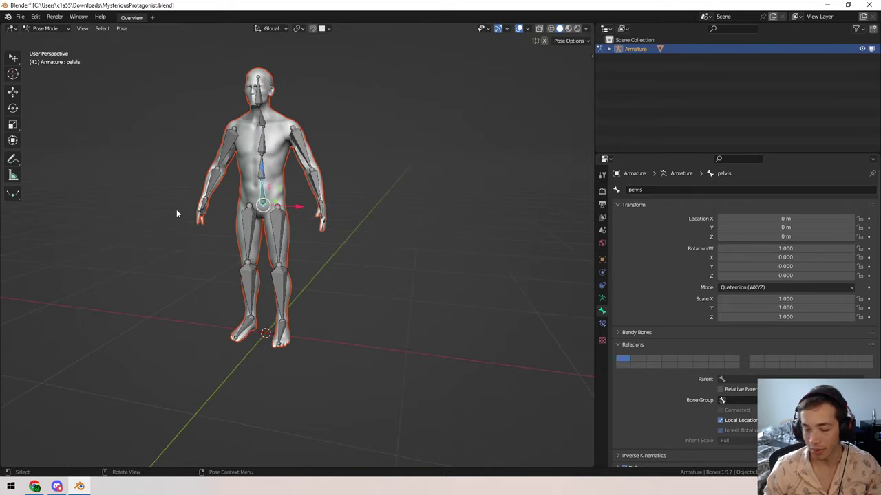
pyautogui.moveTo(237, 234); pyautogui.dragTo(192, 291, button='middle')
pyautogui.scroll(6, 275, 289)
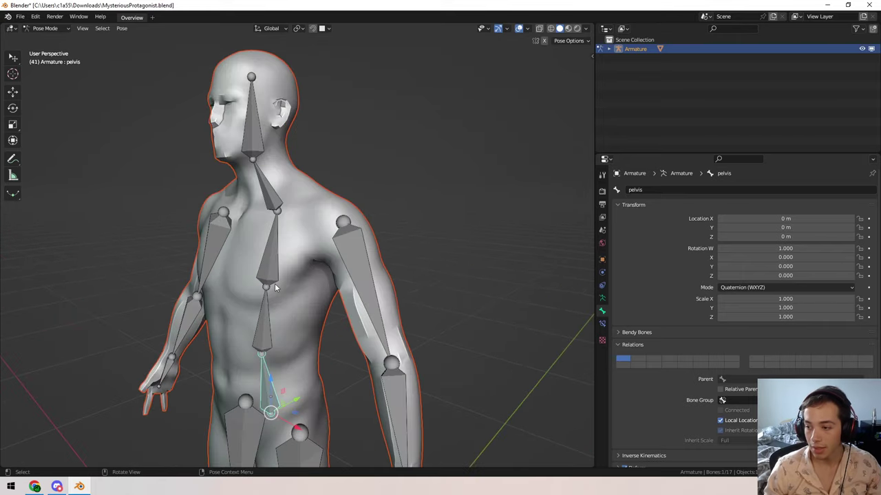
pyautogui.scroll(-5, 275, 287)
pyautogui.moveTo(275, 287); pyautogui.dragTo(145, 150, button='middle')
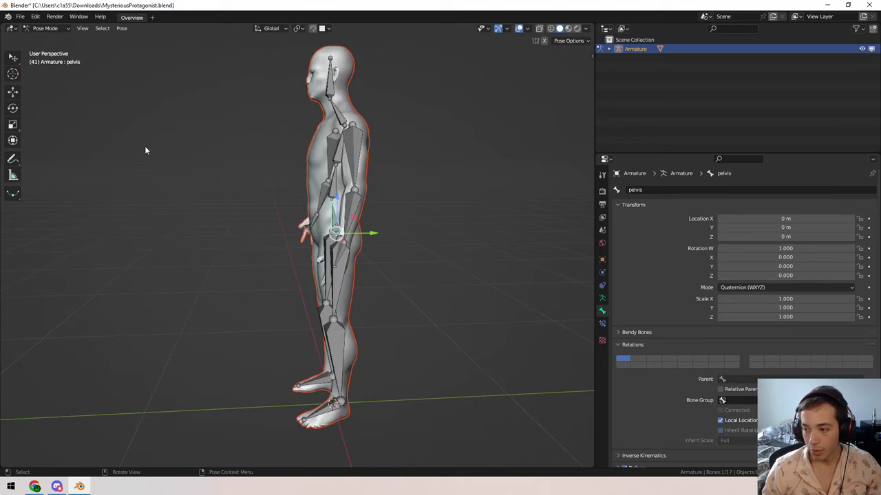
pyautogui.click(45, 28)
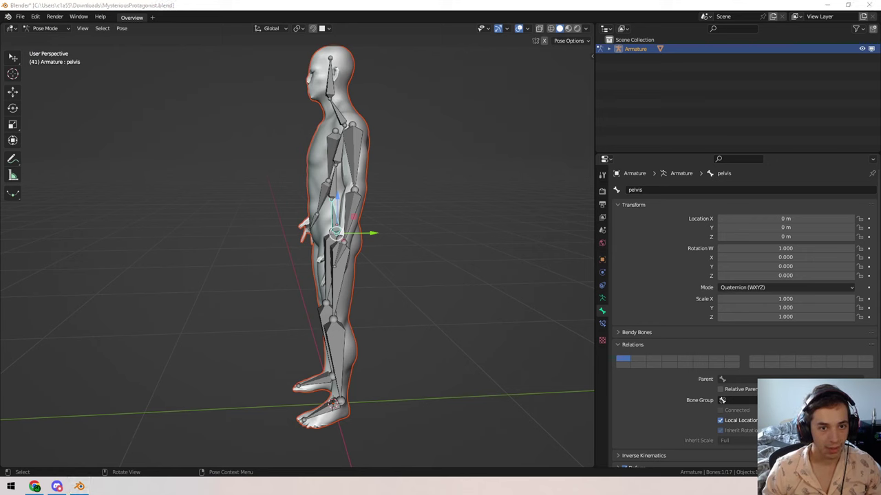
# - Switch to Discord and read the newest message in the comms channel of the DevLUp HQ server
pyautogui.click(57, 487)
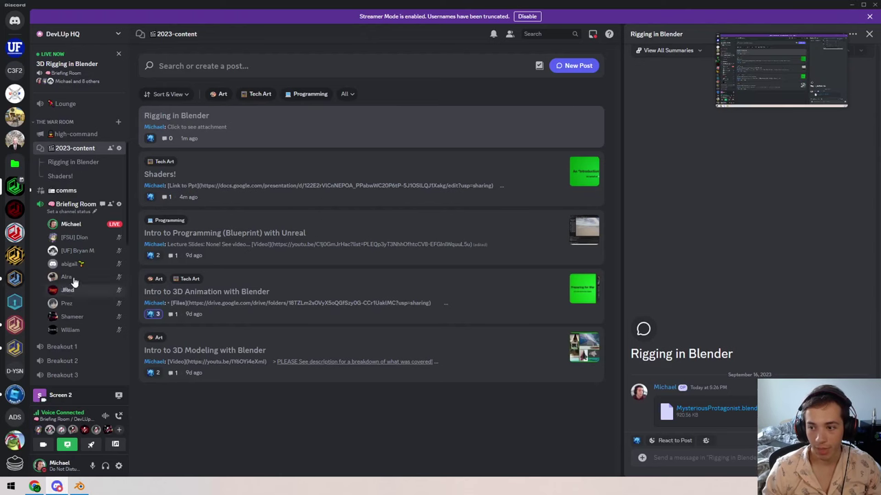
pyautogui.click(66, 190)
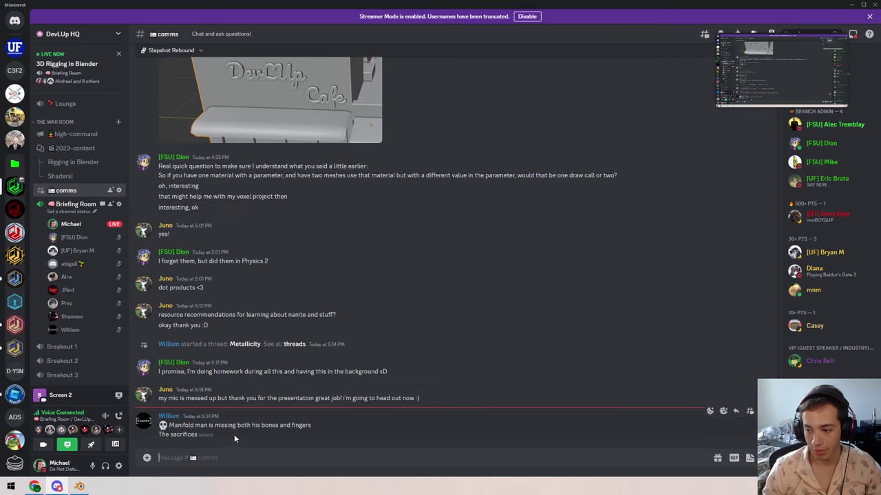
pyautogui.moveTo(245, 425); pyautogui.dragTo(291, 425)
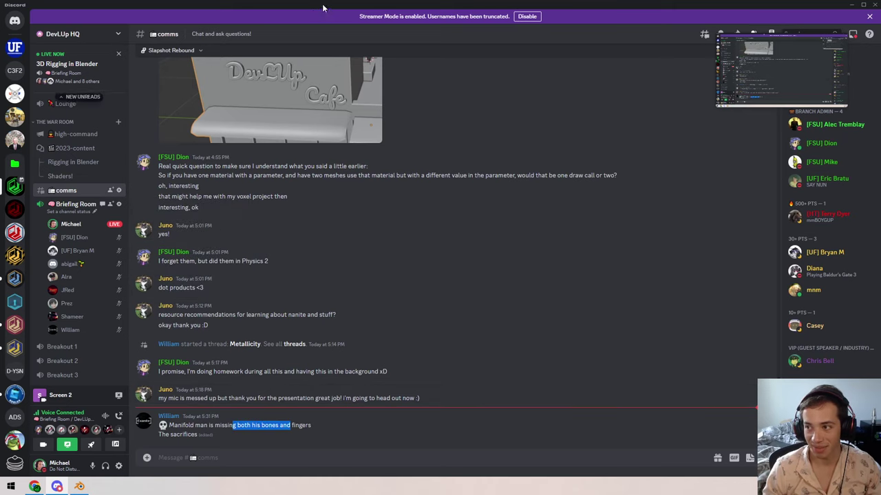
pyautogui.moveTo(315, 425); pyautogui.dragTo(216, 425)
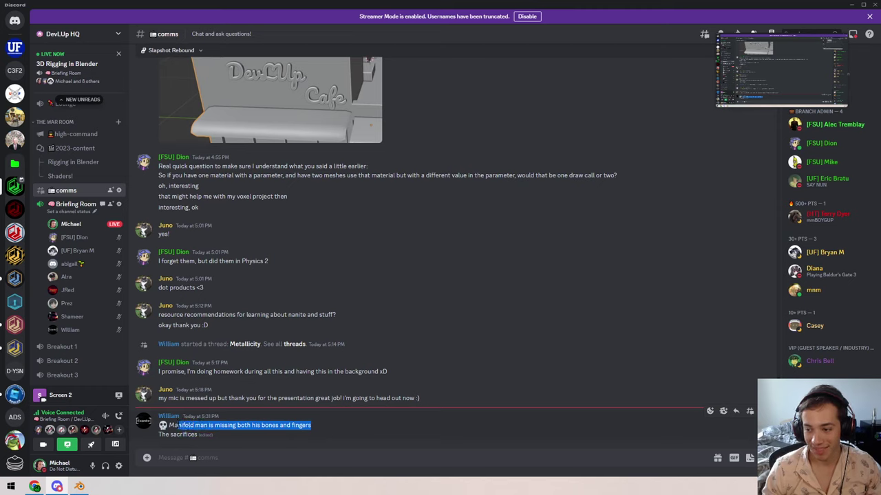
pyautogui.click(315, 425)
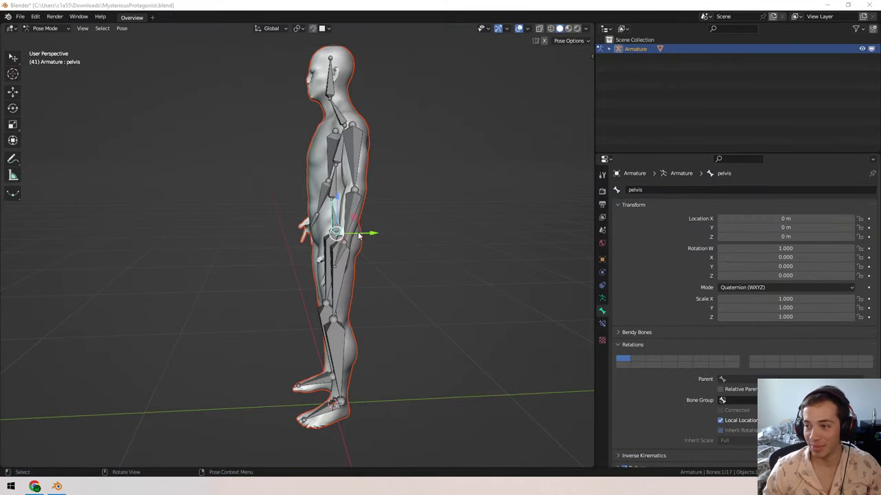
# - Return to Blender, put the armature back in Object Mode and save the file
pyautogui.moveTo(358, 235); pyautogui.dragTo(157, 201, button='middle')
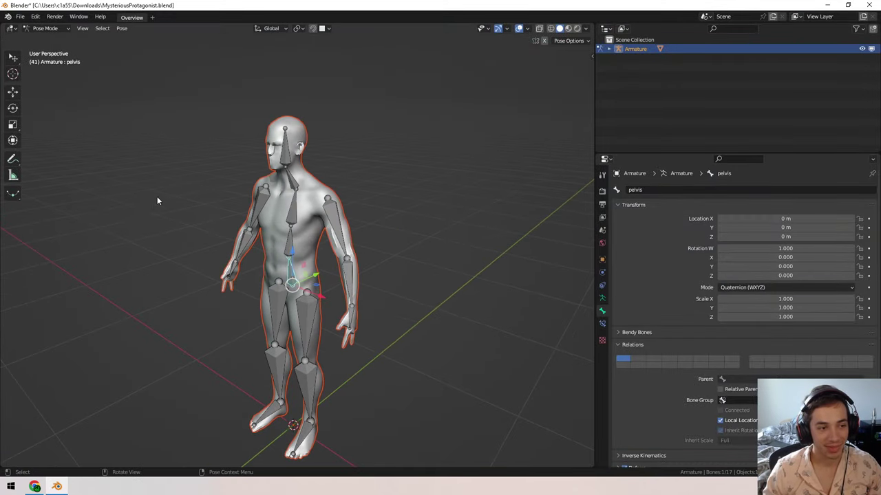
pyautogui.click(45, 28)
pyautogui.click(44, 39)
pyautogui.hotkey('ctrl', 's')
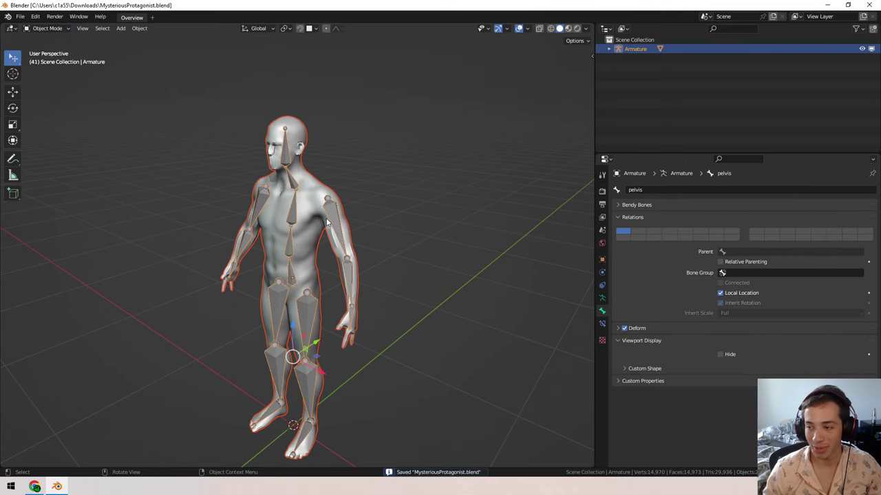
# - Select the armature instead of the body mesh and switch it to Pose Mode
pyautogui.moveTo(329, 222); pyautogui.dragTo(302, 213, button='middle')
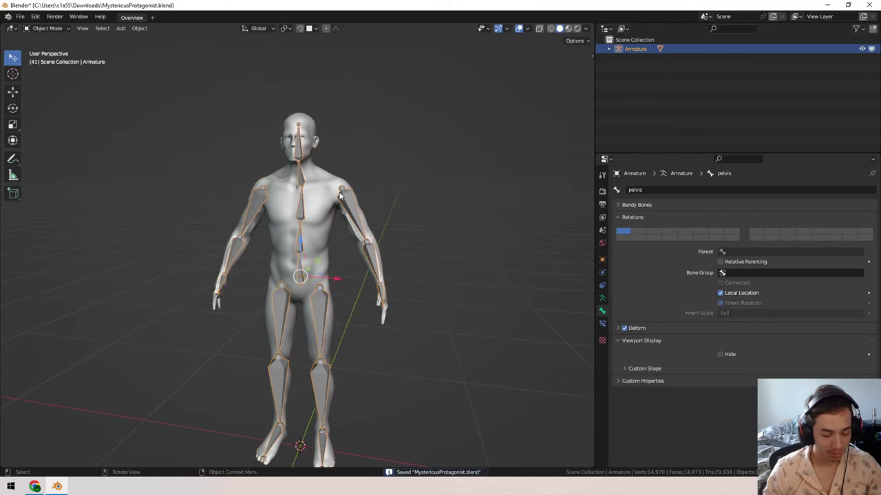
pyautogui.click(327, 209)
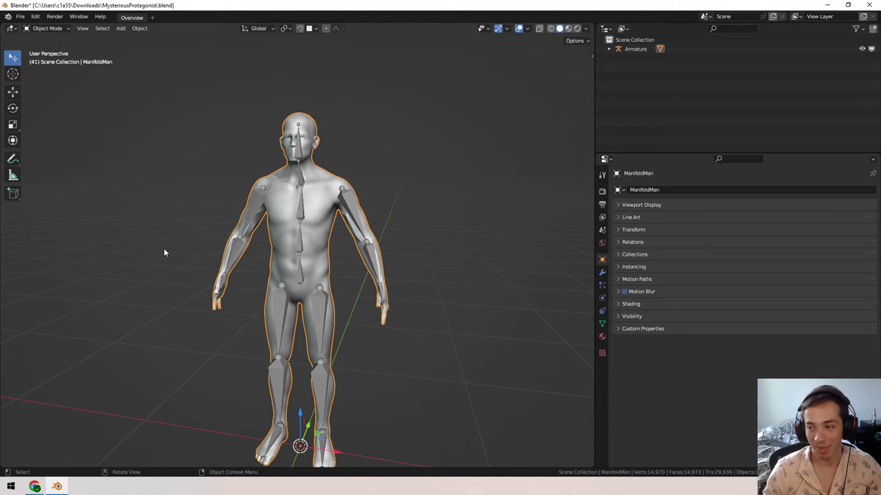
pyautogui.click(299, 210)
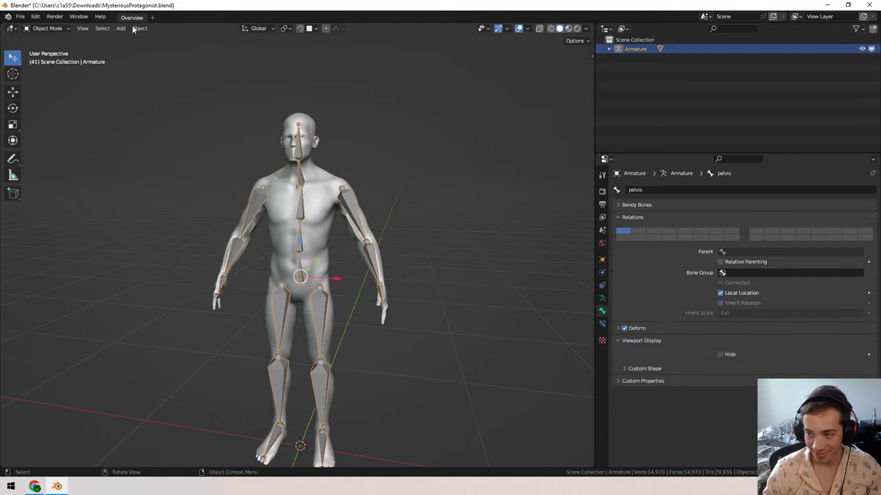
pyautogui.click(39, 29)
pyautogui.click(41, 58)
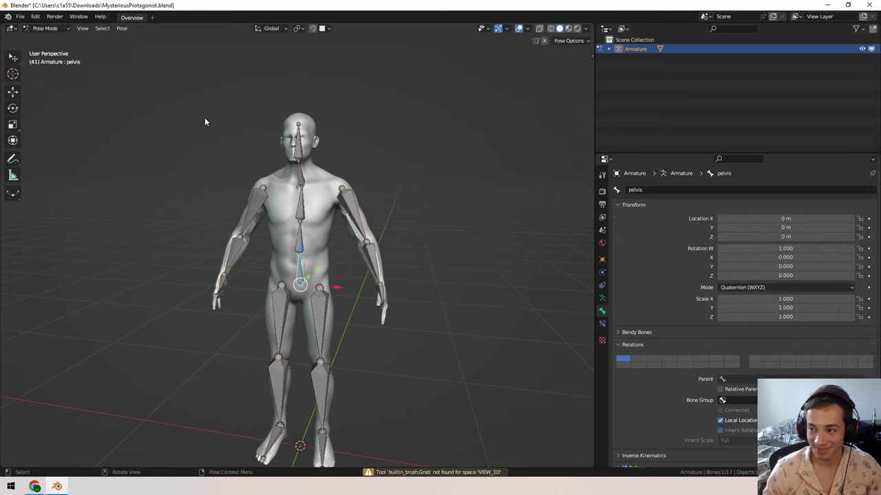
# - Test free rotation of the lower back bone to bend the torso, then cancel the rotation
pyautogui.click(302, 215)
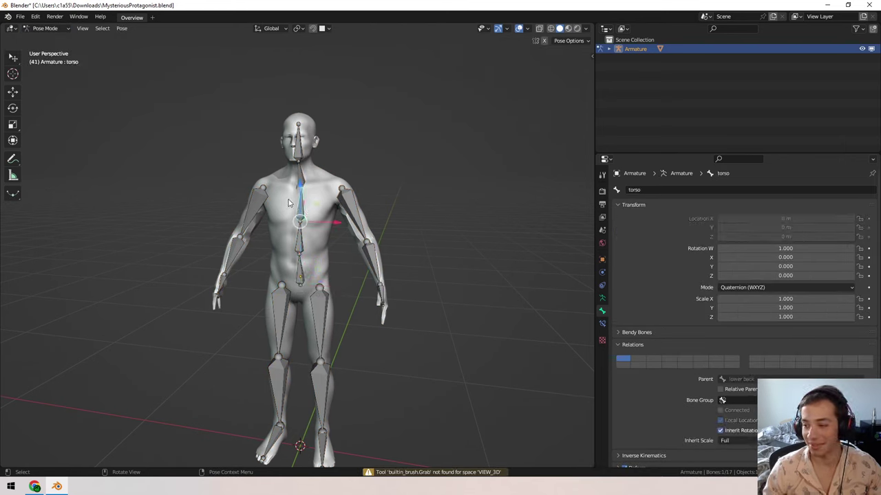
pyautogui.click(303, 249)
pyautogui.press('r')
pyautogui.press('r')
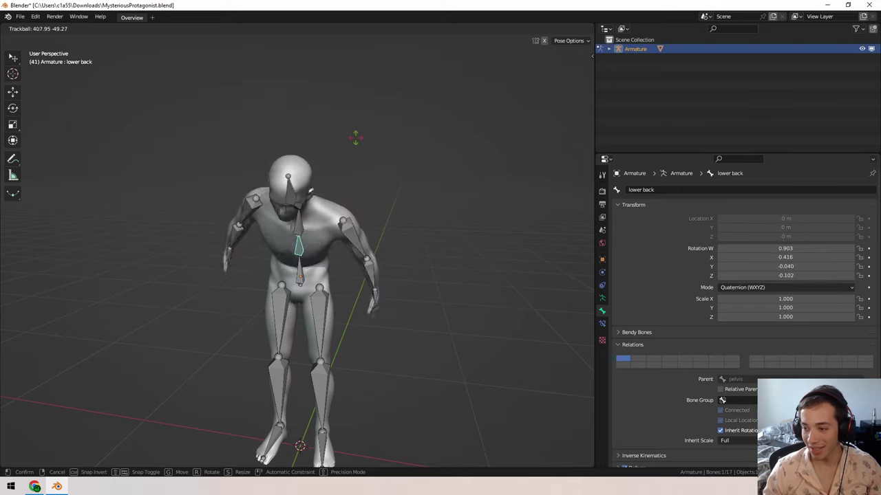
pyautogui.rightClick(336, 165)
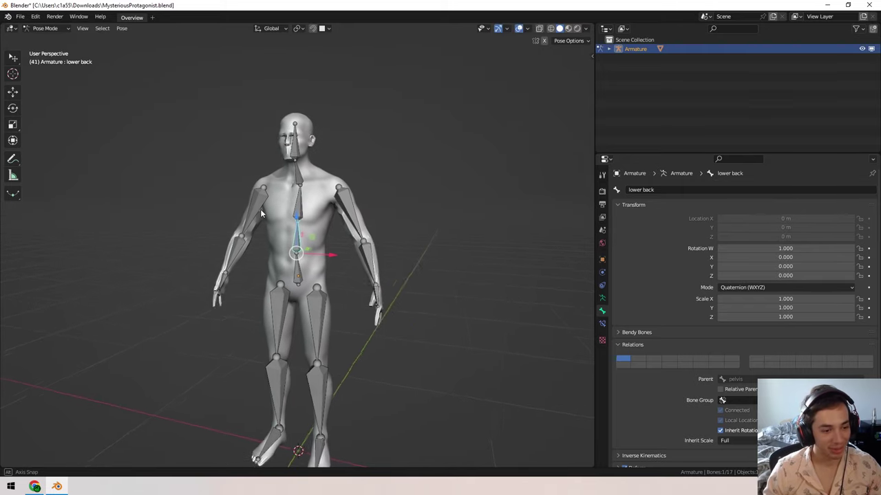
# - Test free rotation of the left upper arm bone, then cancel the rotation
pyautogui.scroll(3, 319, 210)
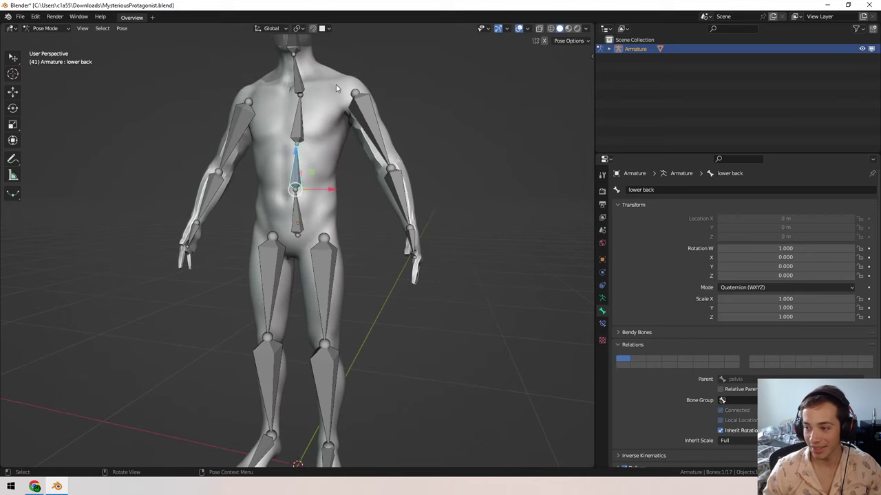
pyautogui.moveTo(318, 210); pyautogui.dragTo(354, 164, button='middle')
pyautogui.click(403, 156)
pyautogui.press('r')
pyautogui.press('r')
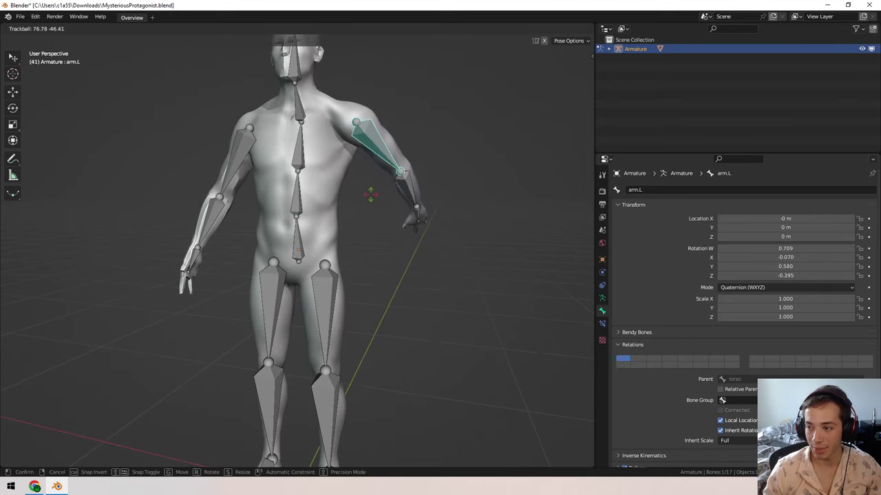
pyautogui.press('Escape')
# - Select both upper arm bones, arm.L and arm.R, and rotate them together about the global X axis
pyautogui.moveTo(372, 196); pyautogui.dragTo(282, 165, button='middle')
pyautogui.keyDown('shift'); pyautogui.click(238, 165); pyautogui.keyUp('shift')
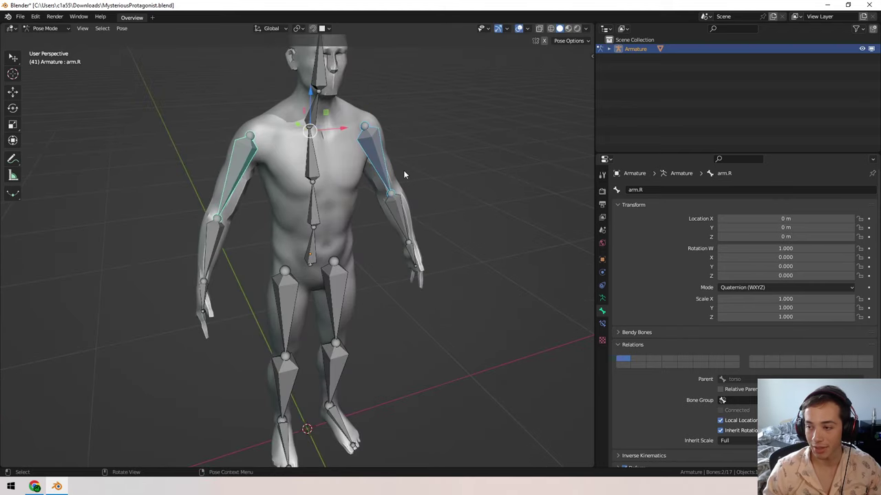
pyautogui.press('r')
pyautogui.press('x')
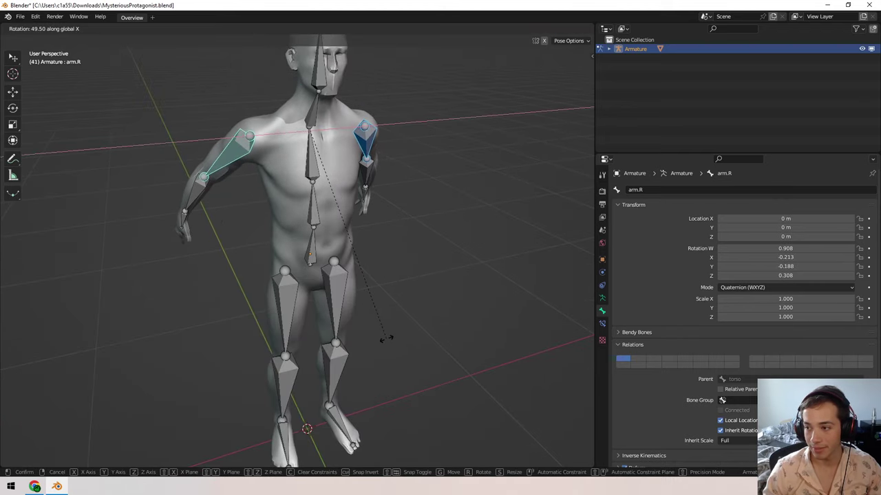
pyautogui.click(330, 88)
# - Rotate the left upper arm bone about the global Z axis so the arm points forward
pyautogui.moveTo(357, 110); pyautogui.dragTo(282, 180, button='middle')
pyautogui.click(392, 193)
pyautogui.moveTo(442, 177); pyautogui.dragTo(454, 146, button='middle')
pyautogui.press('r')
pyautogui.press('z')
pyautogui.click(250, 156)
# - Rotate the right upper arm bone 23.7° about the global Z axis so the arm points forward
pyautogui.click(250, 152)
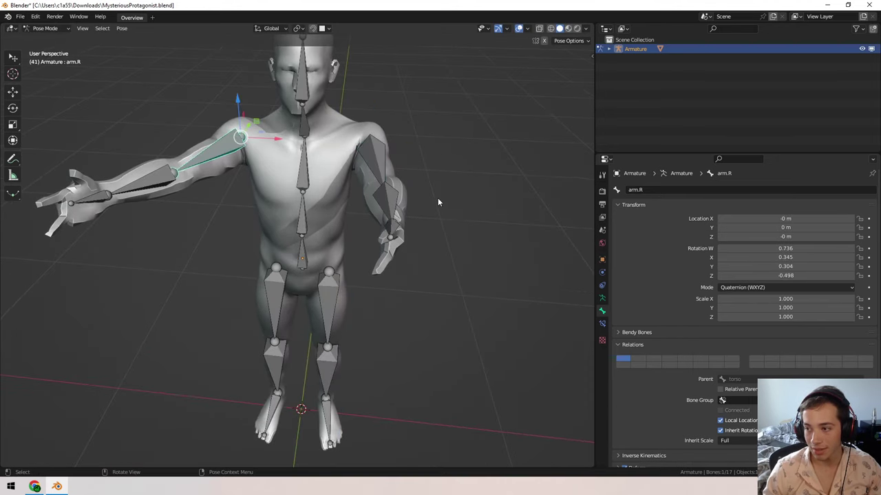
pyautogui.press('r')
pyautogui.press('z')
pyautogui.click(454, 133)
pyautogui.moveTo(455, 133); pyautogui.dragTo(110, 123, button='middle')
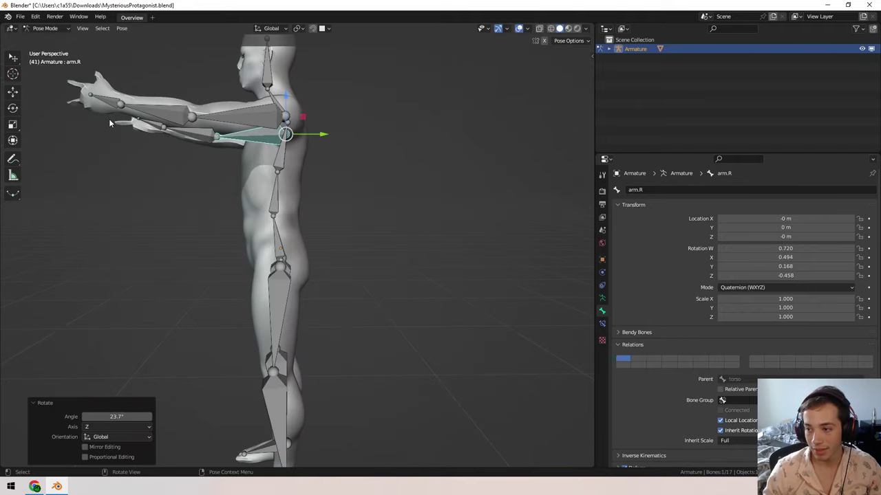
# - Undo all the test rotations of the two upper arm bones
pyautogui.hotkey('ctrl', 'z')
pyautogui.hotkey('ctrl', 'z')
pyautogui.hotkey('ctrl', 'z')
pyautogui.hotkey('ctrl', 'z')
pyautogui.hotkey('ctrl', 'z')
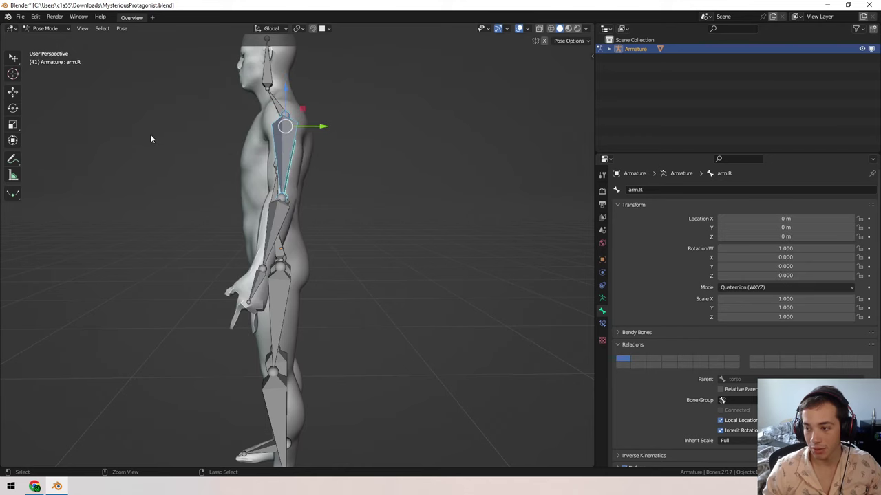
# - Rotate the left femur bone about the global X axis to swing the leg forward
pyautogui.keyDown('shift'); pyautogui.scroll(-5, 223, 261); pyautogui.keyUp('shift')
pyautogui.click(264, 166)
pyautogui.press('r')
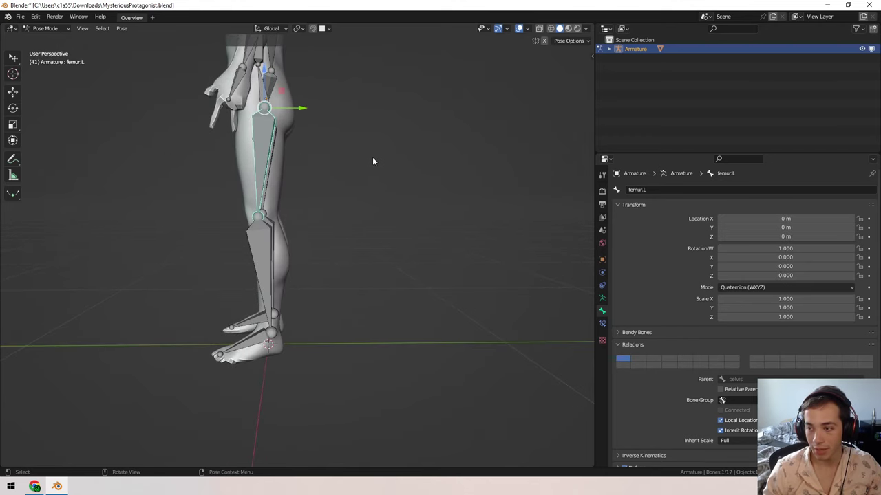
pyautogui.press('x')
pyautogui.click(204, 234)
# - Rotate the left shin bone about the global X axis to bend the knee backward
pyautogui.click(176, 231)
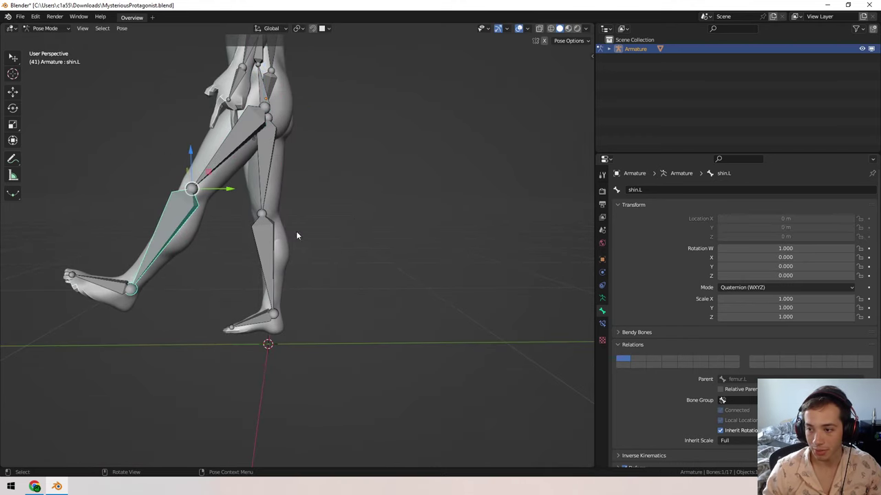
pyautogui.press('r')
pyautogui.press('x')
pyautogui.click(236, 219)
pyautogui.moveTo(236, 221); pyautogui.dragTo(278, 214, button='middle')
# - Rotate the left foot bone about the global X axis to level the sole with the ground
pyautogui.click(228, 319)
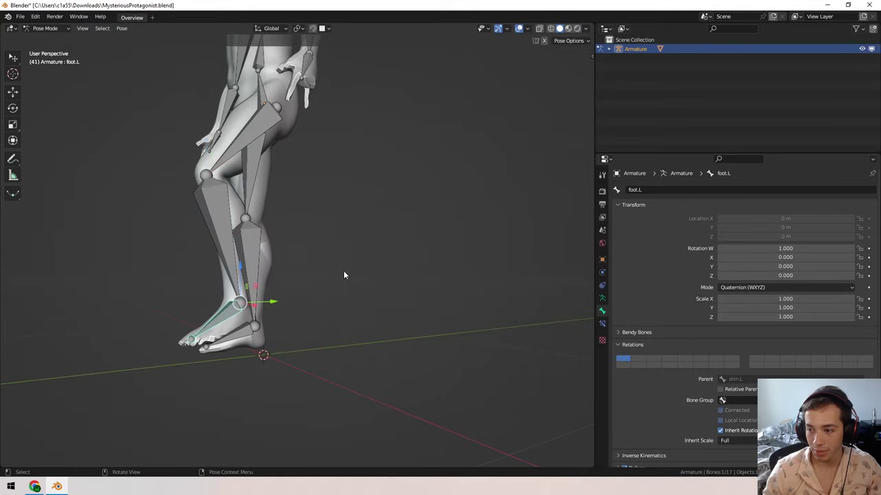
pyautogui.press('r')
pyautogui.press('x')
pyautogui.click(328, 320)
pyautogui.moveTo(328, 320); pyautogui.dragTo(290, 291, button='middle')
# - Rotate the right shin bone about the global X axis to lift the lower leg backward
pyautogui.click(288, 226)
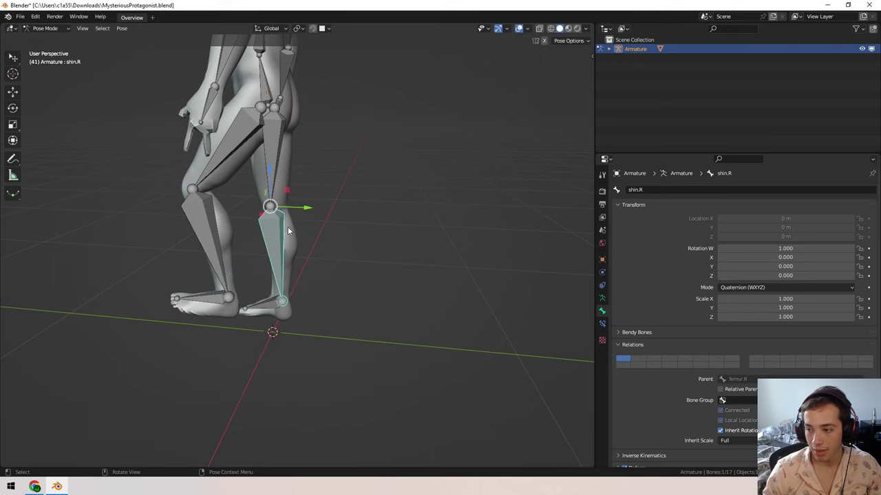
pyautogui.moveTo(287, 226); pyautogui.dragTo(316, 196, button='middle')
pyautogui.press('r')
pyautogui.press('x')
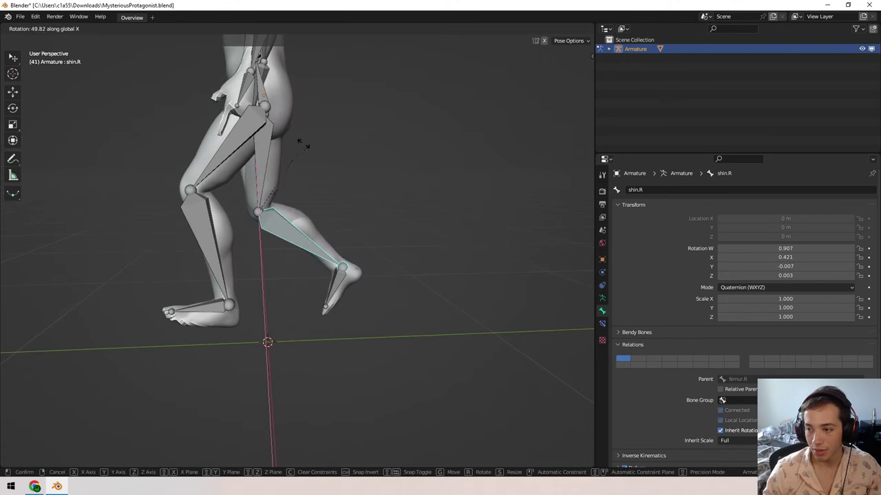
pyautogui.click(282, 205)
# - Rotate the right femur bone 20.6° about the global X axis to swing the thigh backward
pyautogui.click(270, 165)
pyautogui.press('r')
pyautogui.press('x')
pyautogui.click(358, 121)
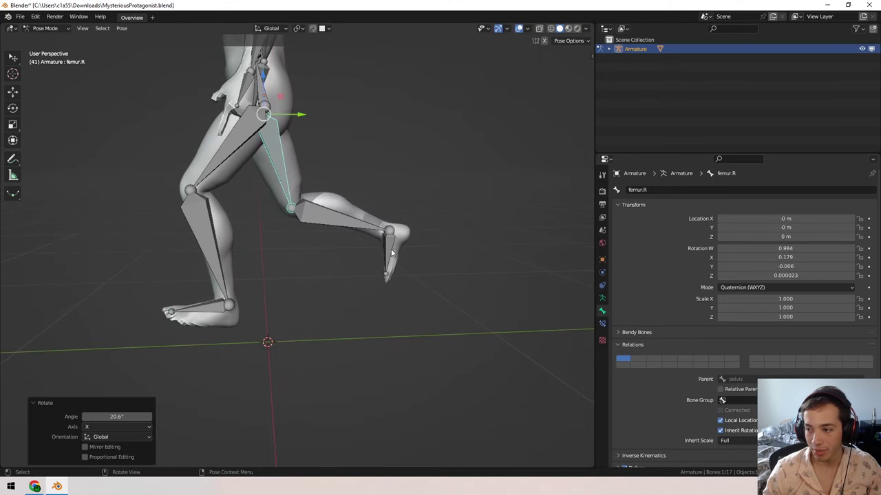
# - Rotate the right foot bone about the global X axis to adjust the ankle of the raised leg
pyautogui.click(389, 252)
pyautogui.press('r')
pyautogui.press('x')
pyautogui.click(422, 275)
pyautogui.moveTo(421, 275); pyautogui.dragTo(481, 280, button='middle')
pyautogui.scroll(-4, 385, 205)
pyautogui.moveTo(385, 205); pyautogui.dragTo(360, 209, button='middle')
# - Undo all the test rotations of the leg and foot bones to restore the rest pose
pyautogui.hotkey('ctrl', 'z')
pyautogui.hotkey('ctrl', 'z')
pyautogui.hotkey('ctrl', 'z')
pyautogui.hotkey('ctrl', 'z')
pyautogui.hotkey('ctrl', 'z')
pyautogui.hotkey('ctrl', 'z')
pyautogui.hotkey('ctrl', 'z')
pyautogui.hotkey('ctrl', 'z')
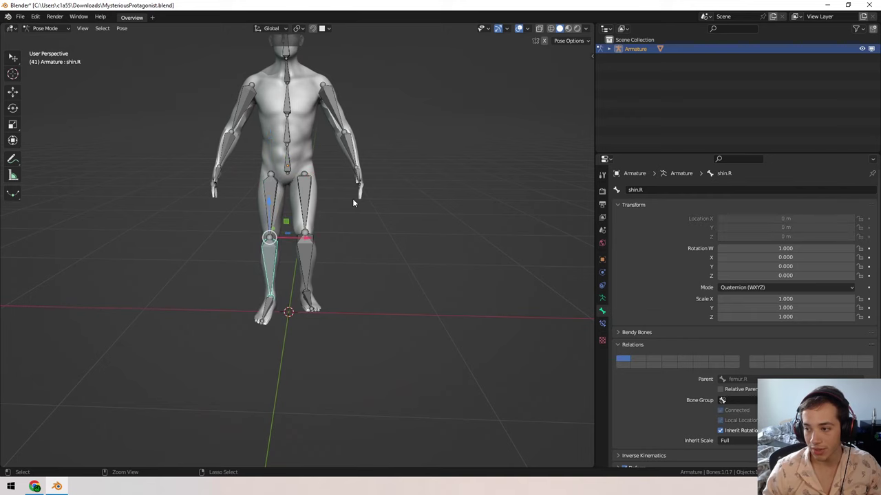
pyautogui.hotkey('ctrl', 'z')
pyautogui.hotkey('ctrl', 'z')
pyautogui.hotkey('ctrl', 'z')
# - Switch the armature from Pose Mode to Edit Mode
pyautogui.moveTo(346, 194); pyautogui.dragTo(77, 25, button='middle')
pyautogui.click(66, 29)
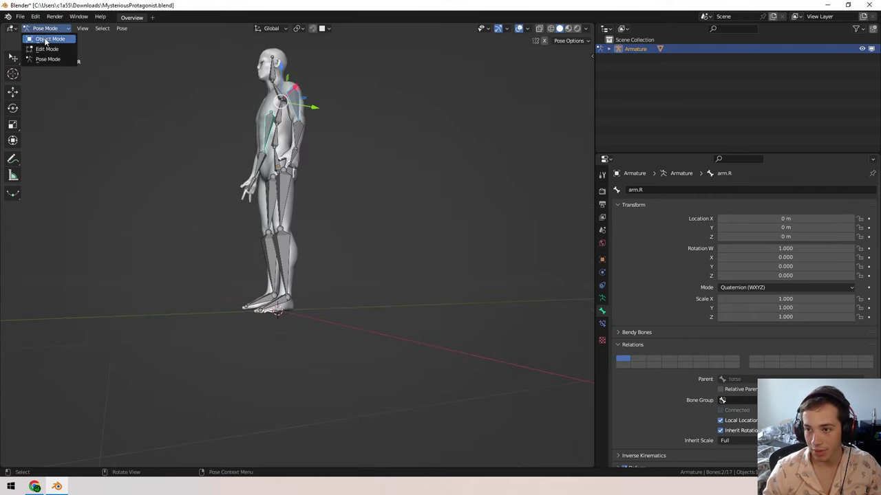
pyautogui.click(43, 34)
pyautogui.press('Tab')
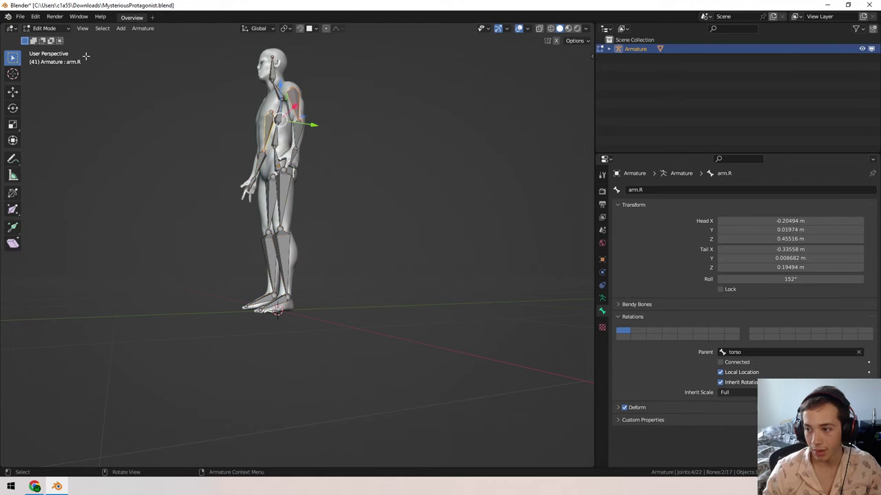
pyautogui.click(67, 27)
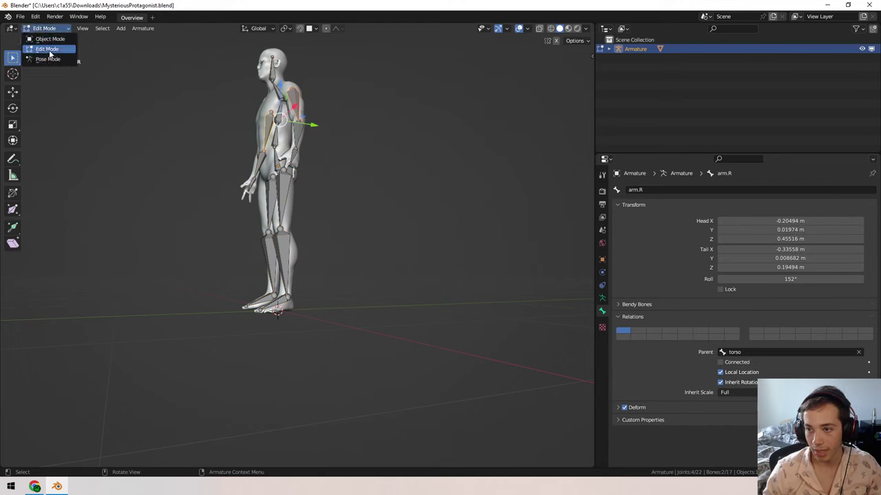
# - Select the knee joints at the lower ends of the left and right femur bones
pyautogui.click(286, 190)
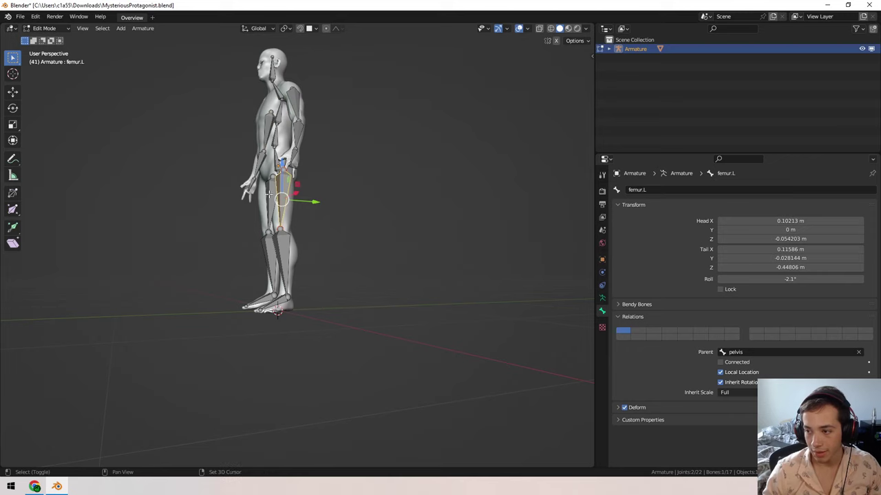
pyautogui.keyDown('shift'); pyautogui.moveTo(277, 209); pyautogui.dragTo(269, 194, button='middle'); pyautogui.keyUp('shift')
pyautogui.scroll(3, 265, 203)
pyautogui.click(253, 189)
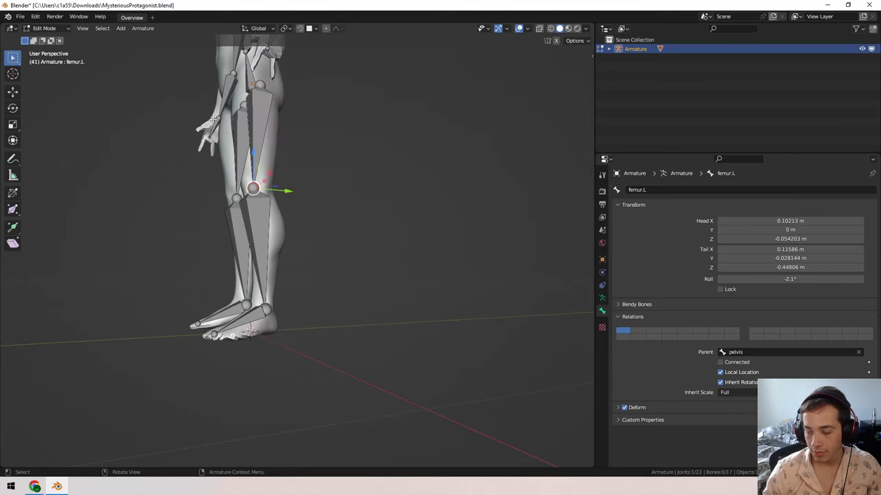
pyautogui.keyDown('shift'); pyautogui.moveTo(218, 163); pyautogui.dragTo(269, 224, button='middle'); pyautogui.keyUp('shift')
pyautogui.keyDown('shift'); pyautogui.click(282, 251); pyautogui.keyUp('shift')
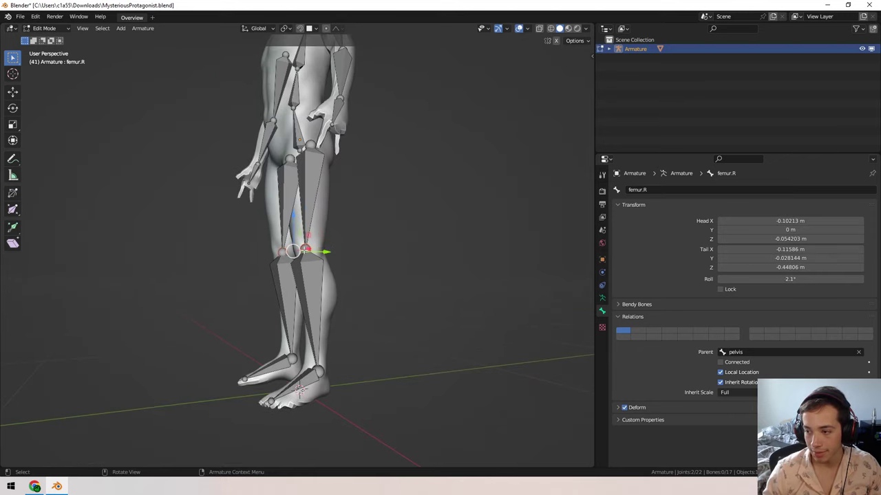
# - Delete all right-side bones of the armature: the three arm bones plus the femur, shin and foot
pyautogui.moveTo(324, 183); pyautogui.dragTo(274, 163, button='middle')
pyautogui.click(275, 163)
pyautogui.click(277, 275)
pyautogui.click(263, 357)
pyautogui.scroll(-3, 261, 240)
pyautogui.keyDown('shift'); pyautogui.moveTo(262, 240); pyautogui.dragTo(265, 255, button='middle'); pyautogui.keyUp('shift')
pyautogui.press('c')
pyautogui.scroll(-3, 258, 199)
pyautogui.moveTo(261, 201); pyautogui.dragTo(238, 293)
pyautogui.rightClick(239, 293)
pyautogui.press('x')
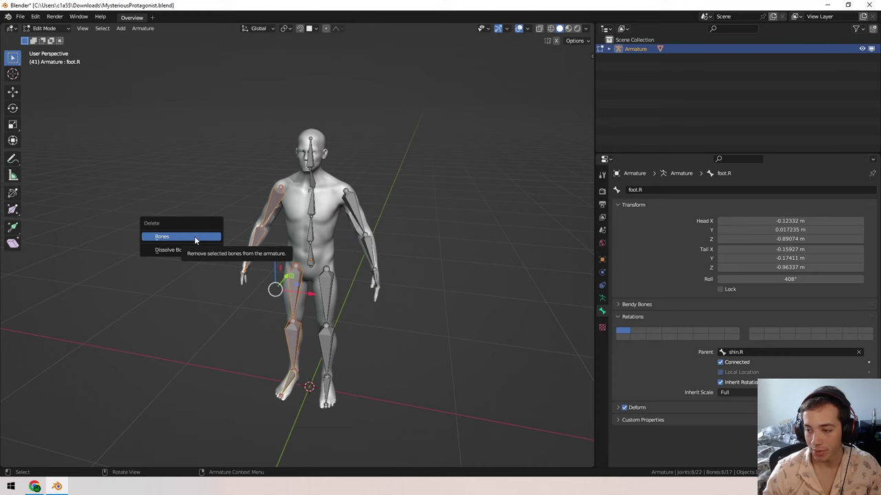
pyautogui.click(193, 238)
# - Extrude a new bone about 0.24 m forward along the Y axis from the left knee joint and select it
pyautogui.scroll(3, 342, 231)
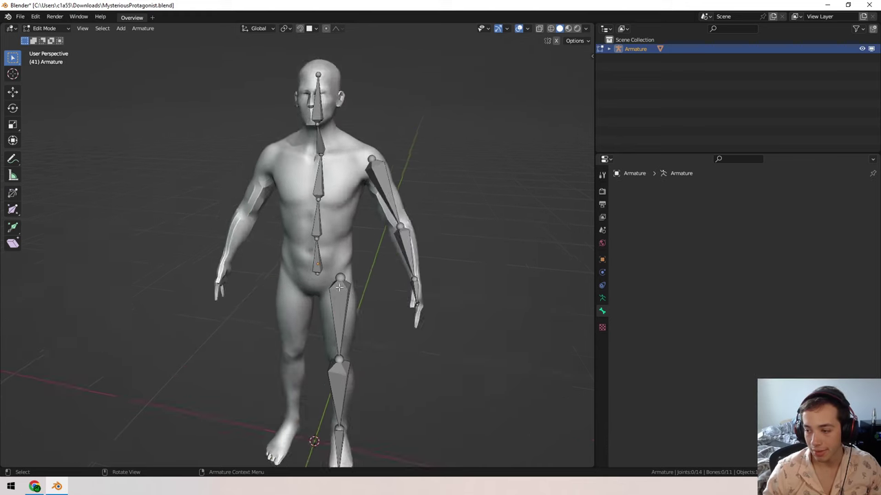
pyautogui.keyDown('shift'); pyautogui.moveTo(342, 231); pyautogui.dragTo(260, 139, button='middle'); pyautogui.keyUp('shift')
pyautogui.click(269, 225)
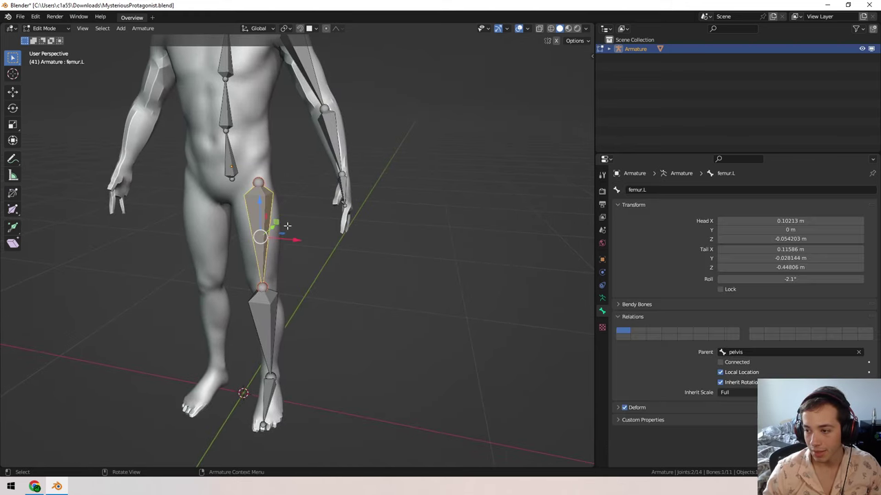
pyautogui.click(267, 314)
pyautogui.moveTo(264, 262); pyautogui.dragTo(267, 280, button='middle')
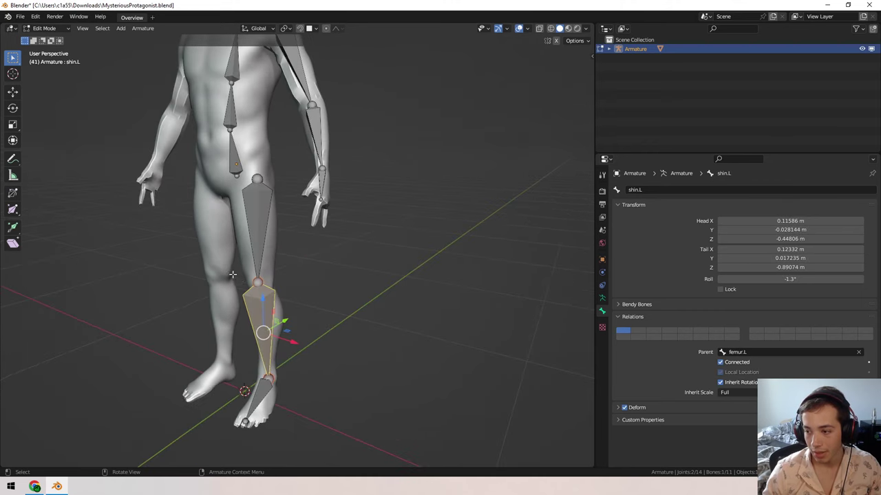
pyautogui.click(266, 281)
pyautogui.press('e')
pyautogui.press('x')
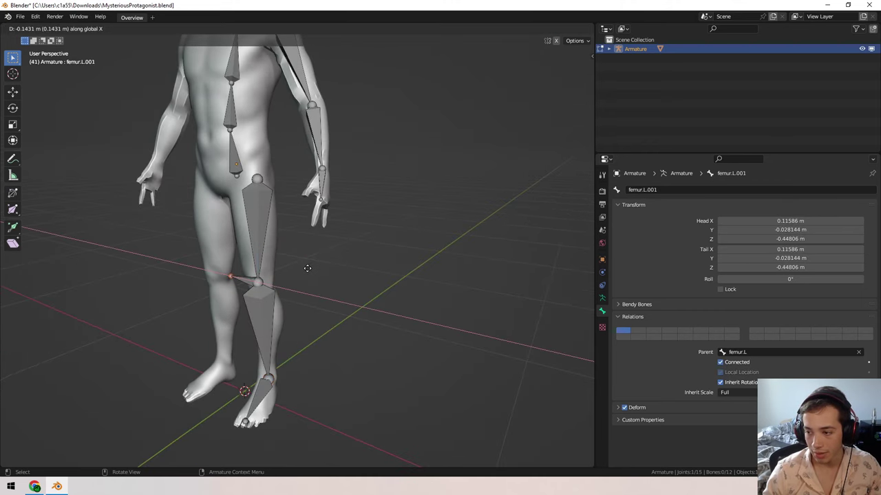
pyautogui.click(296, 272)
pyautogui.moveTo(291, 275); pyautogui.dragTo(246, 282, button='middle')
pyautogui.click(245, 282)
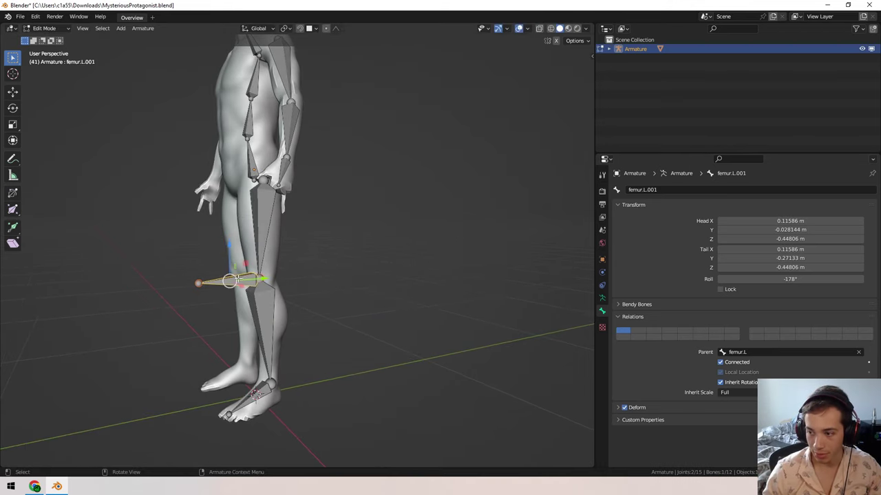
pyautogui.press('F3')
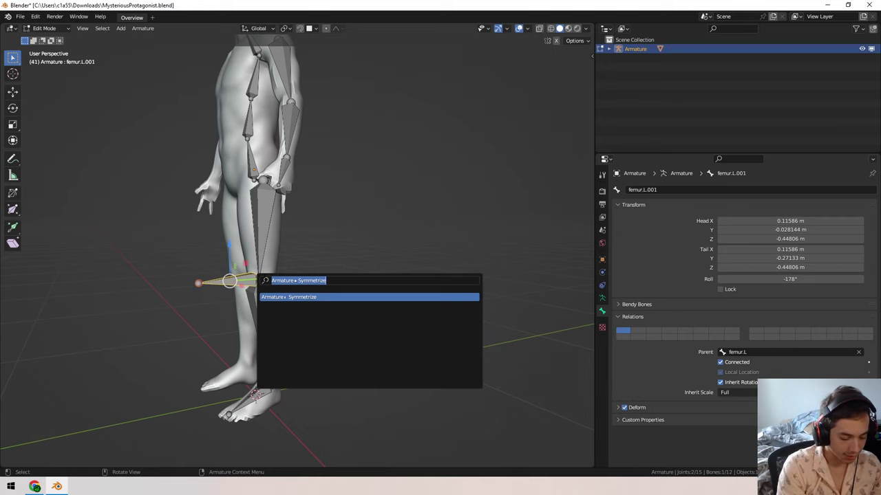
pyautogui.write('discon')
pyautogui.press('BackSpace')
pyautogui.press('BackSpace')
pyautogui.press('BackSpace')
pyautogui.press('BackSpace')
pyautogui.press('BackSpace')
pyautogui.press('BackSpace')
pyautogui.press('Escape')
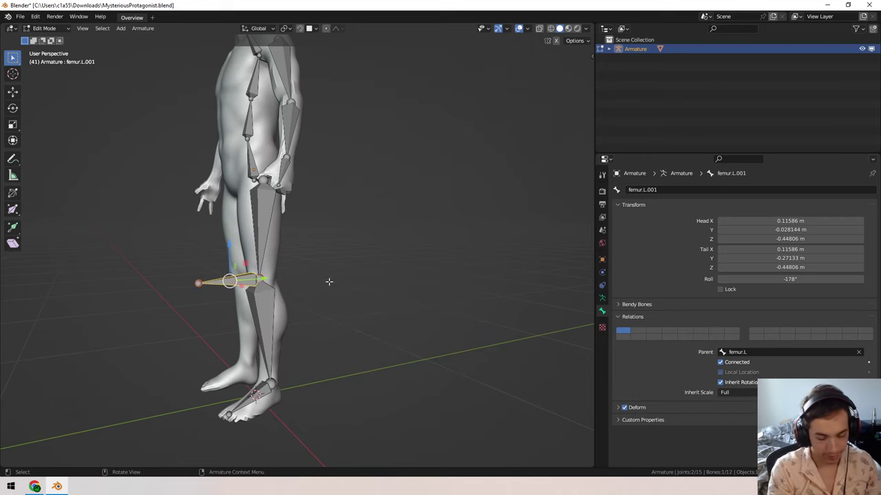
# - Separate the forward-pointing knee bone from the armature and delete it in Object Mode
pyautogui.press('p')
pyautogui.press('p')
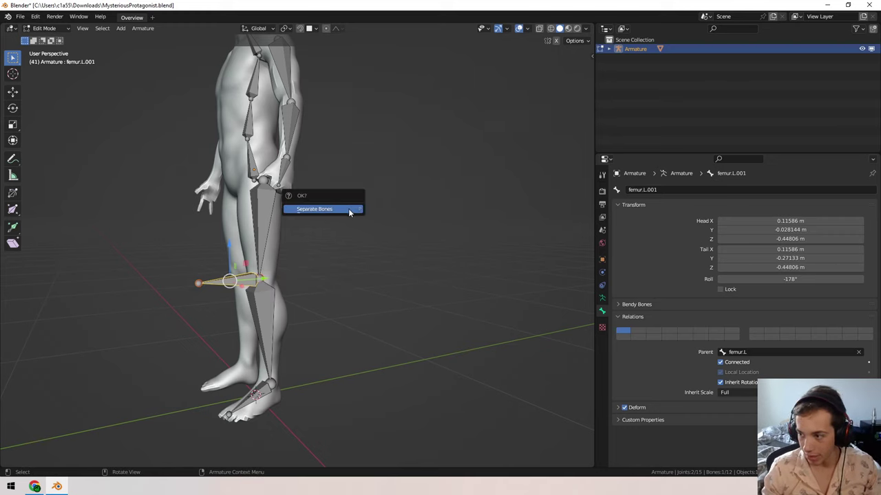
pyautogui.click(349, 210)
pyautogui.press('Tab')
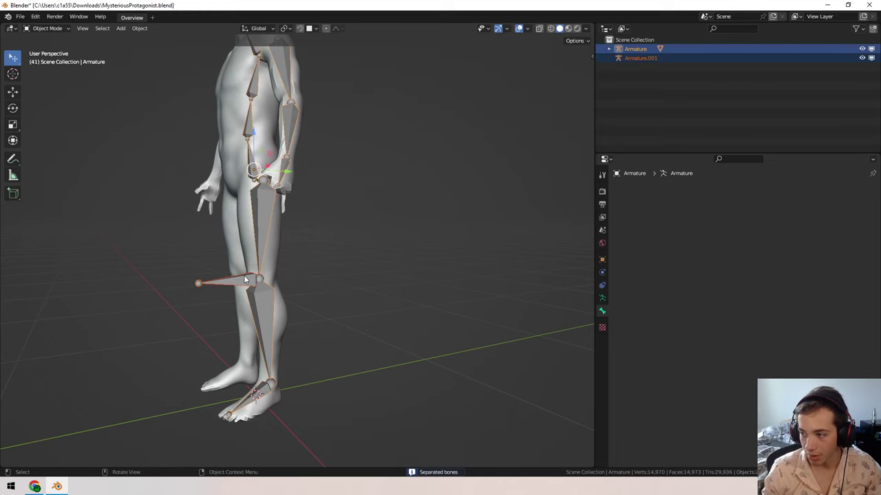
pyautogui.click(241, 279)
pyautogui.press('Delete')
# - Extrude a new bone about 0.23 m forward along Y from the left knee joint in Edit Mode
pyautogui.click(260, 276)
pyautogui.click(260, 274)
pyautogui.press('Tab')
pyautogui.press('e')
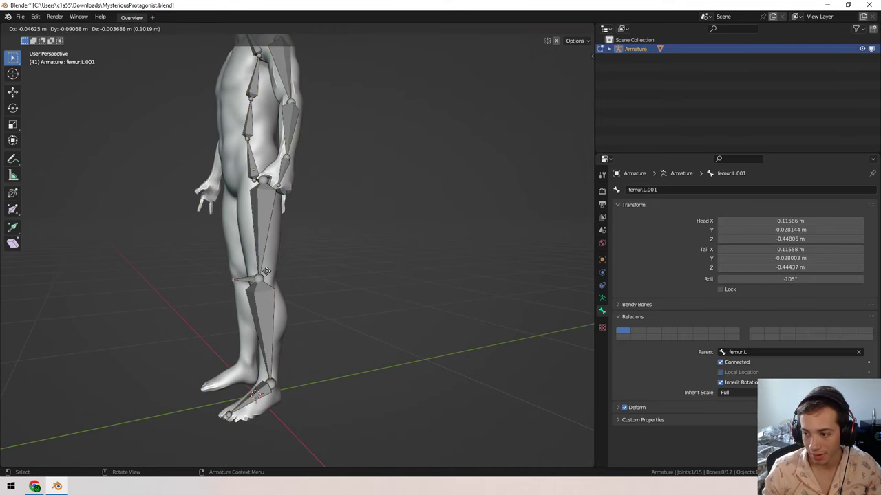
pyautogui.press('y')
pyautogui.click(251, 273)
# - Clear the extruded knee bone's parent and move it about 0.2 m forward along Y
pyautogui.click(252, 277)
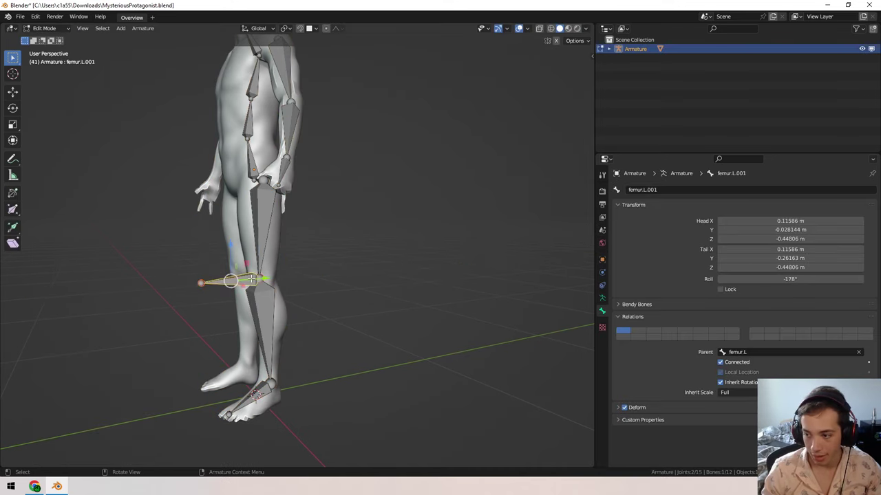
pyautogui.hotkey('alt', 'p')
pyautogui.click(299, 232)
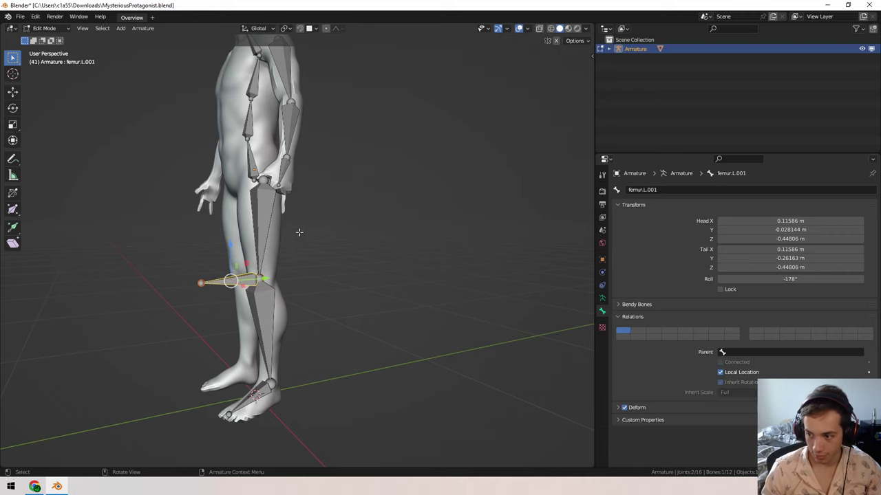
pyautogui.press('g')
pyautogui.press('y')
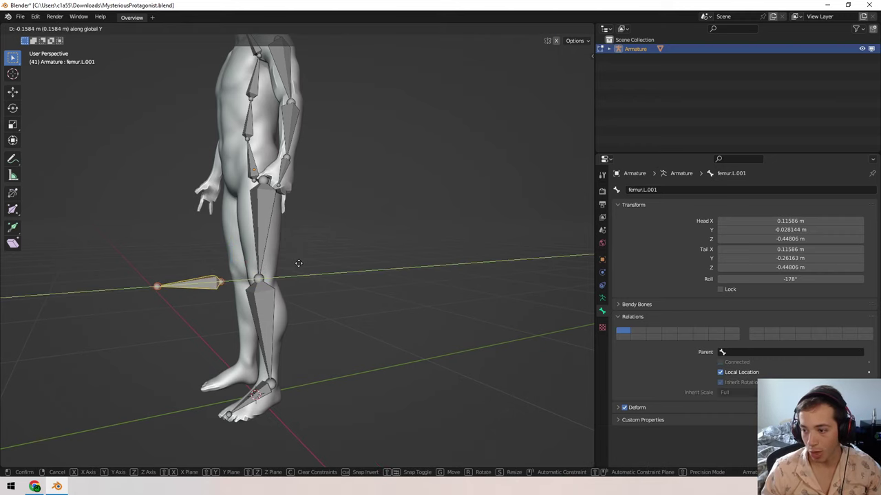
pyautogui.click(287, 263)
# - Try to clear the parent of the left thigh bone and move it, then reselect the floating knee bone
pyautogui.click(261, 229)
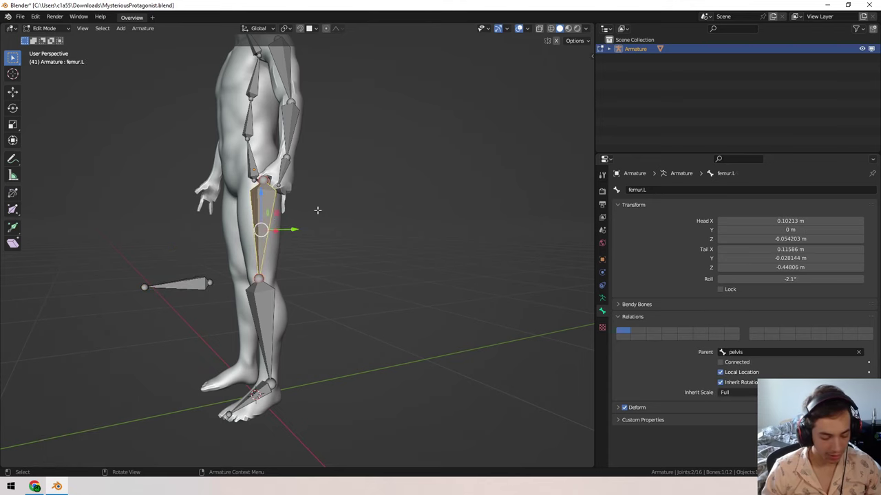
pyautogui.press('g')
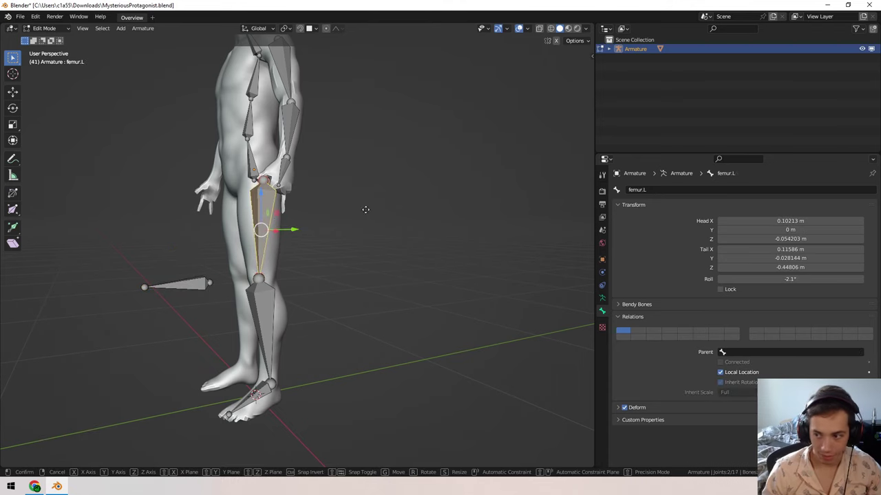
pyautogui.rightClick(346, 179)
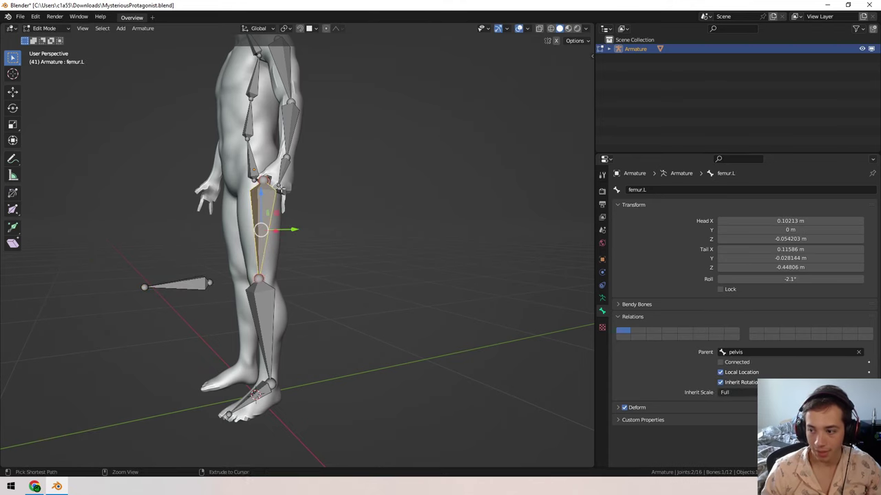
pyautogui.click(186, 285)
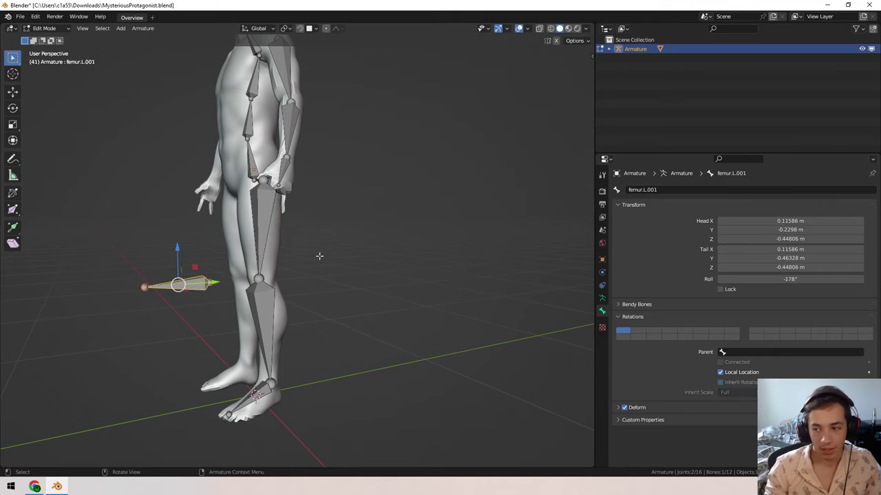
# - Extrude a bone about 0.25 m forward along Y from the left knee joint
pyautogui.click(259, 277)
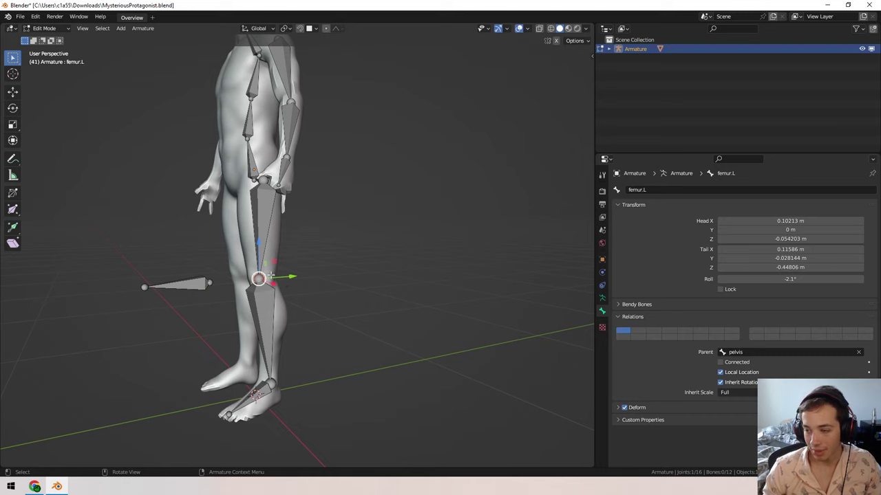
pyautogui.press('e')
pyautogui.press('y')
pyautogui.click(296, 258)
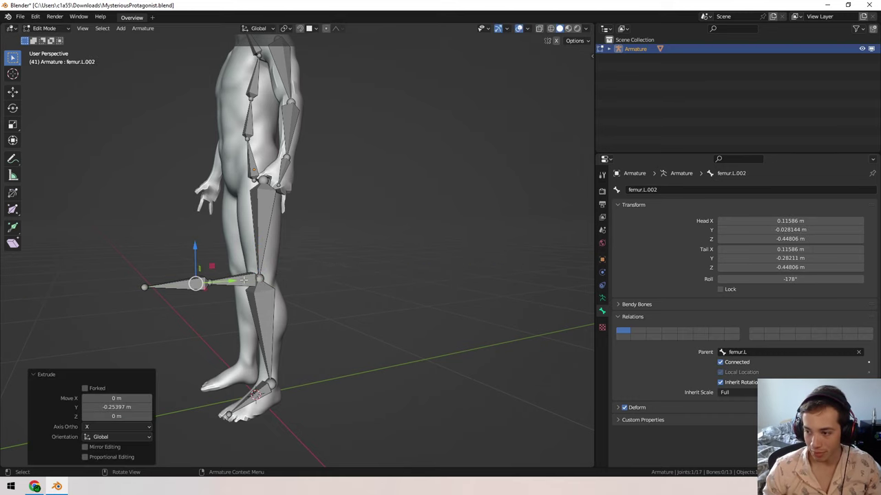
# - Clear the new knee bone's parent and move it about 0.42 m forward along Y
pyautogui.hotkey('alt', 'p')
pyautogui.click(308, 255)
pyautogui.press('g')
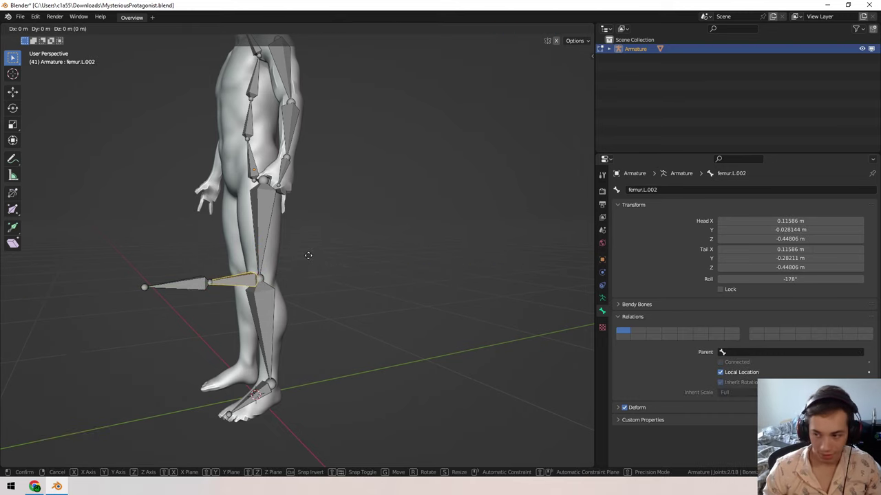
pyautogui.press('x')
pyautogui.press('y')
pyautogui.click(188, 282)
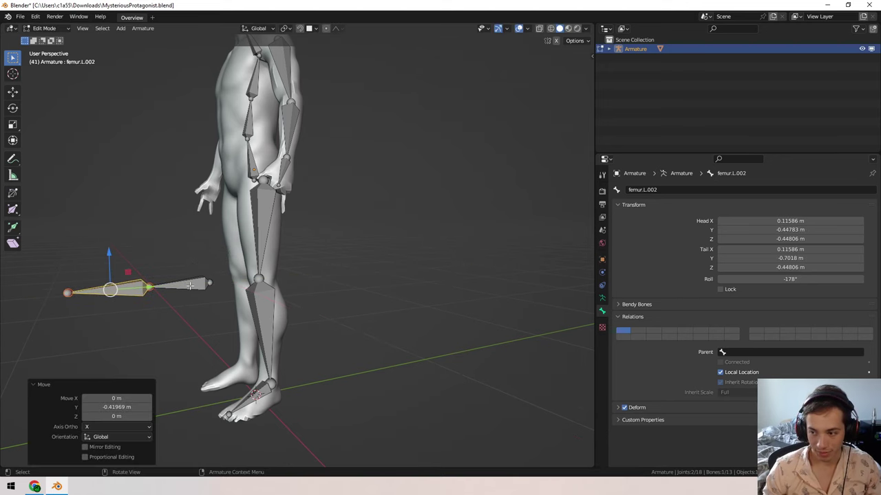
# - Delete the floating bone nearer the knee and select the remaining one in front of it
pyautogui.click(189, 287)
pyautogui.click(124, 289)
pyautogui.moveTo(124, 289); pyautogui.dragTo(250, 250, button='middle')
pyautogui.press('g')
pyautogui.press('y')
pyautogui.press('Escape')
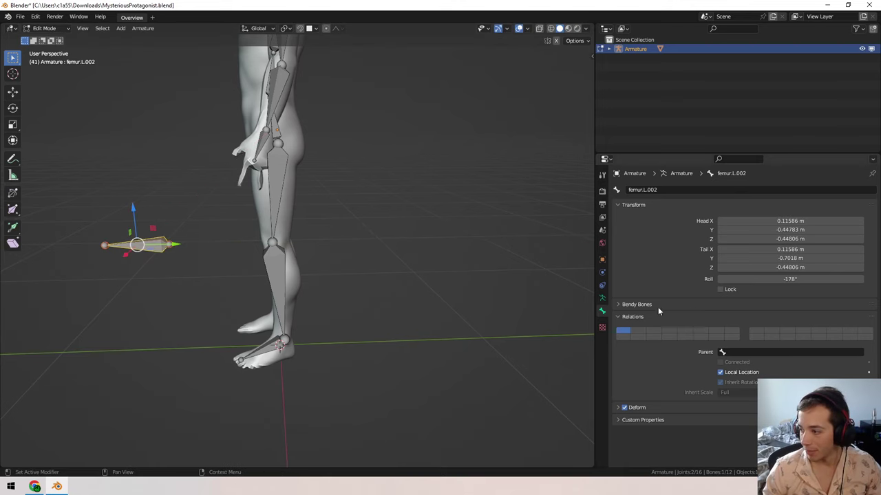
# - Try the Stick display style on the armature, then restore Octahedral
pyautogui.click(602, 299)
pyautogui.click(602, 310)
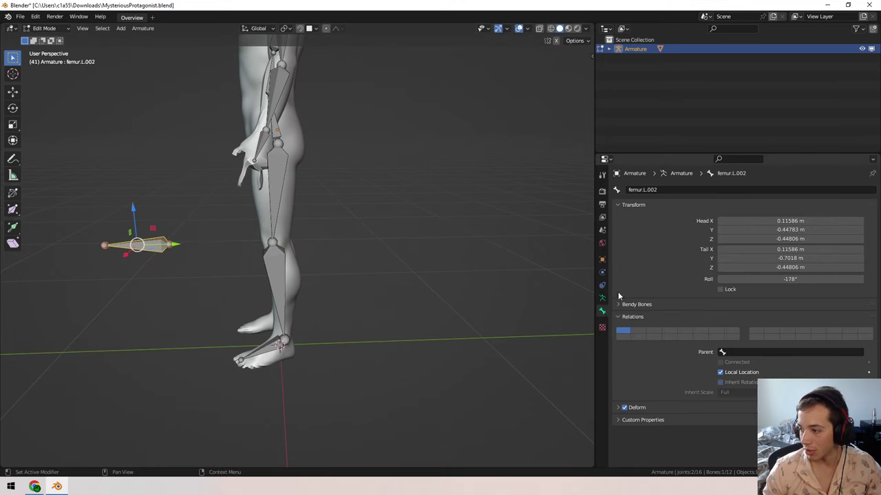
pyautogui.click(602, 300)
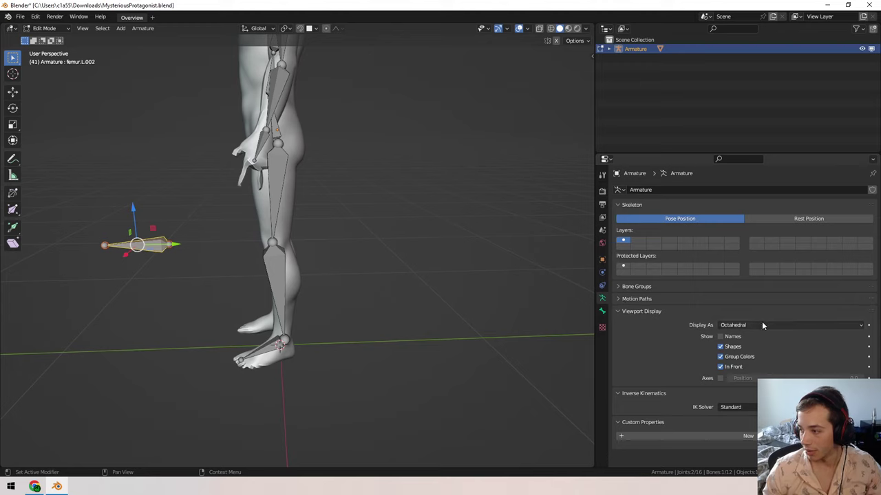
pyautogui.click(757, 325)
pyautogui.click(729, 345)
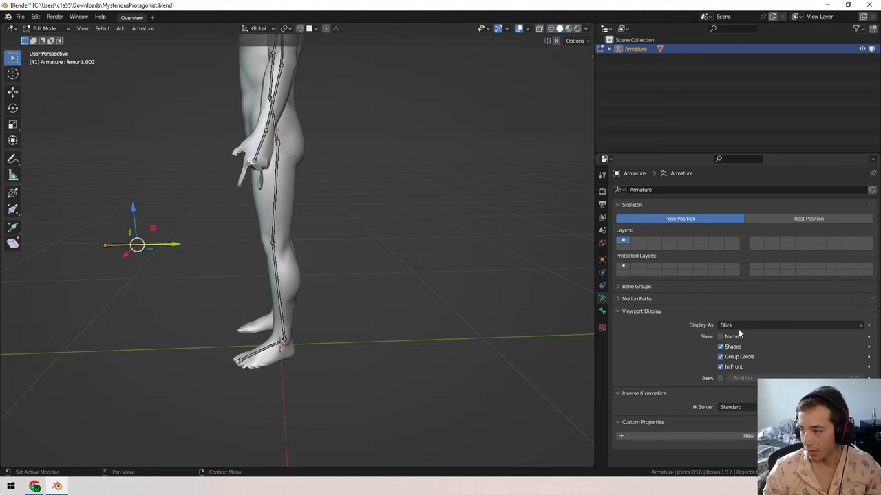
pyautogui.click(734, 325)
pyautogui.click(733, 335)
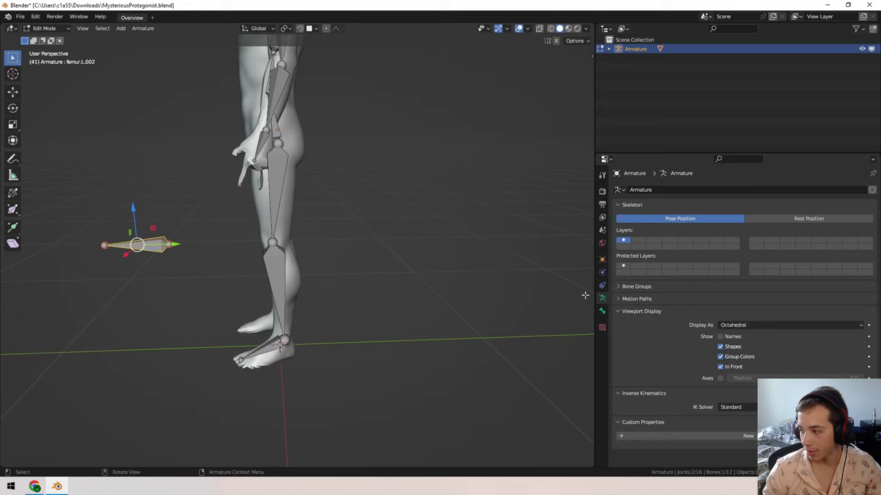
# - Disable Deform for the floating bone in front of the knee
pyautogui.click(602, 311)
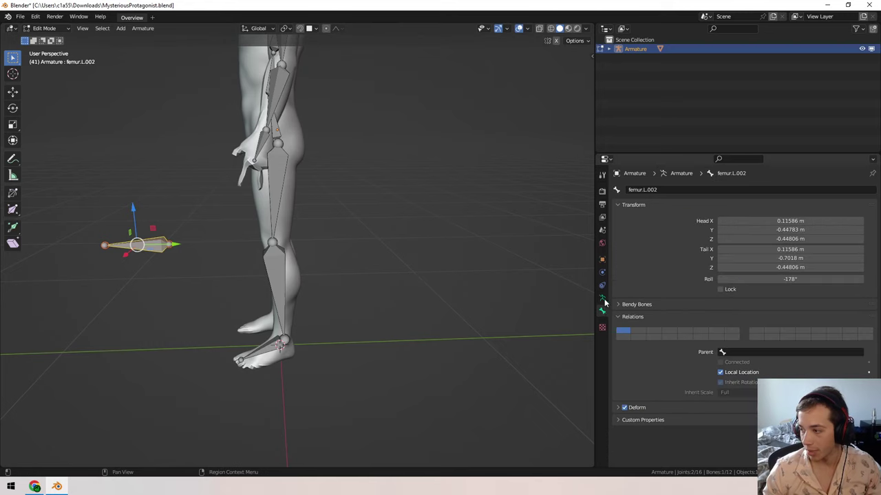
pyautogui.click(639, 305)
pyautogui.click(639, 305)
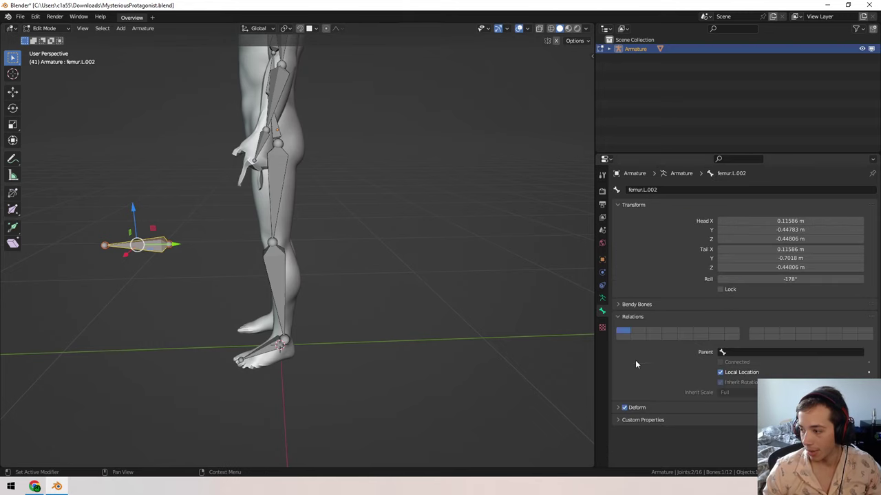
pyautogui.click(640, 408)
pyautogui.scroll(-1, 719, 234)
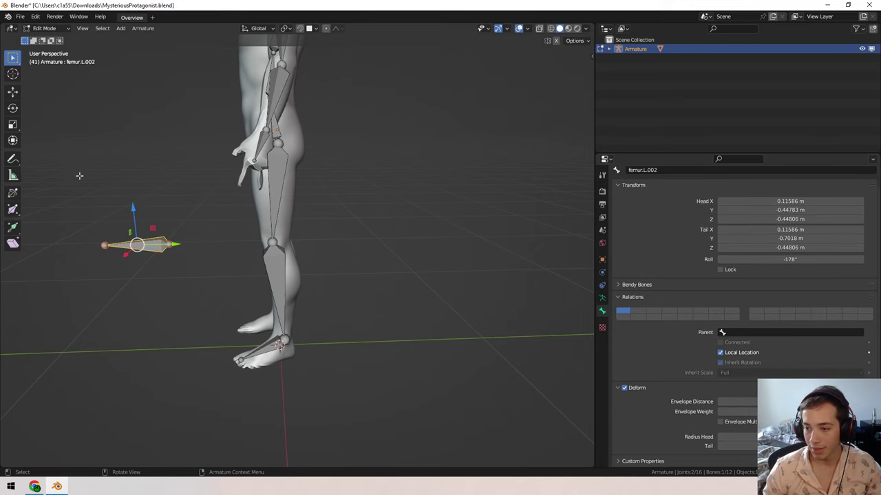
pyautogui.click(624, 389)
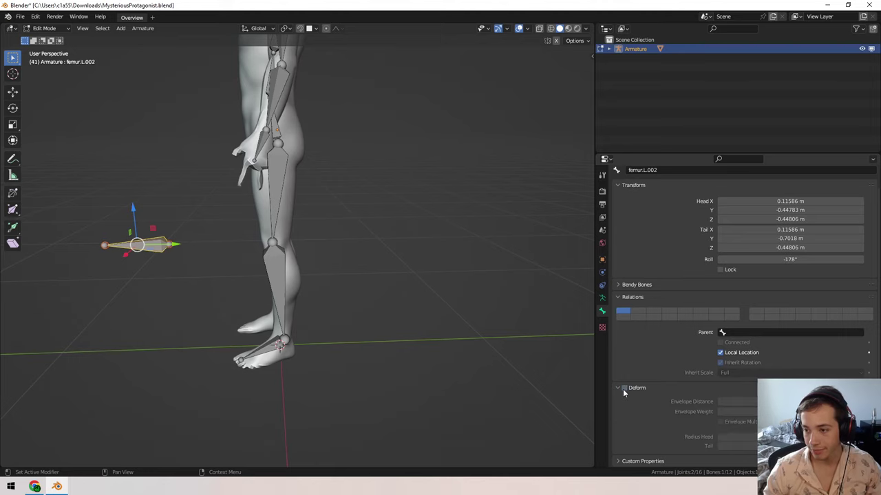
# - Extrude a bone about 0.18 m backward along Y from the left ankle joint
pyautogui.click(278, 328)
pyautogui.scroll(2, 335, 314)
pyautogui.keyDown('shift'); pyautogui.moveTo(335, 314); pyautogui.dragTo(305, 227, button='middle'); pyautogui.keyUp('shift')
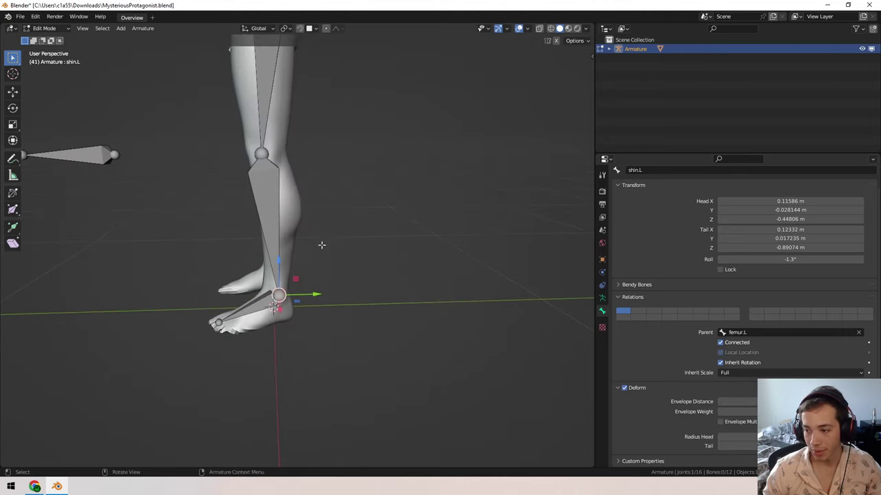
pyautogui.press('e')
pyautogui.press('y')
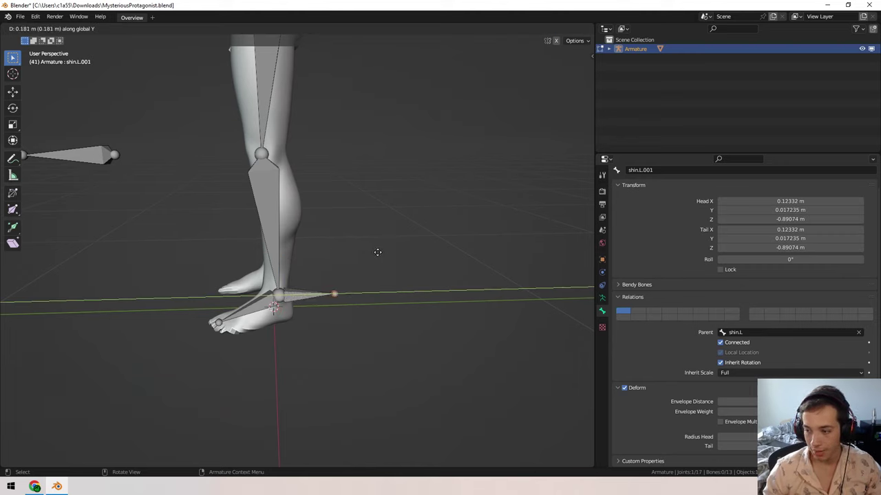
pyautogui.click(377, 252)
# - Clear the heel bone's parent and disable its Deform option
pyautogui.click(313, 295)
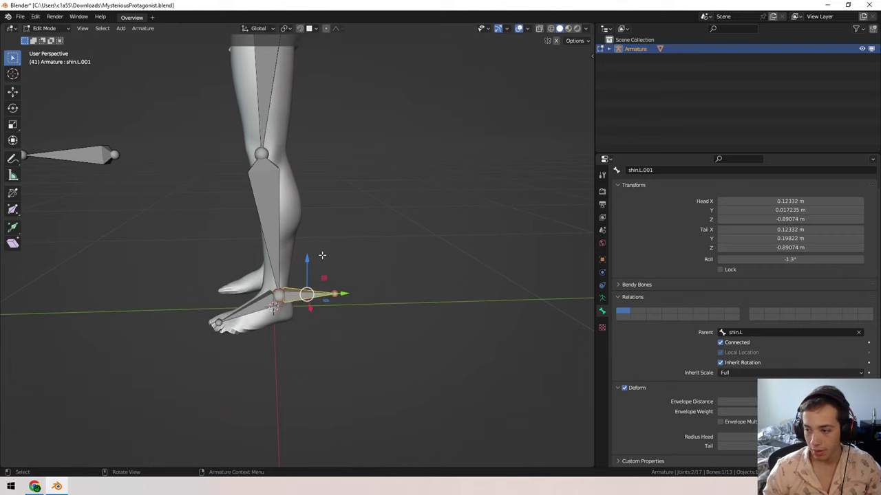
pyautogui.hotkey('alt', 'p')
pyautogui.click(343, 205)
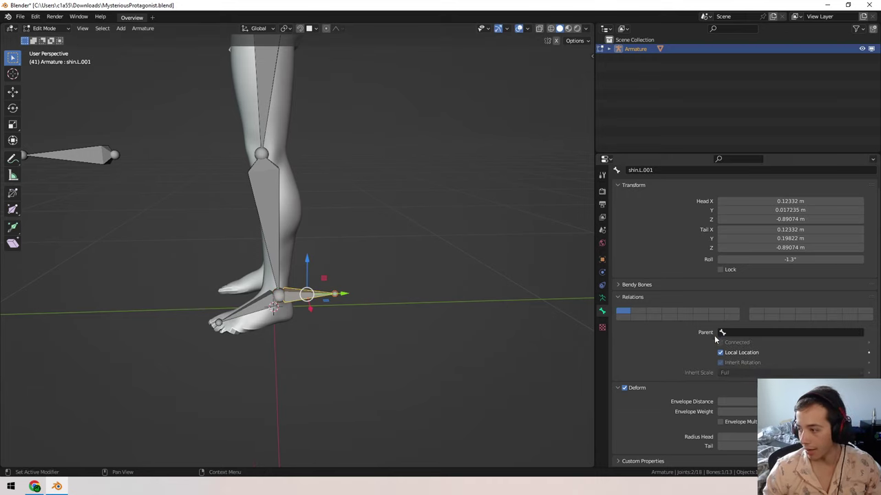
pyautogui.click(624, 388)
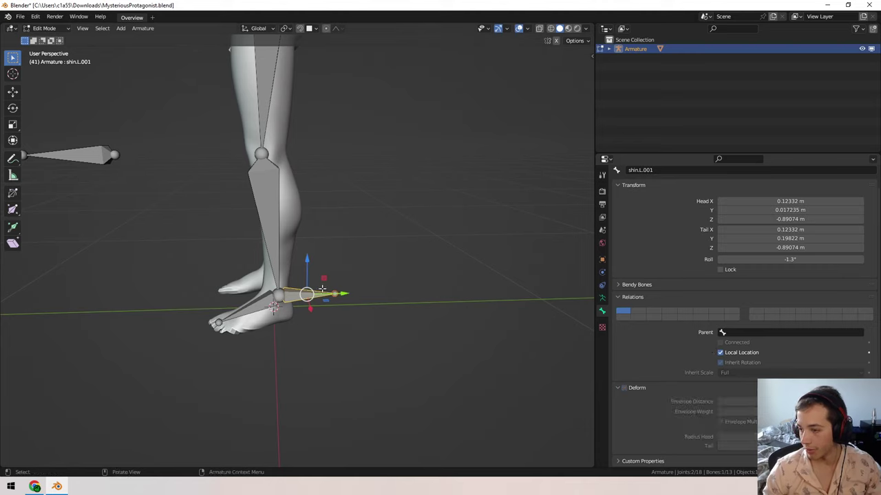
# - Rename the heel bone to Foot_IK.L
pyautogui.click(668, 170)
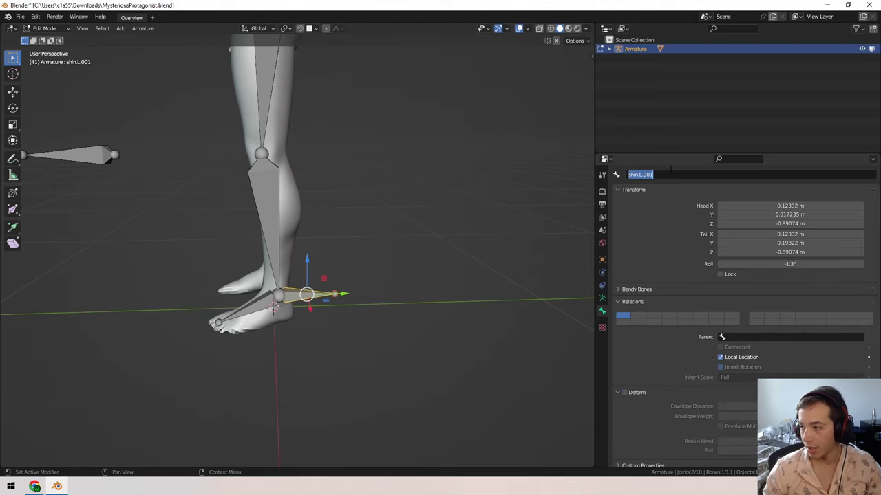
pyautogui.press('BackSpace')
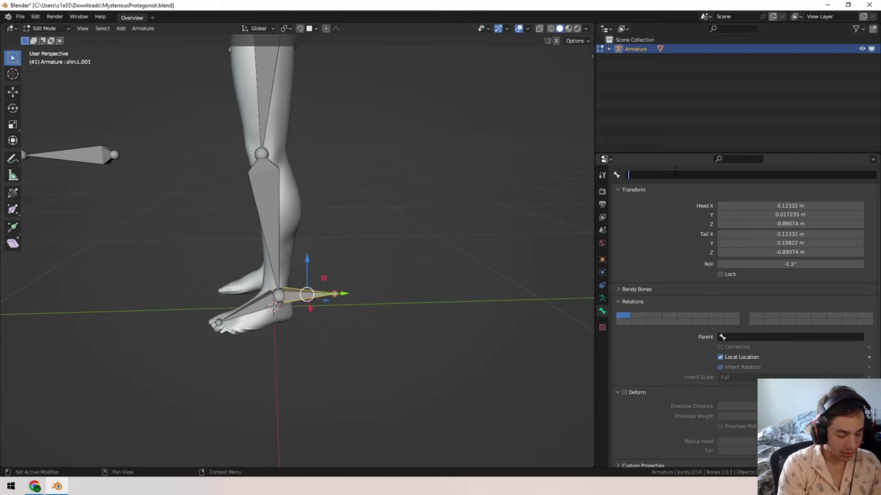
pyautogui.write('Foot')
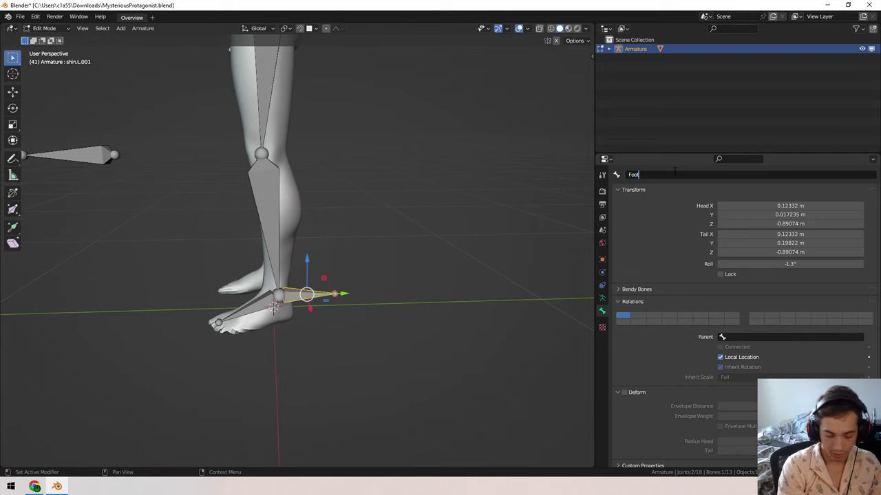
pyautogui.write('_IK')
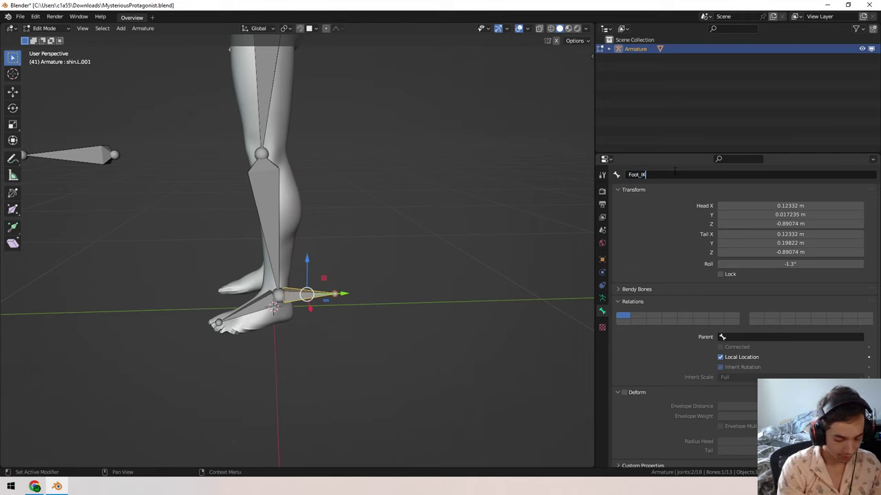
pyautogui.write('.L')
pyautogui.press('Return')
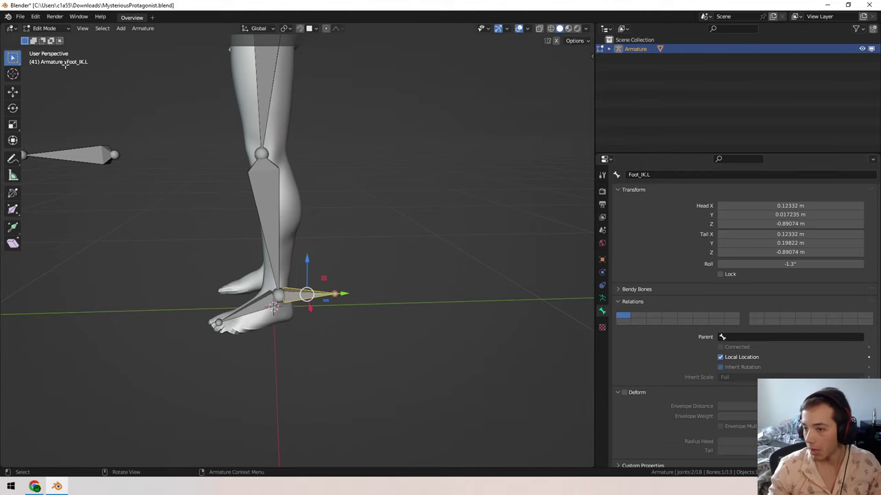
# - Rename the floating bone in front of the left knee to KneeTarget.L
pyautogui.click(78, 158)
pyautogui.doubleClick(642, 174)
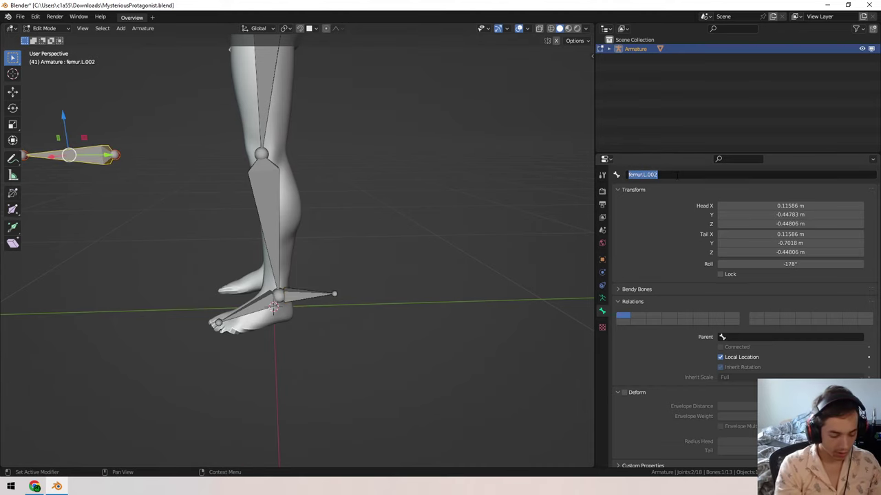
pyautogui.write('K')
pyautogui.write('K')
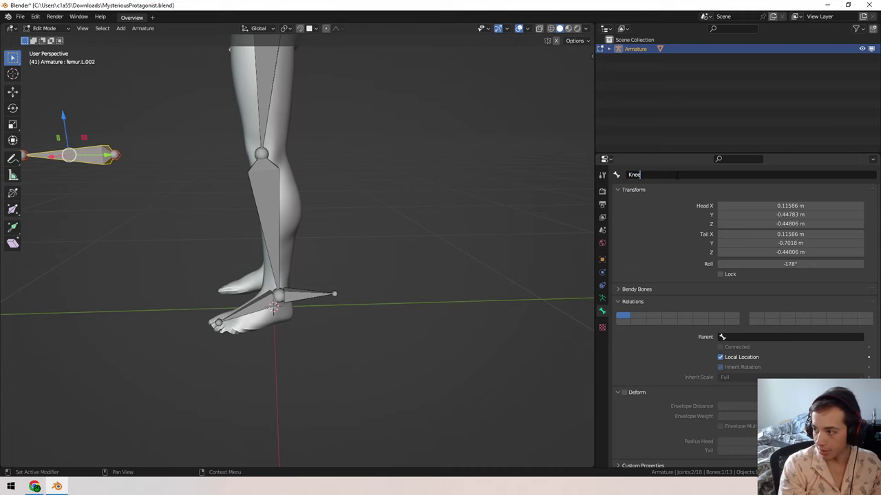
pyautogui.write('neeTarge')
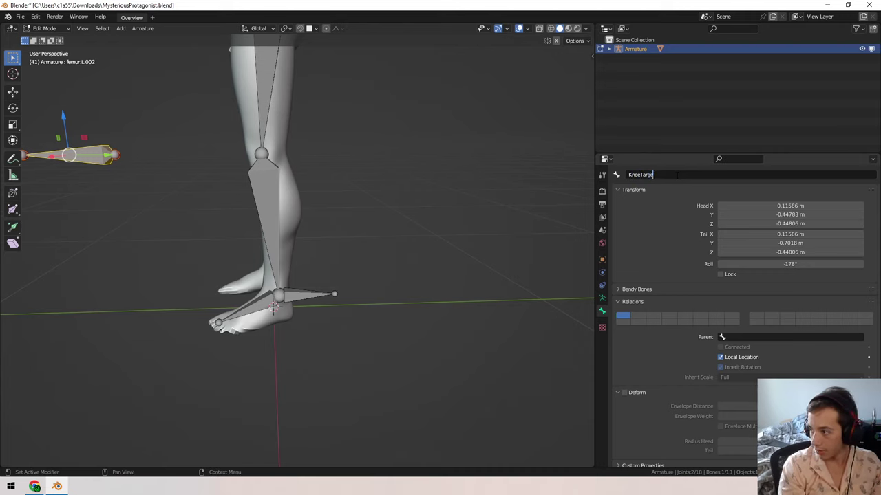
pyautogui.write('t.L')
pyautogui.press('Return')
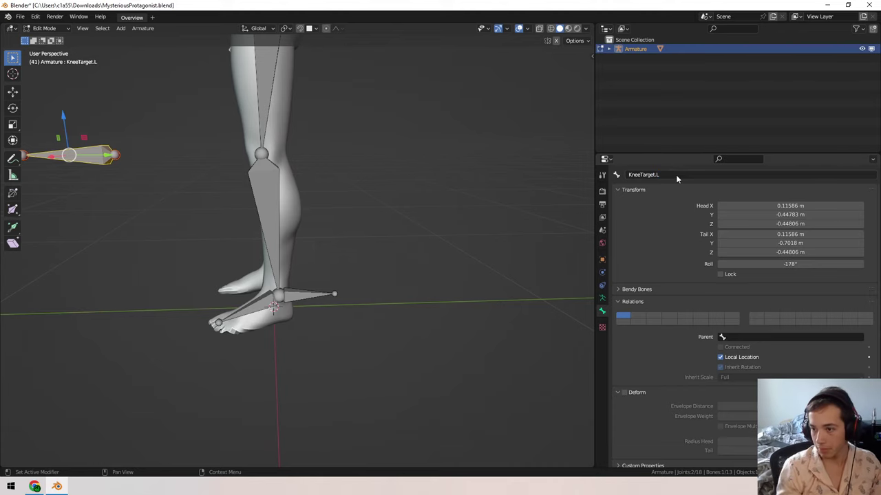
# - Select the left shin bone, switch the armature to Pose Mode and show the bone's constraint settings
pyautogui.click(264, 190)
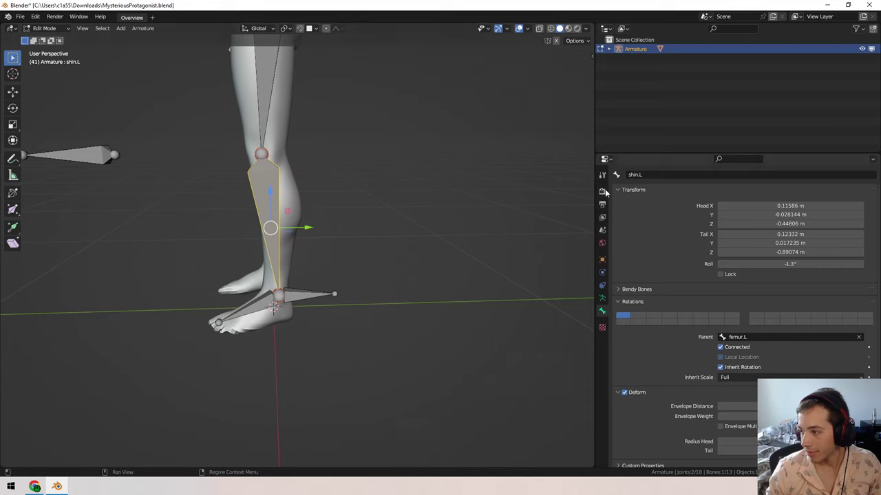
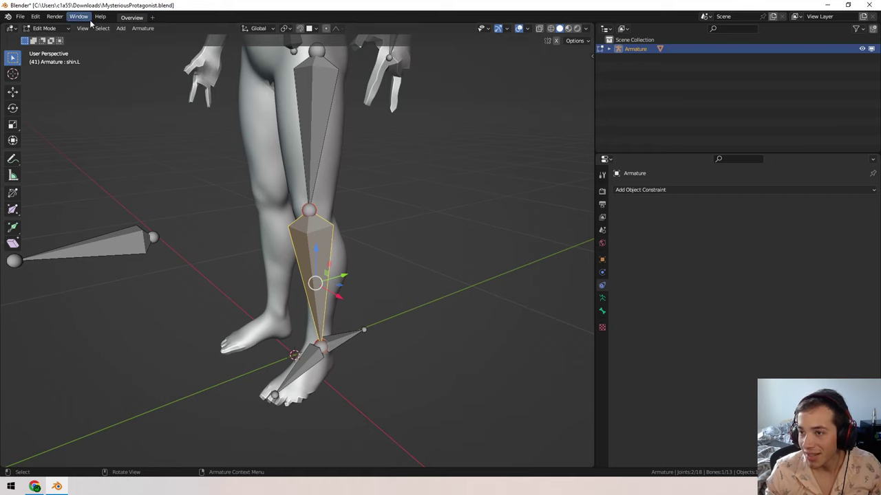
pyautogui.click(44, 28)
pyautogui.click(45, 60)
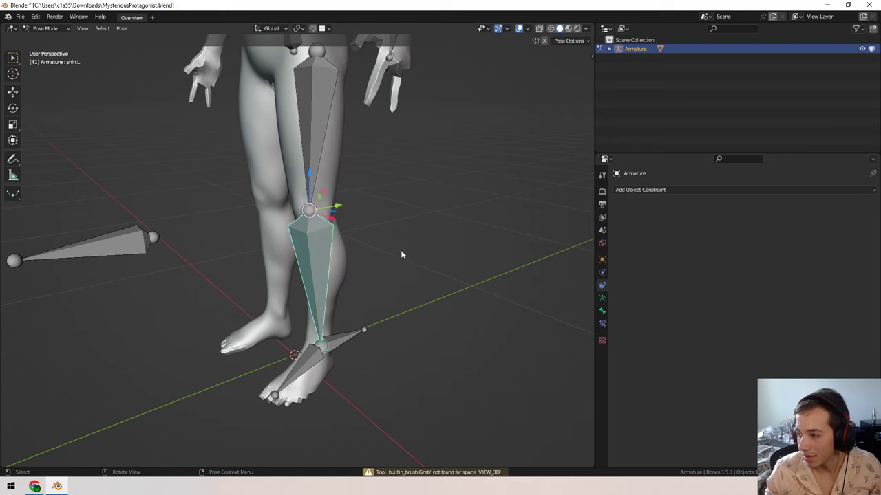
pyautogui.click(602, 310)
pyautogui.click(602, 324)
pyautogui.click(639, 190)
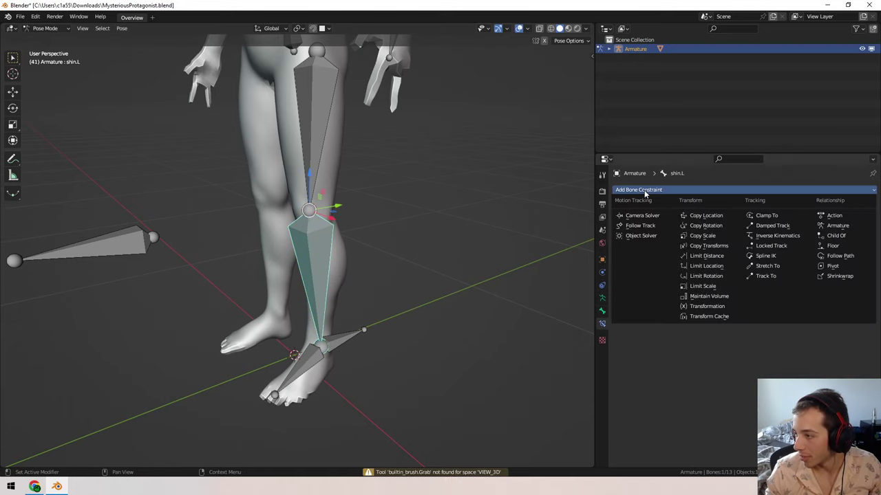
pyautogui.moveTo(344, 264); pyautogui.dragTo(328, 251, button='middle')
pyautogui.press('g')
pyautogui.click(310, 266)
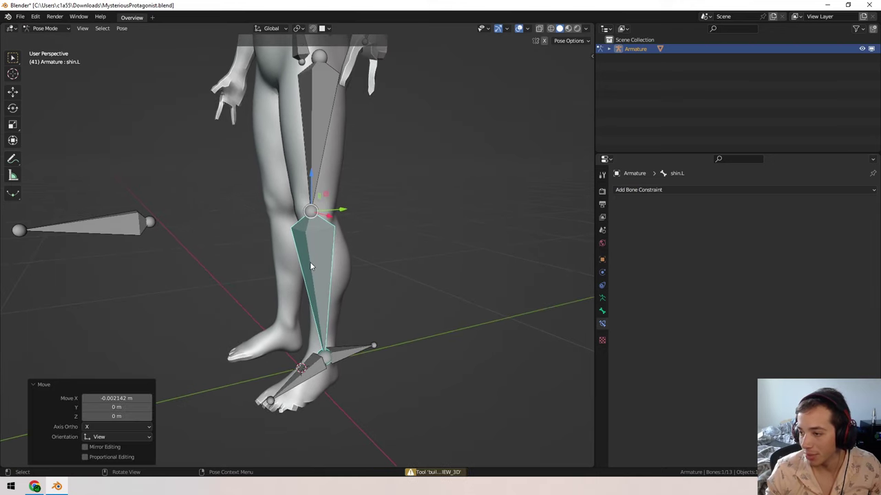
pyautogui.hotkey('ctrl', 'z')
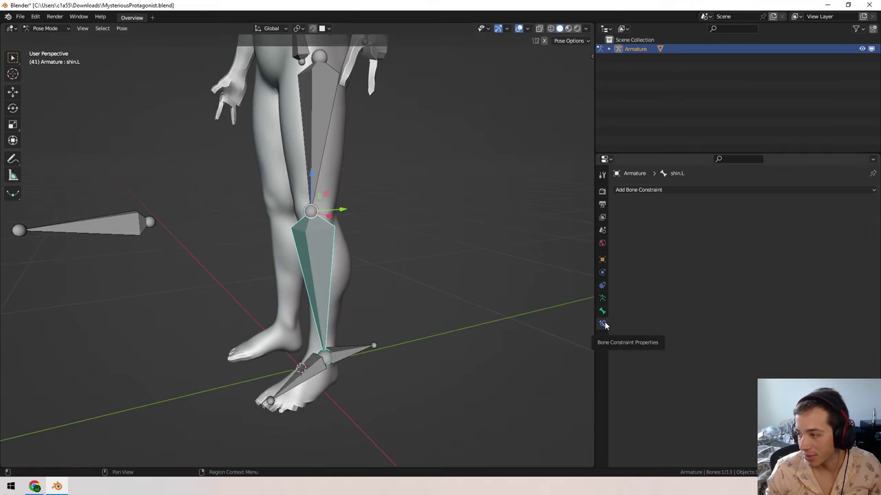
# - Add an Inverse Kinematics constraint to the left shin bone, with Armature as target and Foot_IK.L as target bone
pyautogui.click(680, 191)
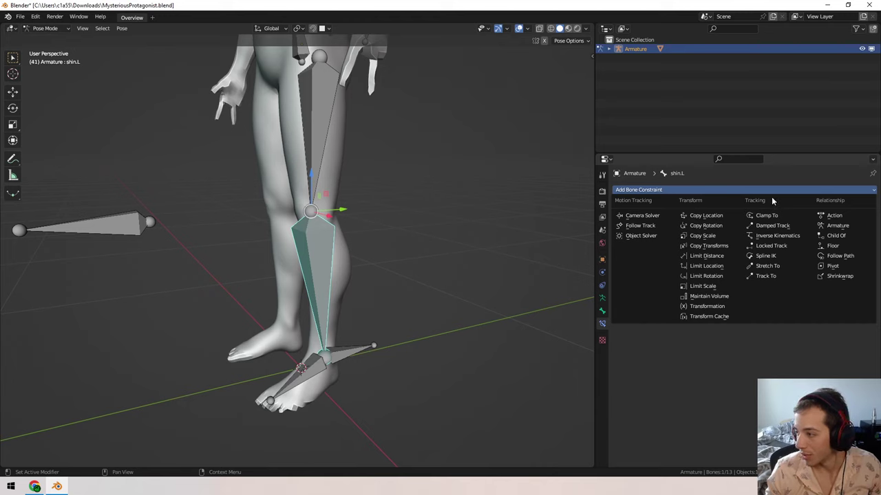
pyautogui.click(775, 238)
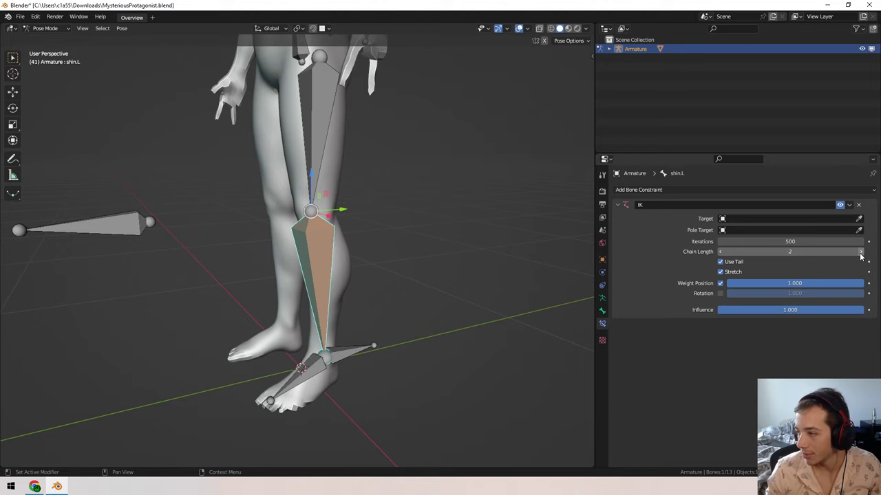
pyautogui.click(739, 218)
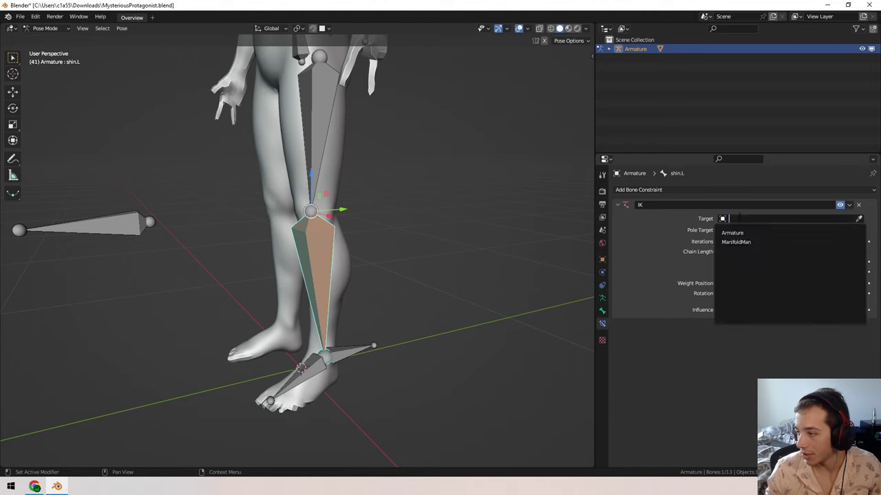
pyautogui.click(740, 232)
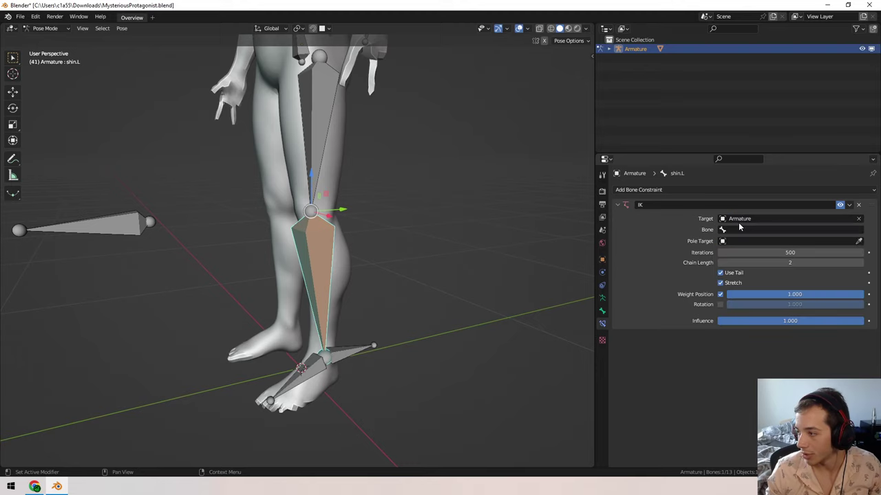
pyautogui.click(739, 230)
pyautogui.scroll(-7, 745, 289)
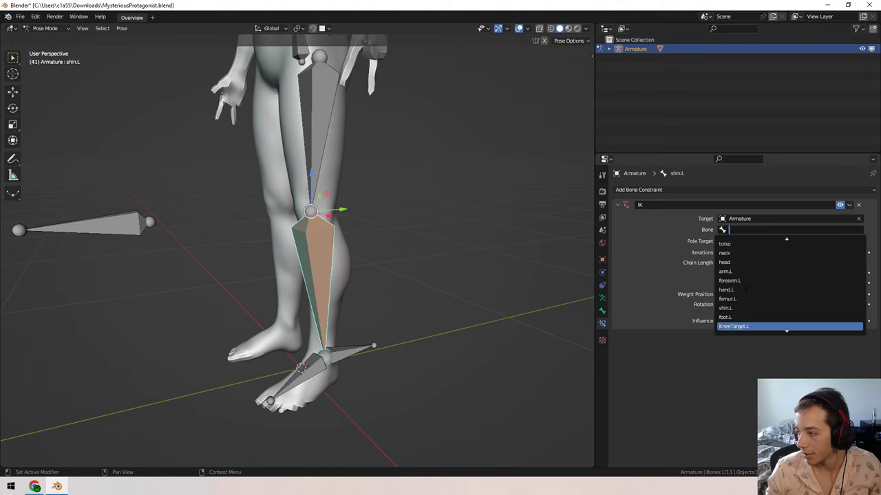
pyautogui.click(731, 327)
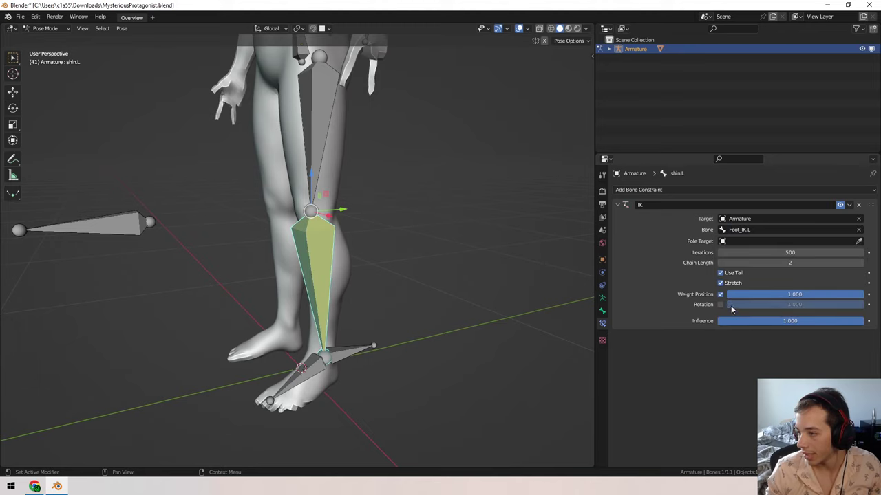
# - Set the IK constraint's pole target to Armature and its pole bone to KneeTarget.L
pyautogui.click(732, 241)
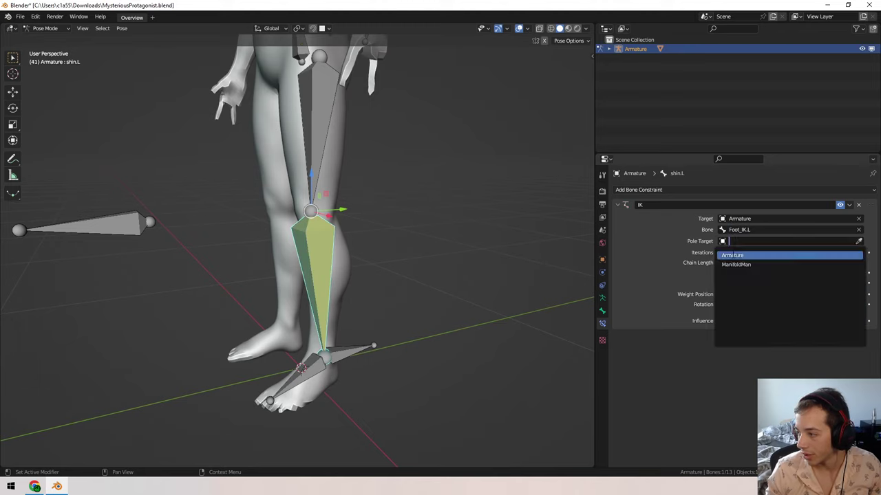
pyautogui.click(732, 255)
pyautogui.click(732, 252)
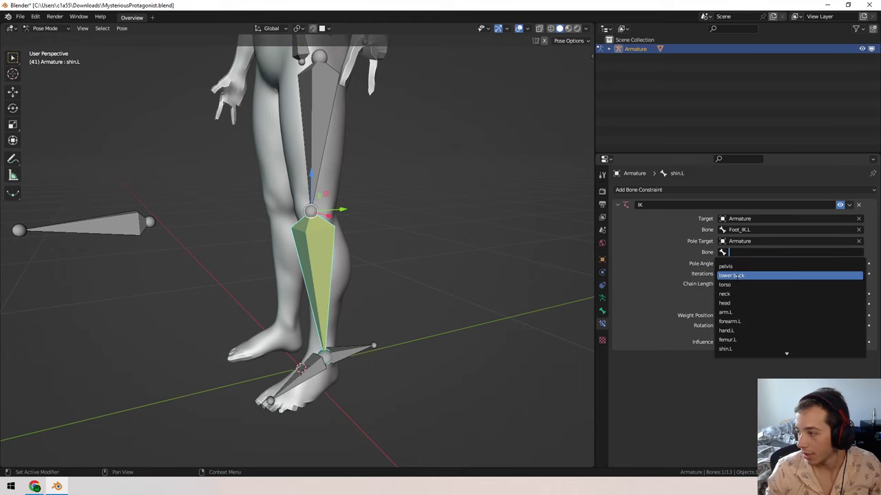
pyautogui.scroll(-5, 732, 275)
pyautogui.click(734, 344)
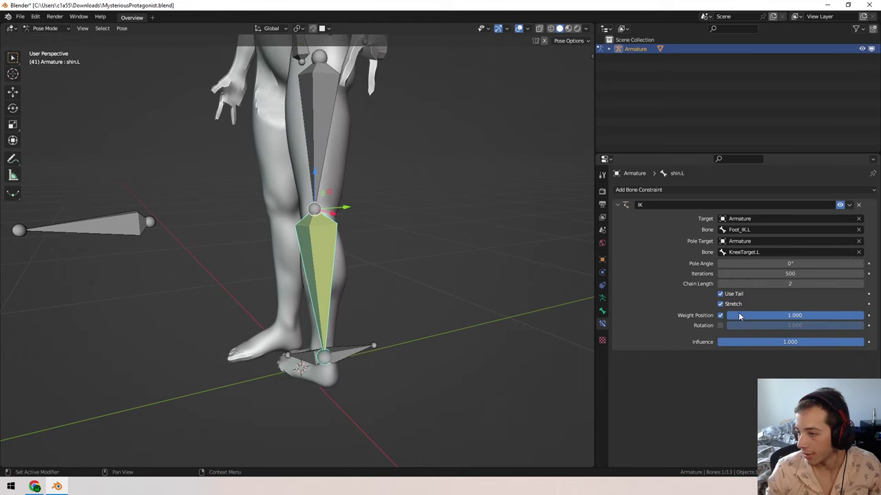
pyautogui.moveTo(360, 345); pyautogui.dragTo(354, 312, button='middle')
pyautogui.click(348, 308)
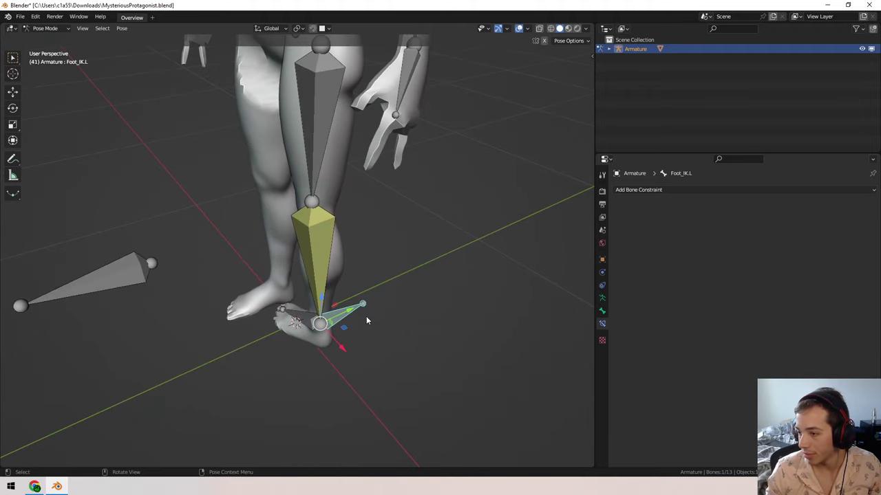
pyautogui.press('r')
pyautogui.rightClick(366, 292)
# - Try a pole angle of 90° on the left shin bone's IK constraint
pyautogui.click(315, 266)
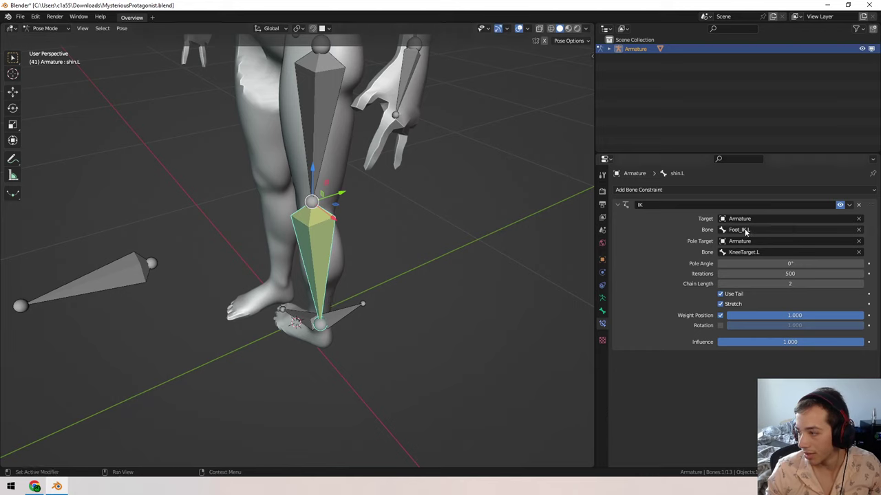
pyautogui.click(731, 263)
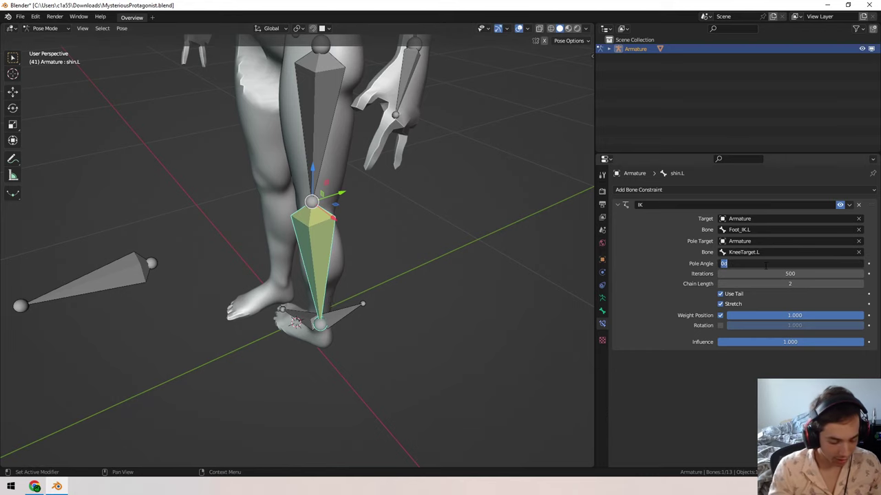
pyautogui.write('90')
pyautogui.press('Return')
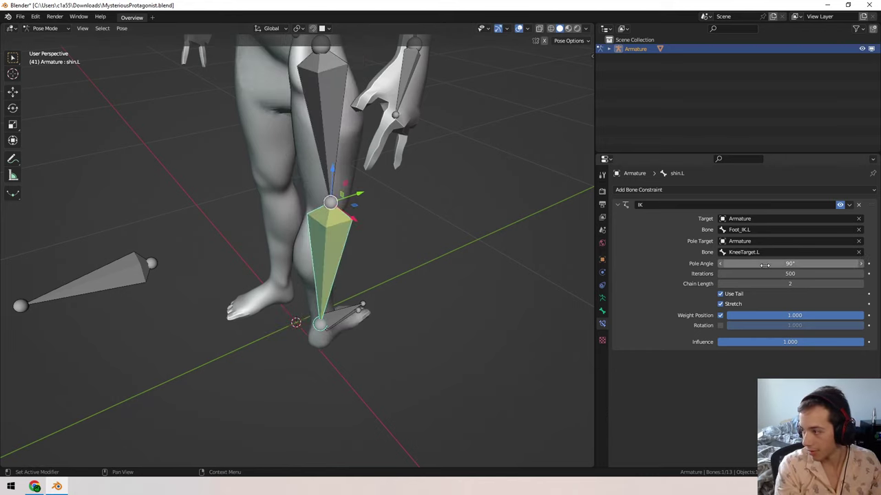
# - Set the shin IK constraint's pole angle to -90°
pyautogui.moveTo(463, 231); pyautogui.dragTo(481, 189, button='middle')
pyautogui.click(796, 263)
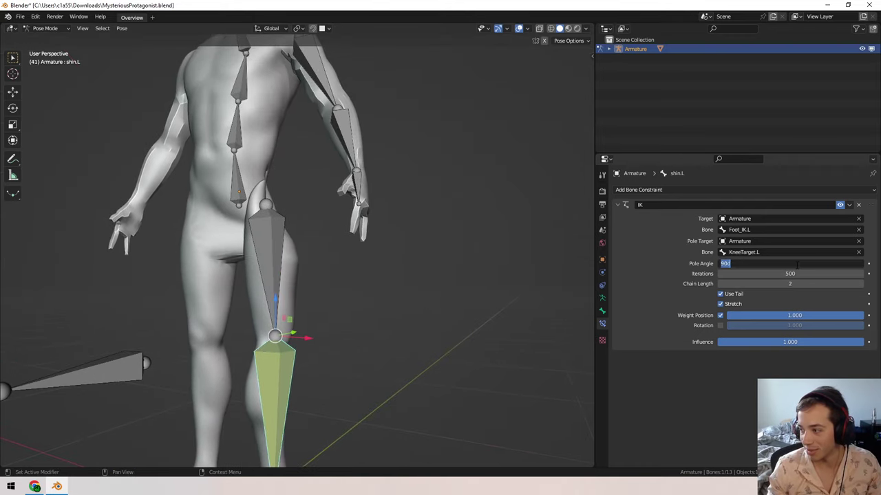
pyautogui.press('Return')
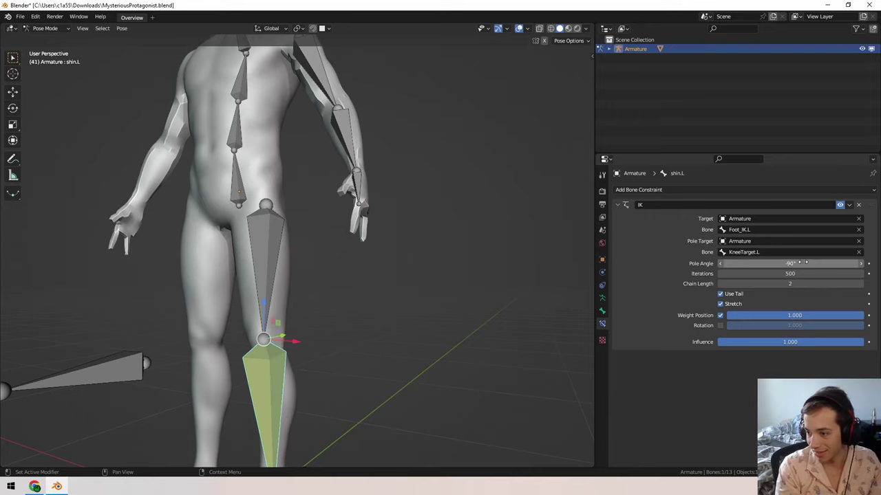
# - Raise the Foot_IK.L bone along the global Z axis to test the bending of the left leg
pyautogui.moveTo(535, 197); pyautogui.dragTo(350, 327, button='middle')
pyautogui.click(377, 346)
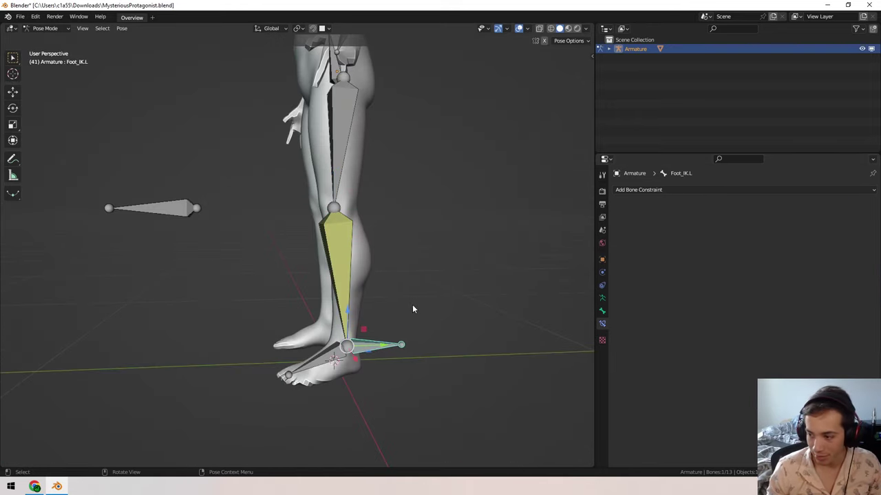
pyautogui.press('g')
pyautogui.press('z')
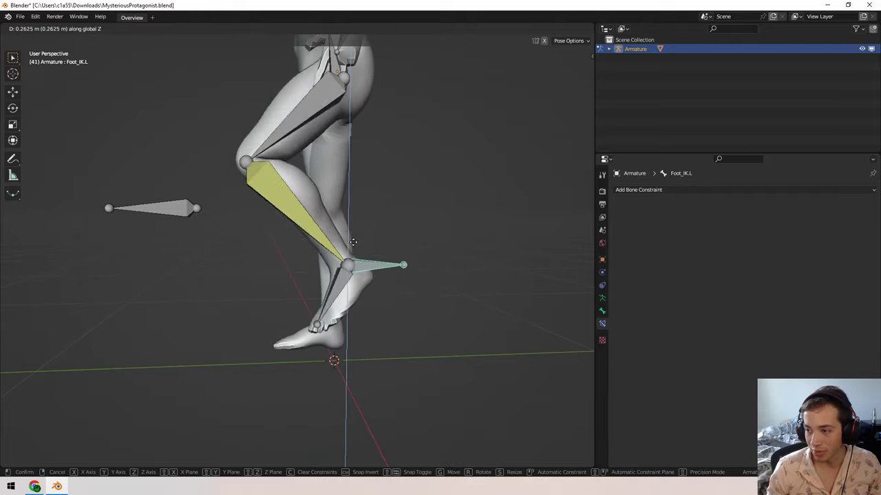
pyautogui.click(362, 170)
# - Try moving the KneeTarget.L bone out to the character's left side to swing the knee
pyautogui.moveTo(362, 170); pyautogui.dragTo(224, 303, button='middle')
pyautogui.click(222, 303)
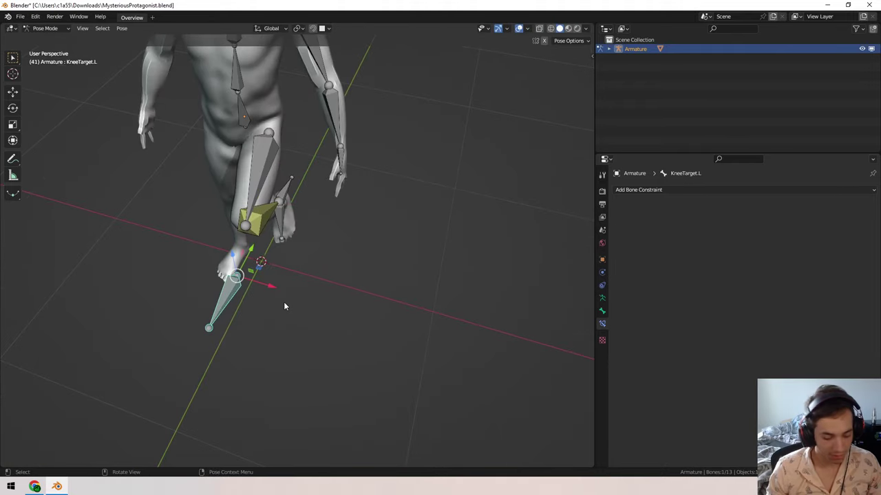
pyautogui.press('g')
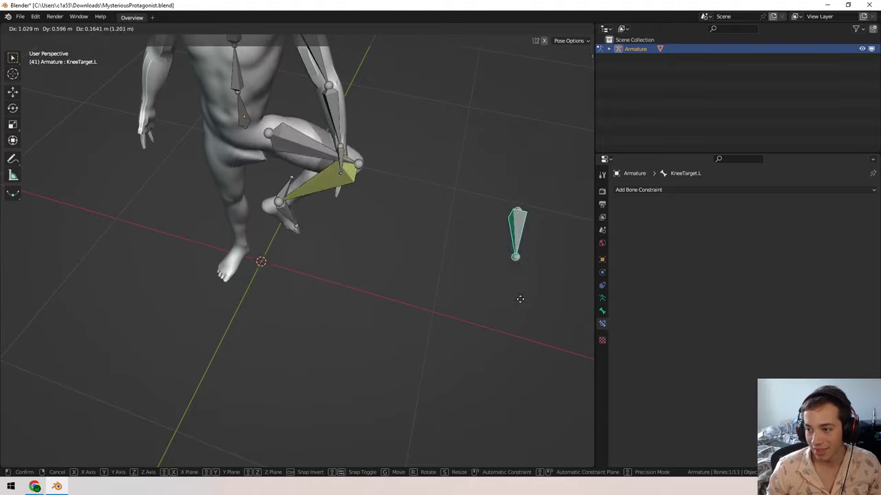
pyautogui.click(516, 211)
# - Lower the Foot_IK.L bone about 0.35 m along the global Z axis
pyautogui.moveTo(516, 211); pyautogui.dragTo(356, 223, button='middle')
pyautogui.click(357, 222)
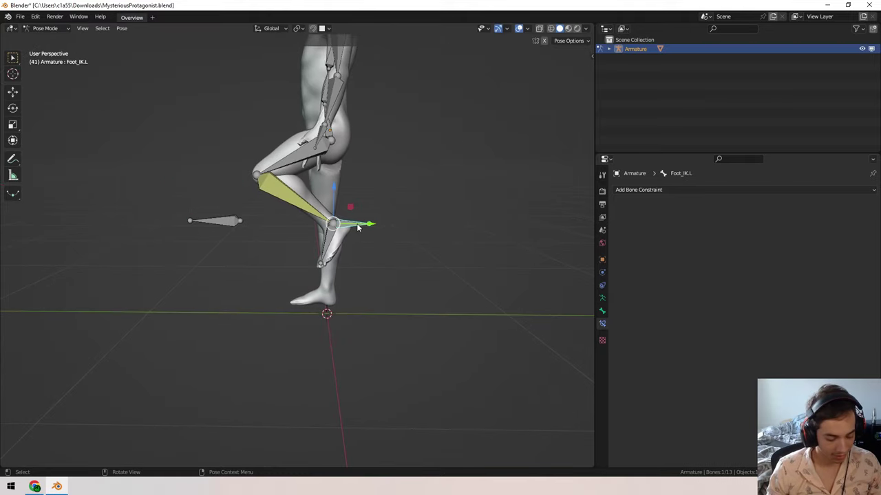
pyautogui.press('g')
pyautogui.press('z')
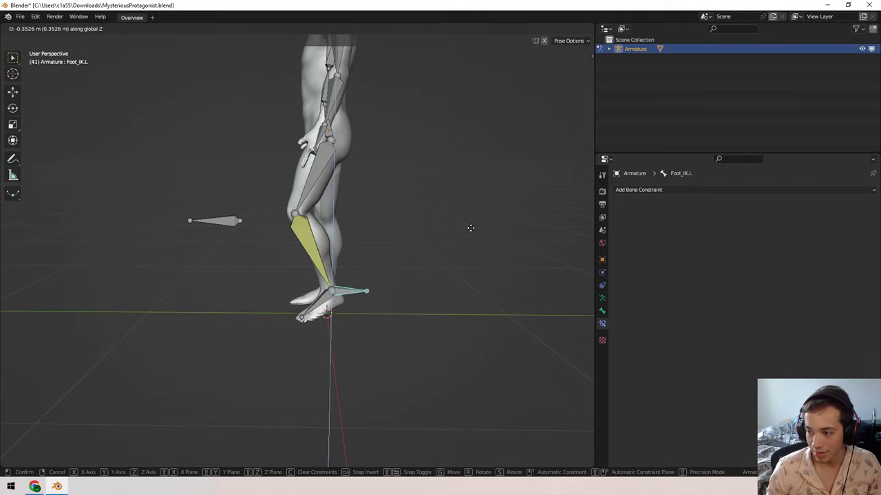
pyautogui.click(435, 230)
# - Move the Foot_IK.L bone about 0.29 m forward along the global Y axis
pyautogui.press('g')
pyautogui.press('x')
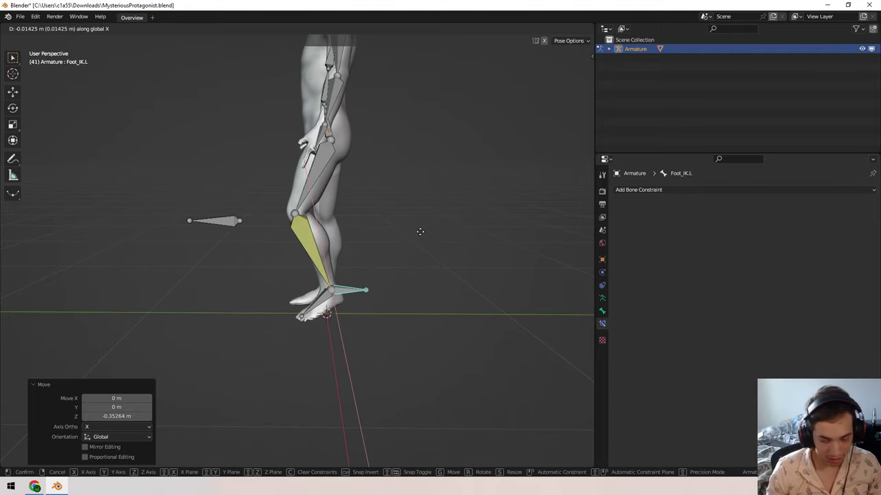
pyautogui.press('y')
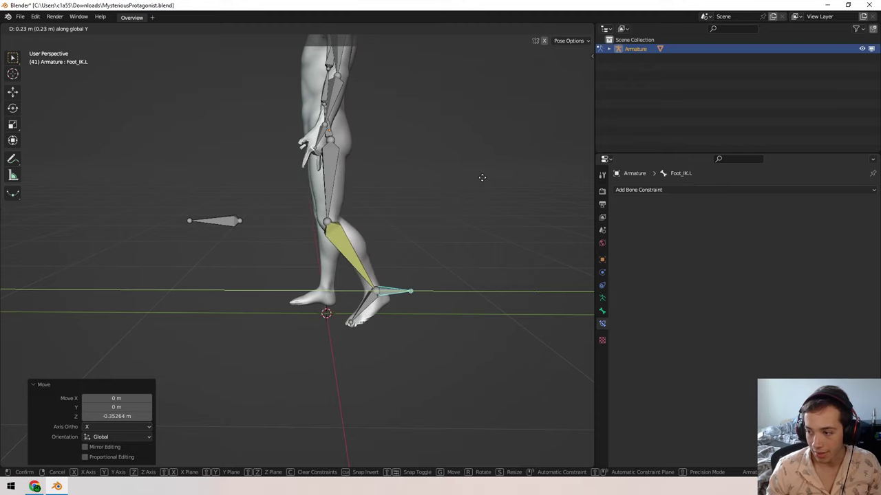
pyautogui.click(370, 208)
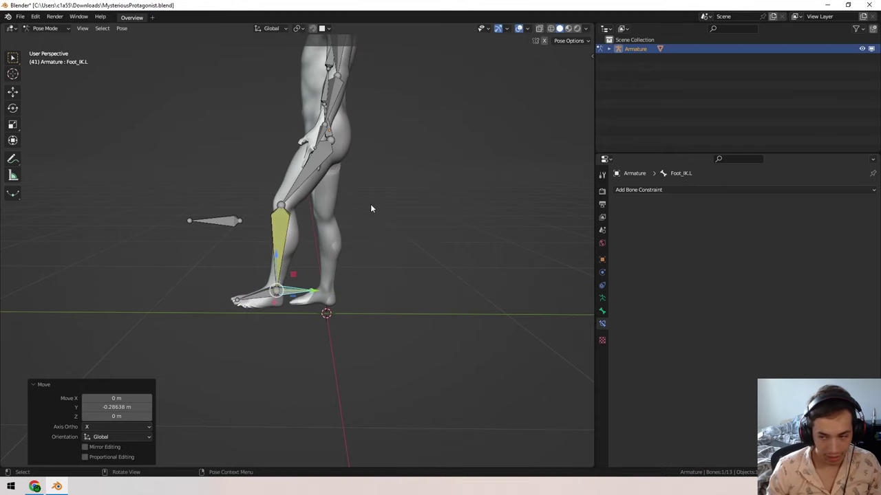
# - Raise the Foot_IK.L bone about 0.19 m along the global Z axis and move it about 0.25 m forward along the global Y axis
pyautogui.press('g')
pyautogui.press('z')
pyautogui.click(358, 190)
pyautogui.press('g')
pyautogui.press('x')
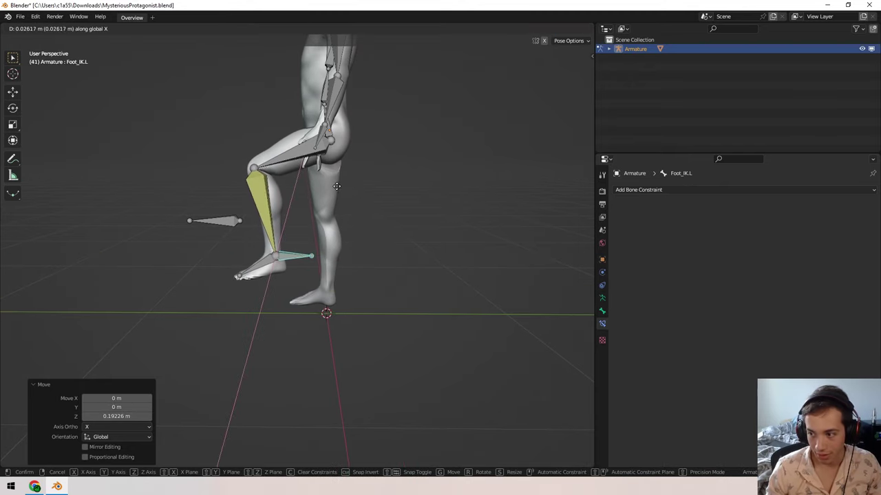
pyautogui.press('y')
pyautogui.click(303, 196)
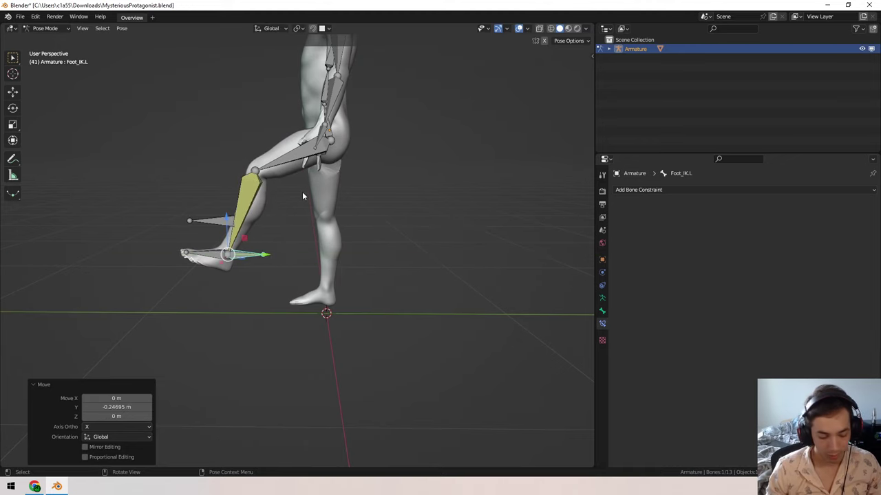
# - Undo the test moves of the Foot_IK.L bone back to the straight standing pose of the left leg
pyautogui.moveTo(303, 193); pyautogui.dragTo(310, 185, button='middle')
pyautogui.press('g')
pyautogui.rightClick(311, 184)
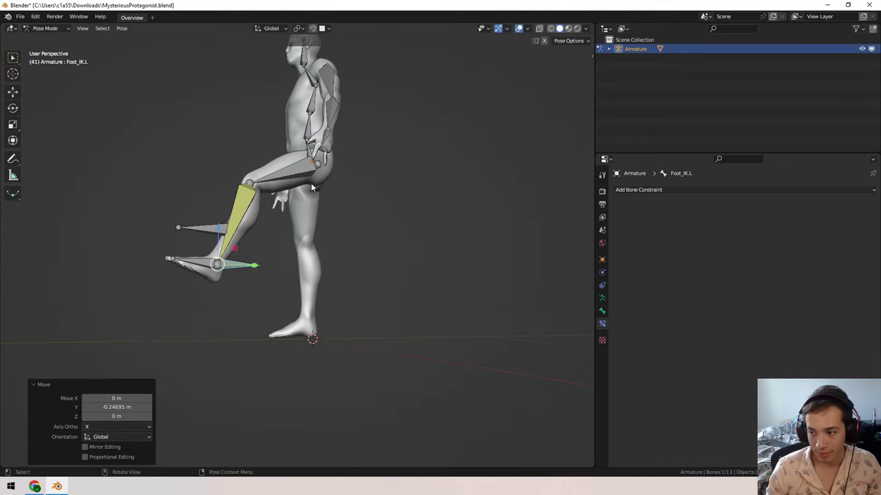
pyautogui.hotkey('ctrl', 'z')
pyautogui.hotkey('ctrl', 'z')
pyautogui.hotkey('ctrl', 'z')
pyautogui.hotkey('ctrl', 'z')
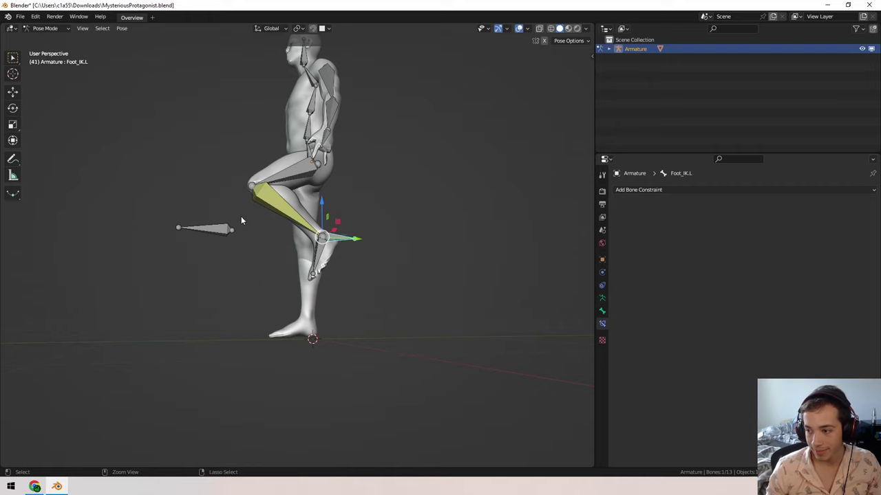
pyautogui.click(241, 220)
pyautogui.hotkey('ctrl', 'z')
# - Parent the foot.L bone to the Foot_IK.L bone with Keep Offset in Edit Mode and return to Pose Mode
pyautogui.scroll(3, 320, 315)
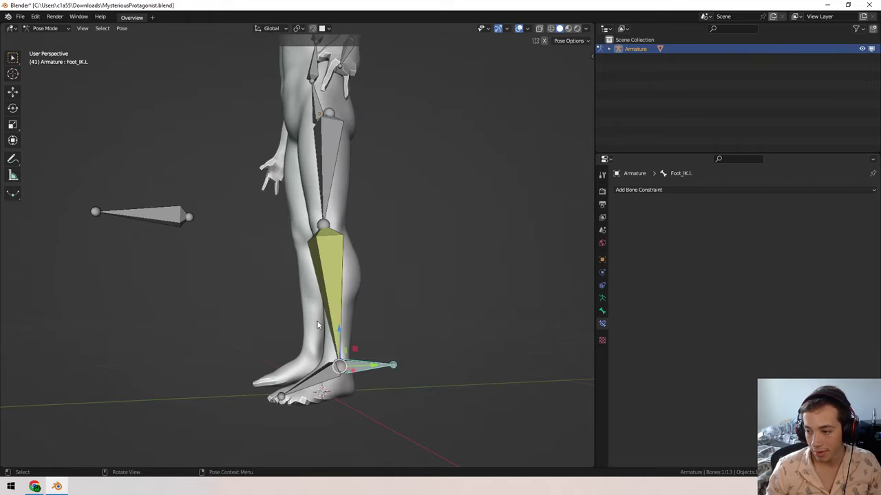
pyautogui.keyDown('shift'); pyautogui.moveTo(353, 313); pyautogui.dragTo(549, 232, button='middle'); pyautogui.keyUp('shift')
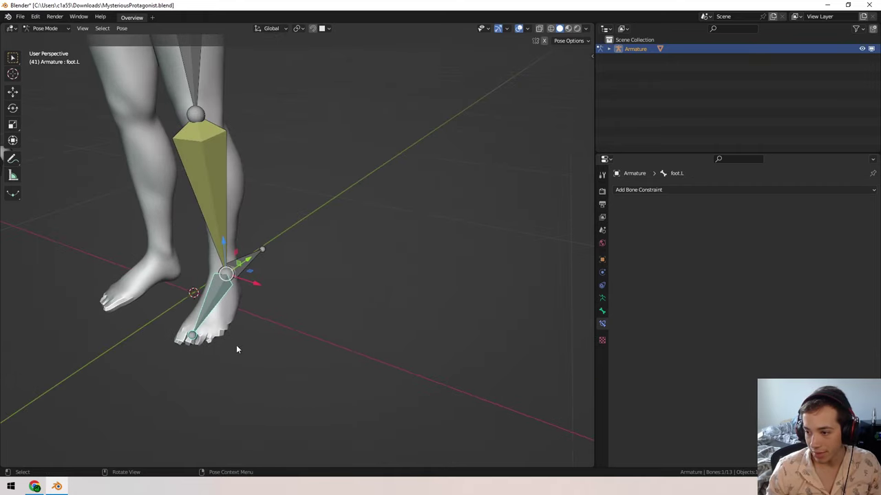
pyautogui.moveTo(219, 299); pyautogui.dragTo(265, 295, button='middle')
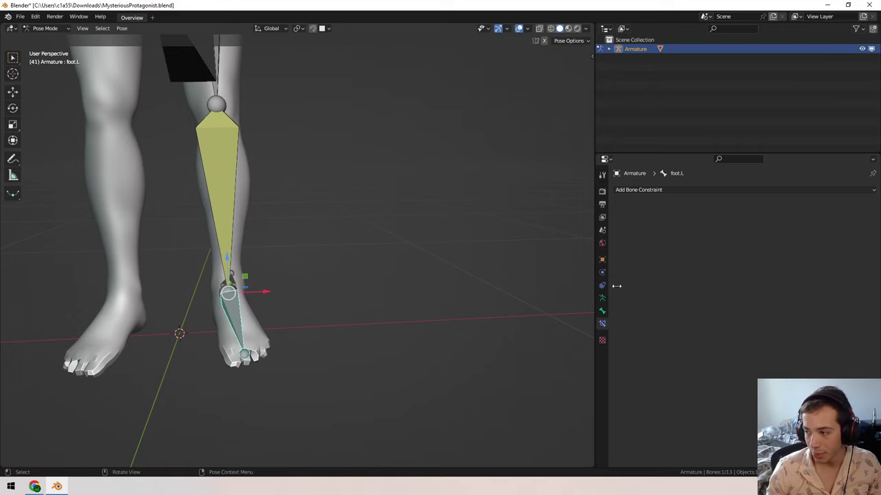
pyautogui.moveTo(288, 261); pyautogui.dragTo(289, 301, button='middle')
pyautogui.click(45, 28)
pyautogui.click(46, 50)
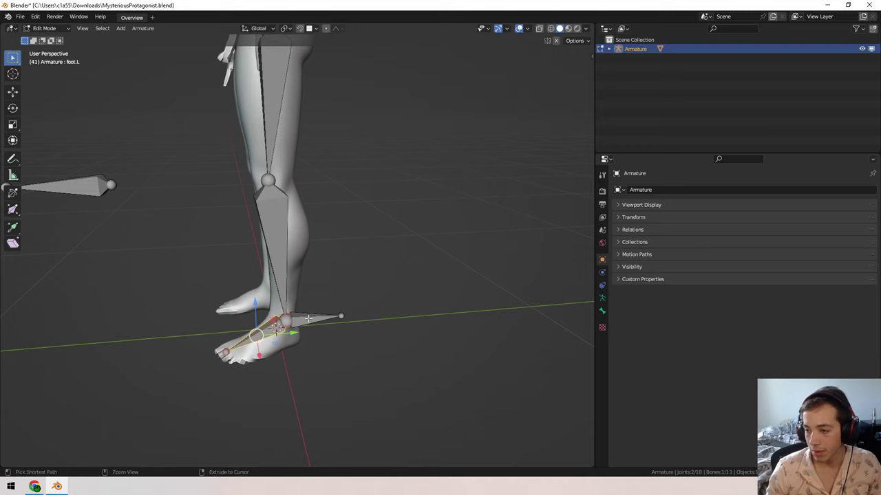
pyautogui.hotkey('ctrl', 'p')
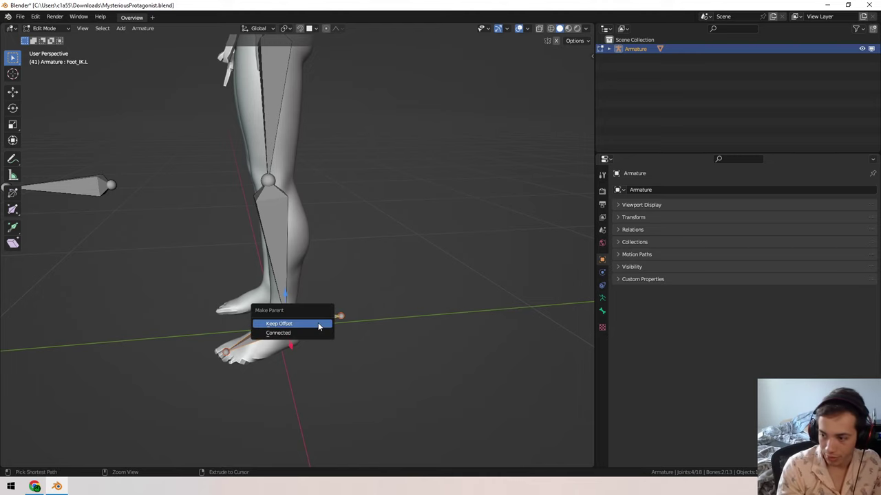
pyautogui.click(318, 327)
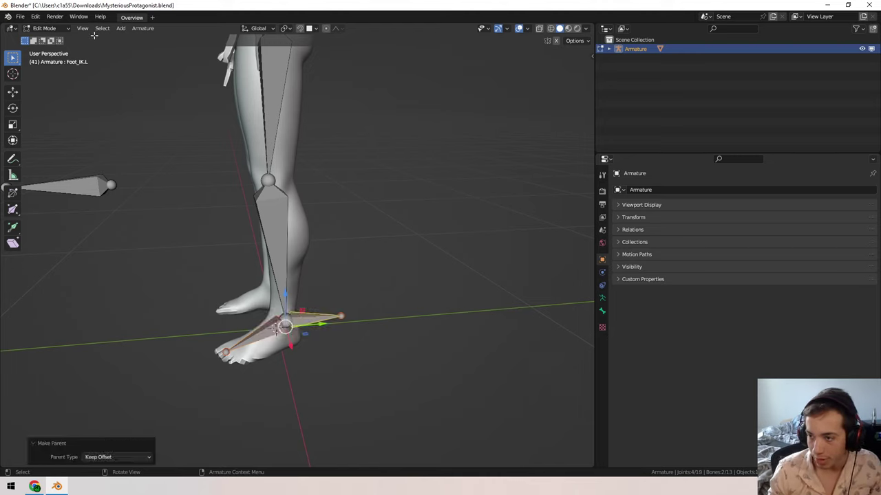
pyautogui.click(46, 28)
pyautogui.click(48, 59)
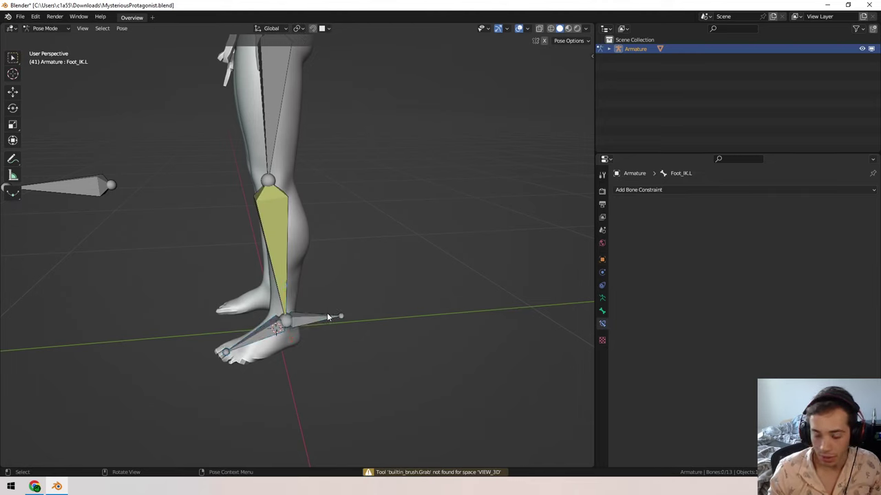
# - Try moving the Foot_IK.L bone freely and rotating it about the global Z axis to test the parented foot
pyautogui.press('g')
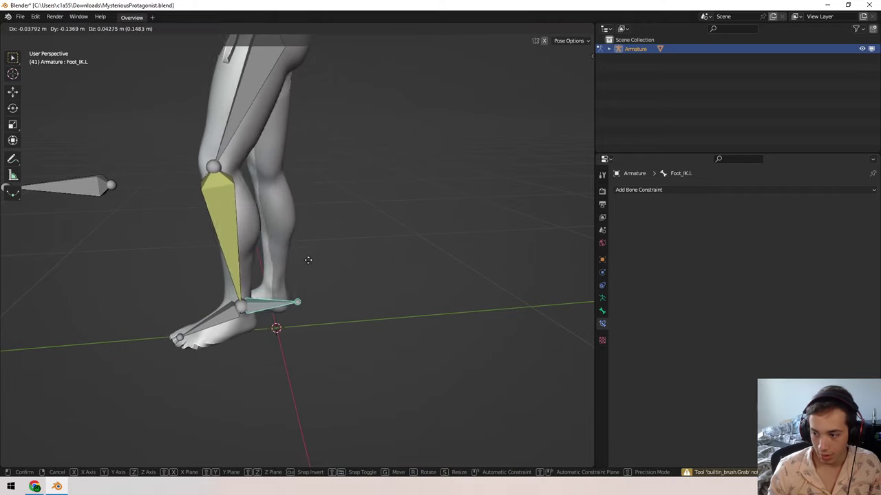
pyautogui.rightClick(351, 227)
pyautogui.moveTo(351, 228); pyautogui.dragTo(424, 245, button='middle')
pyautogui.press('r')
pyautogui.press('z')
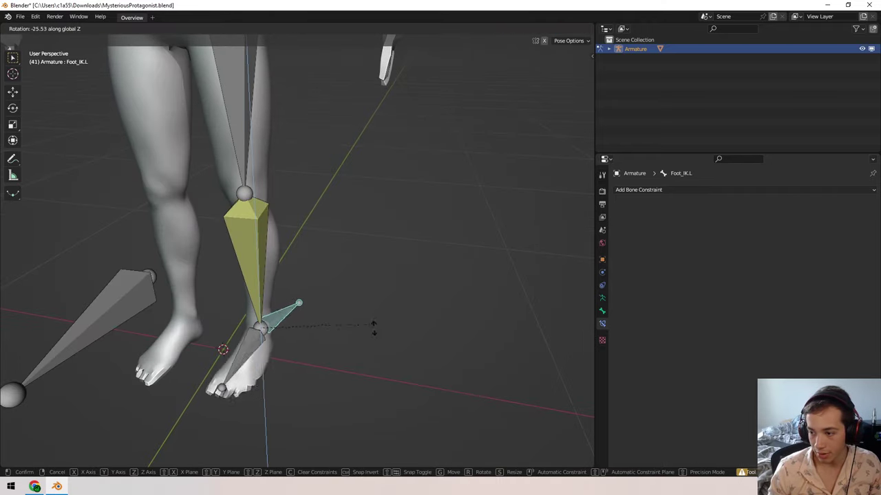
pyautogui.rightClick(354, 321)
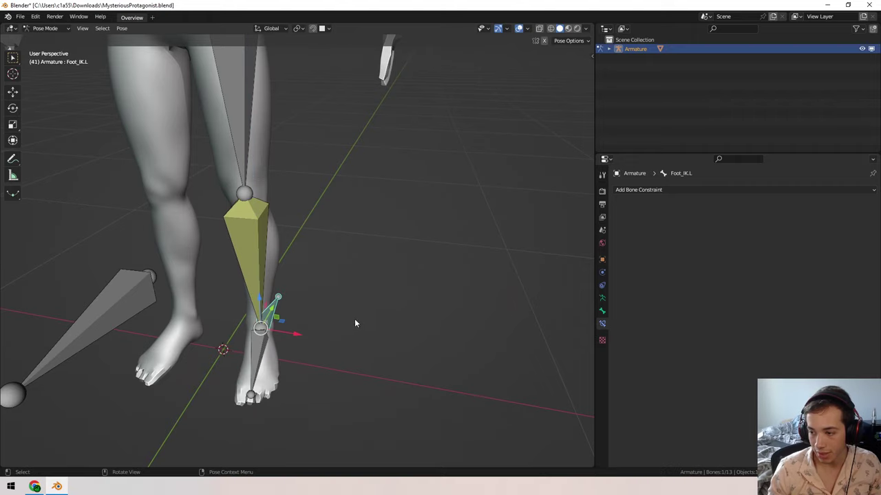
# - Try rotating the Foot_IK.L bone about the global X axis to tilt the left foot
pyautogui.moveTo(354, 321); pyautogui.dragTo(290, 317, button='middle')
pyautogui.moveTo(356, 310); pyautogui.dragTo(343, 258, button='middle')
pyautogui.press('r')
pyautogui.press('x')
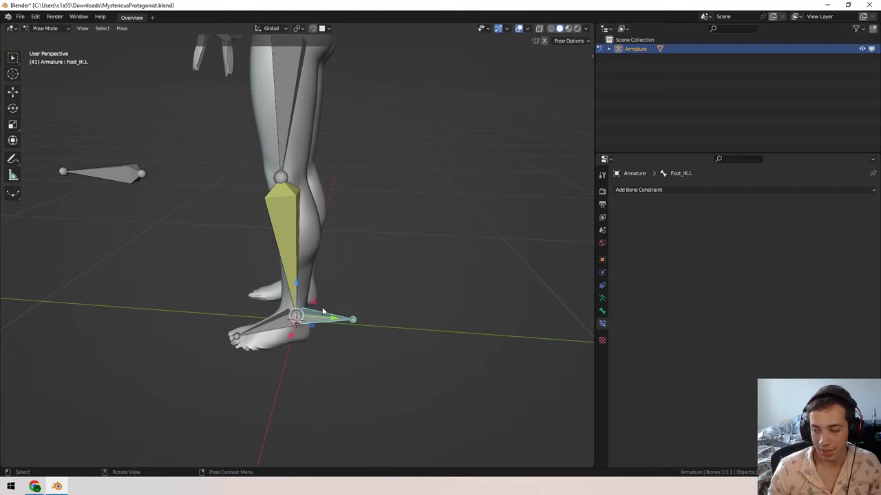
pyautogui.moveTo(333, 266); pyautogui.dragTo(344, 282, button='middle')
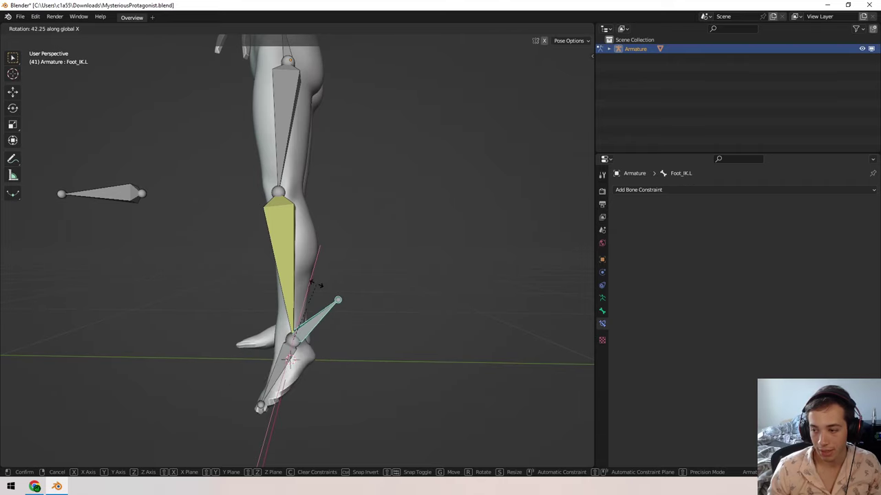
pyautogui.rightClick(327, 344)
pyautogui.press('r')
pyautogui.press('x')
pyautogui.rightClick(328, 336)
# - Lower the Foot_IK.L bone about 0.45 m along the global Z axis, beyond the reach of the left leg
pyautogui.moveTo(329, 337); pyautogui.dragTo(278, 318, button='middle')
pyautogui.press('g')
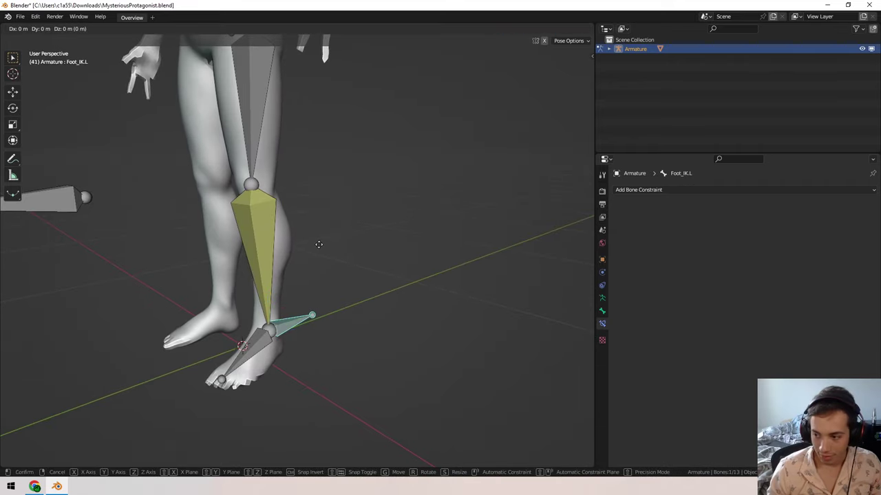
pyautogui.press('z')
pyautogui.click(324, 366)
pyautogui.moveTo(323, 366); pyautogui.dragTo(260, 380, button='middle')
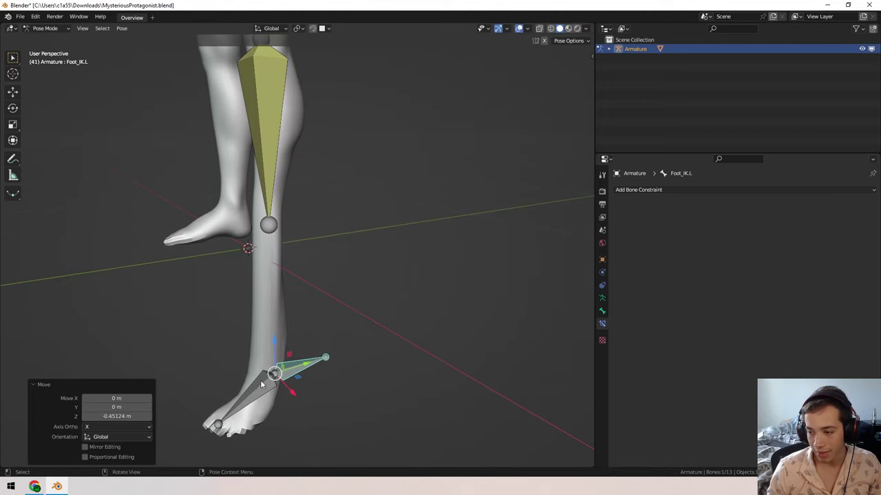
# - Add a Copy Location constraint to the foot.L bone with the Armature as its target
pyautogui.click(260, 380)
pyautogui.scroll(-4, 430, 193)
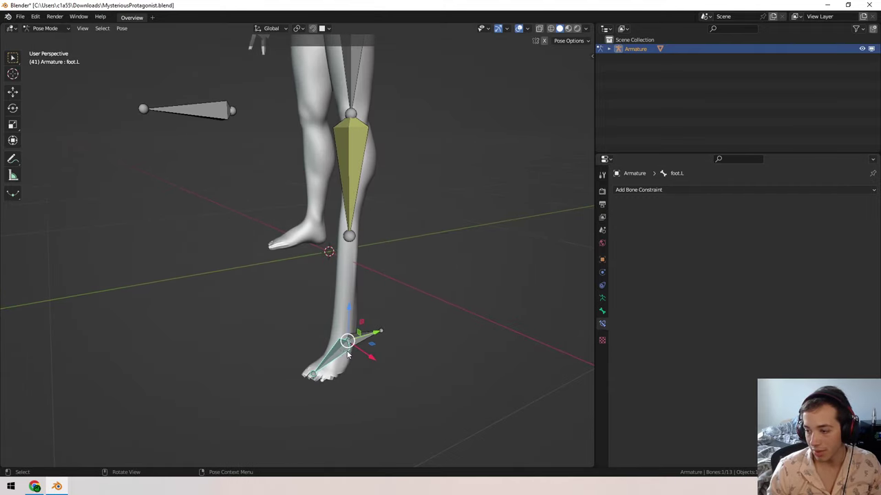
pyautogui.click(646, 191)
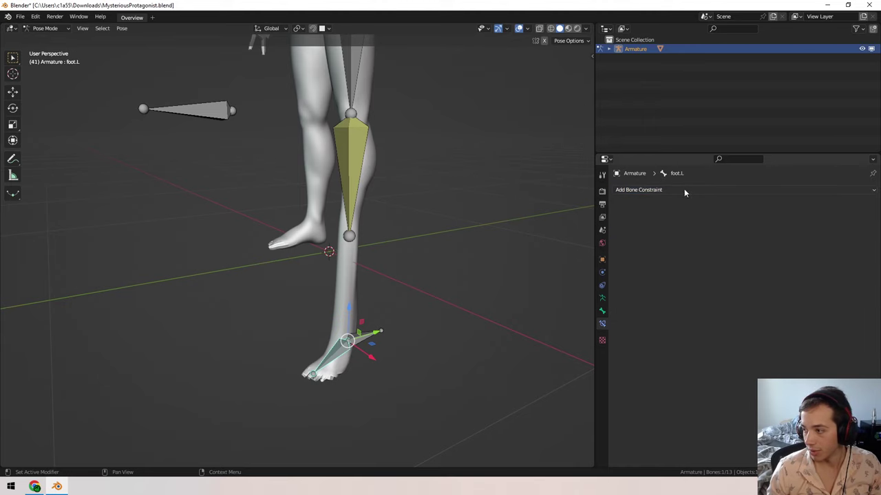
pyautogui.click(684, 190)
pyautogui.click(715, 217)
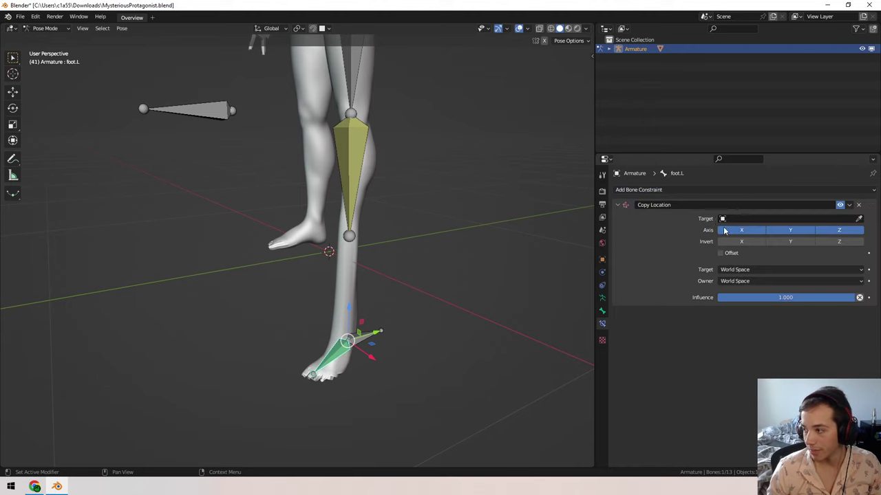
pyautogui.click(724, 219)
pyautogui.click(732, 233)
# - Set the Copy Location constraint's bone to shin.L and slide its Head/Tail value to the tail end of the shin
pyautogui.click(729, 230)
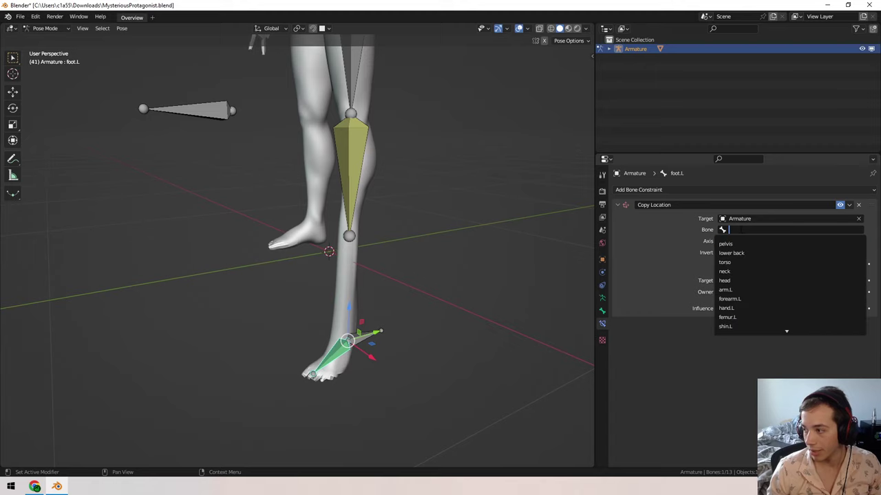
pyautogui.scroll(-4, 743, 317)
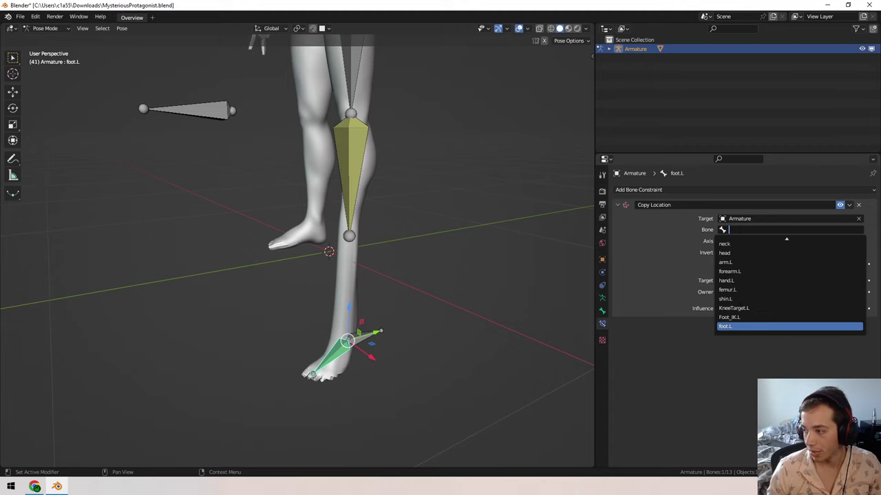
pyautogui.click(741, 299)
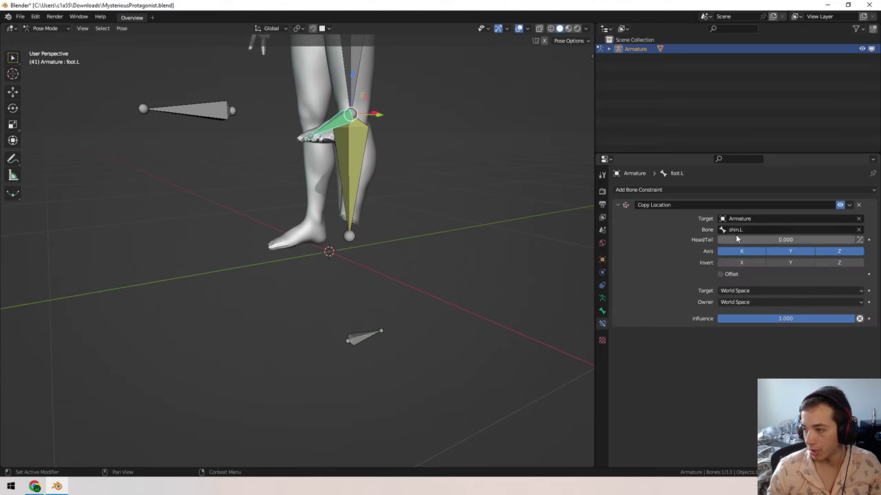
pyautogui.moveTo(729, 241); pyautogui.dragTo(855, 241)
# - Select the Foot_IK.L bone and try moving it freely up and forward to test the constrained foot
pyautogui.click(365, 336)
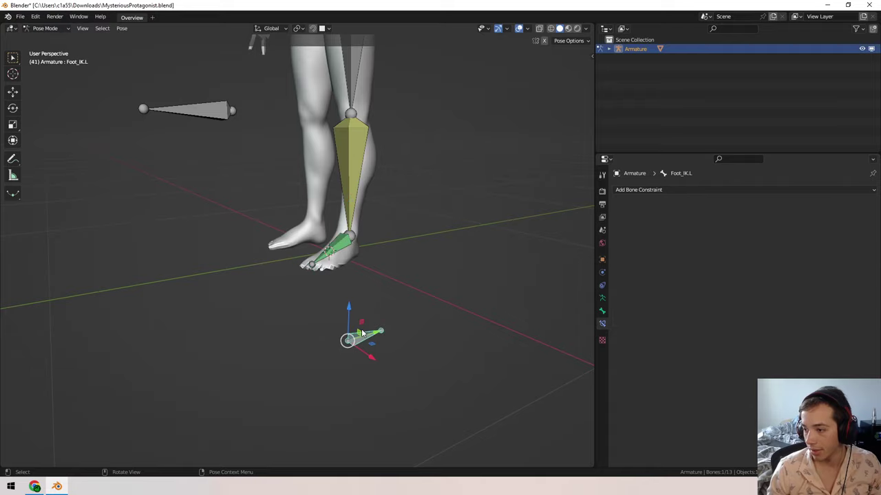
pyautogui.moveTo(364, 335); pyautogui.dragTo(380, 305, button='middle')
pyautogui.press('g')
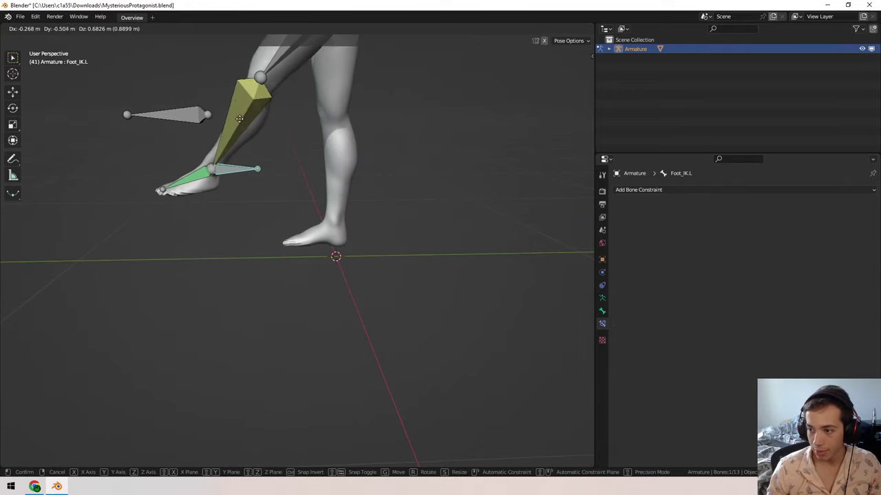
pyautogui.rightClick(311, 135)
# - Raise the Foot_IK.L bone about 0.70 m along the global Z axis and try rotating it about the global X axis
pyautogui.moveTo(311, 136); pyautogui.dragTo(443, 227, button='middle')
pyautogui.press('g')
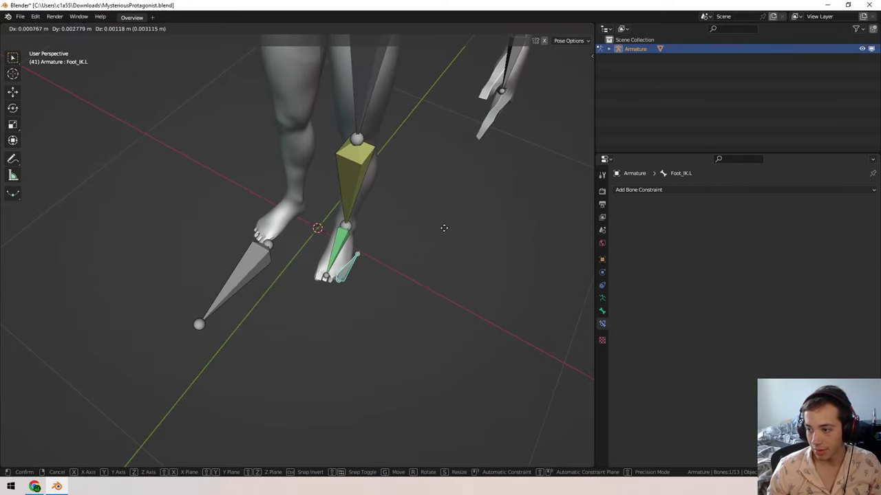
pyautogui.press('z')
pyautogui.click(437, 146)
pyautogui.press('r')
pyautogui.press('x')
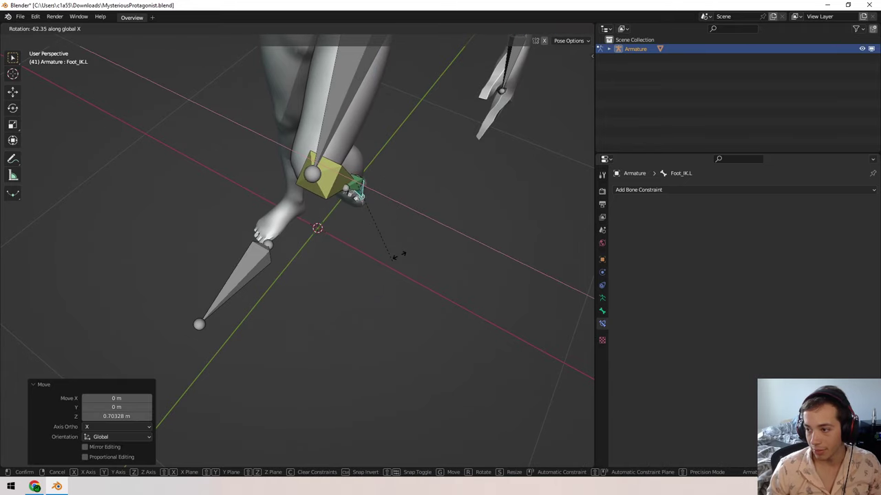
pyautogui.rightClick(406, 197)
# - Lower the Foot_IK.L bone freely by about 0.40 m and move it about 0.72 m forward along the global Y axis
pyautogui.moveTo(407, 197); pyautogui.dragTo(309, 173, button='middle')
pyautogui.press('g')
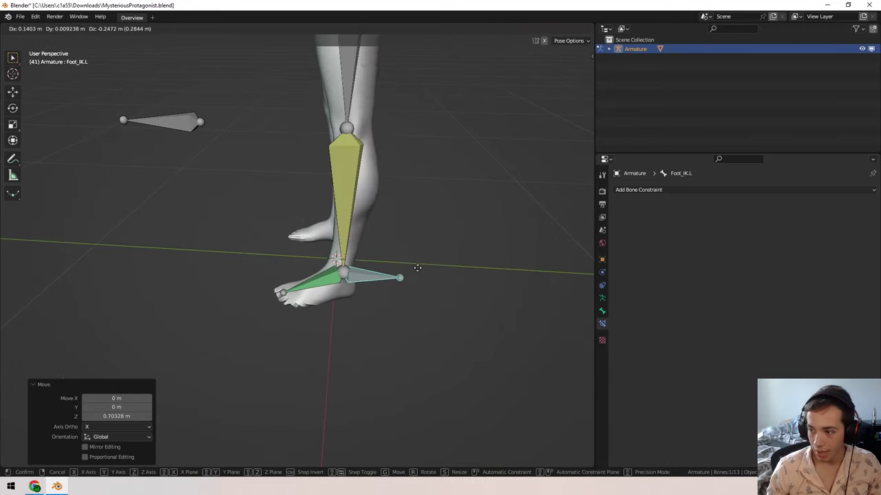
pyautogui.click(408, 314)
pyautogui.press('g')
pyautogui.press('y')
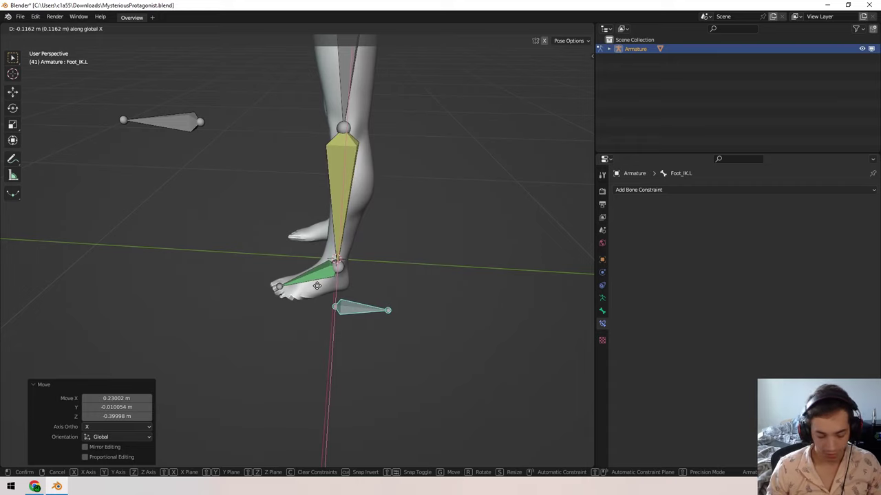
pyautogui.click(237, 240)
# - Try rotating the forward-placed Foot_IK.L bone about the global X axis to tilt the left foot
pyautogui.scroll(-3, 236, 240)
pyautogui.moveTo(236, 240); pyautogui.dragTo(310, 224, button='middle')
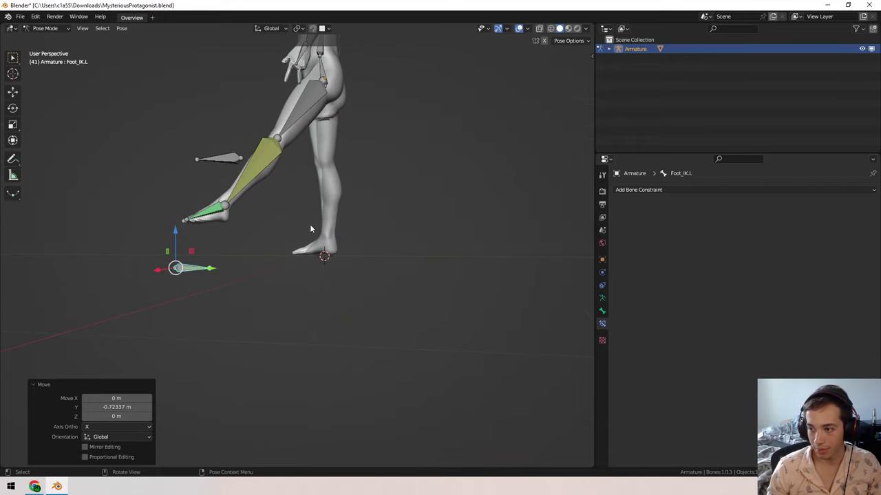
pyautogui.press('r')
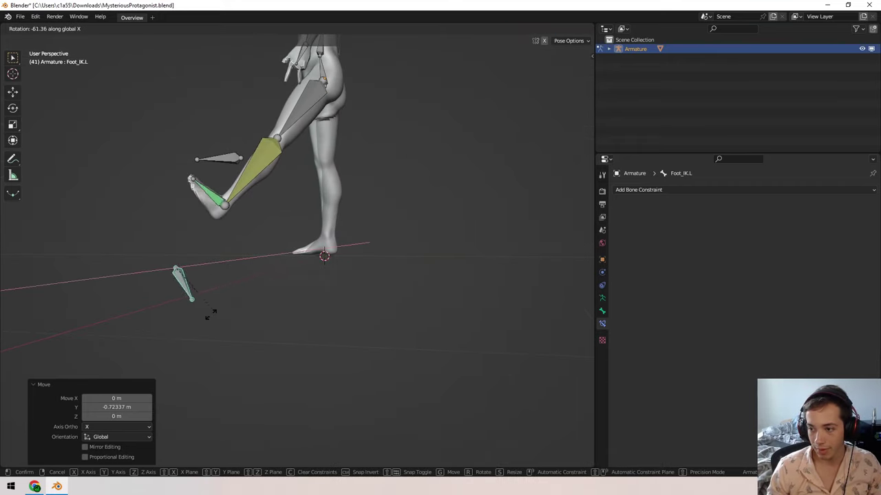
pyautogui.rightClick(224, 234)
# - Undo the last three test moves of the Foot_IK.L bone
pyautogui.hotkey('ctrl', 'z')
pyautogui.hotkey('ctrl', 'z')
pyautogui.hotkey('ctrl', 'z')
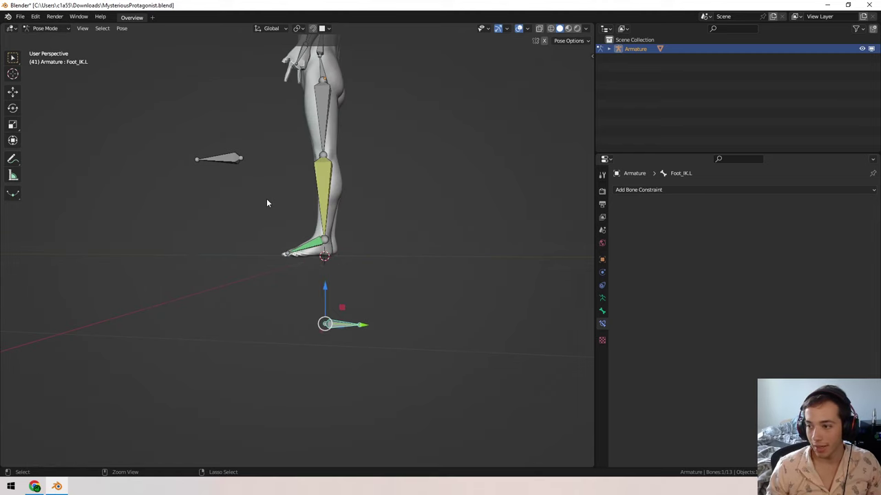
# - Step back through the bone and Head/Tail settings of foot.L's Copy Location constraint, and redo them
pyautogui.hotkey('ctrl', 'z')
pyautogui.hotkey('ctrl', 'z')
pyautogui.hotkey('ctrl', 'z')
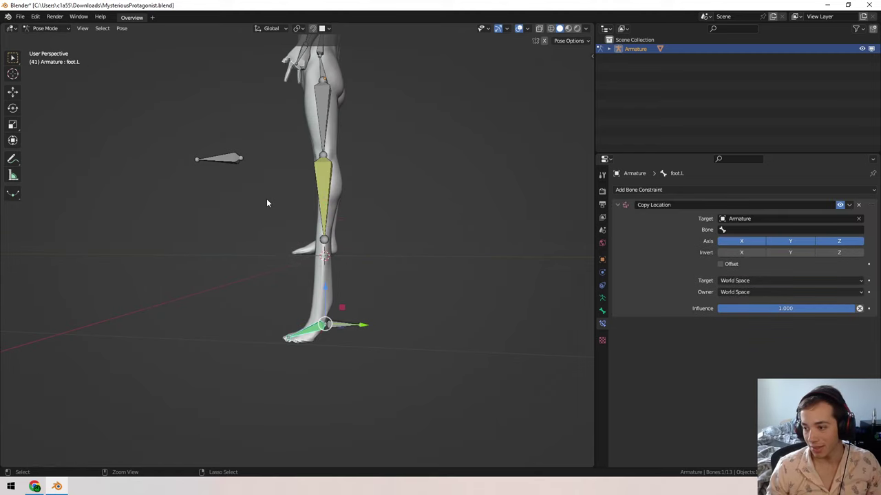
pyautogui.hotkey('ctrl', 'shift', 'z')
pyautogui.hotkey('ctrl', 'shift', 'z')
pyautogui.hotkey('ctrl', 'shift', 'z')
pyautogui.hotkey('ctrl', 'shift', 'z')
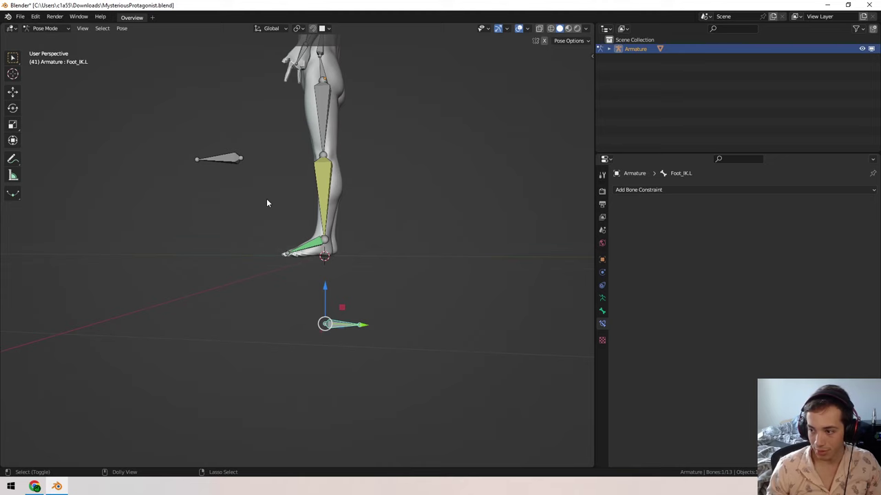
# - Step back through the last two changes and select foot.L to check its Copy Location constraint
pyautogui.hotkey('ctrl', 'z')
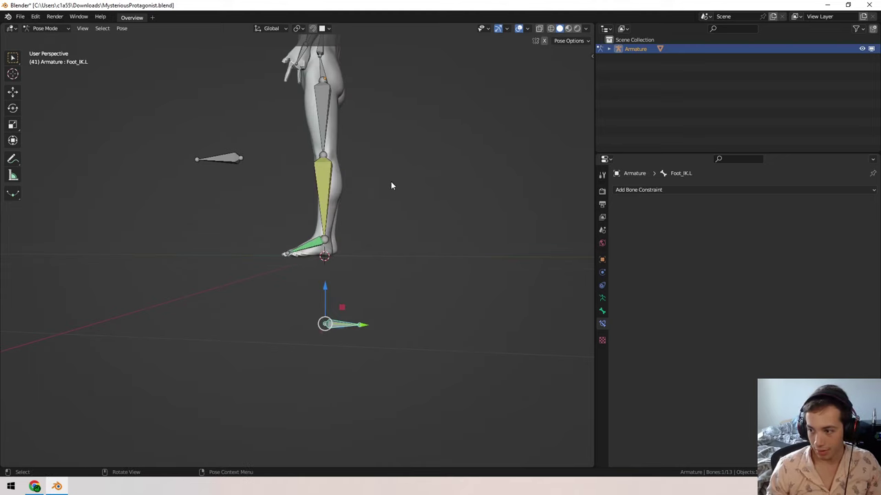
pyautogui.moveTo(391, 184); pyautogui.dragTo(394, 217, button='middle')
pyautogui.hotkey('ctrl', 'z')
pyautogui.click(329, 242)
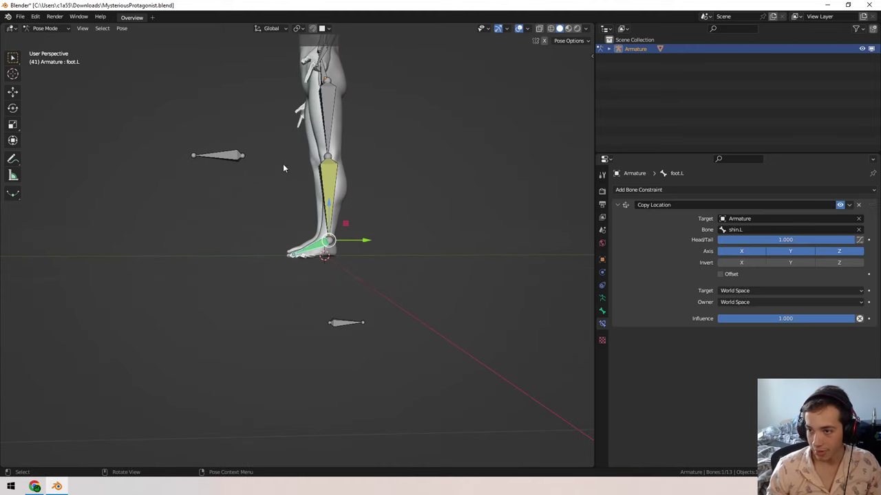
# - Reset the Foot_IK.L bone's pose with the Reset Unkeyed operation from the operator search
pyautogui.click(338, 326)
pyautogui.press('F3')
pyautogui.write('r')
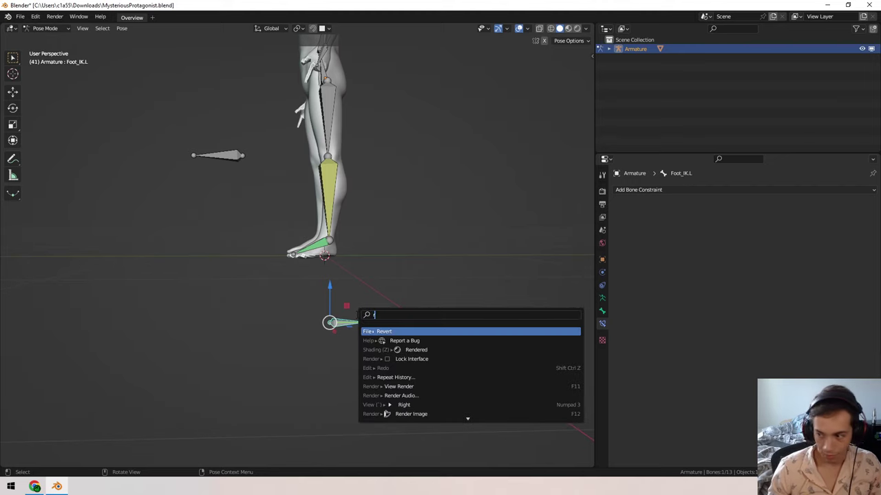
pyautogui.write('eset')
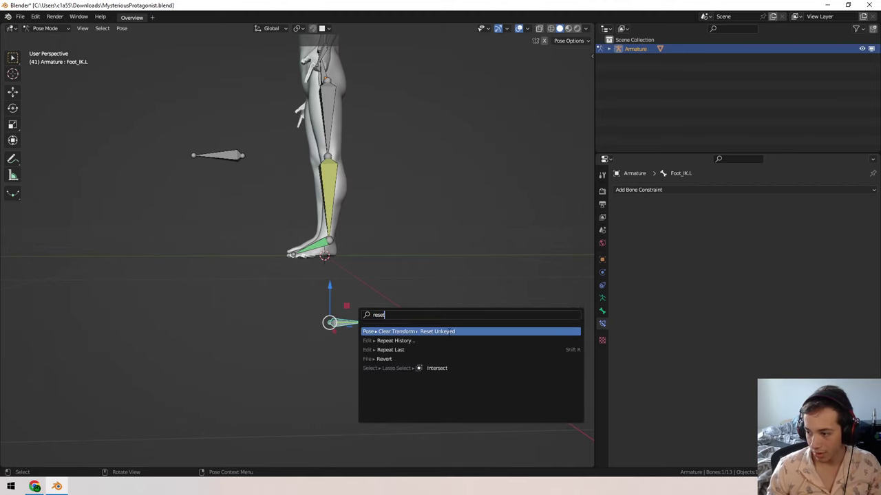
pyautogui.click(449, 331)
pyautogui.moveTo(359, 245); pyautogui.dragTo(402, 295, button='middle')
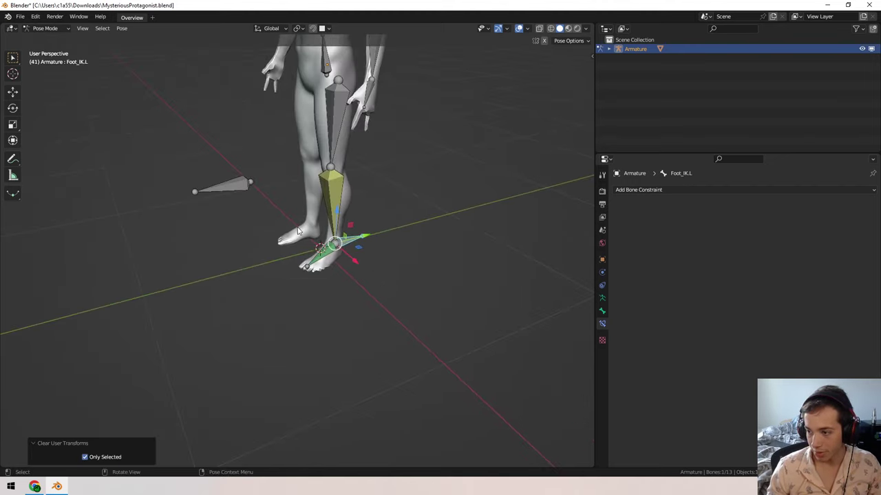
# - In Edit Mode, select all bones of the armature and symmetrize them to mirror the left-side bones to the right
pyautogui.click(238, 185)
pyautogui.moveTo(300, 215); pyautogui.dragTo(385, 237, button='middle')
pyautogui.click(52, 30)
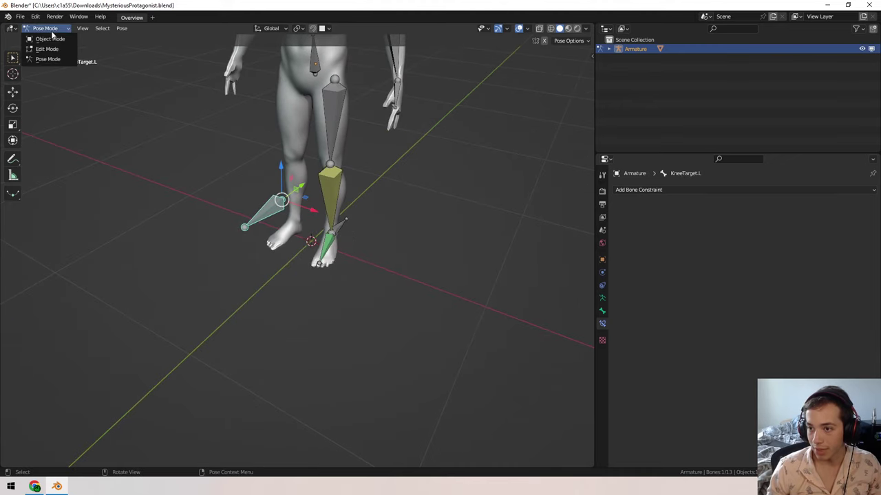
pyautogui.click(50, 40)
pyautogui.click(45, 28)
pyautogui.click(47, 49)
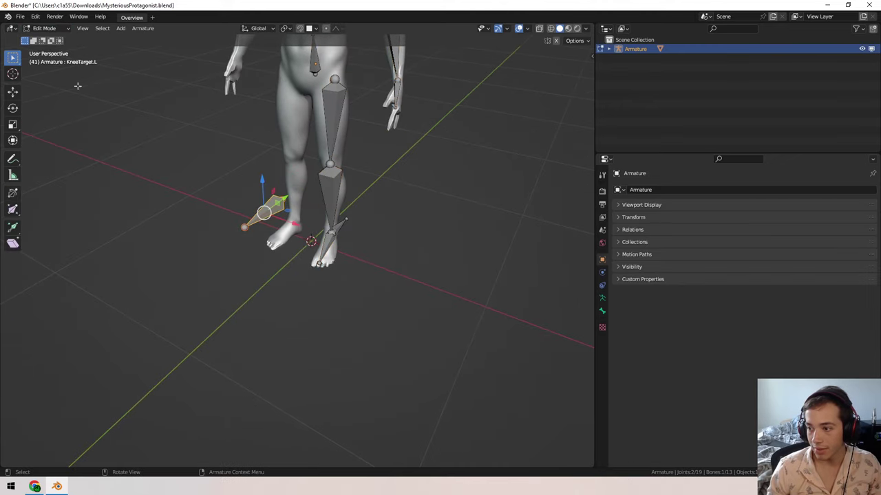
pyautogui.moveTo(79, 87); pyautogui.dragTo(360, 171, button='middle')
pyautogui.scroll(-3, 365, 155)
pyautogui.press('a')
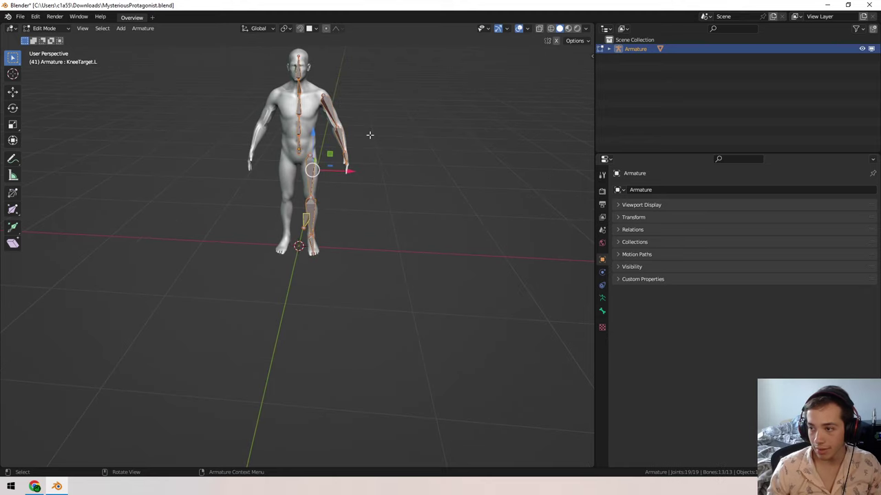
pyautogui.press('F3')
pyautogui.write('symme')
pyautogui.press('Return')
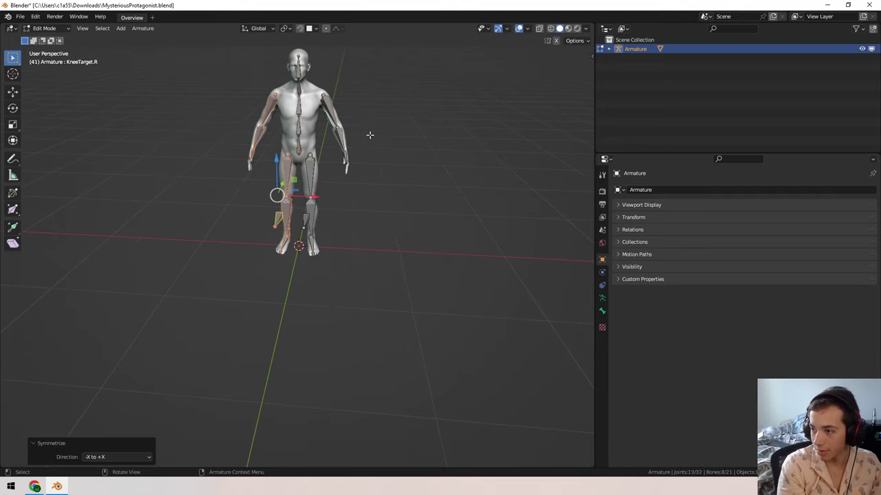
# - In Object Mode, select the body mesh and the armature and parent the mesh to the armature with automatic weights
pyautogui.click(46, 29)
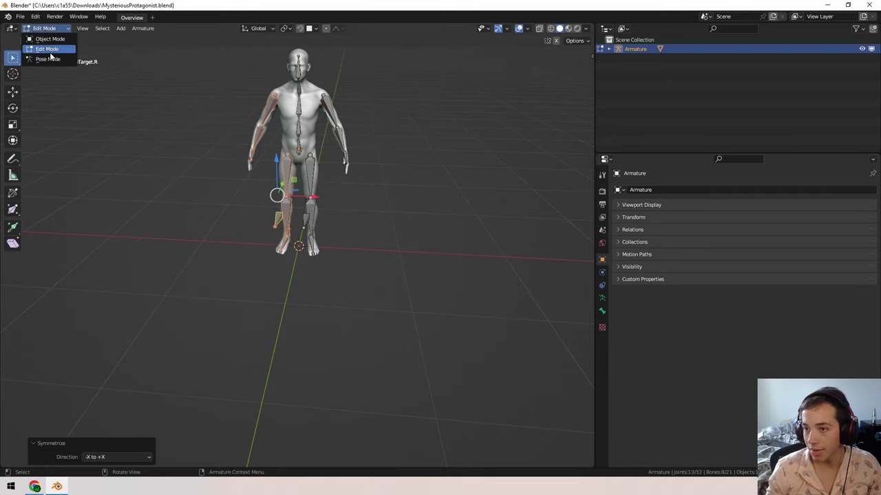
pyautogui.click(51, 40)
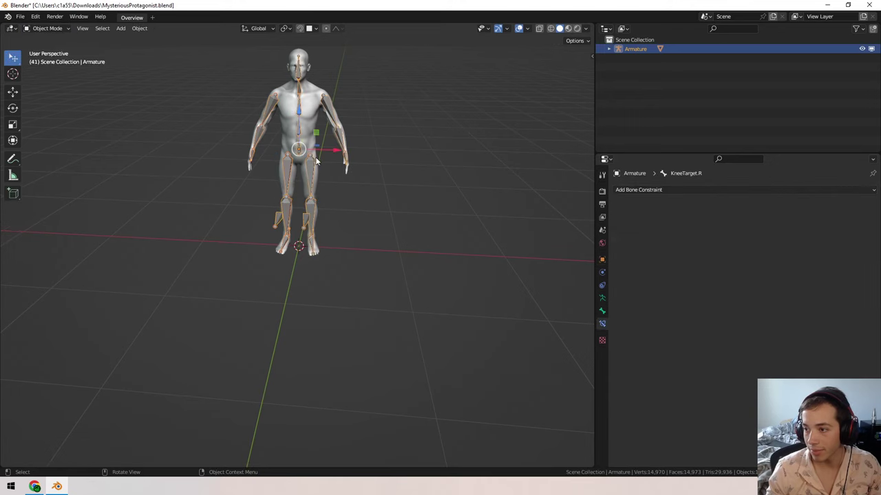
pyautogui.click(308, 104)
pyautogui.keyDown('shift'); pyautogui.click(332, 110); pyautogui.keyUp('shift')
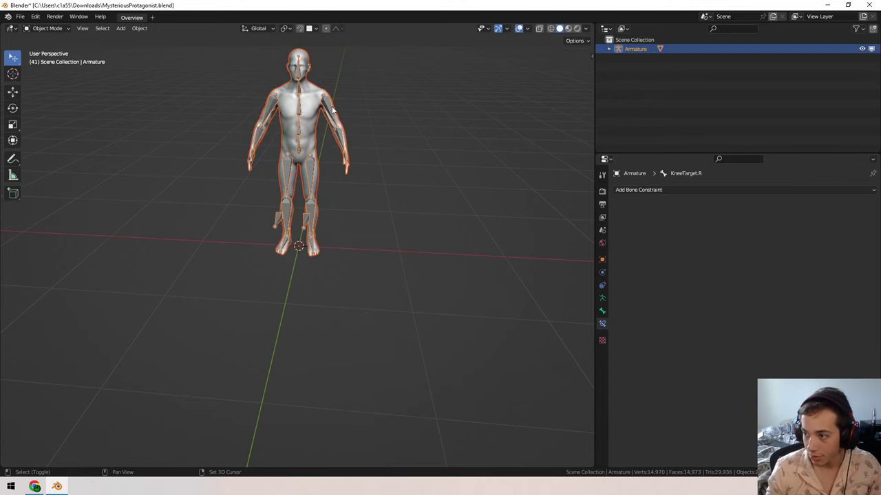
pyautogui.hotkey('ctrl', 'p')
pyautogui.click(331, 106)
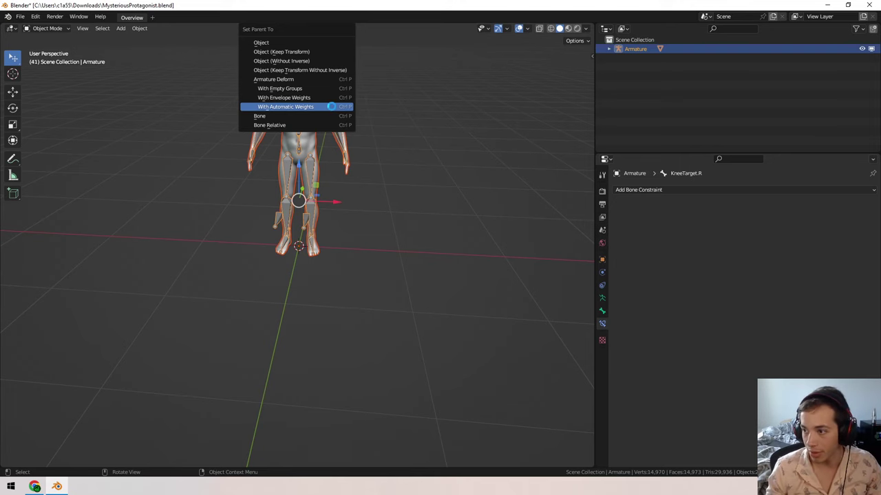
# - In Pose Mode, raise the Foot_IK.L bone and move it forward with movement along the global X axis locked
pyautogui.click(44, 28)
pyautogui.click(58, 64)
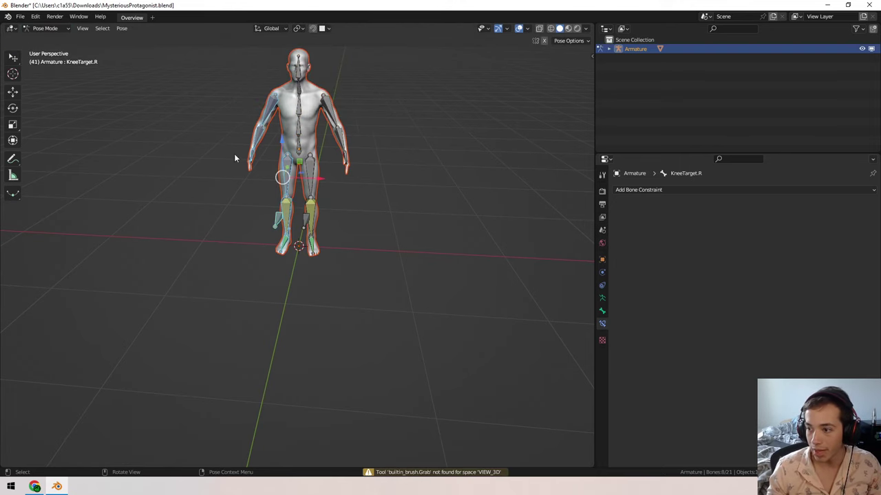
pyautogui.click(310, 246)
pyautogui.moveTo(310, 240); pyautogui.dragTo(391, 233, button='middle')
pyautogui.click(346, 246)
pyautogui.press('g')
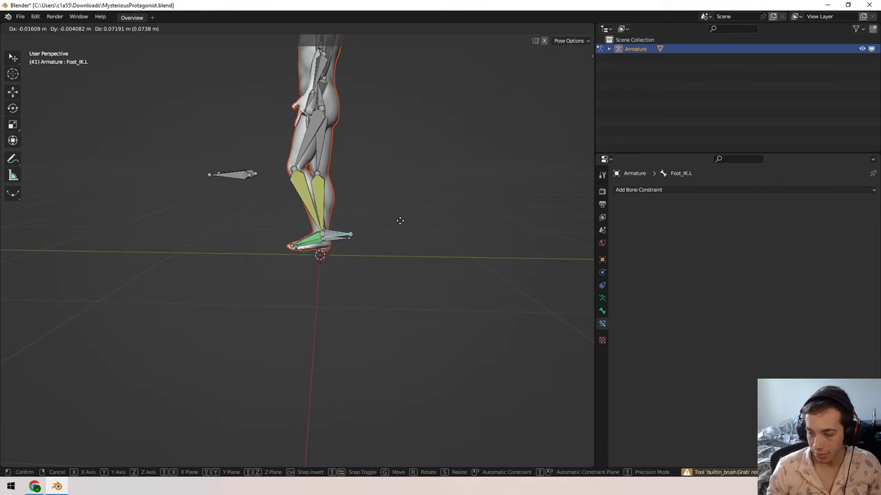
pyautogui.hotkey('shift', 'y')
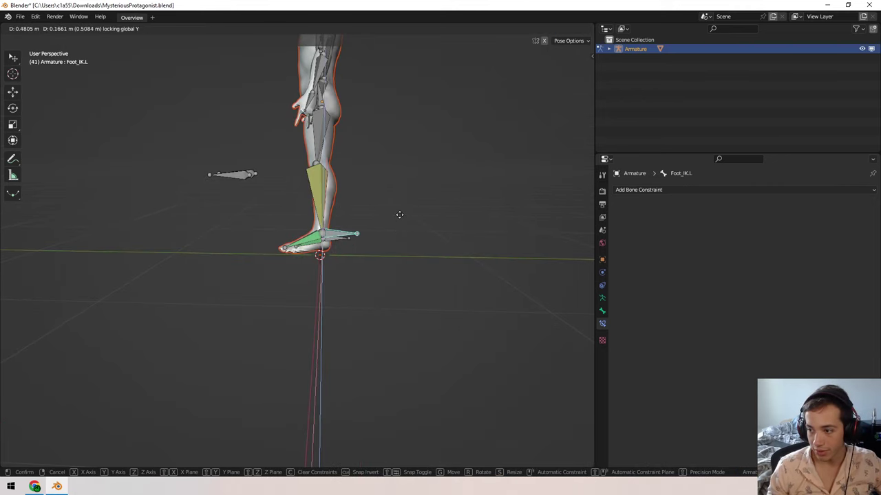
pyautogui.hotkey('shift', 'x')
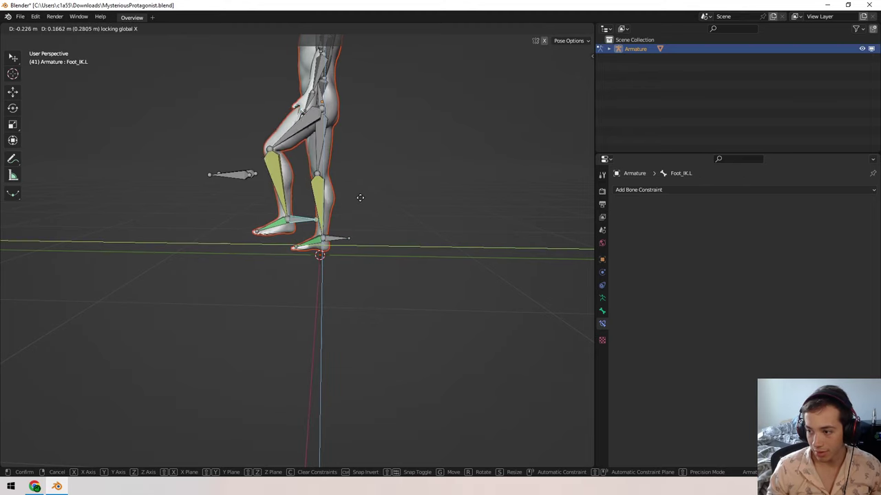
pyautogui.click(340, 203)
# - Move the Foot_IK.R bone about 0.21 m along Y and 0.43 m up with the global X axis locked
pyautogui.click(335, 236)
pyautogui.press('g')
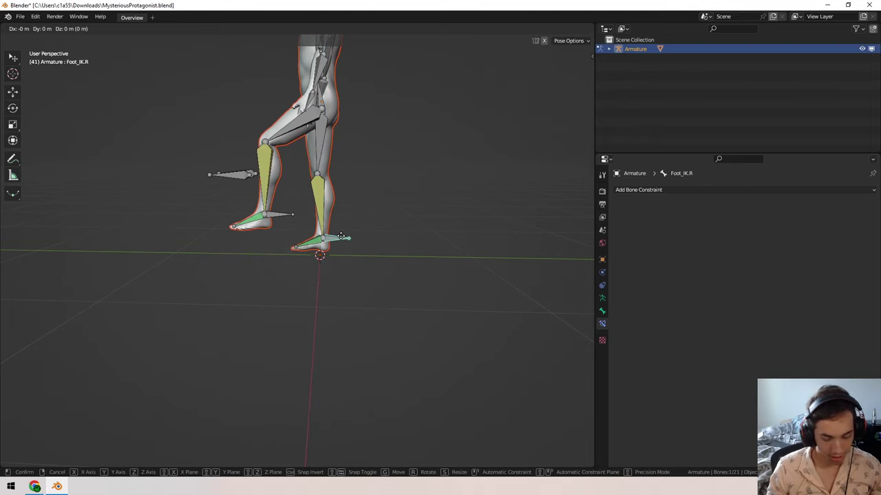
pyautogui.hotkey('shift', 'x')
pyautogui.click(372, 168)
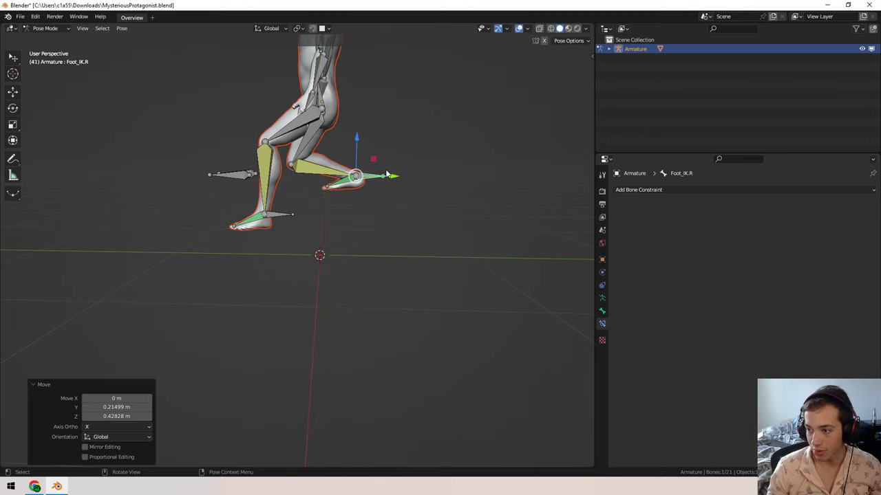
# - Rotate Foot_IK.R about 40.6° around the global X axis and move it about 0.28 m along Y and 0.08 m down
pyautogui.press('r')
pyautogui.press('x')
pyautogui.click(408, 185)
pyautogui.press('g')
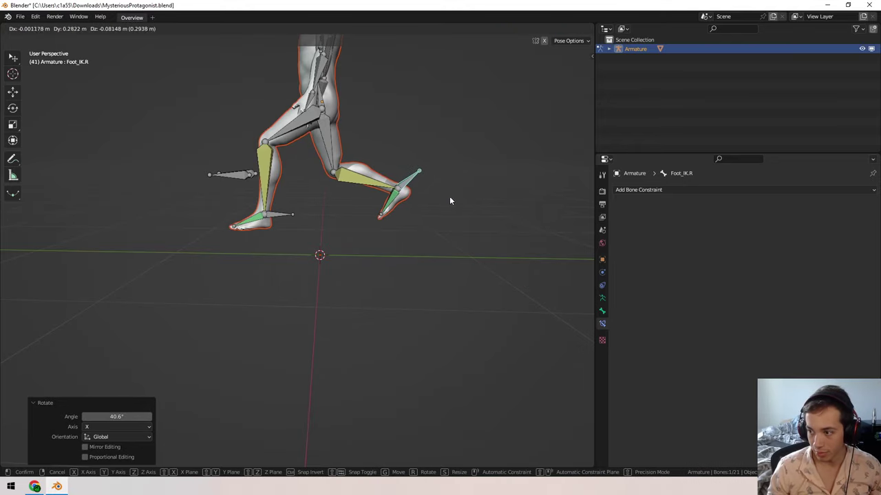
pyautogui.click(449, 199)
pyautogui.moveTo(448, 201); pyautogui.dragTo(252, 242, button='middle')
pyautogui.scroll(3, 323, 230)
pyautogui.keyDown('shift'); pyautogui.moveTo(287, 173); pyautogui.dragTo(415, 287, button='middle'); pyautogui.keyUp('shift')
pyautogui.scroll(2, 384, 256)
pyautogui.scroll(-2, 366, 299)
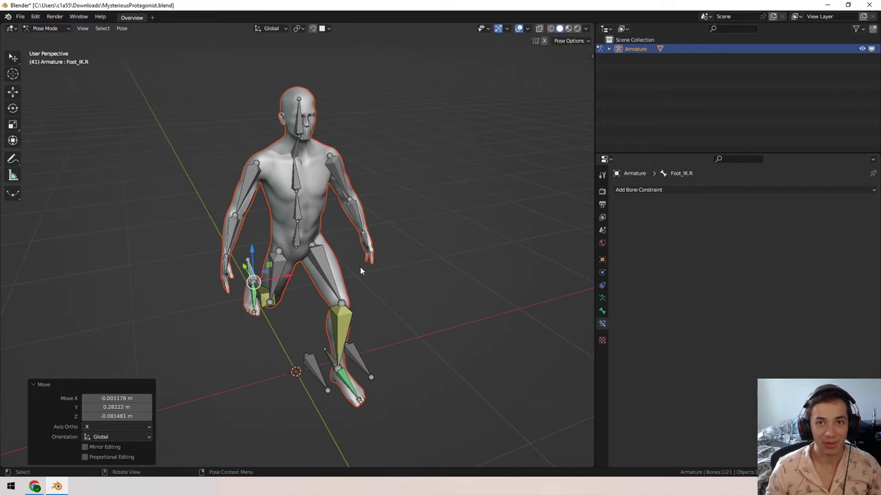
# - Try longer chain lengths up to 5 in shin.L's IK constraint and settle on a chain length of 3
pyautogui.moveTo(361, 265); pyautogui.dragTo(301, 167, button='middle')
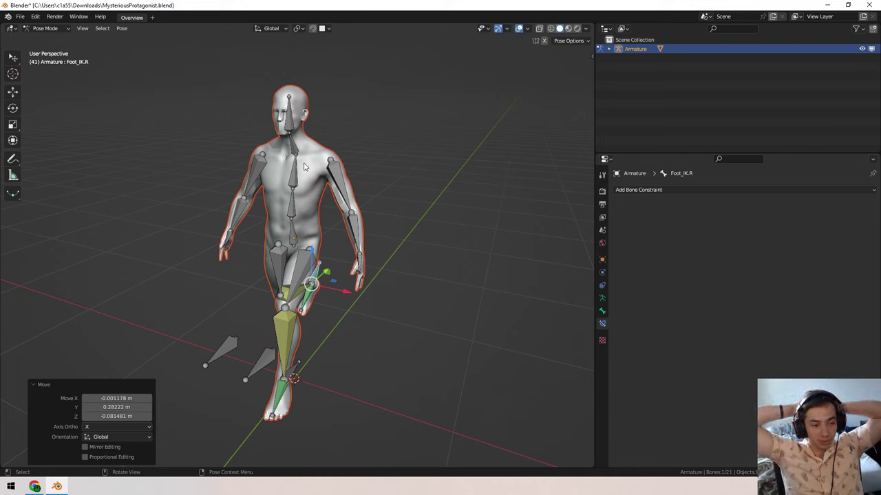
pyautogui.click(288, 332)
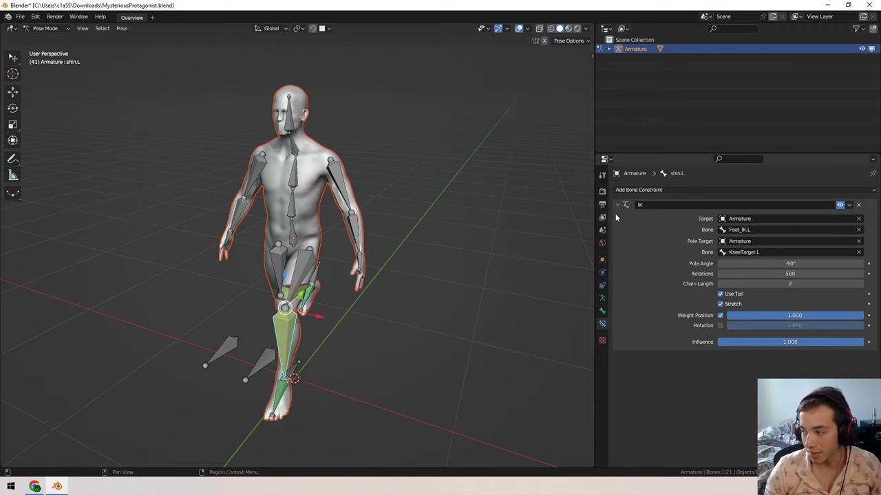
pyautogui.click(647, 191)
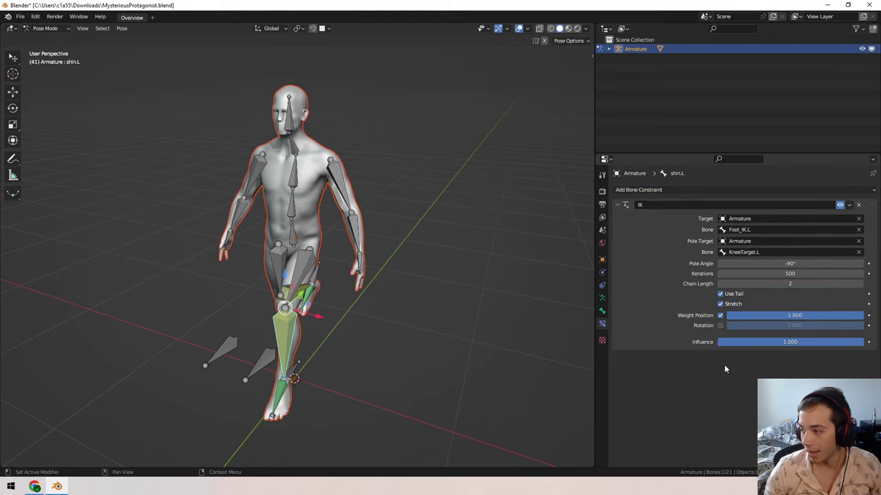
pyautogui.click(861, 285)
pyautogui.click(861, 285)
pyautogui.click(861, 285)
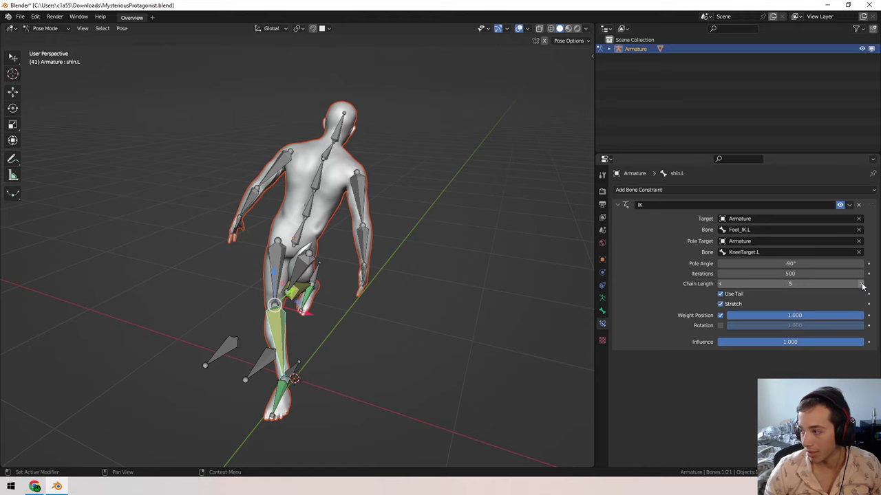
pyautogui.click(721, 284)
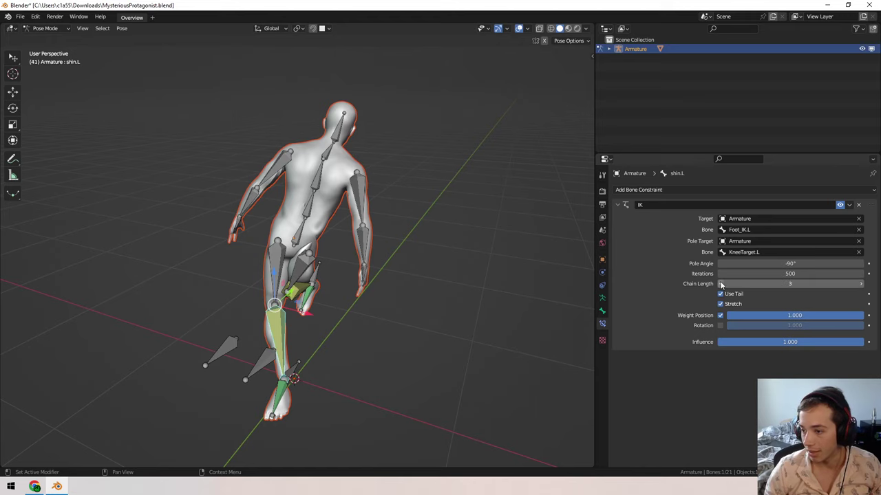
pyautogui.click(720, 284)
pyautogui.click(860, 284)
# - Try moving the Foot_IK.R and Foot_IK.L bones freely to test the longer IK chain, cancelling both moves
pyautogui.moveTo(399, 289); pyautogui.dragTo(256, 355, button='middle')
pyautogui.click(394, 321)
pyautogui.moveTo(411, 317); pyautogui.dragTo(435, 331, button='middle')
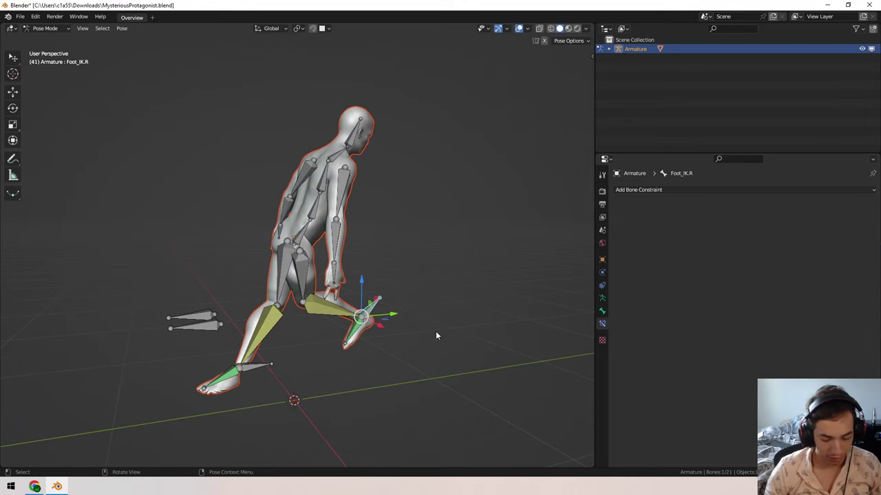
pyautogui.press('g')
pyautogui.rightClick(388, 350)
pyautogui.click(258, 365)
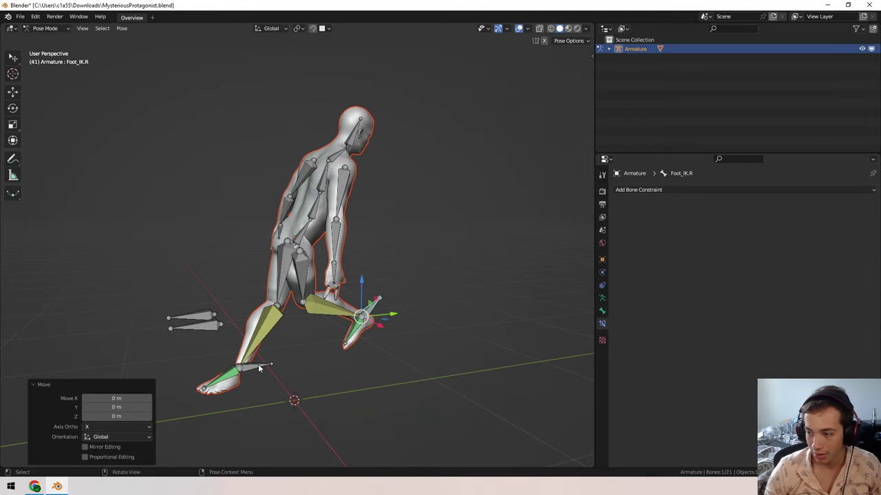
pyautogui.press('g')
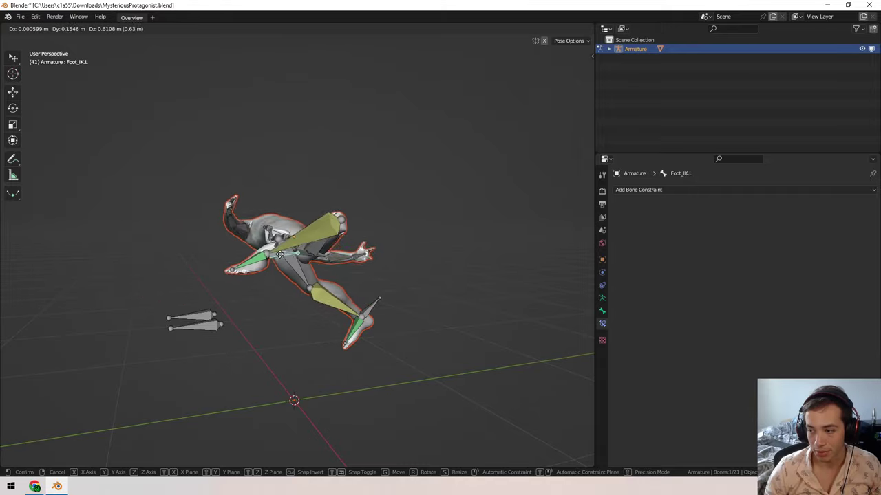
pyautogui.rightClick(333, 347)
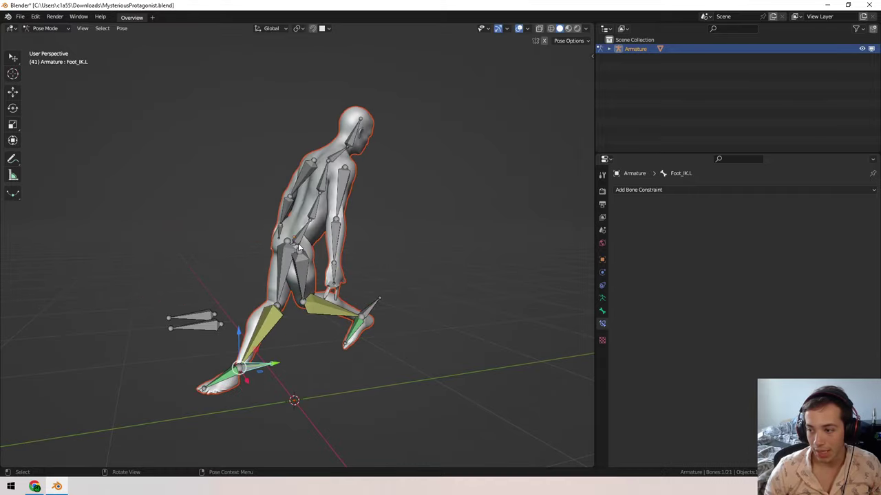
# - Set the chain length of shin.L's IK constraint back to 2
pyautogui.click(264, 335)
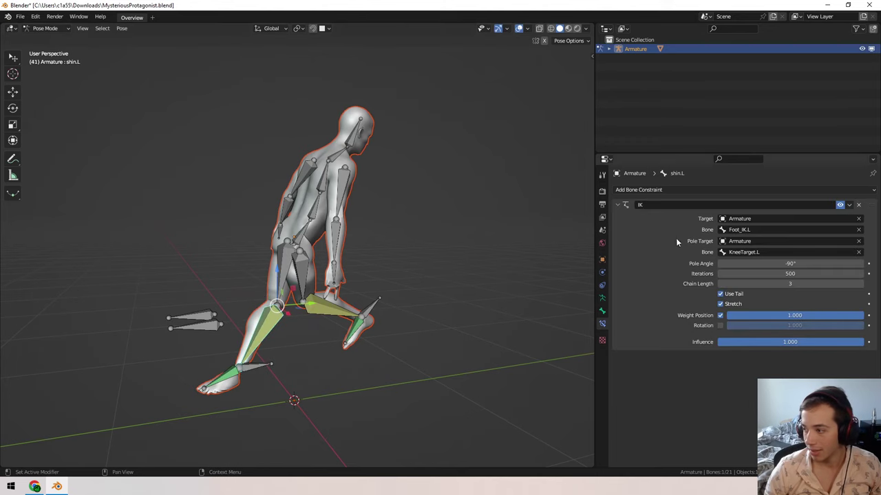
pyautogui.click(720, 283)
pyautogui.moveTo(578, 270); pyautogui.dragTo(413, 234, button='middle')
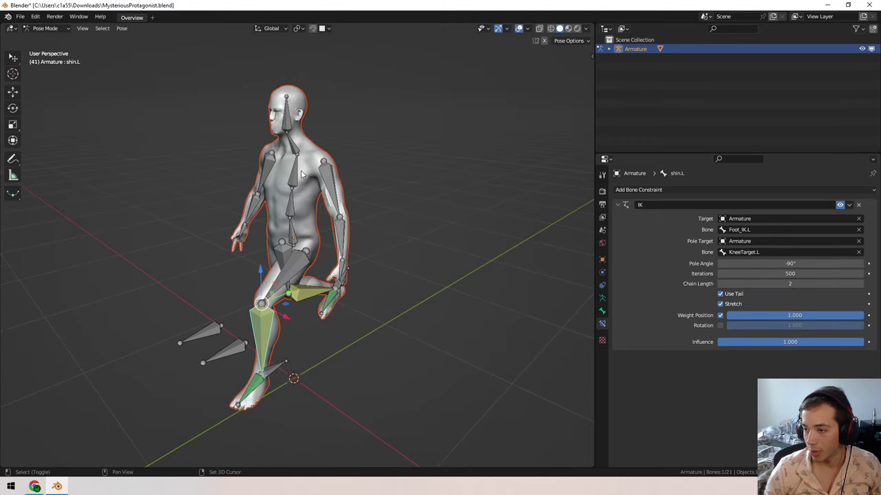
# - Select arm.R and forearm.R in turn and examine the right arm's bones from the front and the side
pyautogui.keyDown('shift'); pyautogui.moveTo(300, 175); pyautogui.dragTo(307, 233, button='middle'); pyautogui.keyUp('shift')
pyautogui.click(309, 237)
pyautogui.moveTo(365, 240); pyautogui.dragTo(292, 218, button='middle')
pyautogui.scroll(2, 306, 214)
pyautogui.click(292, 219)
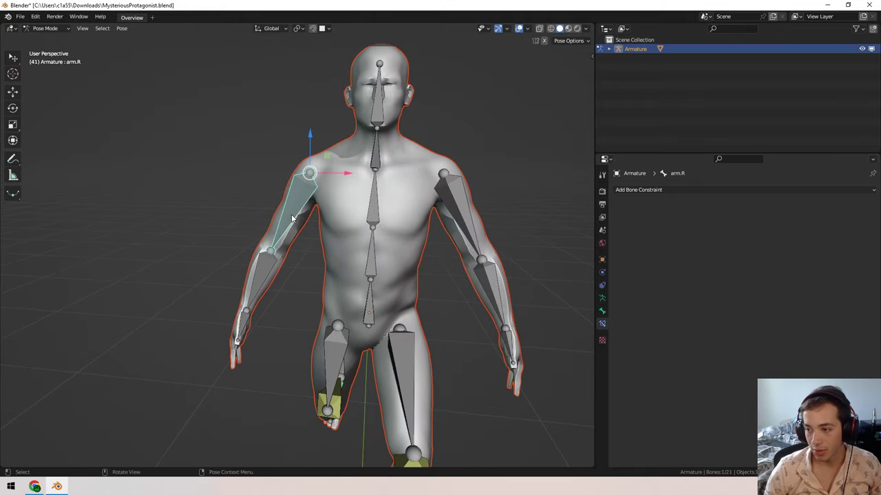
pyautogui.click(259, 283)
pyautogui.moveTo(260, 284); pyautogui.dragTo(248, 139, button='middle')
pyautogui.click(298, 268)
# - Switch the armature to Edit Mode and select the joint between arm.R and forearm.R at the right elbow
pyautogui.click(44, 28)
pyautogui.click(46, 49)
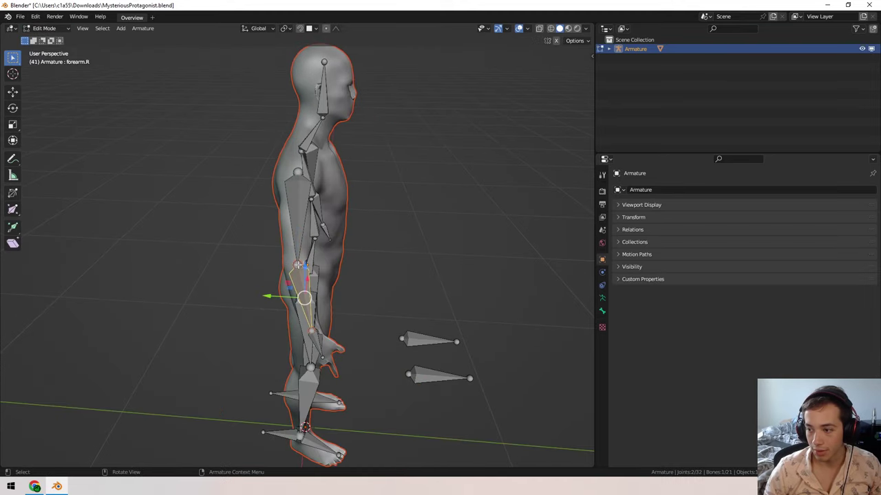
pyautogui.click(308, 264)
pyautogui.click(297, 264)
pyautogui.moveTo(361, 260); pyautogui.dragTo(397, 251, button='middle')
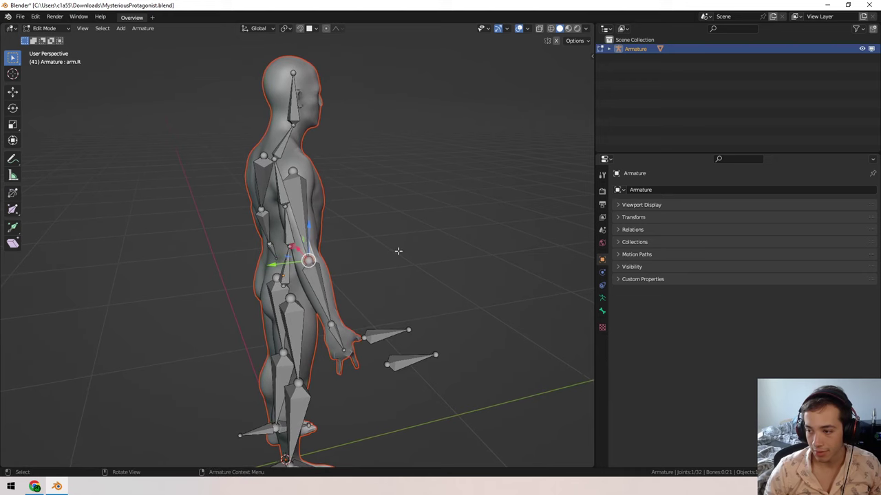
pyautogui.press('r')
pyautogui.press('x')
pyautogui.rightClick(334, 259)
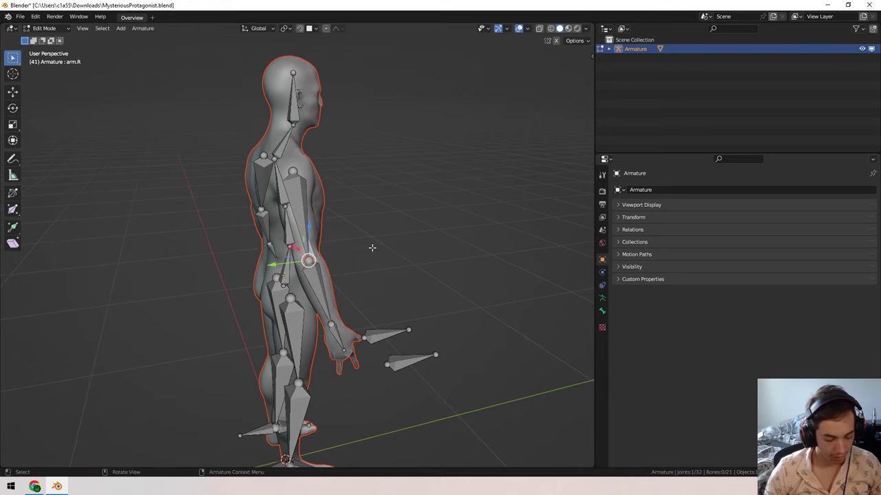
# - Extrude a new bone about 0.18 m along the global Y axis from the right elbow joint, pointing behind the body
pyautogui.press('e')
pyautogui.press('x')
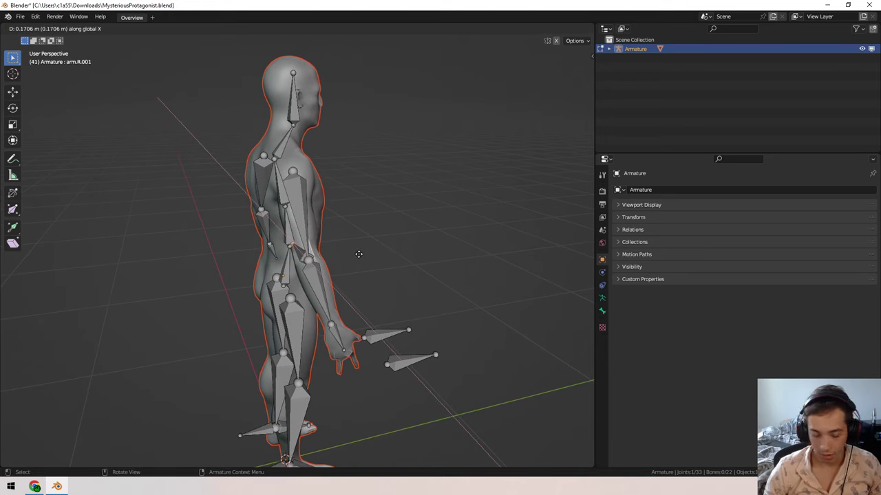
pyautogui.click(340, 257)
pyautogui.moveTo(341, 256); pyautogui.dragTo(311, 263, button='middle')
# - Detach the extruded elbow bone from arm.R and move it about 0.19 m along Y, behind the elbow
pyautogui.click(274, 270)
pyautogui.press('g')
pyautogui.press('y')
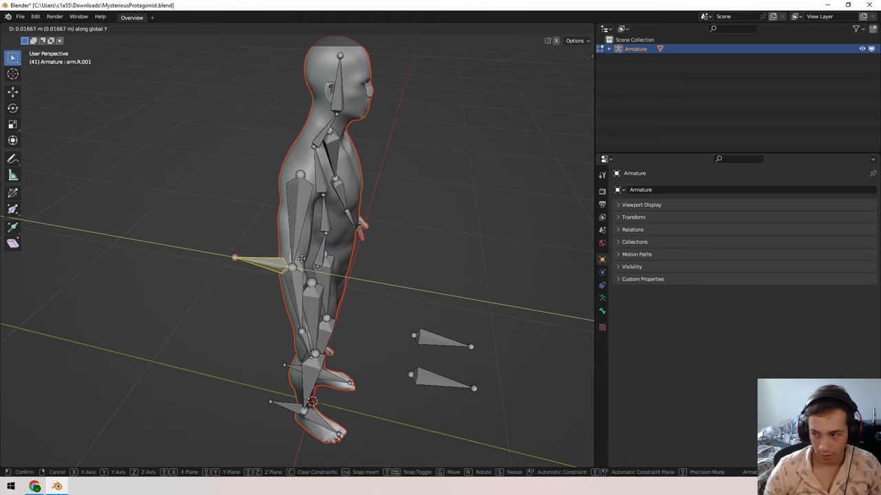
pyautogui.click(257, 250)
# - Rename the detached bone behind the right elbow to elbowTarget.R
pyautogui.click(602, 311)
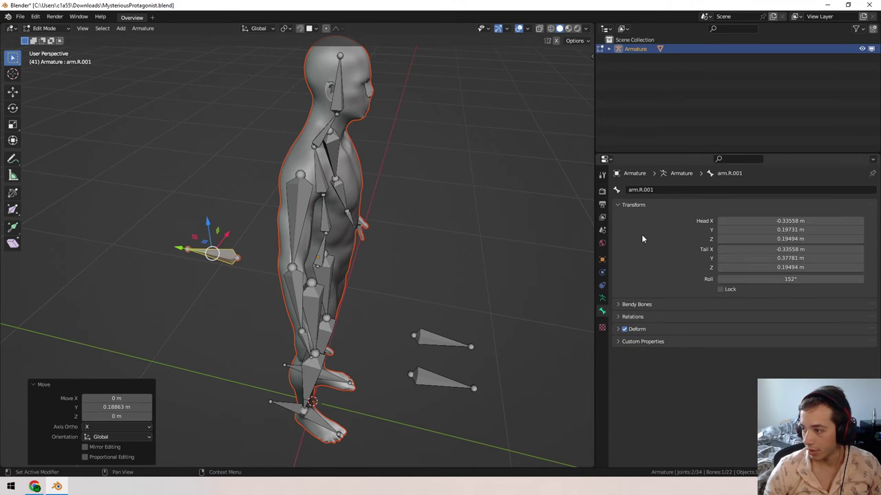
pyautogui.click(666, 187)
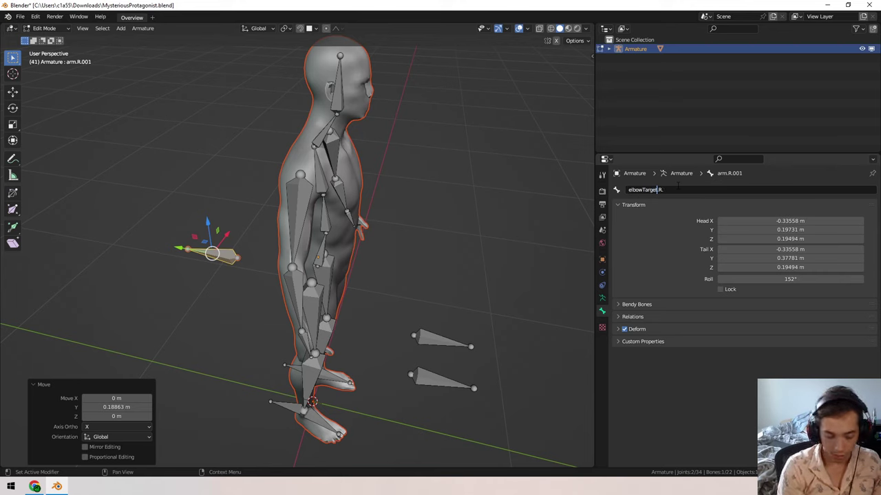
pyautogui.press('Return')
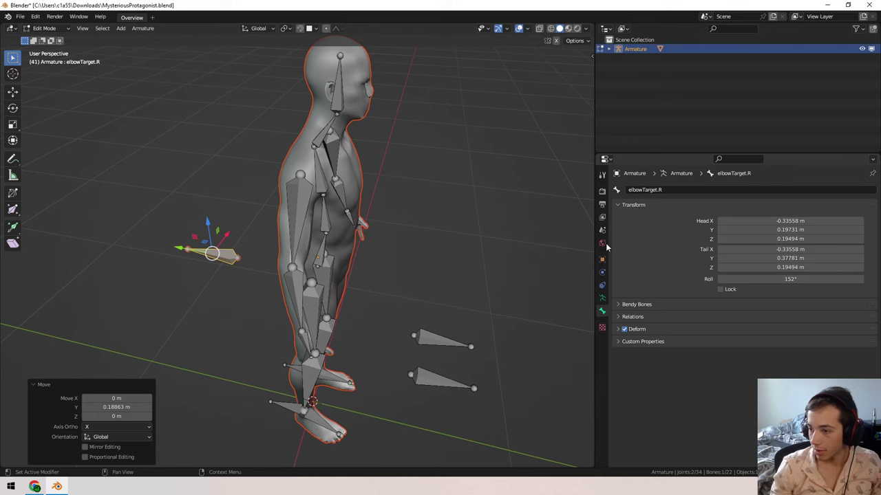
# - Extrude a new bone about 0.11 m long outward from the right wrist joint and select it
pyautogui.moveTo(330, 272); pyautogui.dragTo(232, 323, button='middle')
pyautogui.click(289, 307)
pyautogui.click(247, 326)
pyautogui.press('e')
pyautogui.click(250, 337)
pyautogui.click(232, 323)
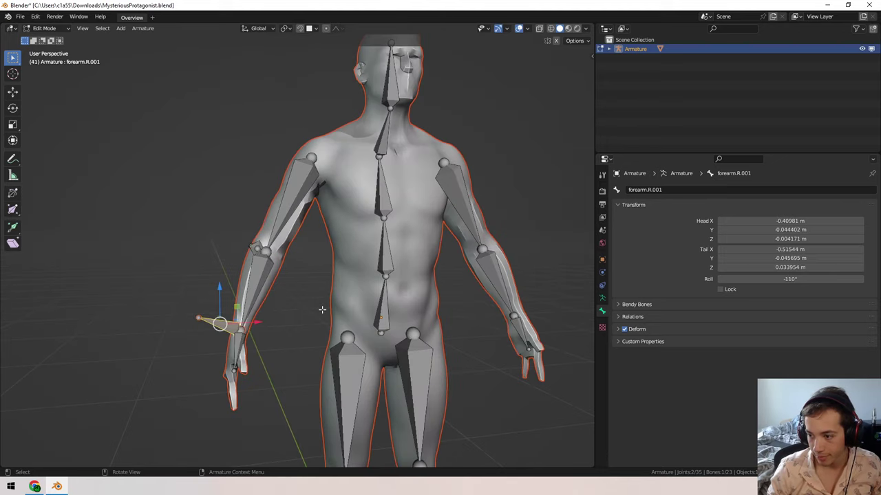
# - Rename the new bone at the right wrist to handTarget.R
pyautogui.click(658, 188)
pyautogui.hotkey('ctrl', 'a')
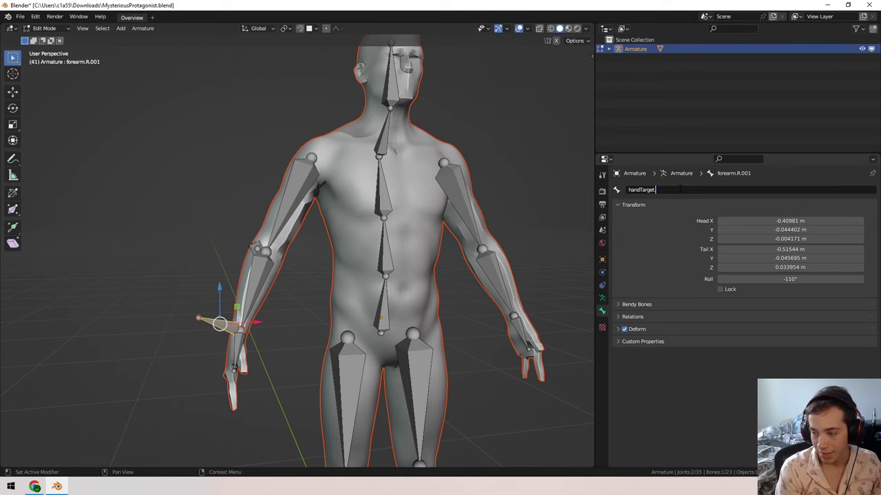
pyautogui.press('Return')
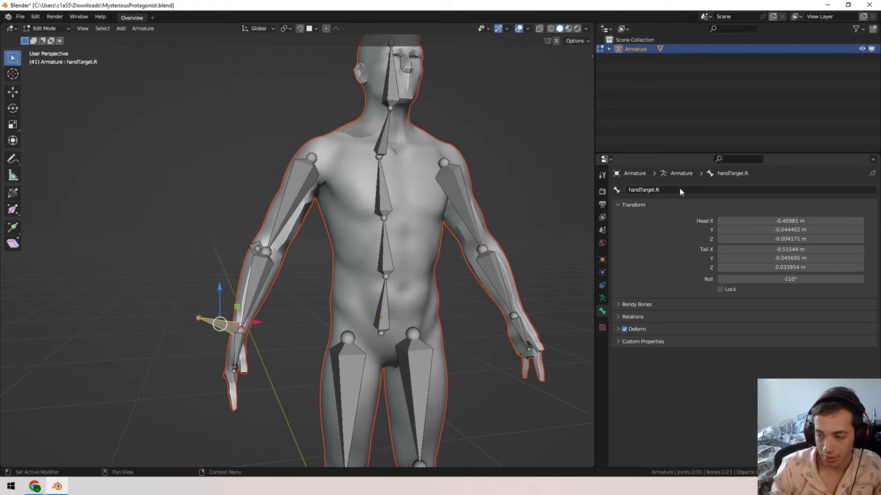
# - Detach handTarget.R from the forearm and parent hand.R to handTarget.R, keeping the hand's offset
pyautogui.click(235, 360)
pyautogui.moveTo(268, 349); pyautogui.dragTo(326, 344, button='middle')
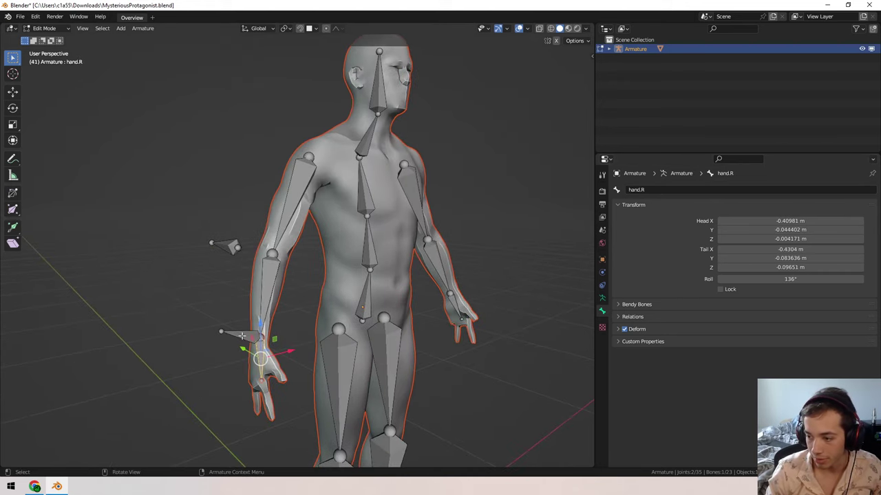
pyautogui.click(234, 333)
pyautogui.keyDown('shift'); pyautogui.moveTo(242, 284); pyautogui.dragTo(103, 253, button='middle'); pyautogui.keyUp('shift')
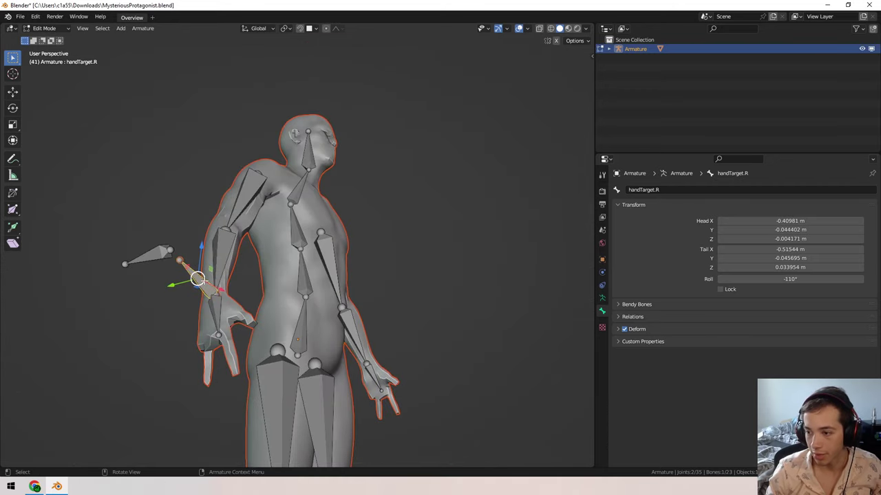
pyautogui.click(602, 286)
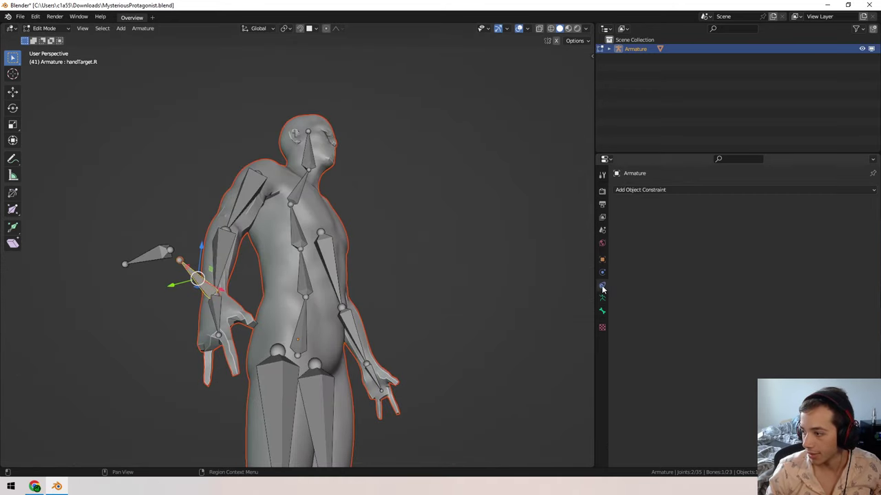
pyautogui.moveTo(237, 267); pyautogui.dragTo(207, 297, button='middle')
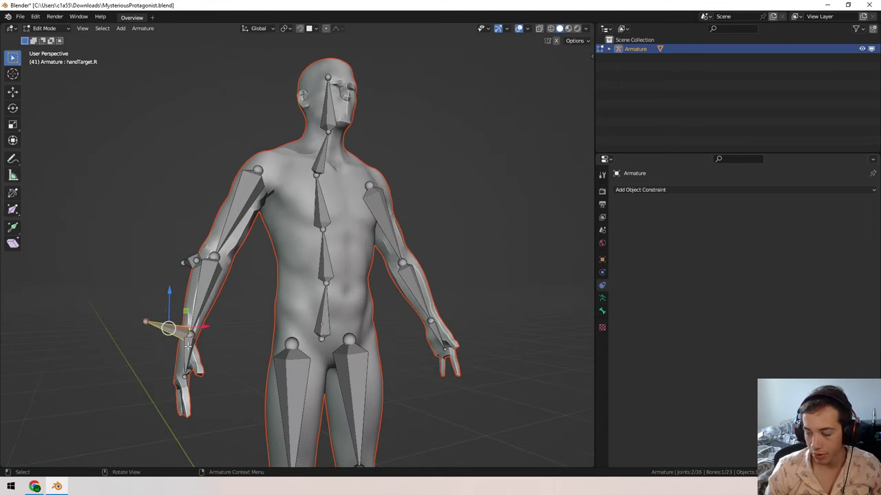
pyautogui.keyDown('shift'); pyautogui.click(176, 329); pyautogui.keyUp('shift')
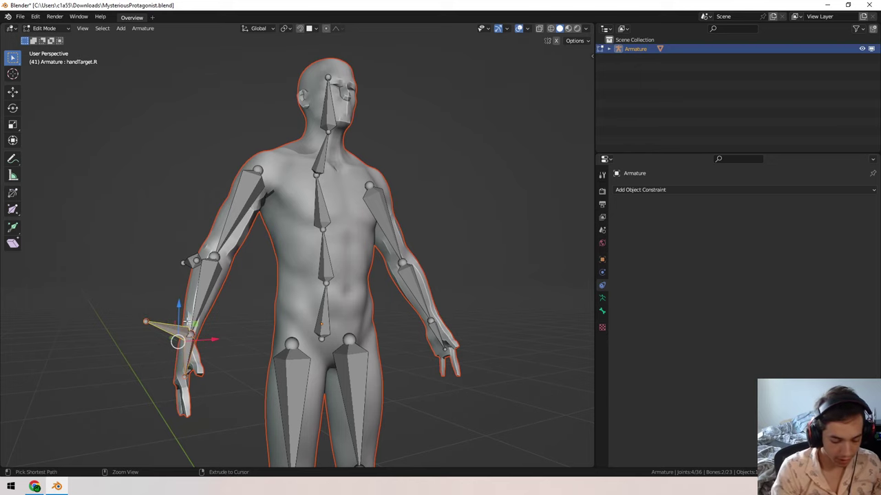
pyautogui.hotkey('ctrl', 'p')
pyautogui.click(188, 322)
pyautogui.click(169, 328)
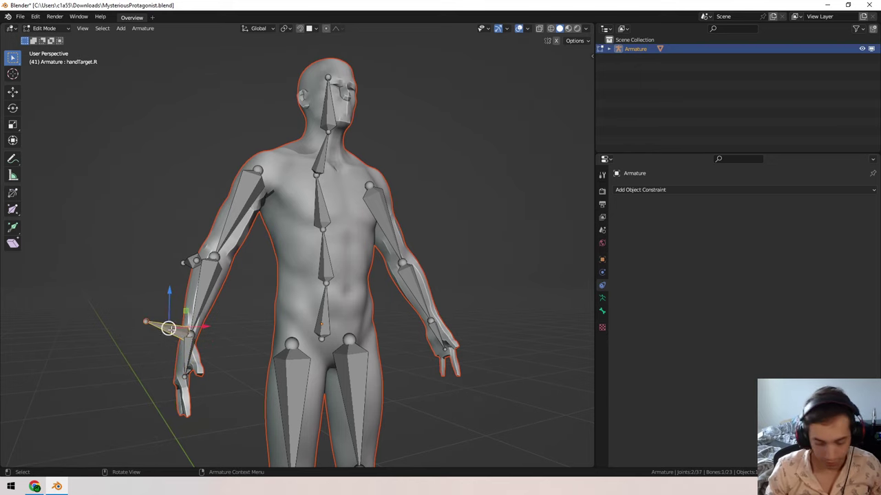
# - Switch to Pose Mode and try moving handTarget.R to test its link with the right hand
pyautogui.click(43, 28)
pyautogui.click(43, 55)
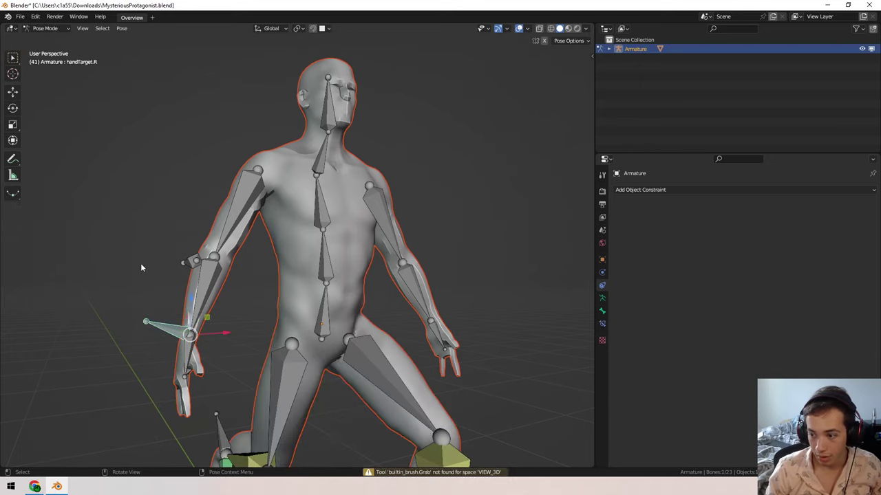
pyautogui.press('g')
pyautogui.click(183, 297)
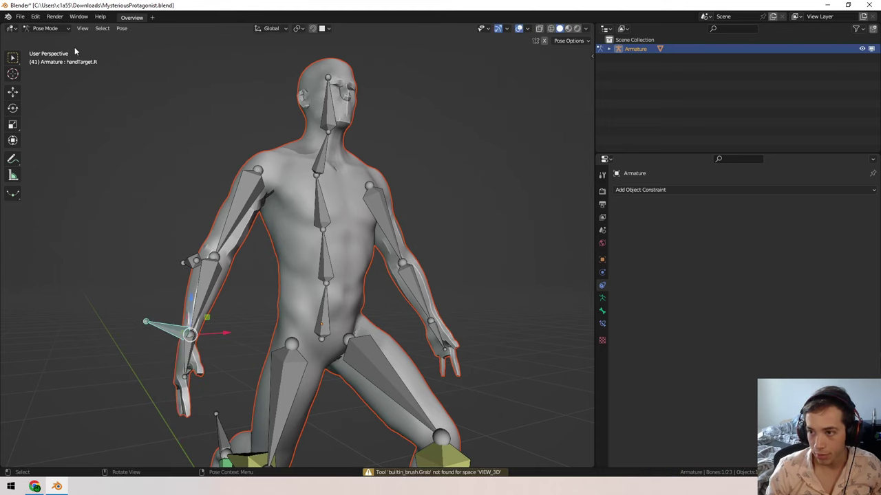
# - Select forearm.R in Edit Mode, return to Pose Mode and add an Inverse Kinematics bone constraint to it
pyautogui.click(42, 27)
pyautogui.click(43, 42)
pyautogui.click(188, 355)
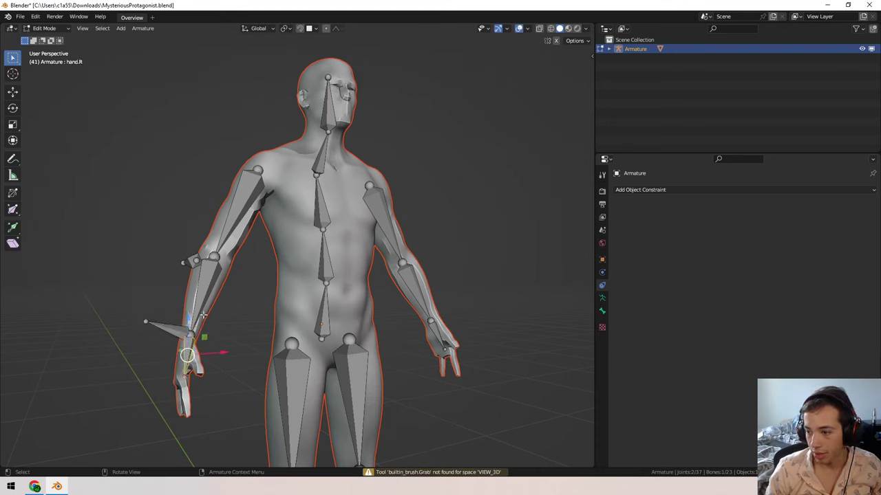
pyautogui.click(207, 282)
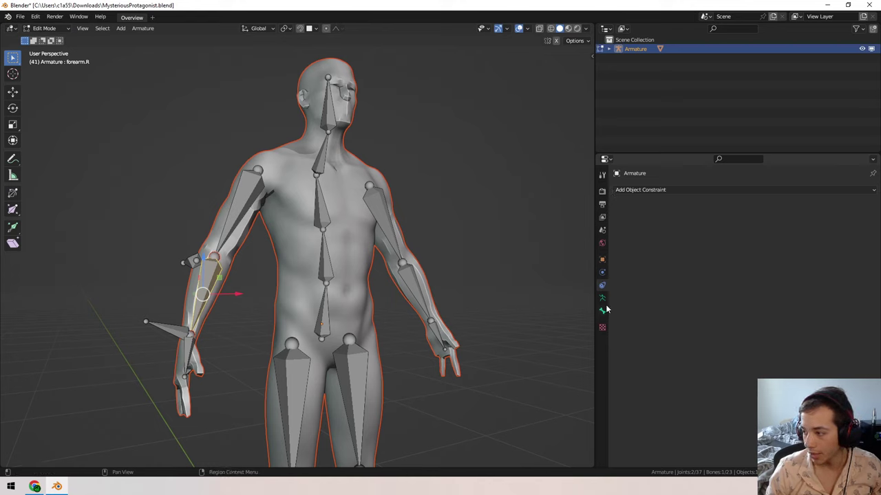
pyautogui.click(43, 27)
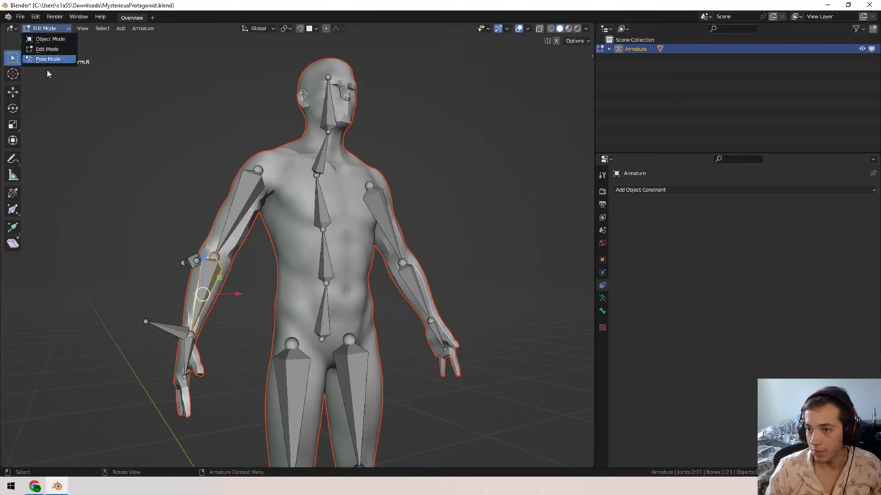
pyautogui.click(43, 57)
pyautogui.click(601, 324)
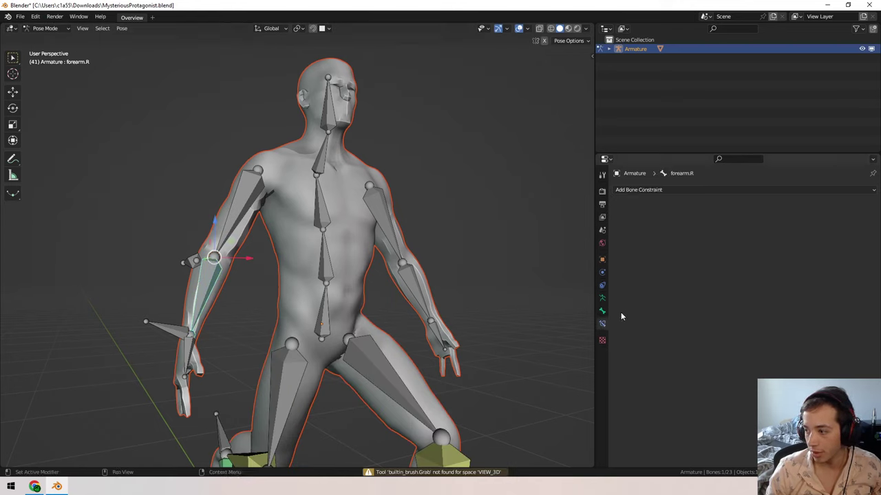
pyautogui.click(662, 190)
pyautogui.click(778, 235)
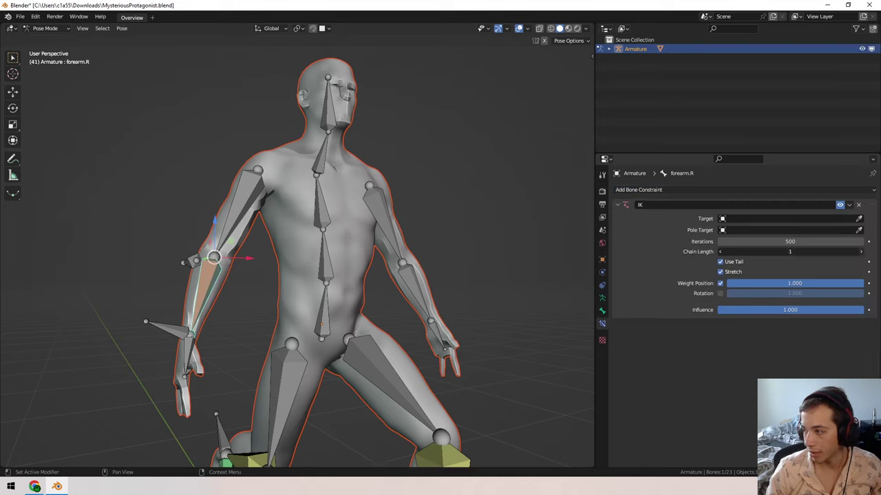
# - Set forearm.R's IK constraint to a chain length of 2, with Armature as target and handTarget.R as target bone
pyautogui.click(784, 218)
pyautogui.click(736, 242)
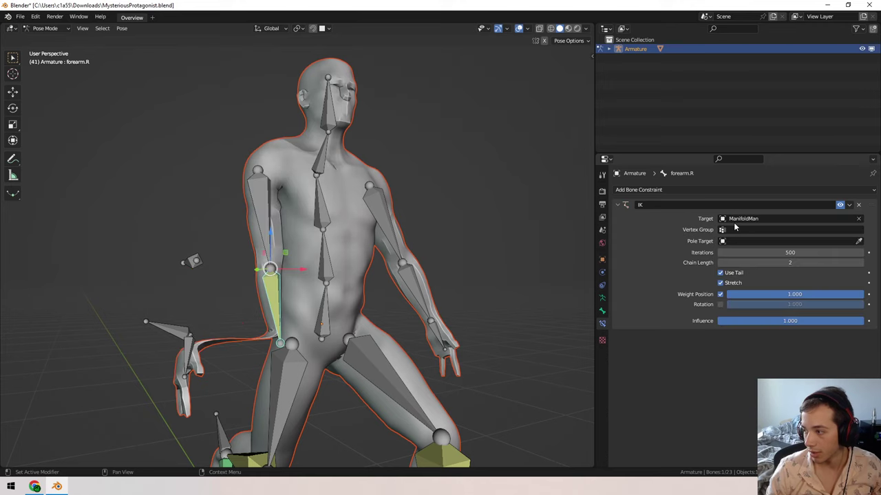
pyautogui.click(743, 218)
pyautogui.click(740, 230)
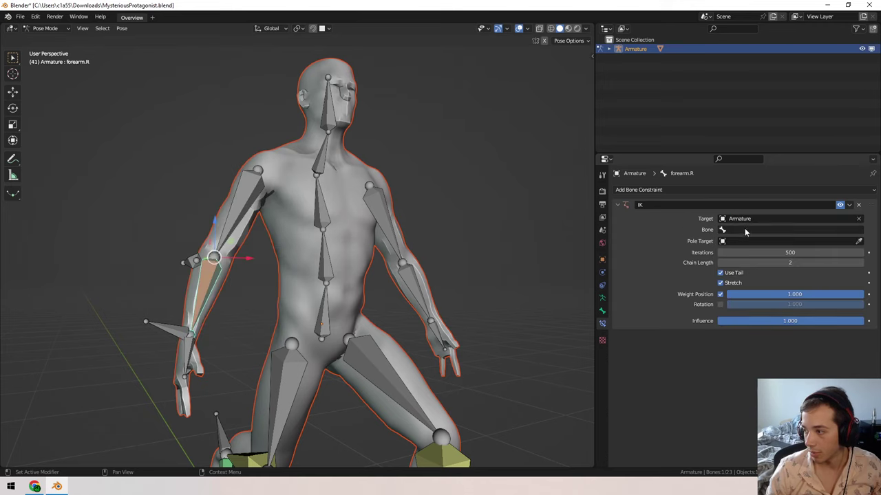
pyautogui.click(747, 229)
pyautogui.scroll(-15, 744, 300)
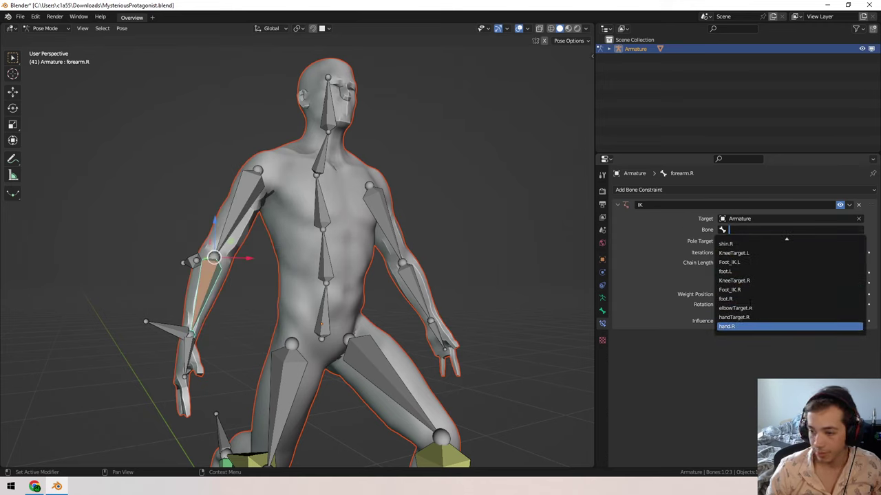
pyautogui.write('hand')
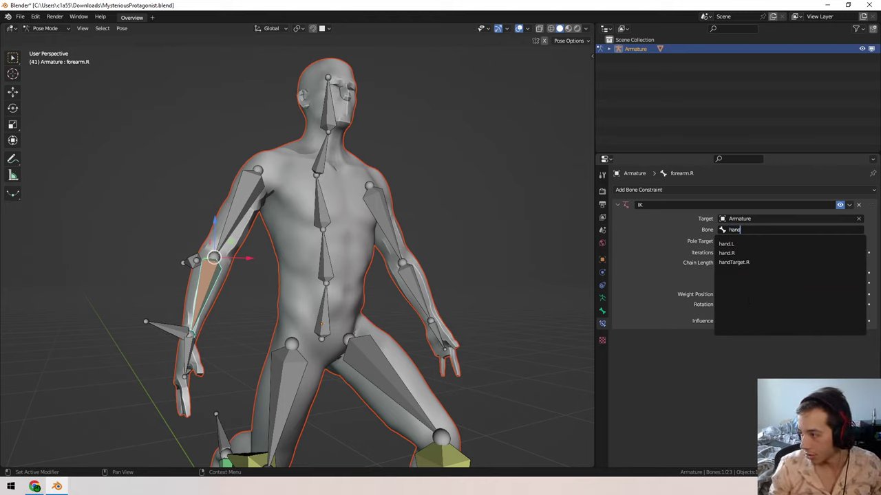
pyautogui.click(743, 262)
# - Set the IK constraint's pole target to Armature with elbowTarget.R as the pole bone
pyautogui.click(784, 240)
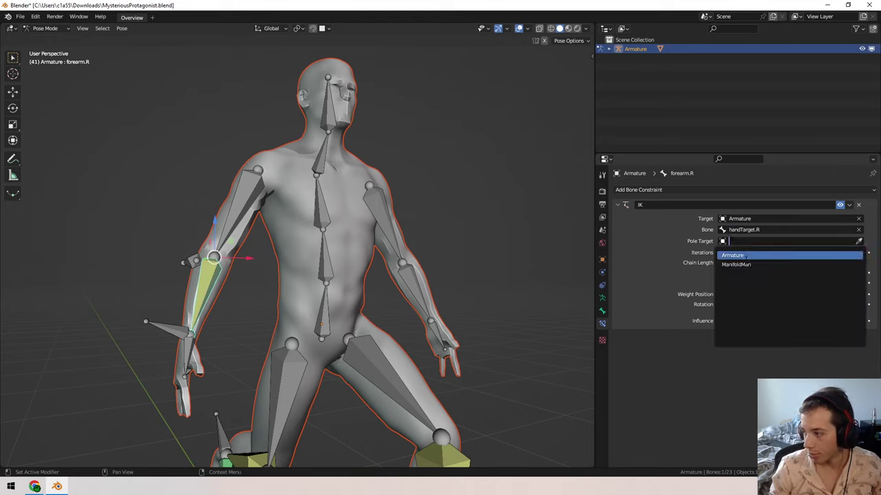
pyautogui.click(743, 261)
pyautogui.click(791, 252)
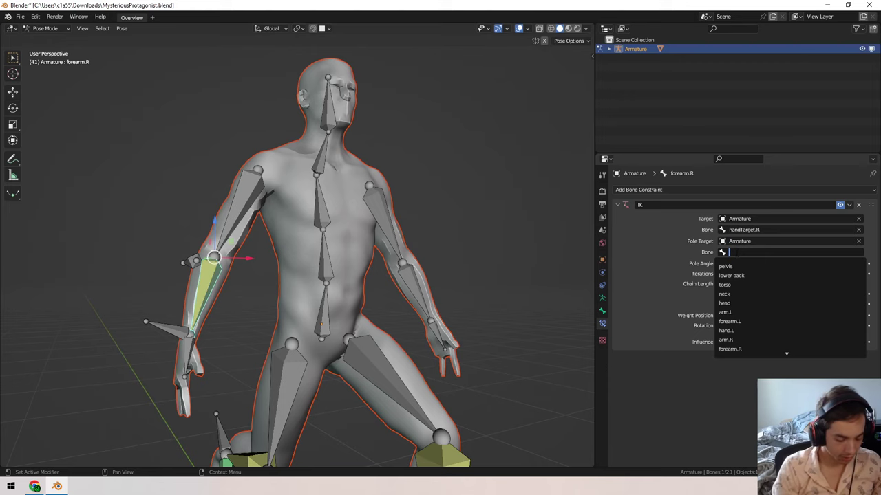
pyautogui.write('elbw')
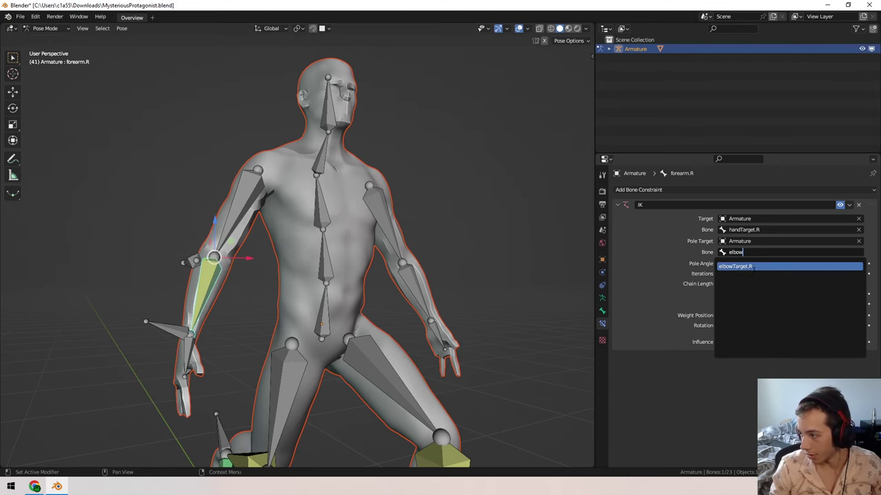
pyautogui.click(754, 267)
# - Set the pole angle of forearm.R's IK constraint to -90°
pyautogui.moveTo(412, 254); pyautogui.dragTo(523, 256, button='middle')
pyautogui.click(785, 263)
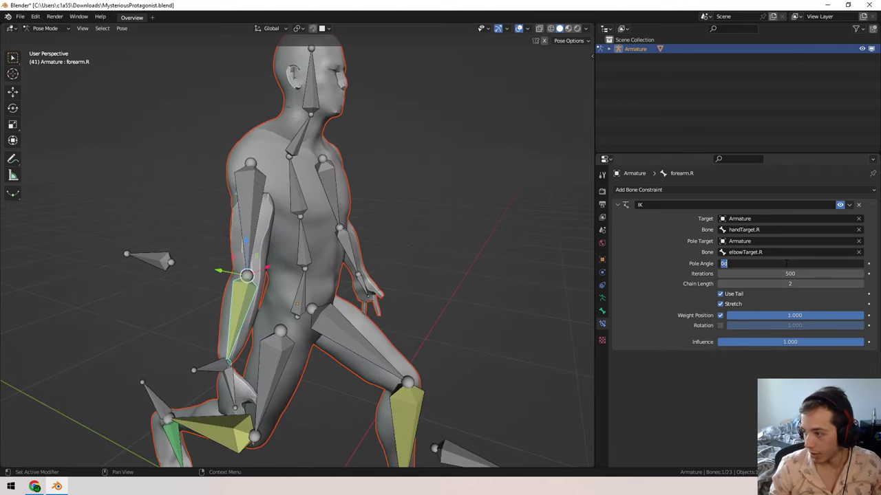
pyautogui.write('-9')
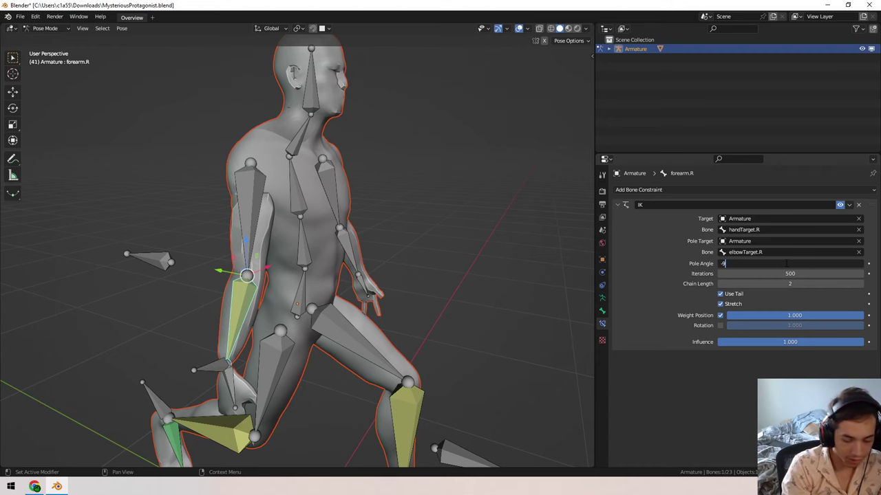
pyautogui.write('0')
pyautogui.press('Return')
# - Try moving elbowTarget.R freely behind the right arm to test how the elbow follows it
pyautogui.moveTo(389, 220); pyautogui.dragTo(510, 255, button='middle')
pyautogui.click(279, 324)
pyautogui.moveTo(392, 309); pyautogui.dragTo(413, 309, button='middle')
pyautogui.press('g')
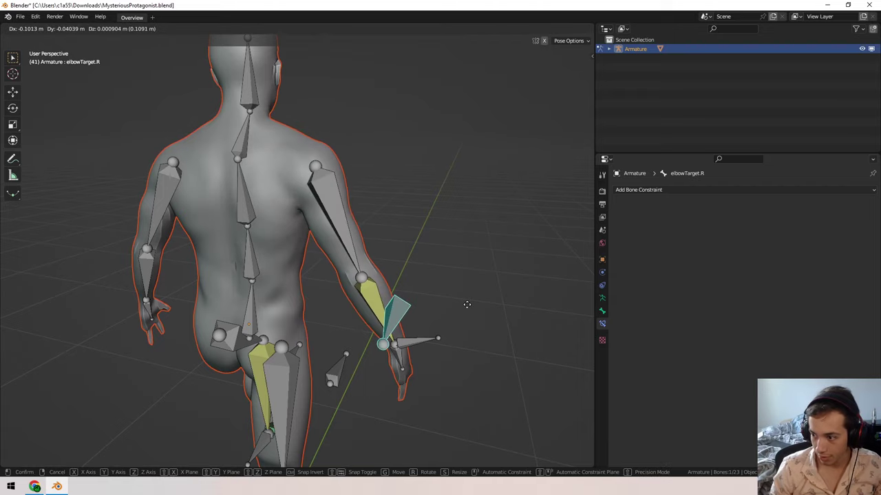
pyautogui.click(472, 296)
# - Try moving handTarget.R freely to test how the right arm's IK chain follows it
pyautogui.moveTo(515, 299); pyautogui.dragTo(185, 309, button='middle')
pyautogui.click(185, 307)
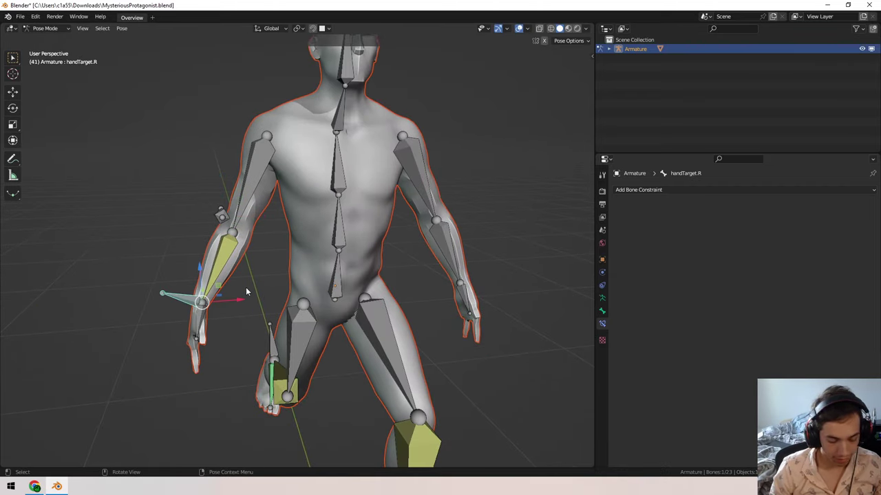
pyautogui.press('g')
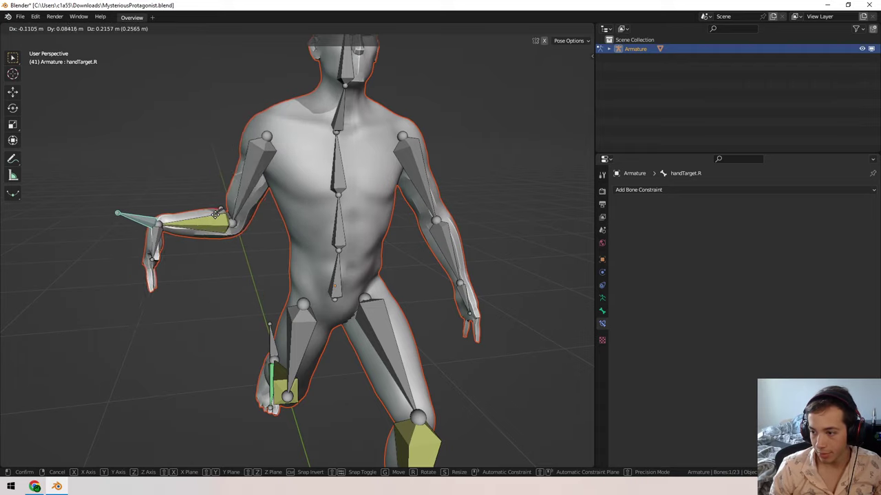
pyautogui.rightClick(314, 193)
pyautogui.moveTo(315, 196); pyautogui.dragTo(406, 272, button='middle')
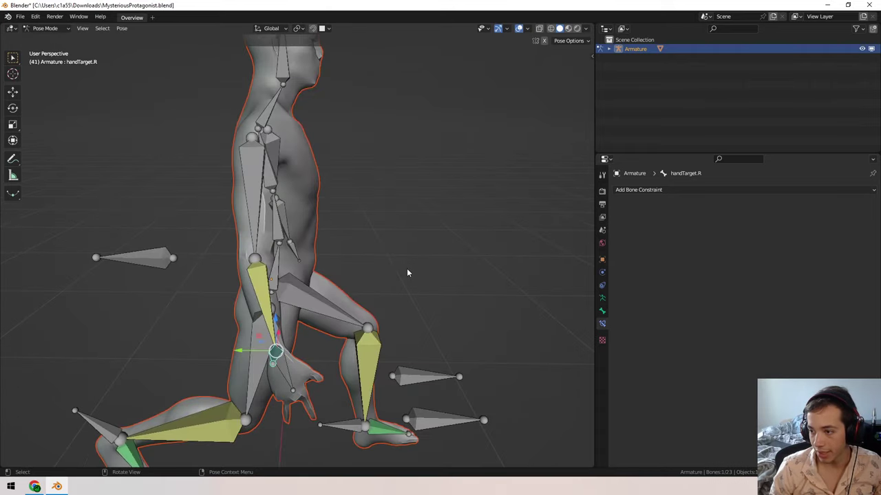
# - Move handTarget.R inward along global X, about -0.18 m along Y and about 0.38 m along Z
pyautogui.press('g')
pyautogui.press('x')
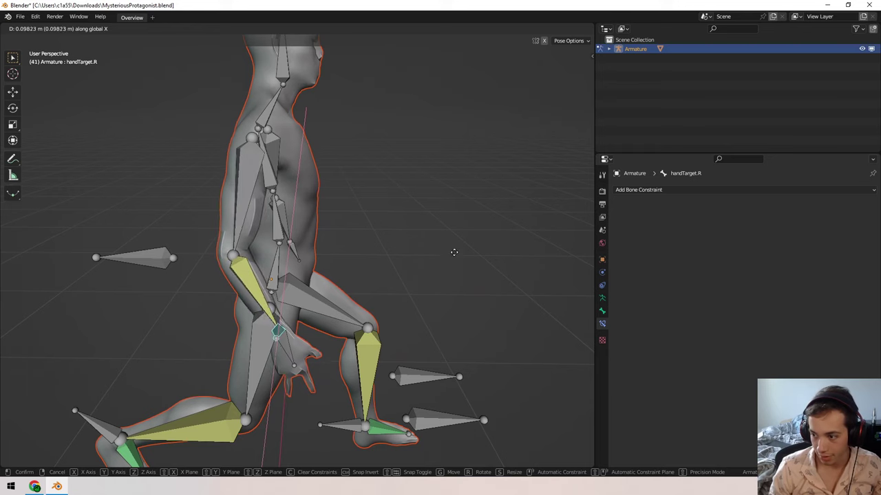
pyautogui.click(463, 249)
pyautogui.press('g')
pyautogui.press('y')
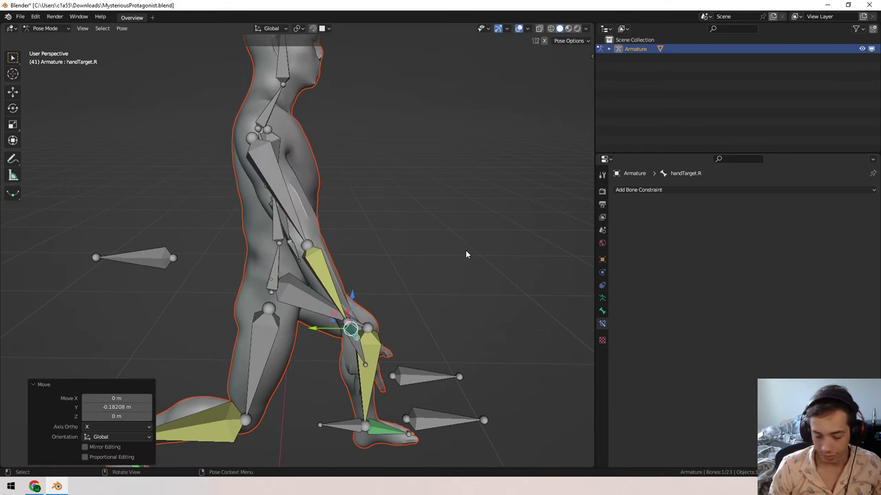
pyautogui.click(465, 249)
pyautogui.press('g')
pyautogui.press('z')
pyautogui.click(435, 130)
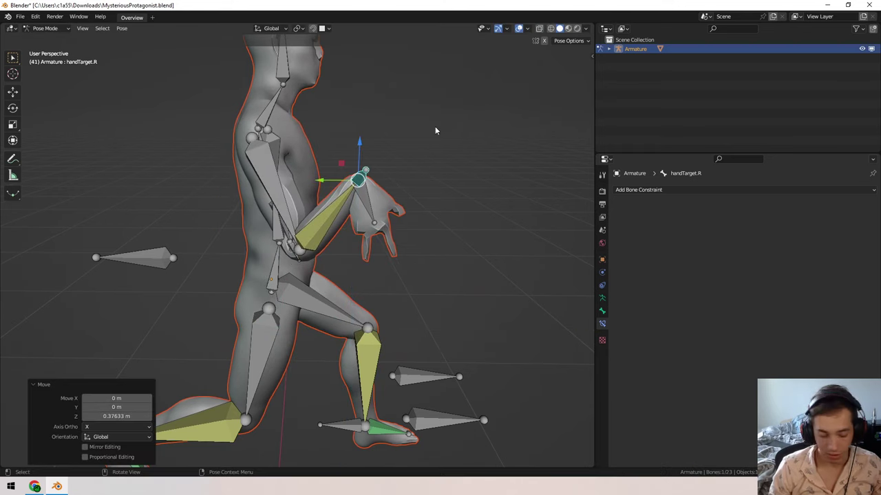
# - Move handTarget.R about -0.18 m further along global Y and rotate it around global X
pyautogui.press('g')
pyautogui.press('x')
pyautogui.press('y')
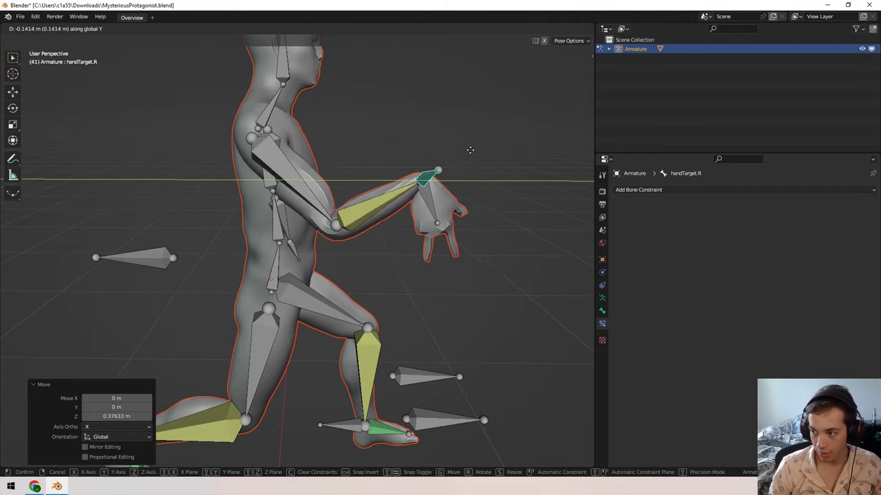
pyautogui.click(481, 152)
pyautogui.moveTo(483, 152); pyautogui.dragTo(440, 163, button='middle')
pyautogui.press('r')
pyautogui.press('x')
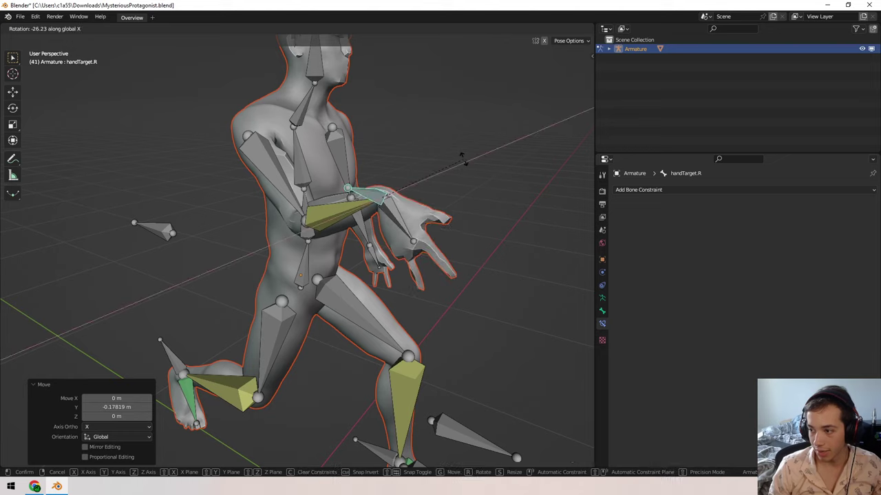
pyautogui.click(403, 134)
# - Shift handTarget.R about 0.07 m along global X and about -0.11 m along global Z
pyautogui.moveTo(403, 135); pyautogui.dragTo(266, 176, button='middle')
pyautogui.press('g')
pyautogui.press('x')
pyautogui.click(364, 199)
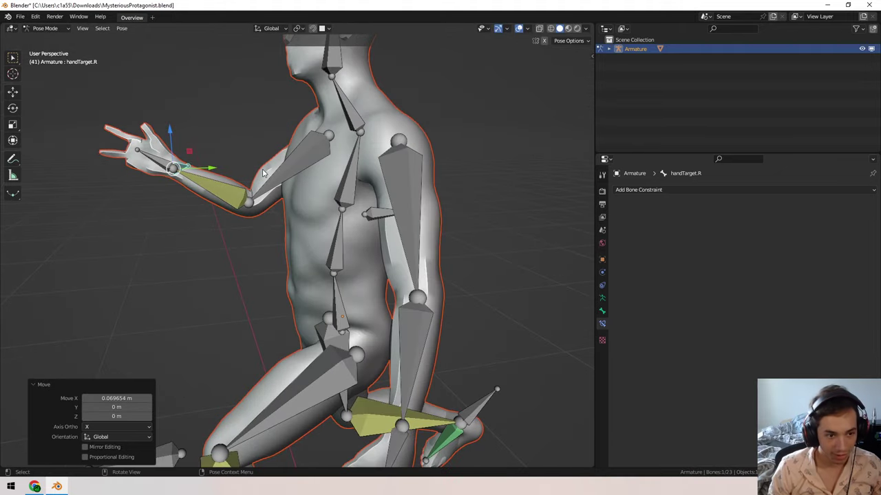
pyautogui.press('g')
pyautogui.press('z')
pyautogui.click(250, 215)
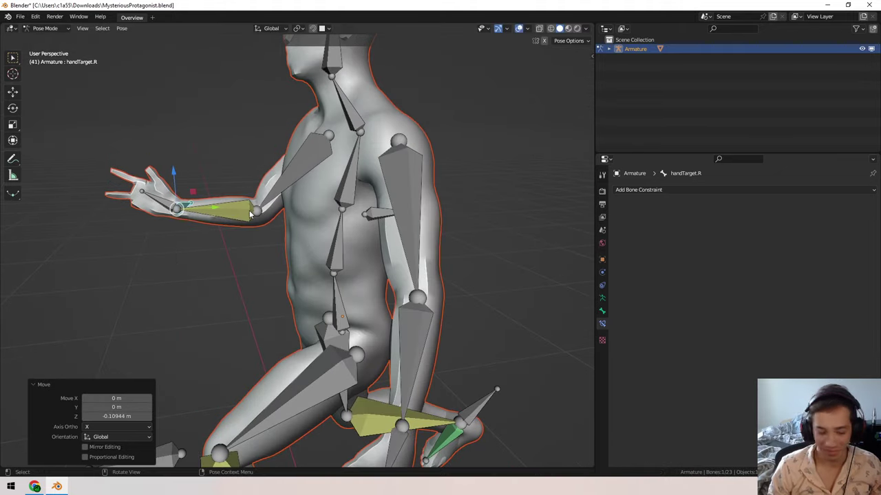
# - Rotate handTarget.R around global X again and around global Z
pyautogui.press('r')
pyautogui.press('x')
pyautogui.click(233, 177)
pyautogui.moveTo(233, 177); pyautogui.dragTo(292, 291, button='middle')
pyautogui.press('r')
pyautogui.press('z')
pyautogui.click(289, 247)
# - Add a Copy Location constraint to hand.R targeting Armature's forearm.R bone, with Head/Tail set to 1.000
pyautogui.click(327, 290)
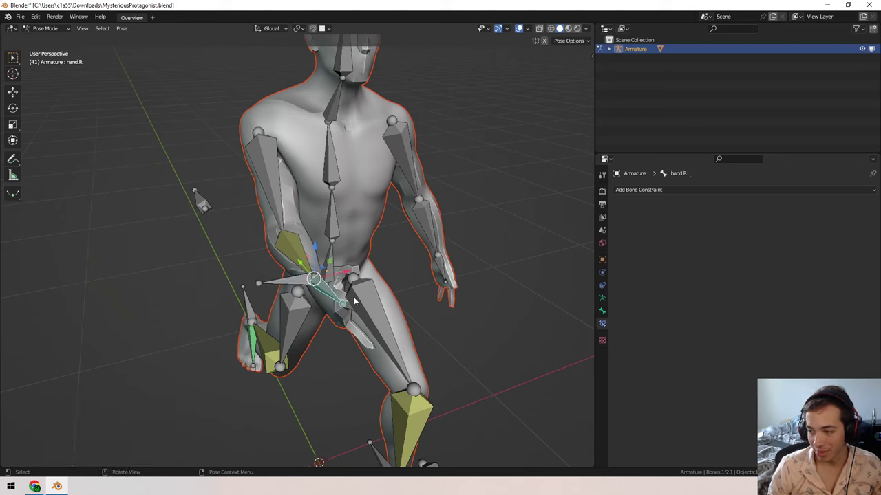
pyautogui.click(647, 190)
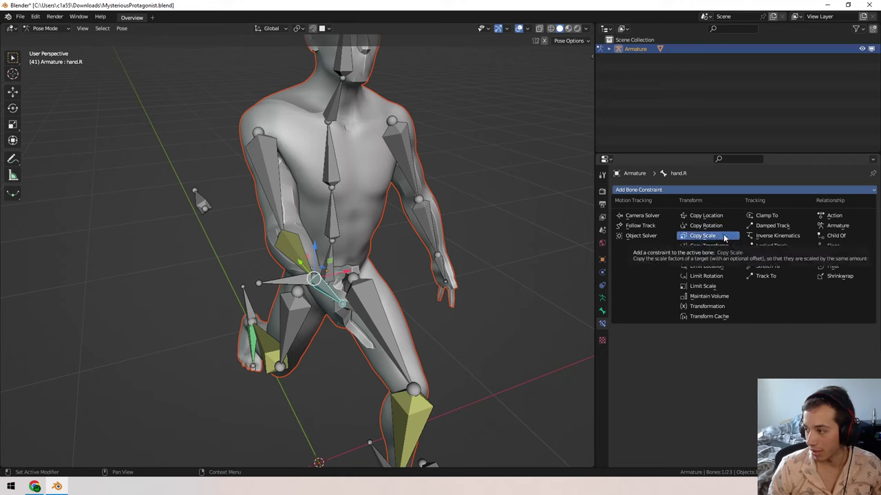
pyautogui.click(705, 215)
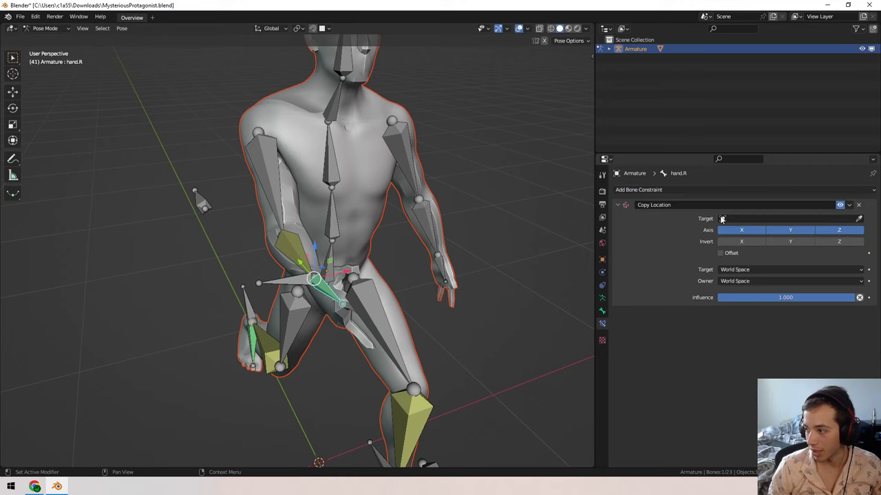
pyautogui.click(753, 220)
pyautogui.click(732, 229)
pyautogui.click(742, 230)
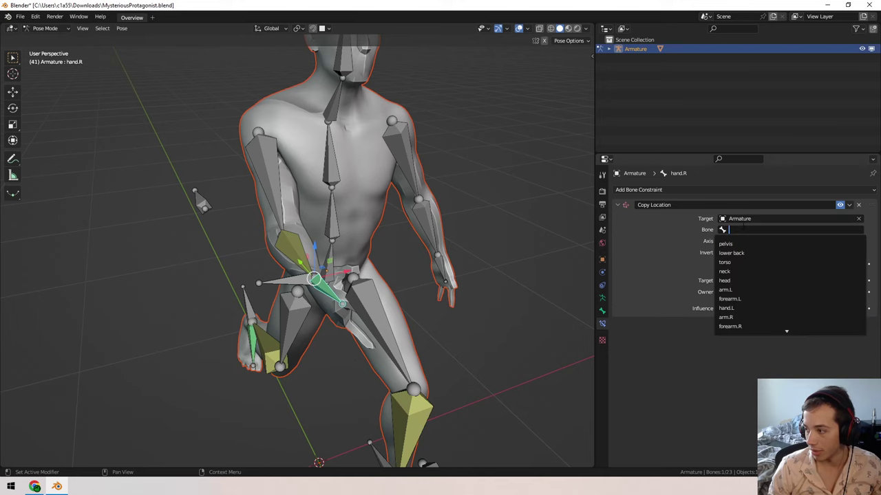
pyautogui.click(743, 328)
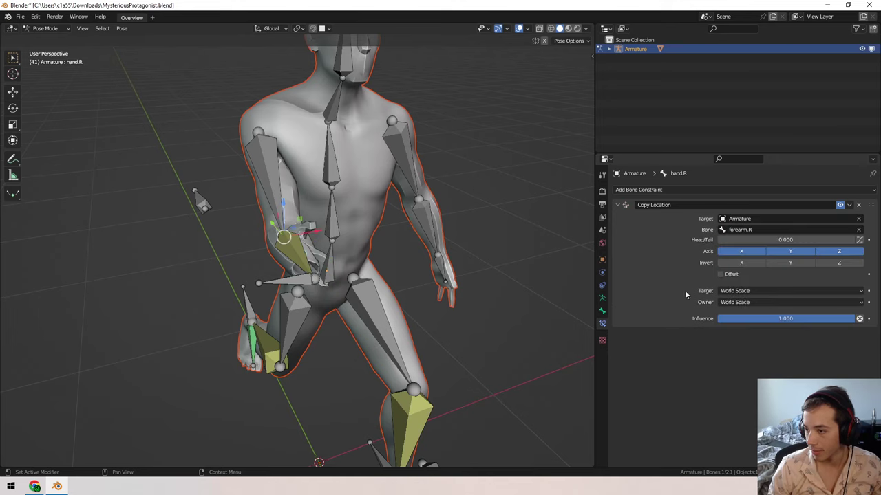
pyautogui.moveTo(749, 240); pyautogui.dragTo(853, 240)
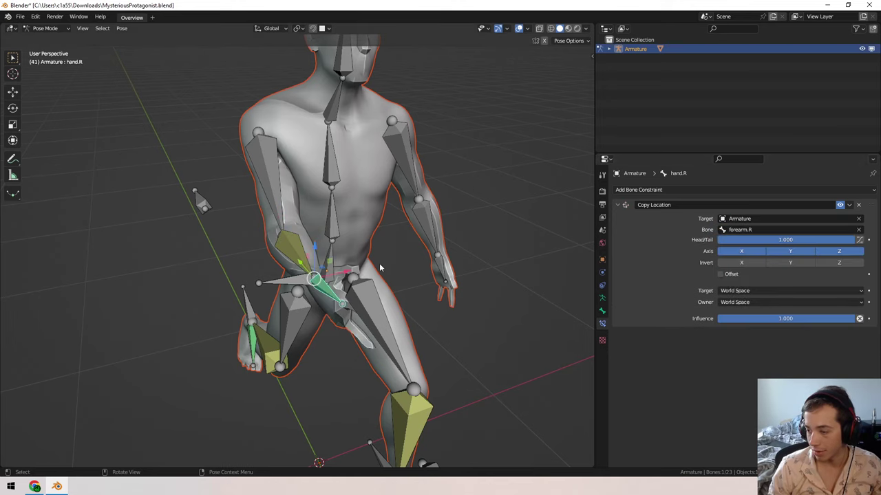
# - Try rotating handTarget.R freely to test how the right hand responds
pyautogui.moveTo(379, 264); pyautogui.dragTo(443, 286, button='middle')
pyautogui.click(357, 315)
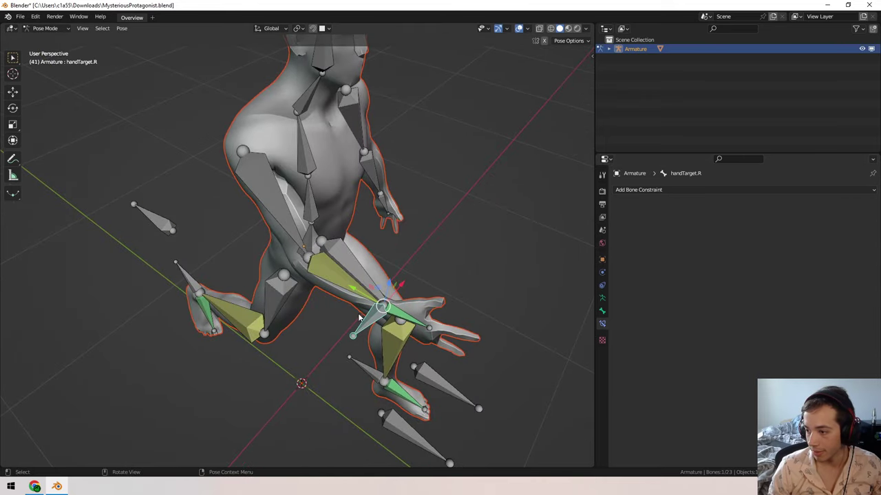
pyautogui.press('r')
pyautogui.press('r')
pyautogui.rightClick(348, 232)
# - Select all of the armature's bones and clear their unkeyed user transforms to restore the original pose
pyautogui.moveTo(348, 232); pyautogui.dragTo(254, 136, button='middle')
pyautogui.press('a')
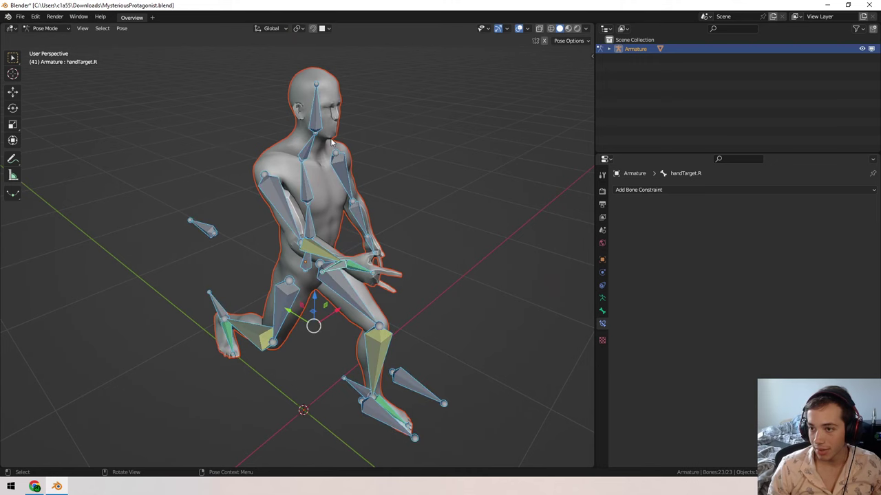
pyautogui.press('F3')
pyautogui.write('clear user')
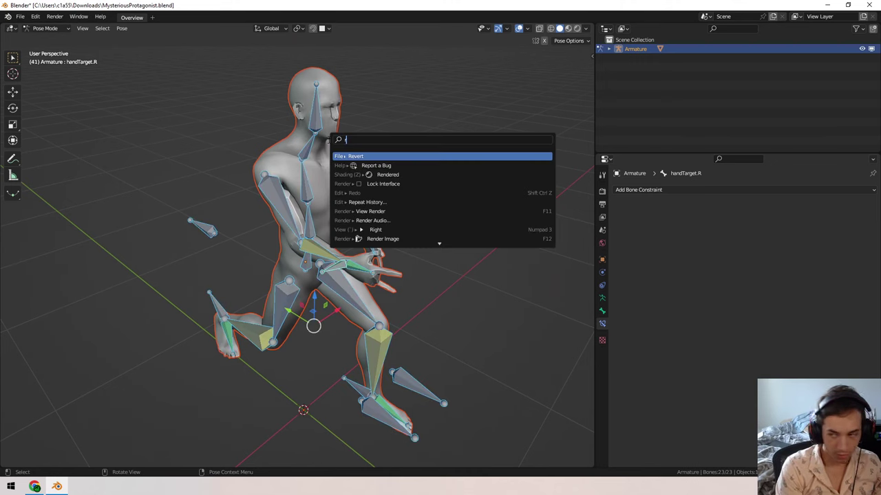
pyautogui.press('Return')
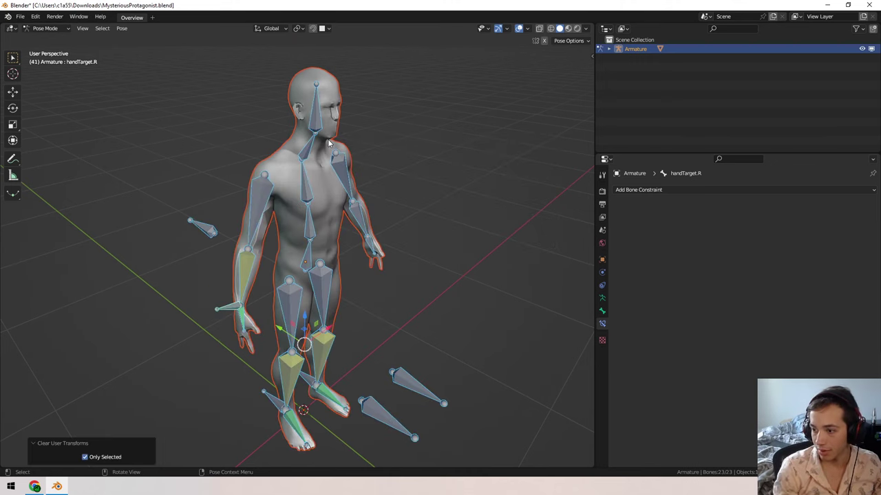
pyautogui.press('F3')
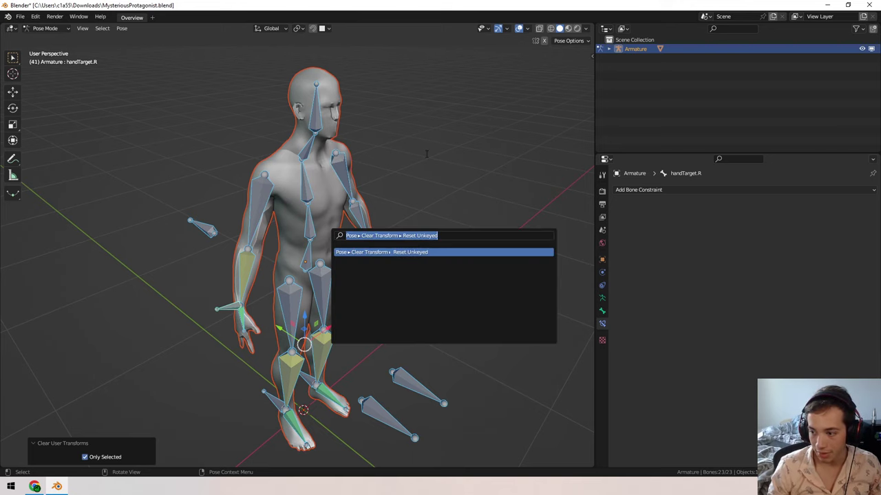
pyautogui.press('Escape')
pyautogui.moveTo(426, 154); pyautogui.dragTo(380, 173, button='middle')
pyautogui.press('F3')
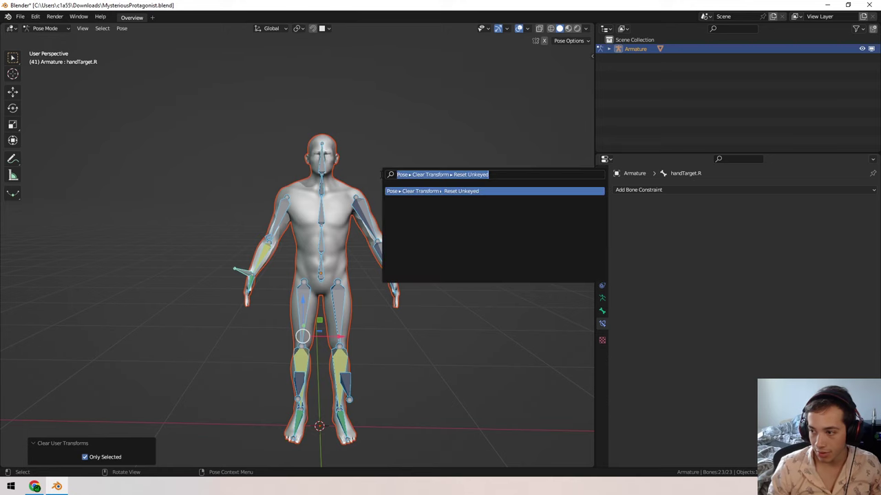
# - Symmetrize all of the armature's bones from -X to +X in Edit Mode
pyautogui.click(48, 29)
pyautogui.click(46, 50)
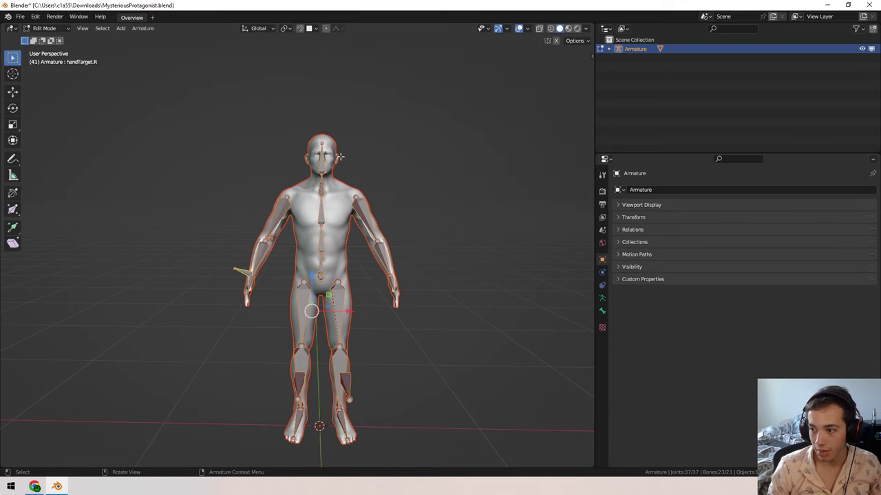
pyautogui.press('F3')
pyautogui.write('symm')
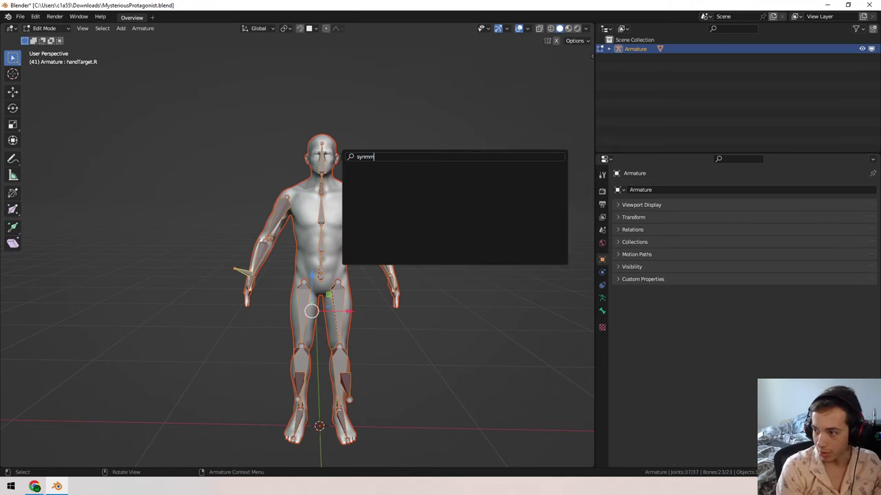
pyautogui.write('ymme')
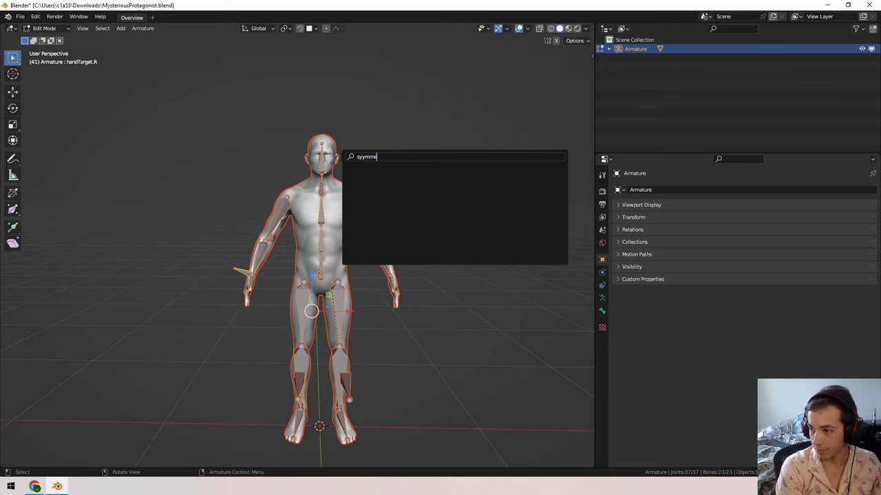
pyautogui.press('BackSpace')
pyautogui.press('BackSpace')
pyautogui.press('BackSpace')
pyautogui.write('ym')
pyautogui.press('Return')
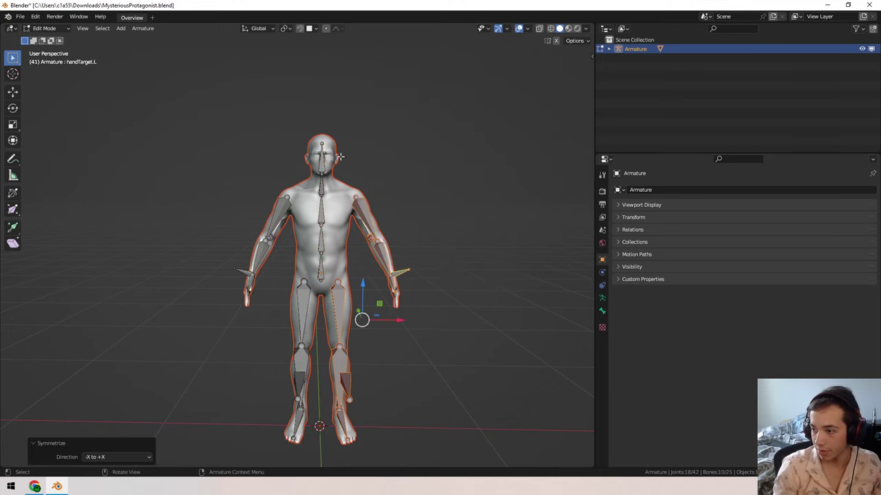
# - In Object Mode, parent the ManifoldMan mesh to the armature with automatic weights
pyautogui.moveTo(284, 199); pyautogui.dragTo(417, 230, button='middle')
pyautogui.scroll(2, 354, 250)
pyautogui.moveTo(353, 250); pyautogui.dragTo(251, 242, button='middle')
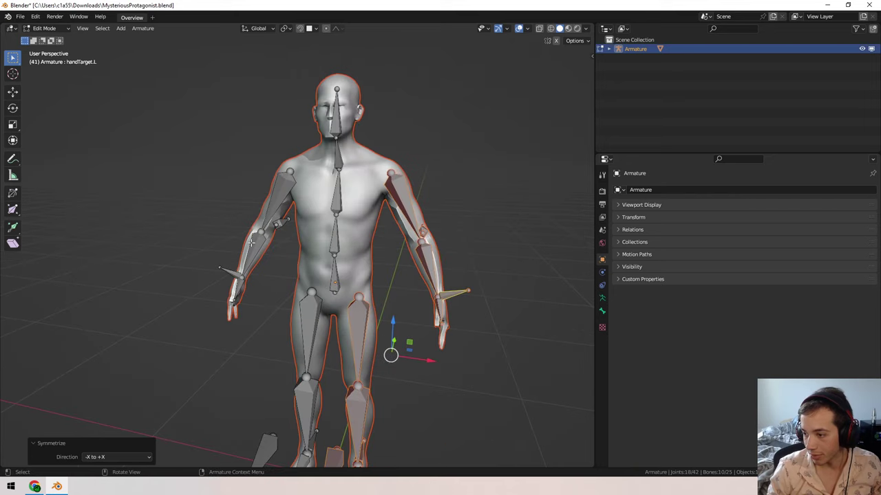
pyautogui.click(44, 28)
pyautogui.click(43, 40)
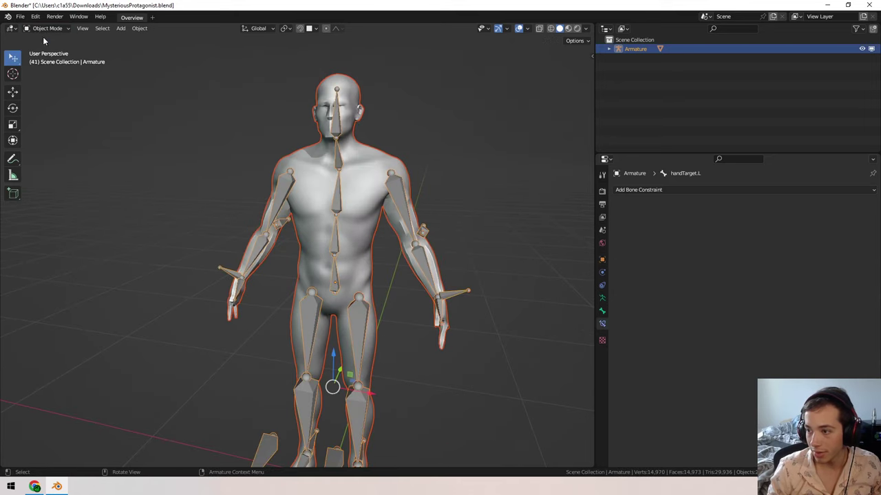
pyautogui.moveTo(414, 198); pyautogui.dragTo(344, 212, button='middle')
pyautogui.click(381, 216)
pyautogui.click(353, 177)
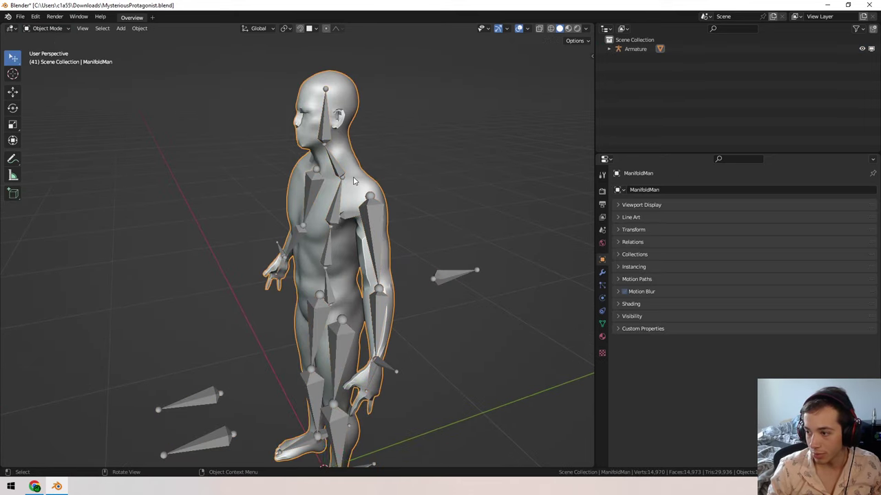
pyautogui.keyDown('shift'); pyautogui.click(379, 216); pyautogui.keyUp('shift')
pyautogui.hotkey('ctrl', 'p')
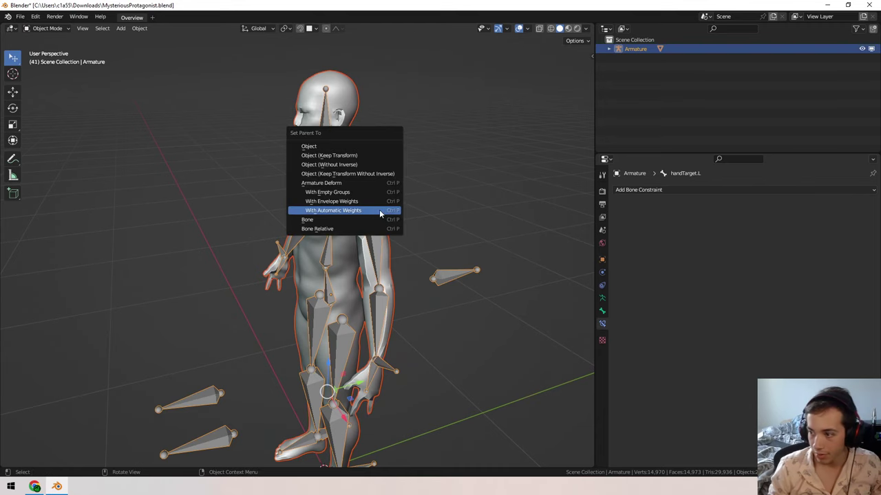
pyautogui.click(379, 209)
# - In Edit Mode, check the Deform setting of the hand and elbow target bones on both sides
pyautogui.moveTo(379, 209); pyautogui.dragTo(349, 213, button='middle')
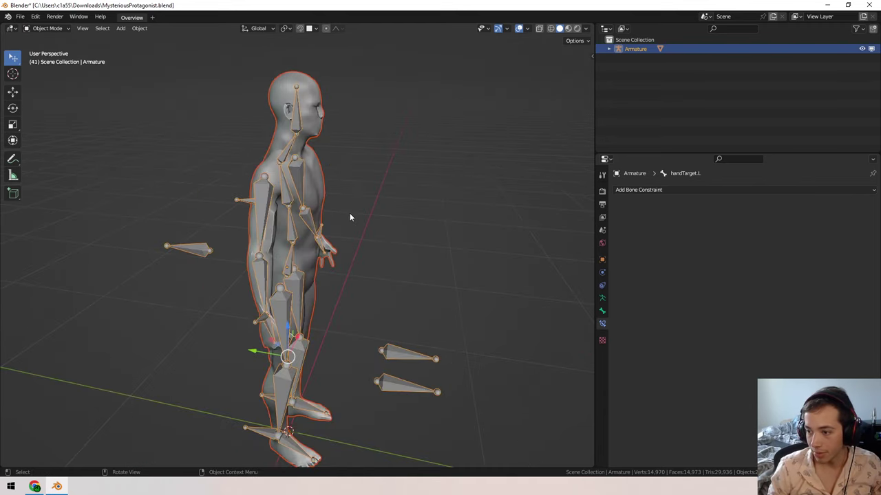
pyautogui.press('Tab')
pyautogui.click(196, 248)
pyautogui.moveTo(196, 248); pyautogui.dragTo(223, 298, button='middle')
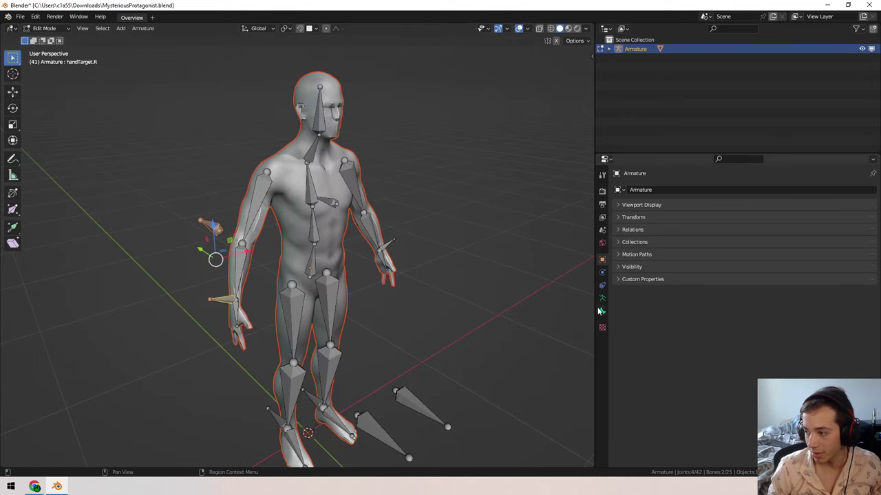
pyautogui.click(601, 311)
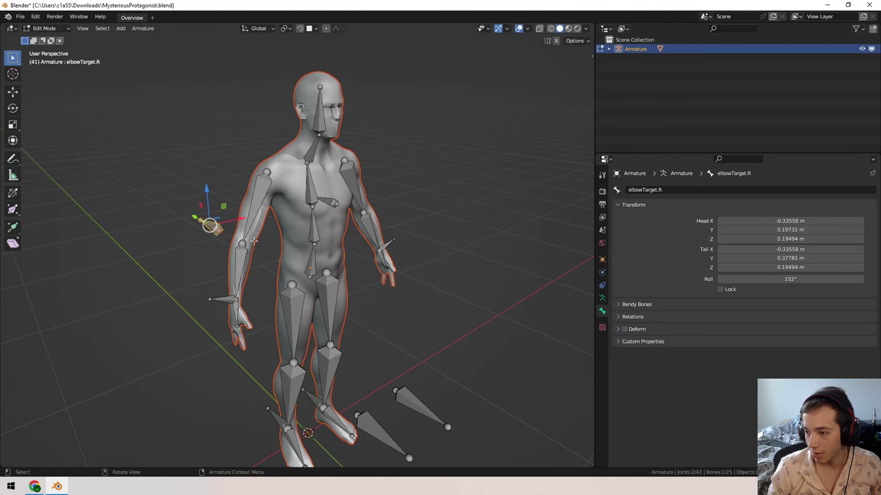
pyautogui.moveTo(388, 223); pyautogui.dragTo(421, 258, button='middle')
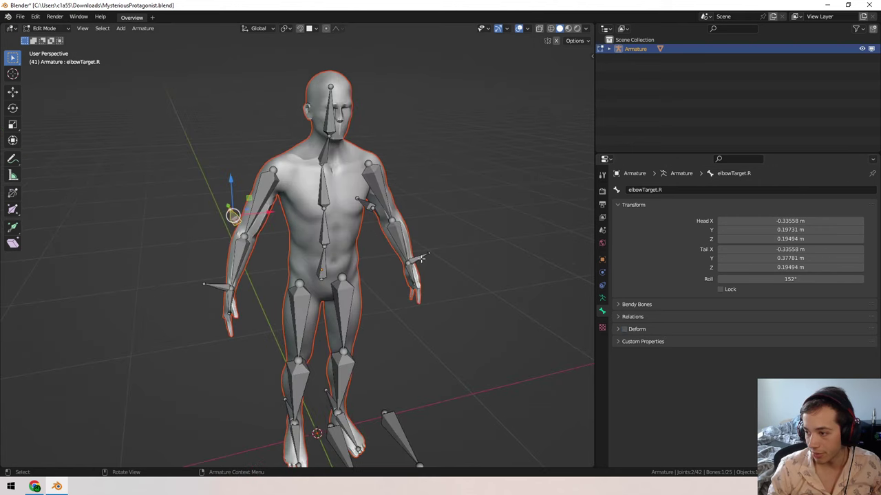
pyautogui.click(624, 328)
pyautogui.moveTo(510, 274); pyautogui.dragTo(432, 286, button='middle')
pyautogui.click(456, 254)
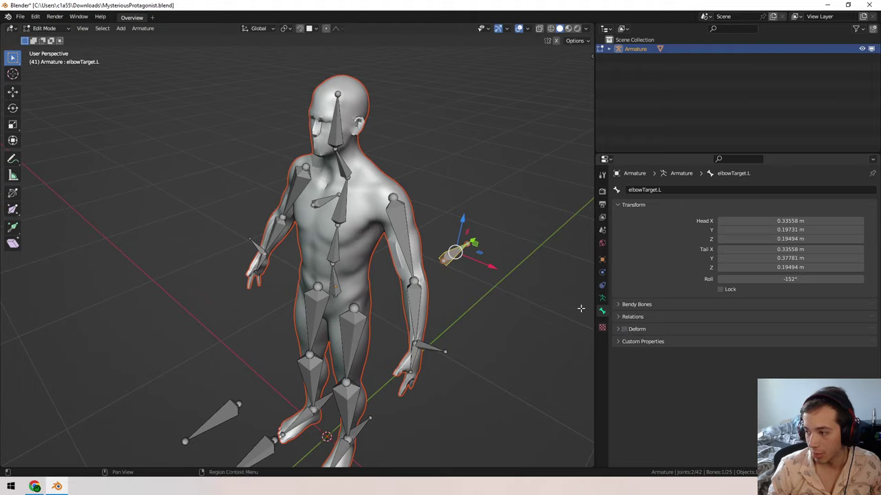
pyautogui.keyDown('shift'); pyautogui.moveTo(345, 276); pyautogui.dragTo(297, 138, button='middle'); pyautogui.keyUp('shift')
# - Return to Object Mode and parent the body mesh to the armature again with automatic weights
pyautogui.press('Tab')
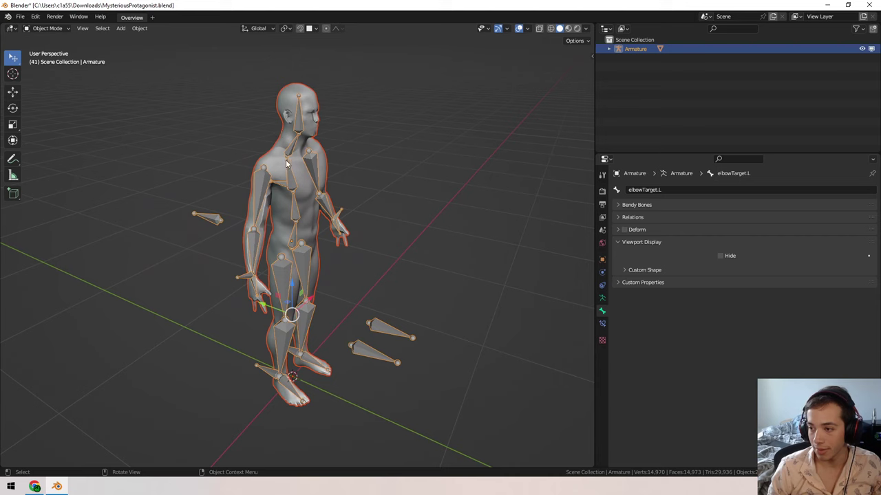
pyautogui.click(311, 110)
pyautogui.keyDown('shift'); pyautogui.click(289, 165); pyautogui.keyUp('shift')
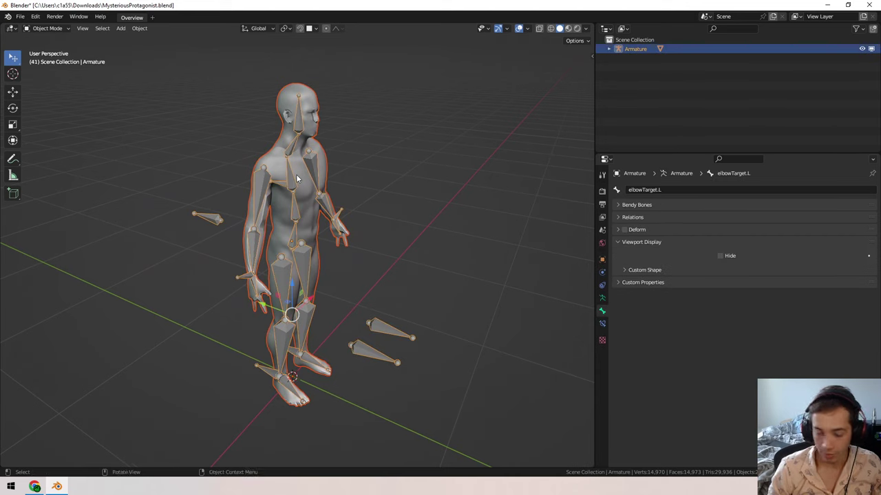
pyautogui.hotkey('ctrl', 'p')
pyautogui.click(295, 175)
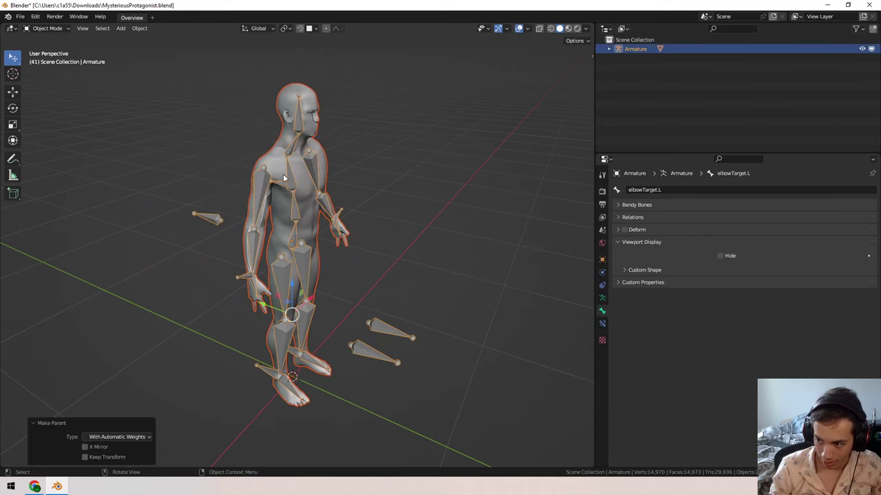
# - Switch the armature to Pose Mode
pyautogui.click(55, 16)
pyautogui.click(47, 28)
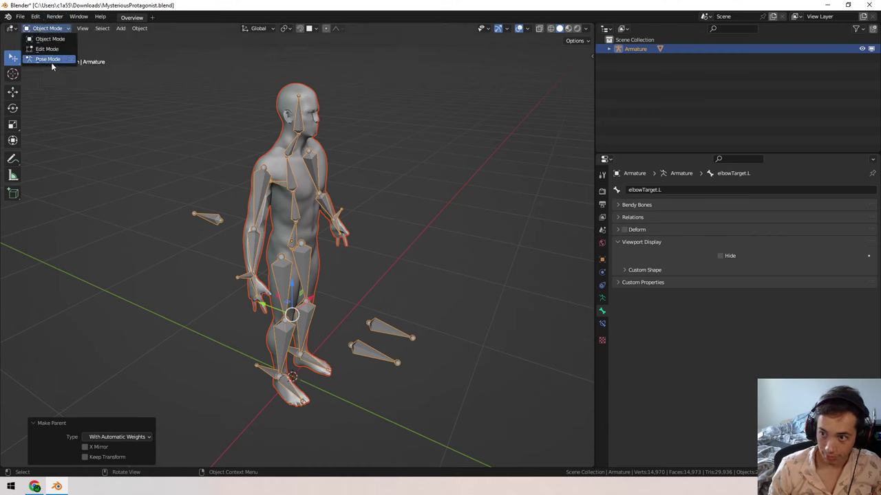
pyautogui.click(47, 62)
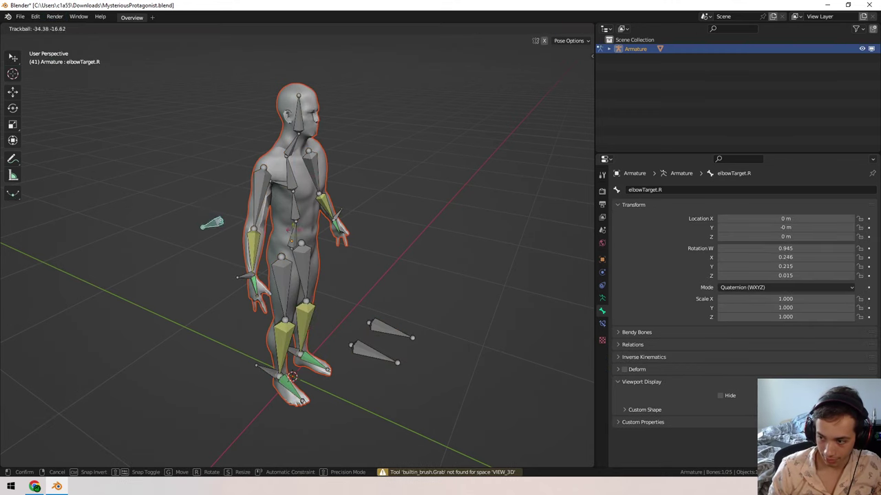
# - Try moving elbowTarget.R and freely rotating handTarget.R to test the right arm's response
pyautogui.press('g')
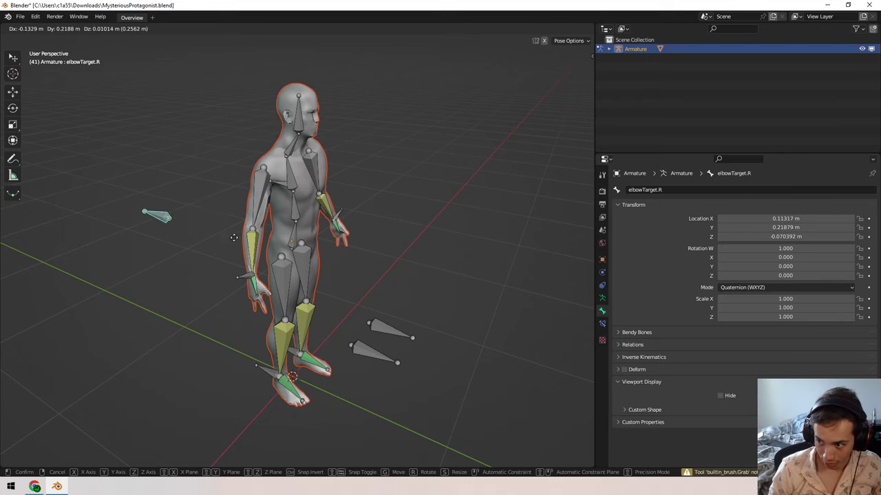
pyautogui.rightClick(265, 230)
pyautogui.click(250, 278)
pyautogui.press('g')
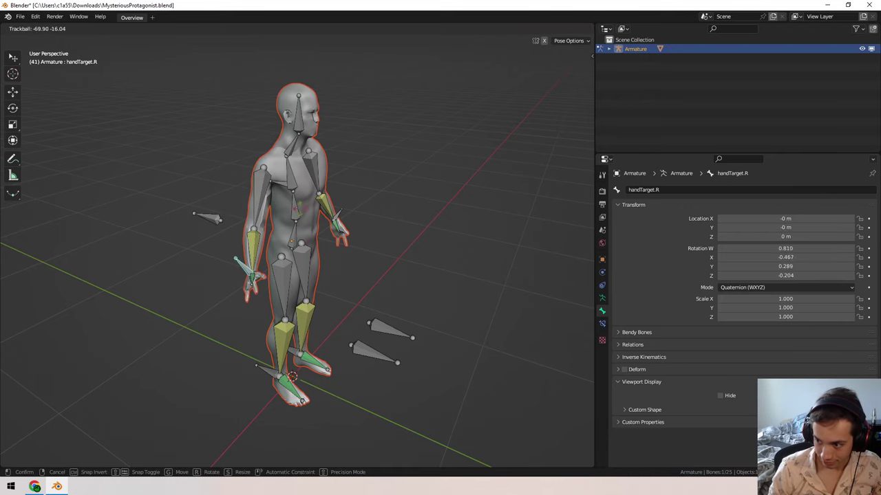
pyautogui.rightClick(258, 274)
# - Try raising both foot IK bones along Z to test the leg bend, and clear their location
pyautogui.moveTo(312, 208); pyautogui.dragTo(143, 191, button='middle')
pyautogui.moveTo(295, 229); pyautogui.dragTo(298, 343, button='middle')
pyautogui.press('g')
pyautogui.press('z')
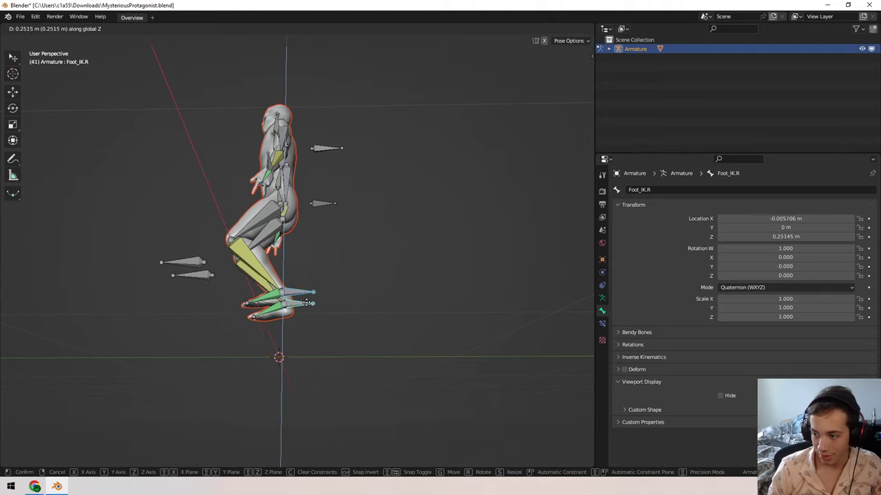
pyautogui.click(284, 336)
pyautogui.moveTo(317, 310); pyautogui.dragTo(275, 187, button='middle')
pyautogui.hotkey('alt', 'g')
# - Lower the pelvis bone along the global Z axis by about 0.11 m and a further 0.39 m into a crouch
pyautogui.press('g')
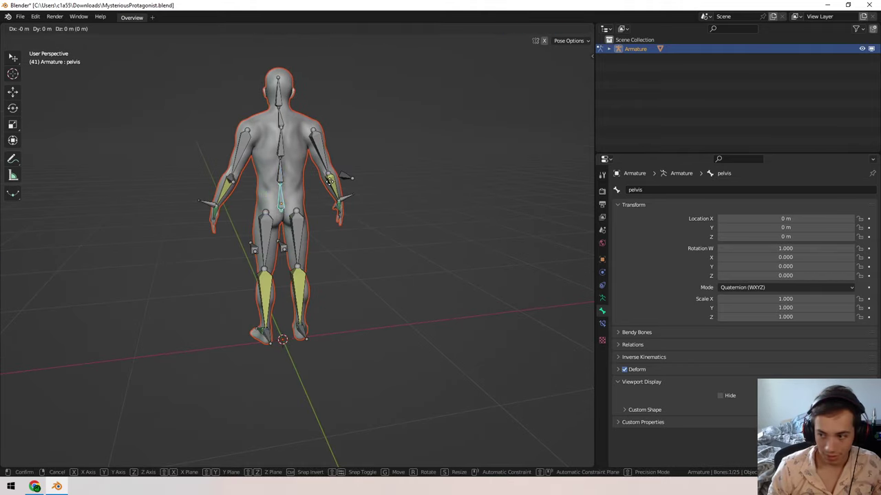
pyautogui.press('z')
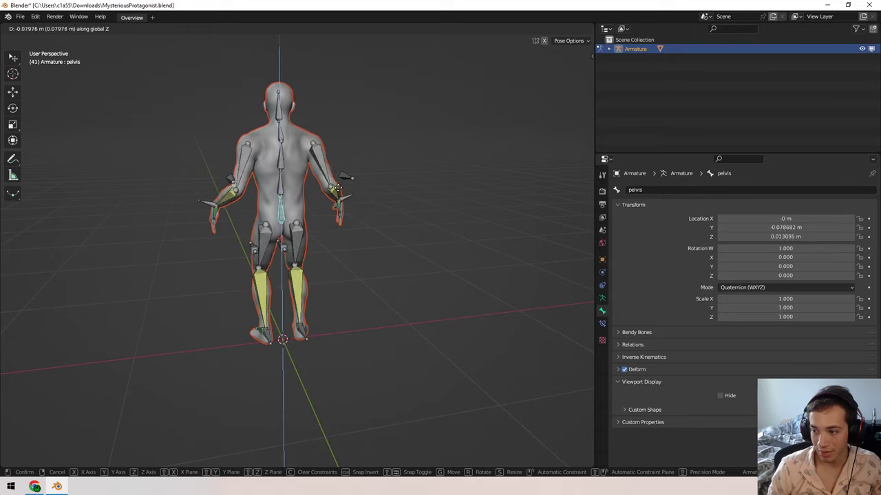
pyautogui.click(336, 241)
pyautogui.moveTo(337, 240); pyautogui.dragTo(425, 197, button='middle')
pyautogui.press('g')
pyautogui.press('z')
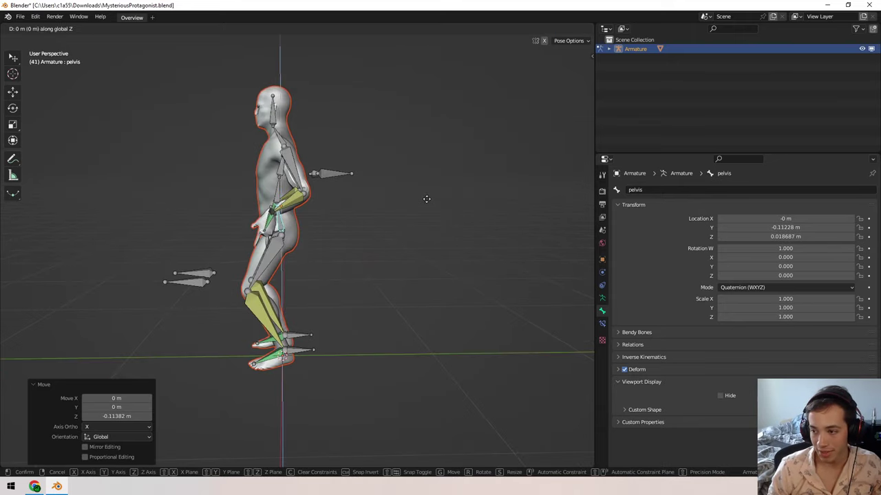
pyautogui.click(419, 259)
pyautogui.moveTo(420, 259); pyautogui.dragTo(397, 212, button='middle')
# - Split the 3D viewport vertically into two views and hide the gizmos and overlays in the second one
pyautogui.rightClick(267, 22)
pyautogui.click(256, 35)
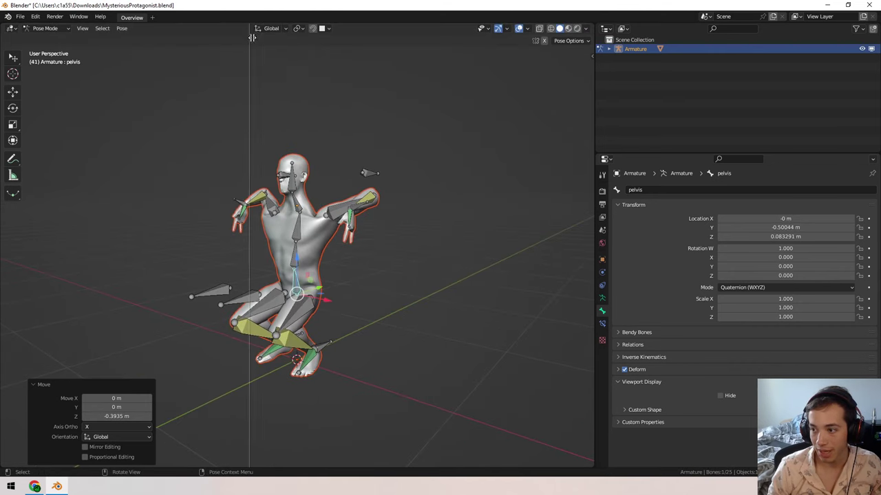
pyautogui.click(288, 241)
pyautogui.click(297, 28)
pyautogui.moveTo(432, 216); pyautogui.dragTo(452, 209, button='middle')
pyautogui.click(554, 29)
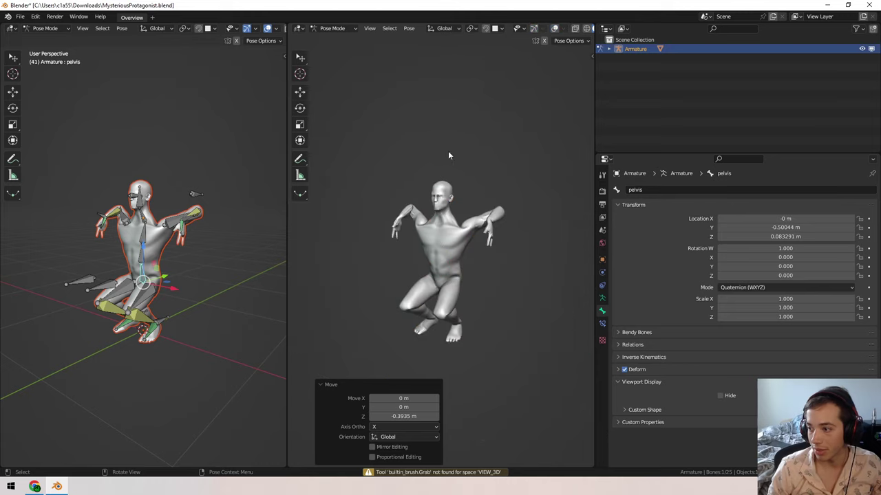
pyautogui.moveTo(448, 151); pyautogui.dragTo(358, 216, button='middle')
pyautogui.scroll(3, 467, 199)
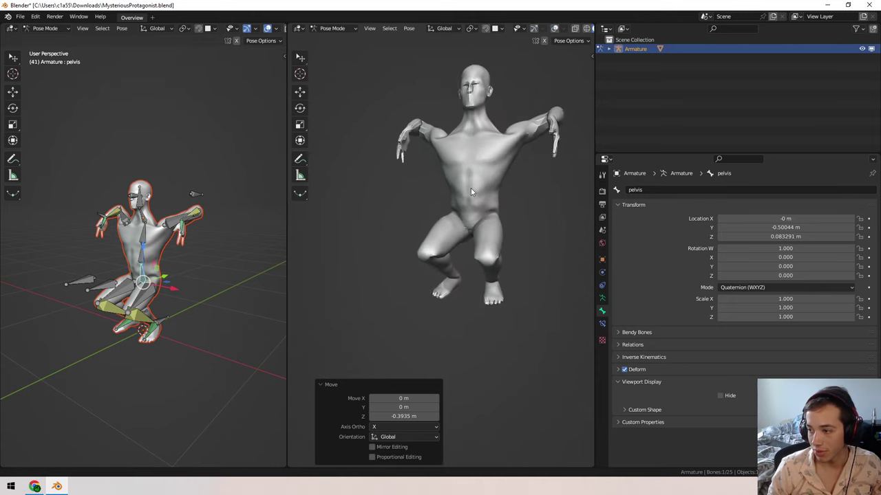
pyautogui.moveTo(509, 200); pyautogui.dragTo(426, 273, button='middle')
# - Raise the pelvis by about 0.15 m and shift it about 0.12 m along Y into a seated pose
pyautogui.moveTo(148, 225); pyautogui.dragTo(163, 270, button='middle')
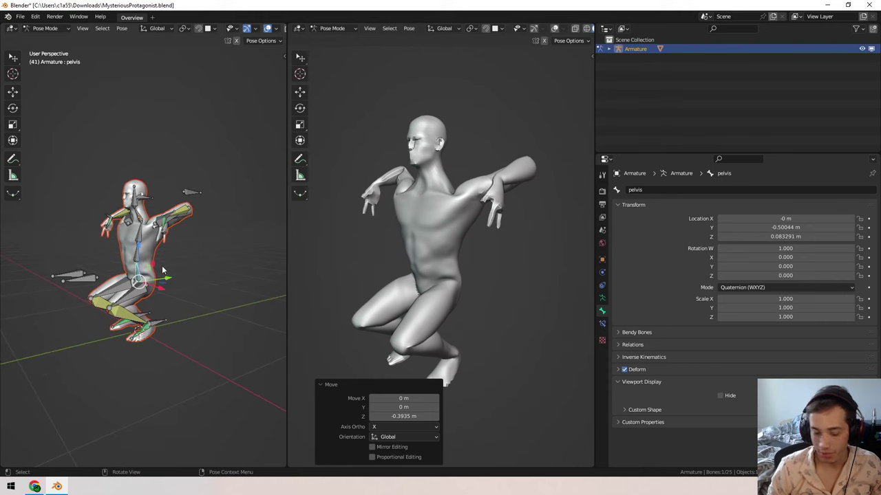
pyautogui.moveTo(162, 282); pyautogui.dragTo(163, 232)
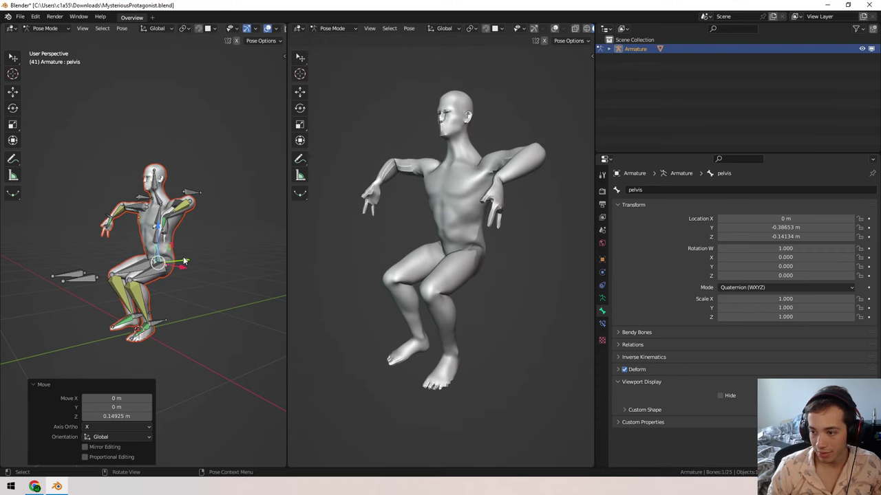
pyautogui.moveTo(183, 261); pyautogui.dragTo(197, 259)
pyautogui.moveTo(197, 259); pyautogui.dragTo(167, 252, button='middle')
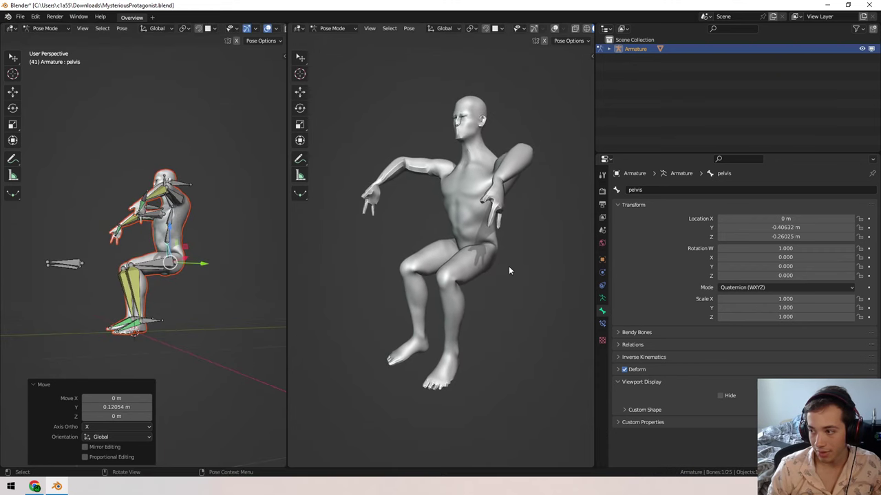
pyautogui.moveTo(508, 270); pyautogui.dragTo(338, 218, button='middle')
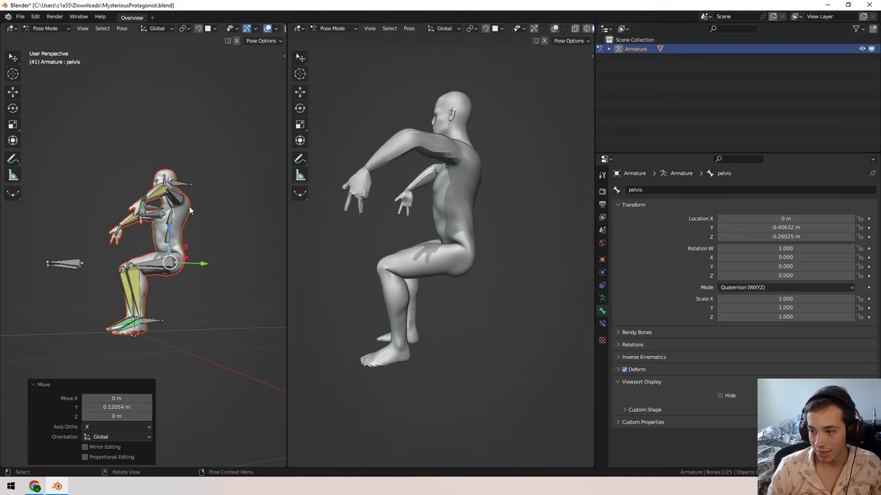
pyautogui.press('r')
pyautogui.press('x')
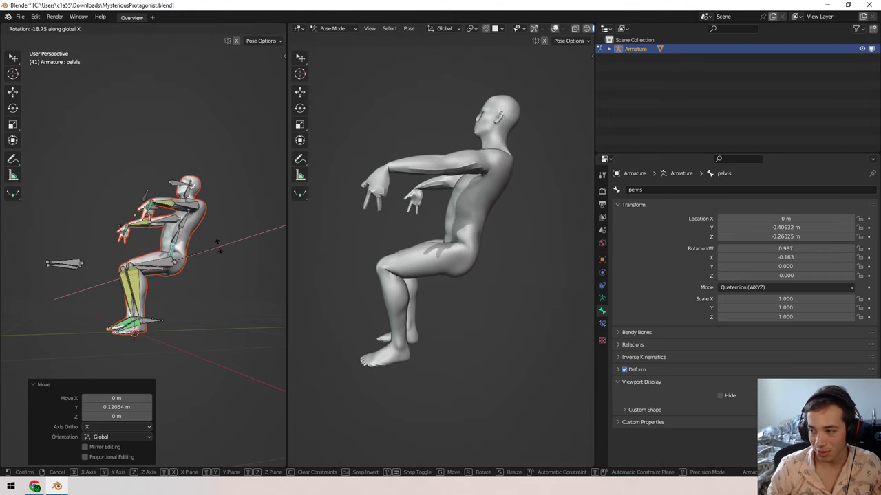
pyautogui.press('Escape')
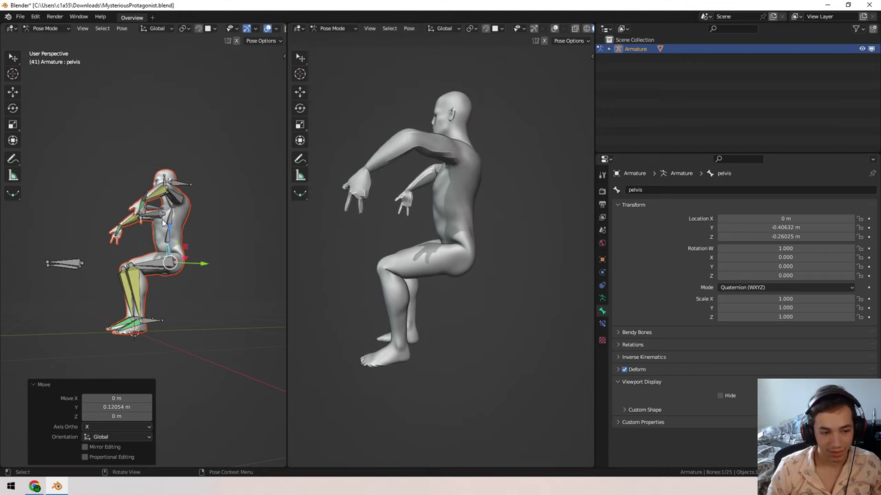
# - Select handTarget.L and handTarget.R and rotate them about -57.5° around the global X axis
pyautogui.moveTo(118, 267); pyautogui.dragTo(167, 296, button='middle')
pyautogui.scroll(2, 167, 236)
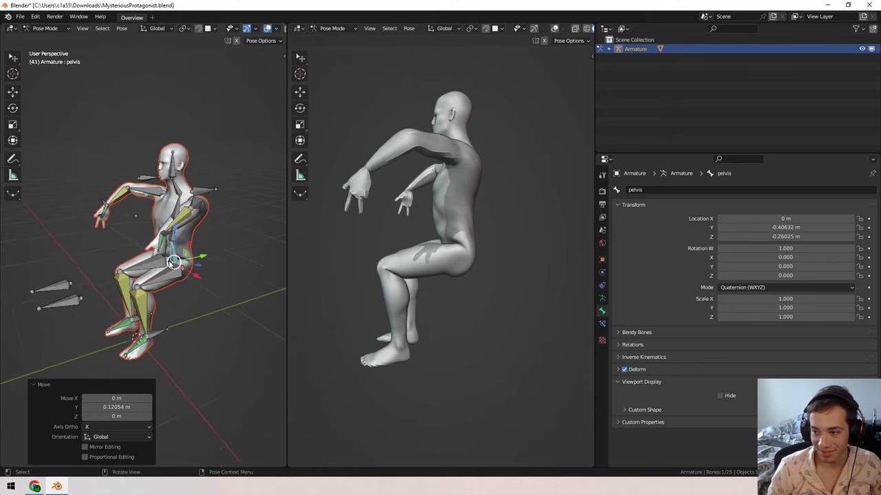
pyautogui.click(169, 226)
pyautogui.moveTo(225, 221); pyautogui.dragTo(236, 240, button='middle')
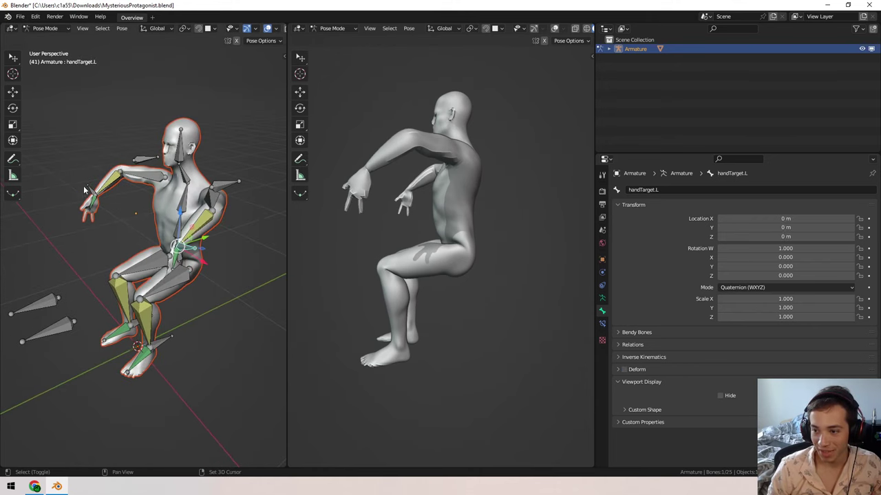
pyautogui.press('r')
pyautogui.press('x')
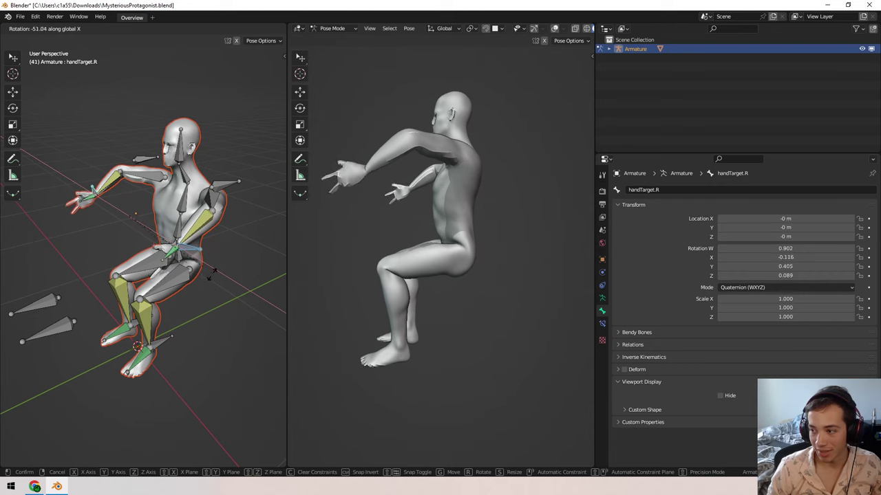
pyautogui.click(209, 289)
pyautogui.press('g')
pyautogui.press('x')
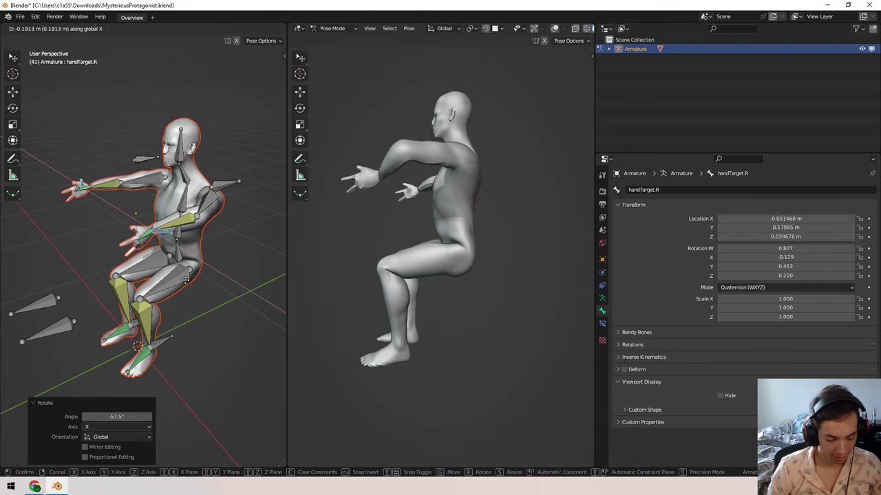
pyautogui.press('Escape')
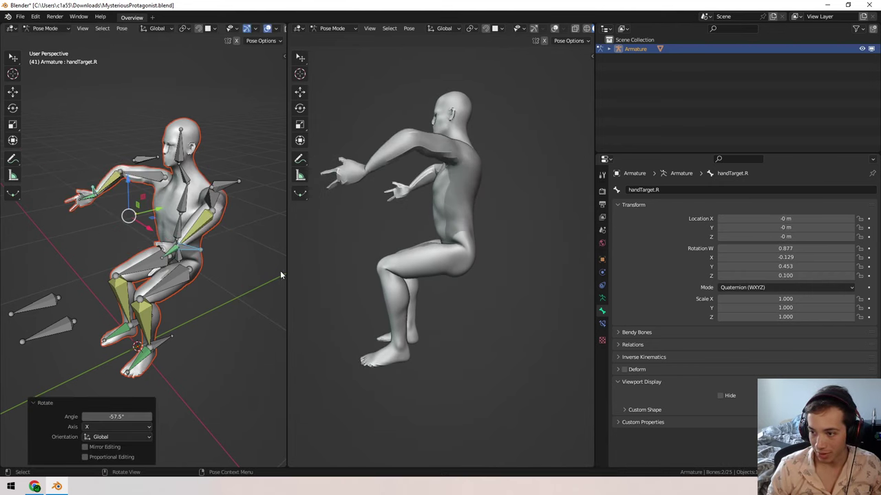
# - Move both hand targets about -0.08 m along Y and bring them together by scaling about 0.27 along X
pyautogui.press('g')
pyautogui.press('y')
pyautogui.click(210, 240)
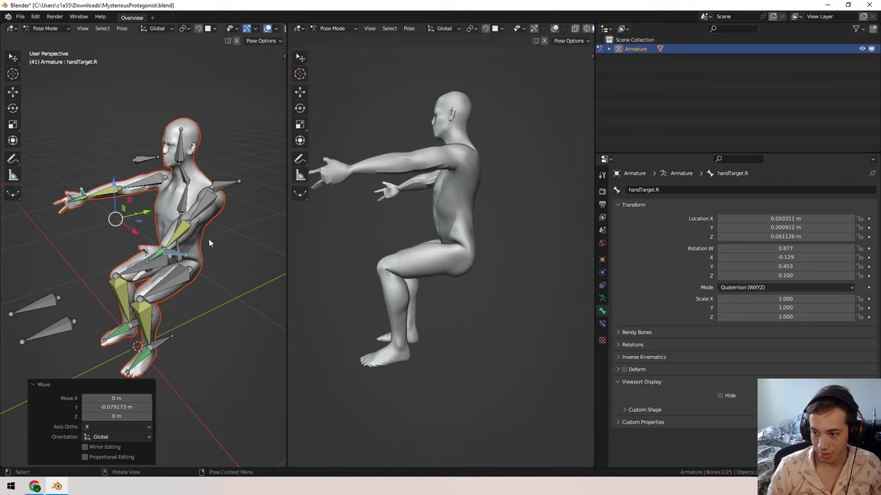
pyautogui.press('s')
pyautogui.press('x')
pyautogui.click(157, 221)
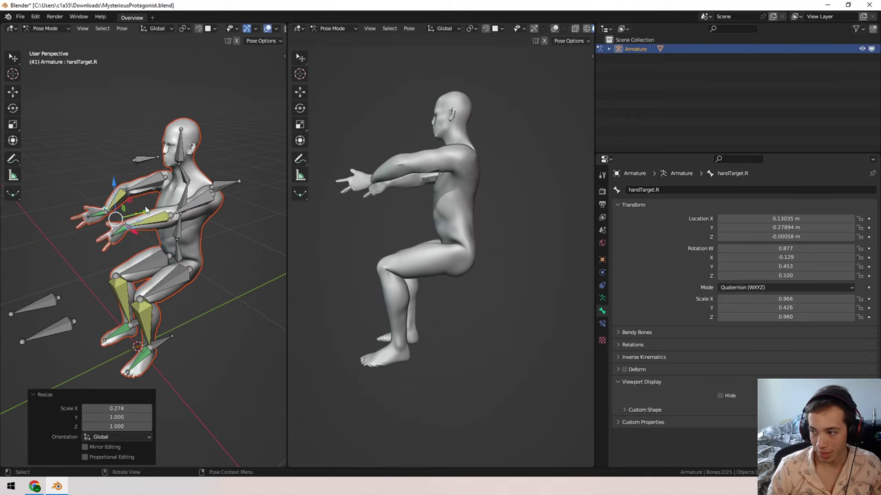
# - Lower both hand targets by about 0.29 m and pull them about 0.29 m along Y toward the torso
pyautogui.moveTo(157, 222); pyautogui.dragTo(175, 248, button='middle')
pyautogui.press('g')
pyautogui.press('z')
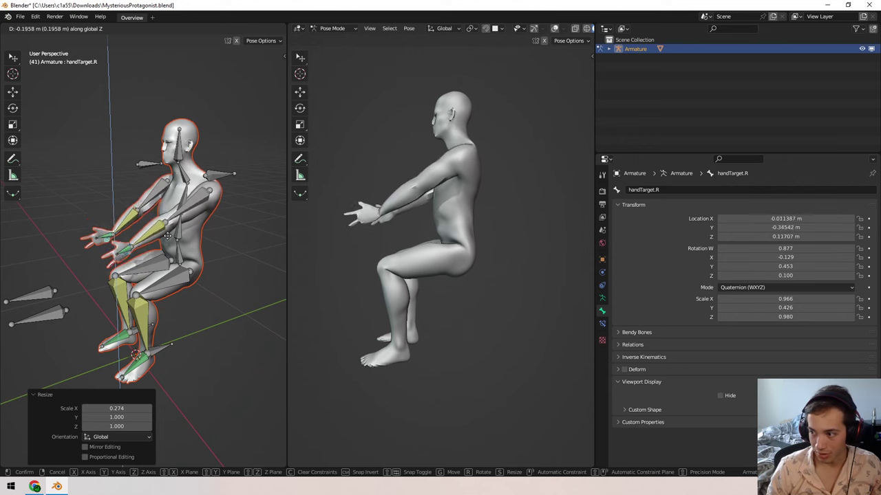
pyautogui.click(176, 249)
pyautogui.press('g')
pyautogui.press('y')
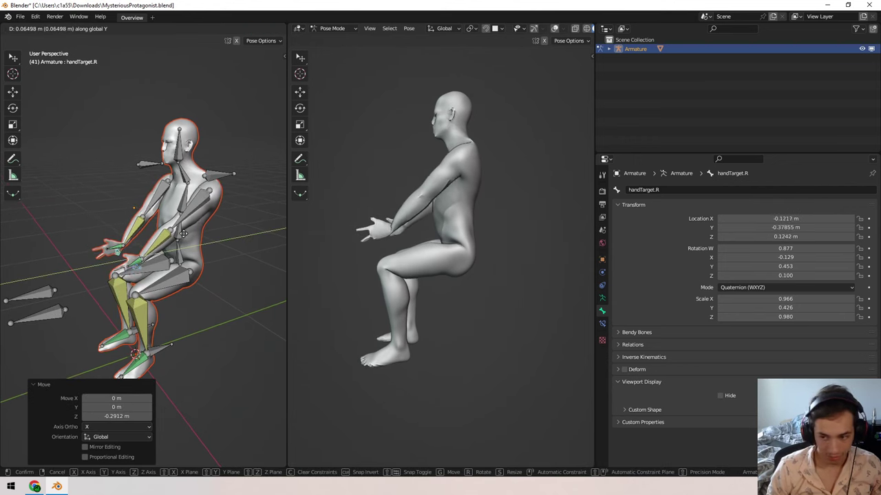
pyautogui.click(213, 241)
pyautogui.moveTo(213, 240)
pyautogui.mouseDown(button='middle')
pyautogui.moveTo(282, 227)
pyautogui.moveTo(210, 225)
pyautogui.mouseUp(button='middle')
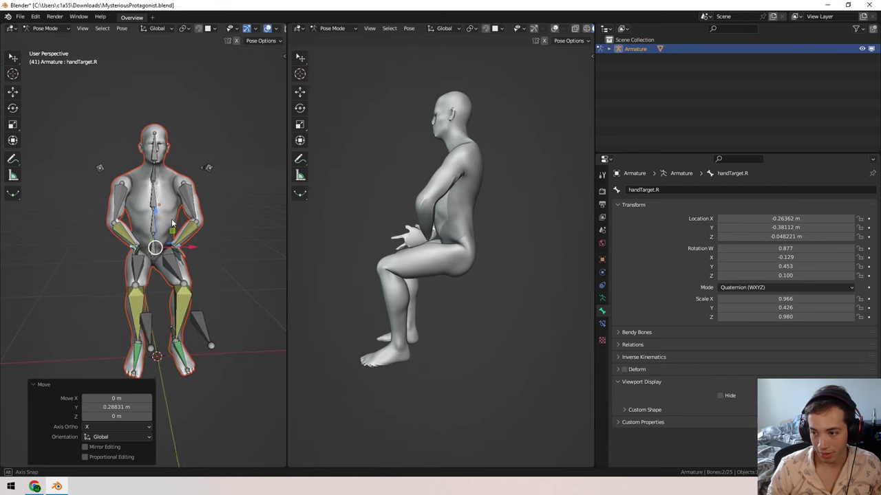
# - Scale both hand targets along the global X axis by about -0.161, followed by about 2.864
pyautogui.press('s')
pyautogui.press('x')
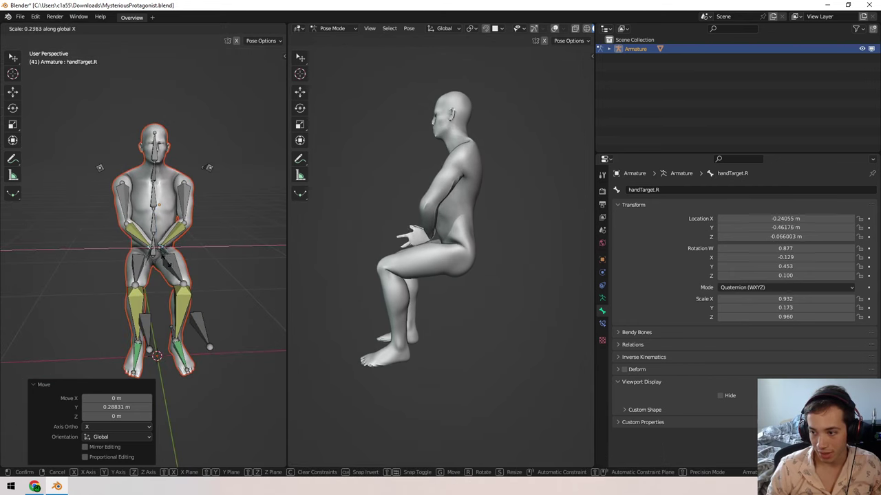
pyautogui.click(209, 167)
pyautogui.scroll(6, 211, 250)
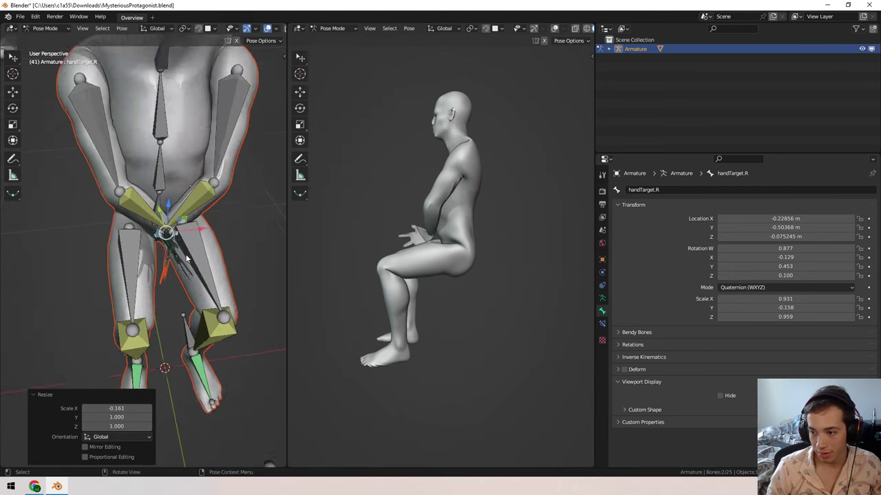
pyautogui.press('s')
pyautogui.press('x')
pyautogui.click(270, 244)
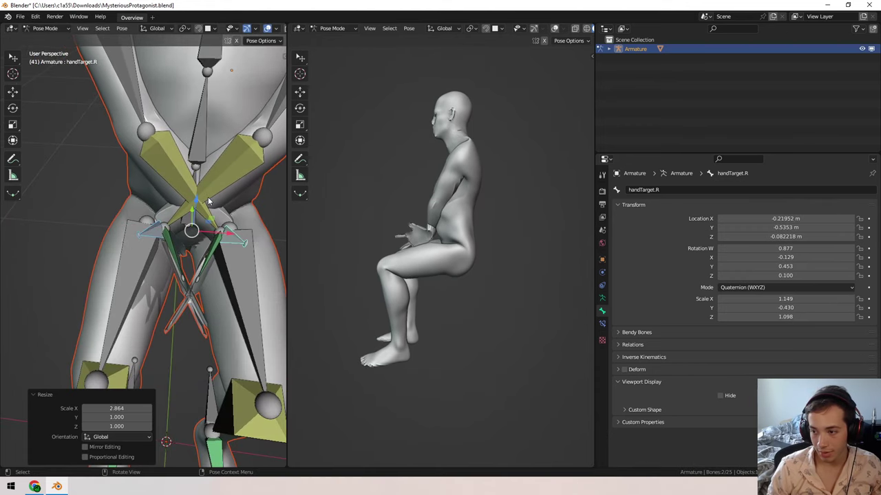
pyautogui.press('F3')
pyautogui.press('Return')
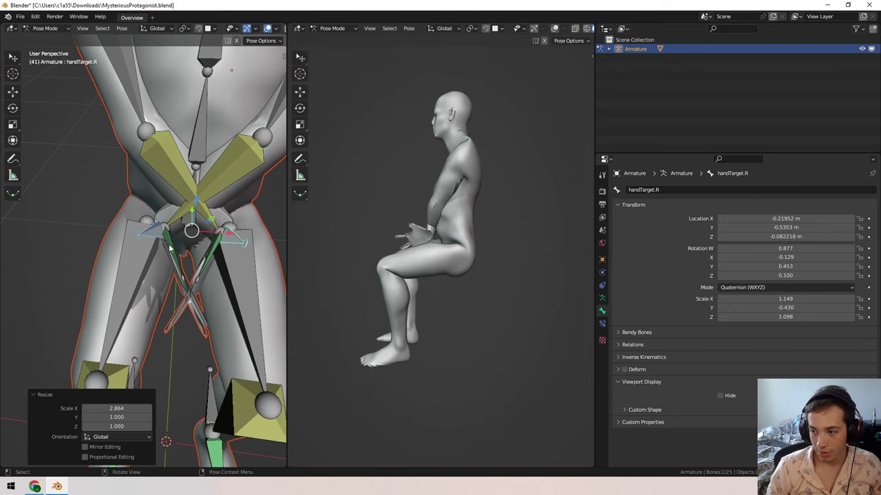
pyautogui.press('F3')
pyautogui.press('Escape')
# - Reset the scale of handTarget.R to 1 on the X, Y and Z axes
pyautogui.press('n')
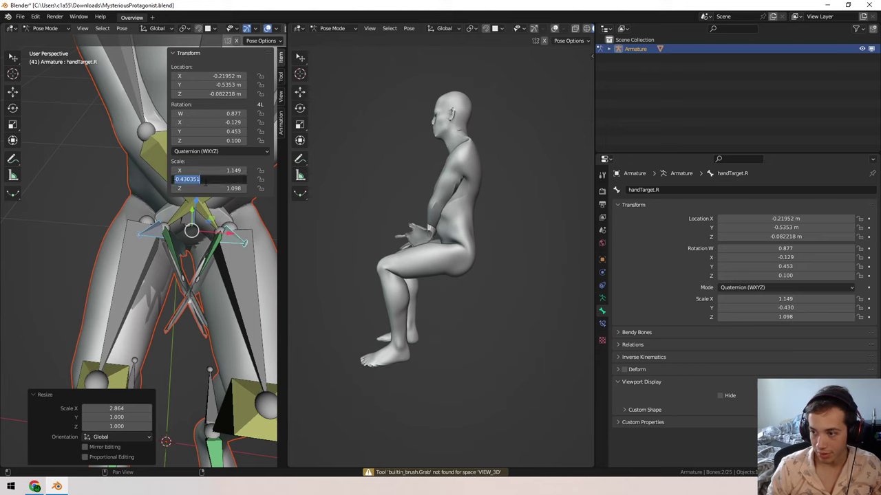
pyautogui.write('1')
pyautogui.press('Return')
pyautogui.press('Return')
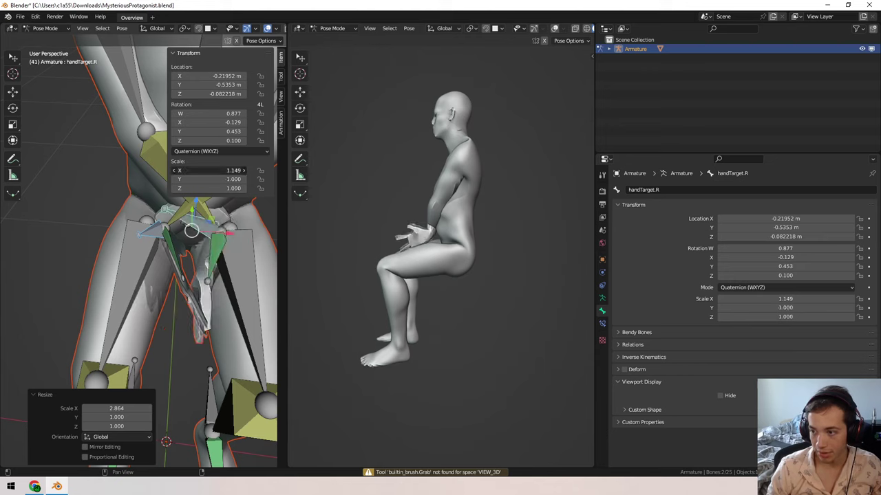
pyautogui.click(214, 170)
pyautogui.write('1')
pyautogui.press('Return')
# - Select handTarget.L and reset its scale to 1 on all three axes
pyautogui.click(157, 232)
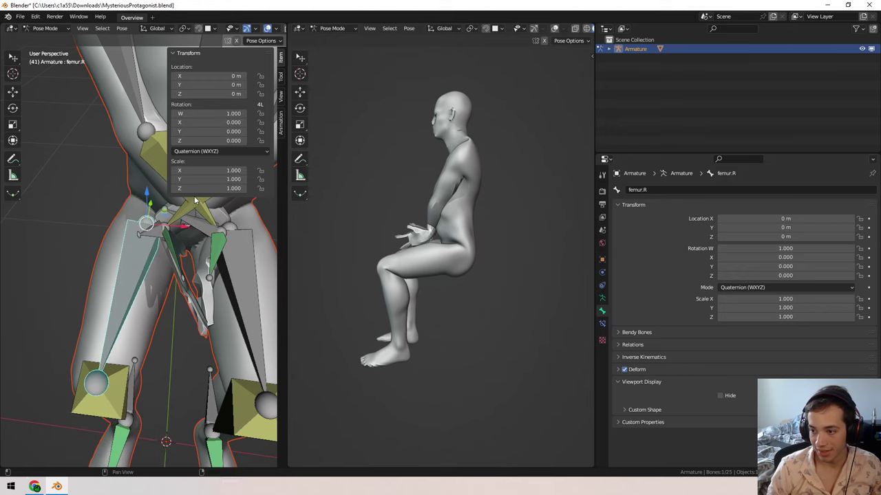
pyautogui.write('1')
pyautogui.press('Return')
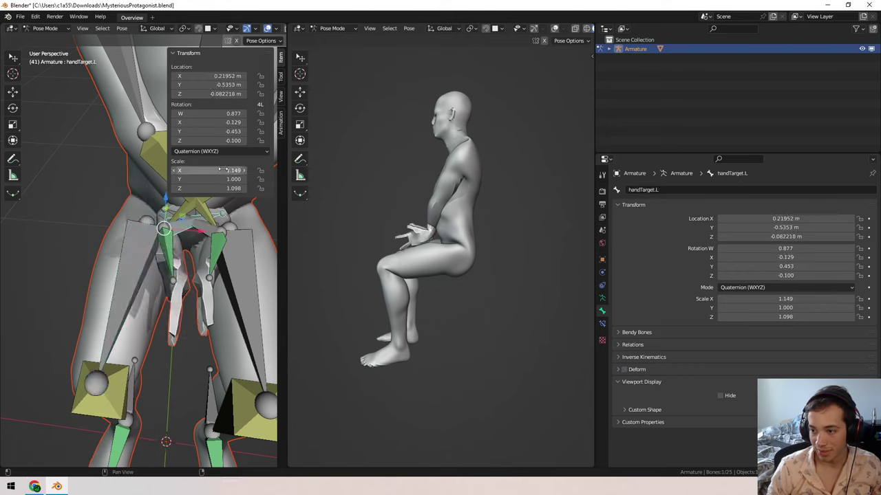
pyautogui.press('Return')
pyautogui.write('1')
pyautogui.press('Return')
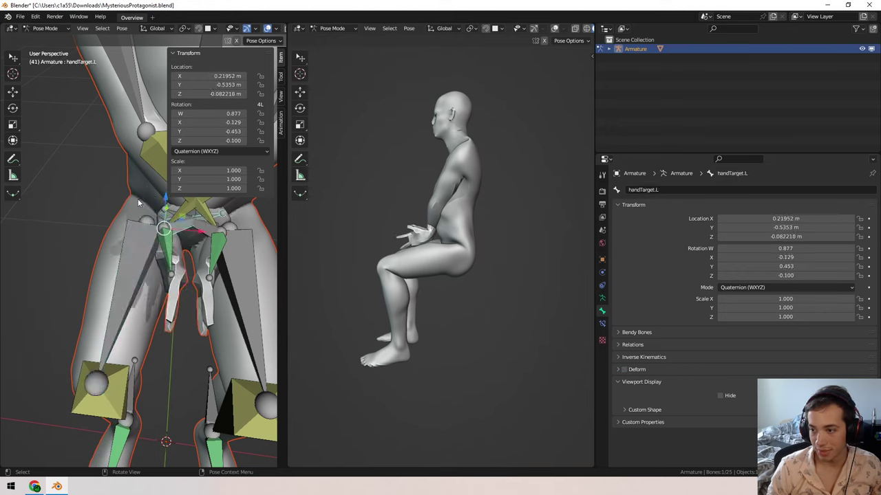
# - Move handTarget.L sideways toward the left thigh and handTarget.R about -0.06 m along X
pyautogui.moveTo(110, 189); pyautogui.dragTo(155, 222, button='middle')
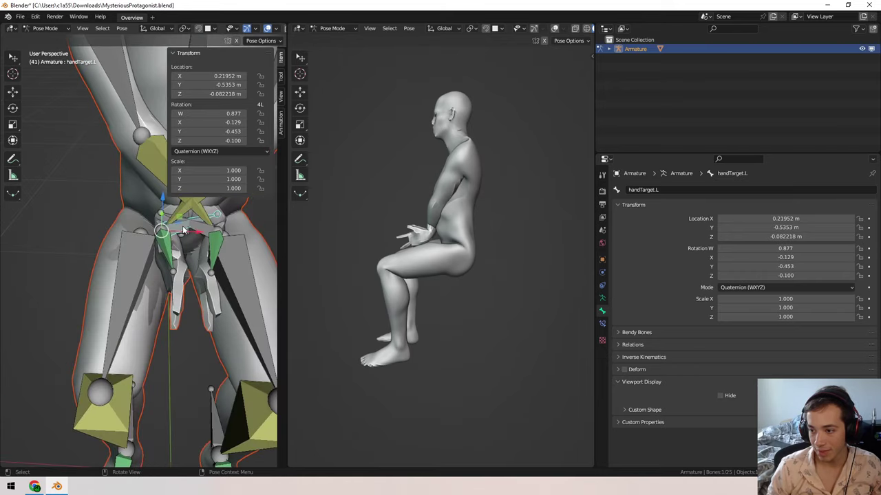
pyautogui.moveTo(174, 229); pyautogui.dragTo(195, 225)
pyautogui.click(194, 225)
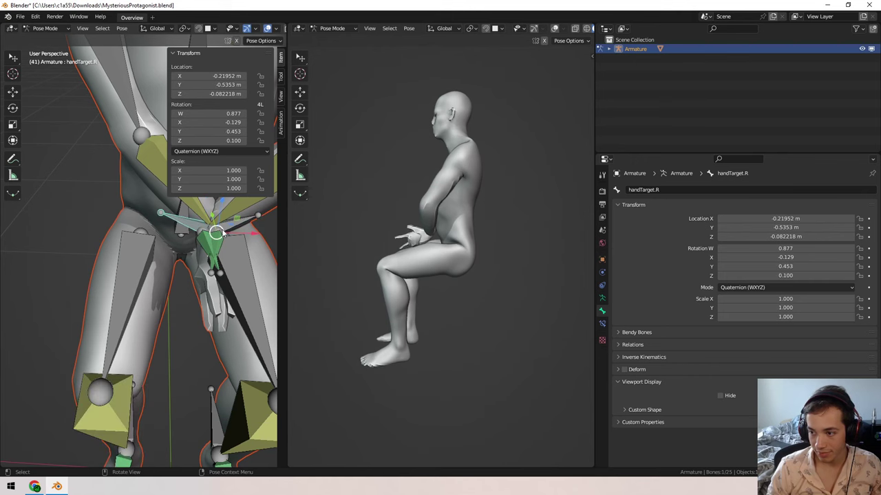
pyautogui.press('g')
pyautogui.press('x')
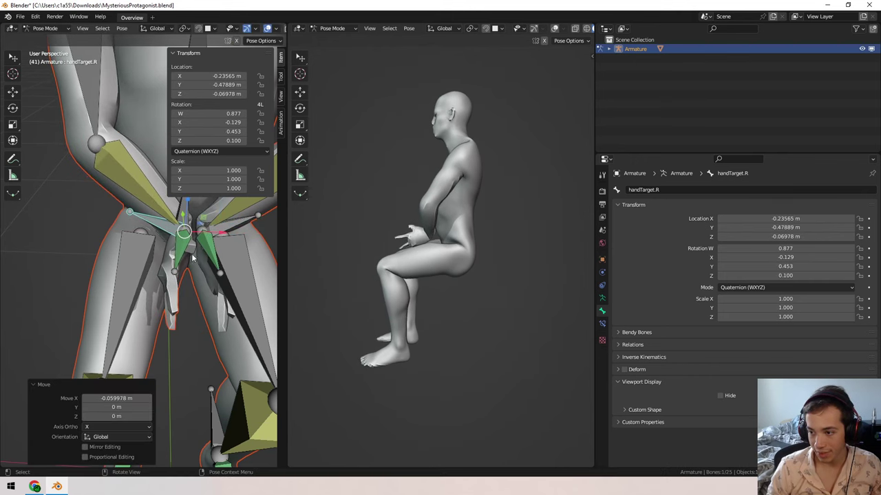
# - Rotate handTarget.R about 12° and handTarget.L about -14.8° around the global Z axis
pyautogui.press('r')
pyautogui.press('z')
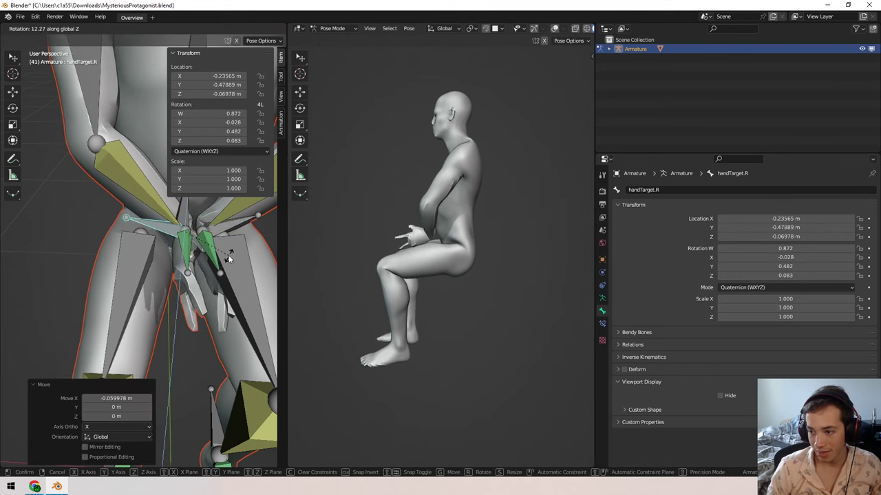
pyautogui.click(229, 258)
pyautogui.click(234, 224)
pyautogui.click(242, 223)
pyautogui.press('r')
pyautogui.press('z')
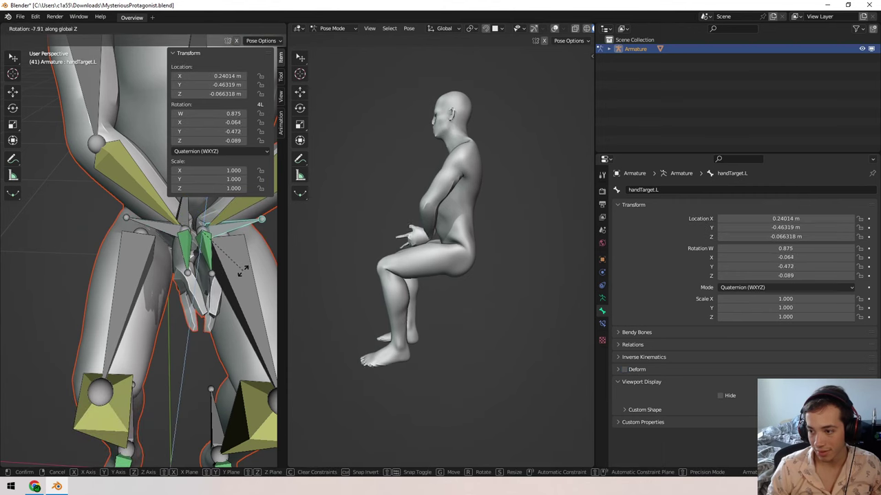
pyautogui.click(251, 279)
# - Rotate handTarget.L about -8.3° around the global X axis
pyautogui.moveTo(232, 277); pyautogui.dragTo(192, 270, button='middle')
pyautogui.press('r')
pyautogui.press('x')
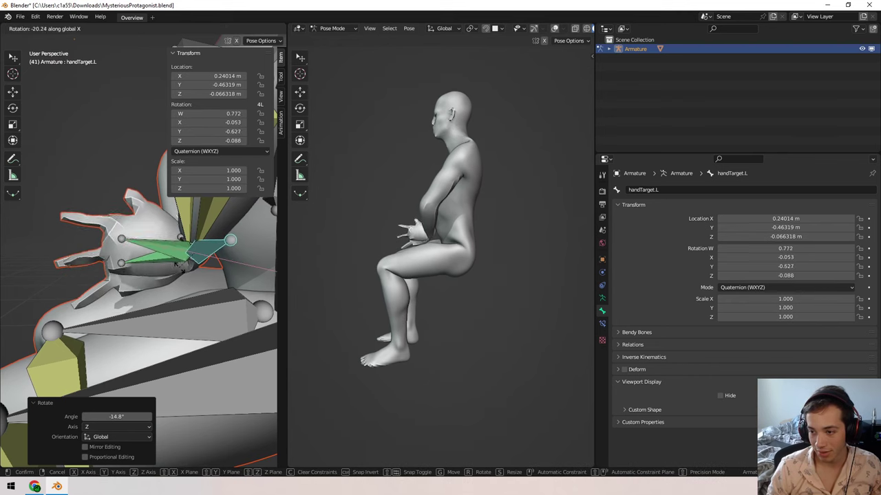
pyautogui.click(182, 271)
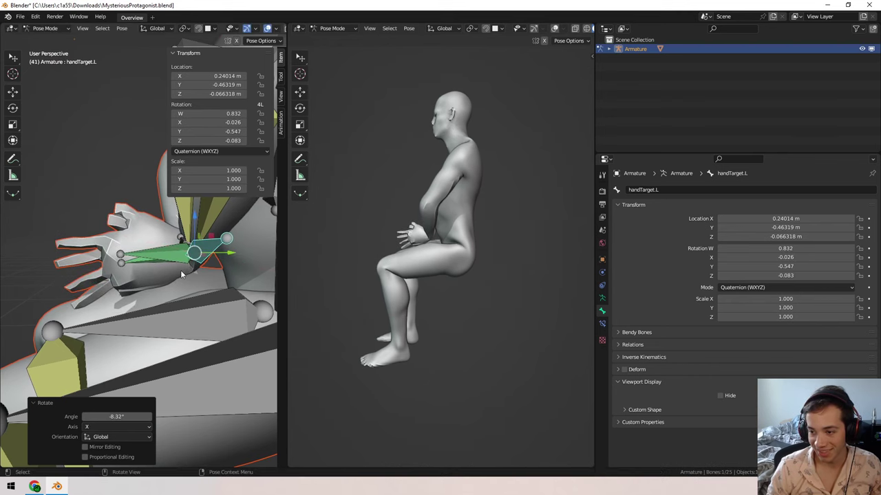
# - Rotate handTarget.L further around the global X axis and about -10° around the global Z axis
pyautogui.moveTo(181, 273); pyautogui.dragTo(96, 329, button='middle')
pyautogui.press('r')
pyautogui.press('x')
pyautogui.click(236, 289)
pyautogui.press('r')
pyautogui.press('z')
pyautogui.click(236, 302)
pyautogui.scroll(-4, 96, 328)
pyautogui.moveTo(474, 260); pyautogui.dragTo(347, 282, button='middle')
pyautogui.keyDown('shift'); pyautogui.moveTo(104, 138); pyautogui.dragTo(124, 210, button='middle'); pyautogui.keyUp('shift')
pyautogui.moveTo(124, 211); pyautogui.dragTo(47, 201, button='middle')
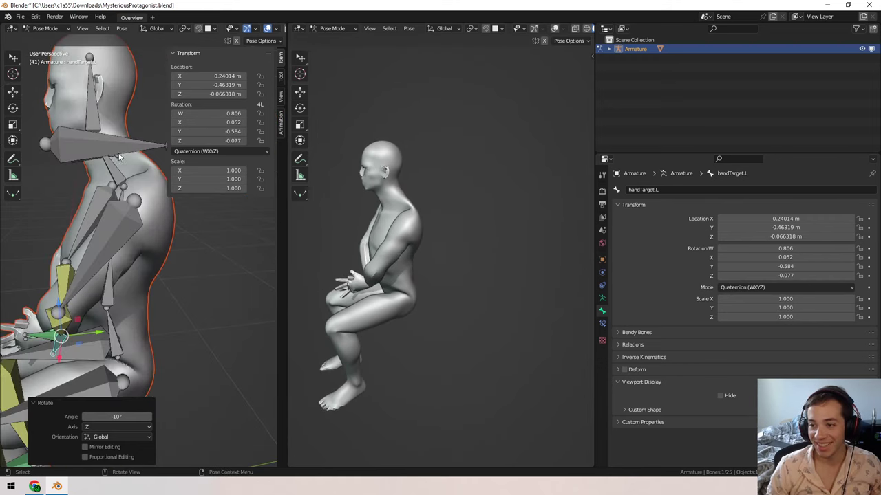
pyautogui.click(115, 173)
pyautogui.moveTo(125, 208); pyautogui.dragTo(96, 199, button='middle')
pyautogui.press('r')
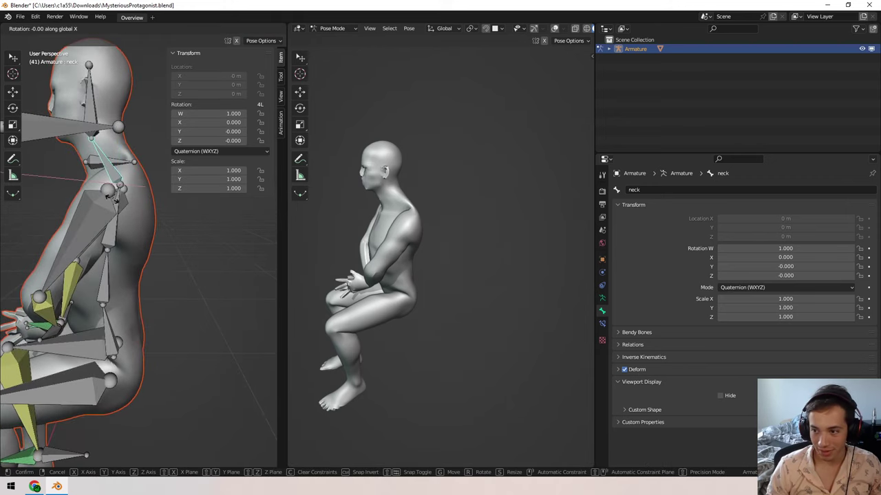
pyautogui.press('Escape')
# - Select the torso bone and bend it forward around the global X axis
pyautogui.moveTo(124, 206); pyautogui.dragTo(134, 225, button='middle')
pyautogui.click(113, 215)
pyautogui.press('r')
pyautogui.press('x')
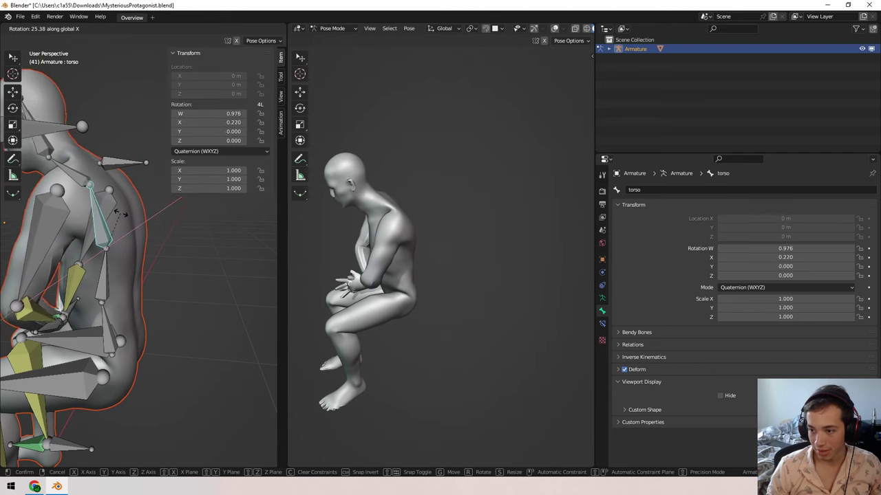
pyautogui.click(107, 289)
pyautogui.click(107, 289)
pyautogui.moveTo(110, 288); pyautogui.dragTo(130, 273, button='middle')
pyautogui.press('r')
pyautogui.press('x')
pyautogui.rightClick(134, 283)
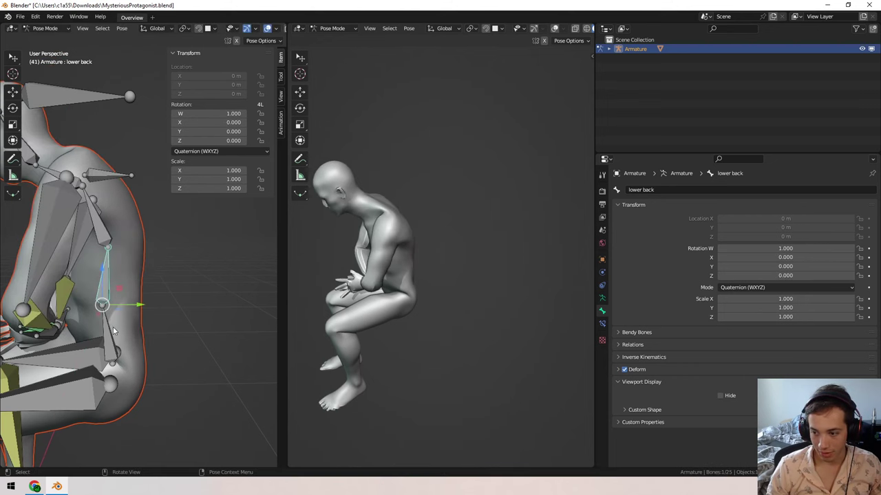
# - Lean the spine bone below the lower back backward and bend the lower back bone forward around the global X axis
pyautogui.click(116, 331)
pyautogui.press('r')
pyautogui.press('x')
pyautogui.click(135, 289)
pyautogui.click(132, 283)
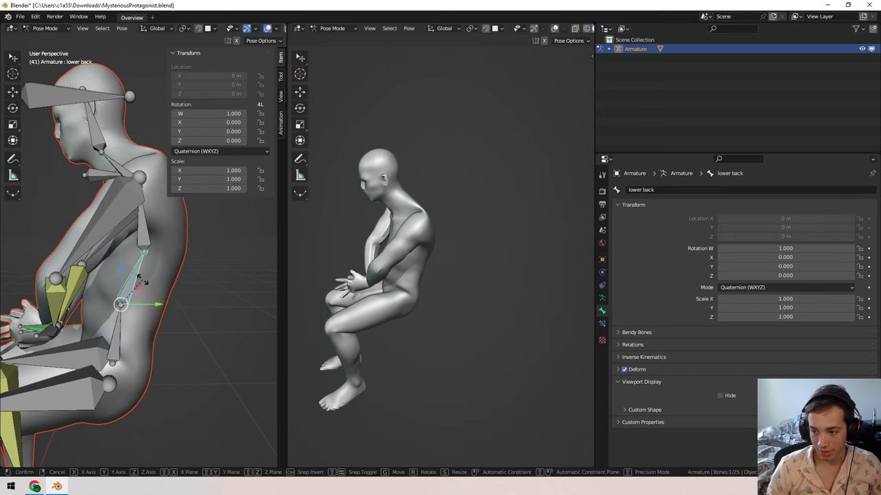
pyautogui.press('r')
pyautogui.press('x')
pyautogui.click(116, 220)
# - Rotate the torso bone backward around the global X axis to straighten the upper body
pyautogui.click(116, 218)
pyautogui.press('r')
pyautogui.press('x')
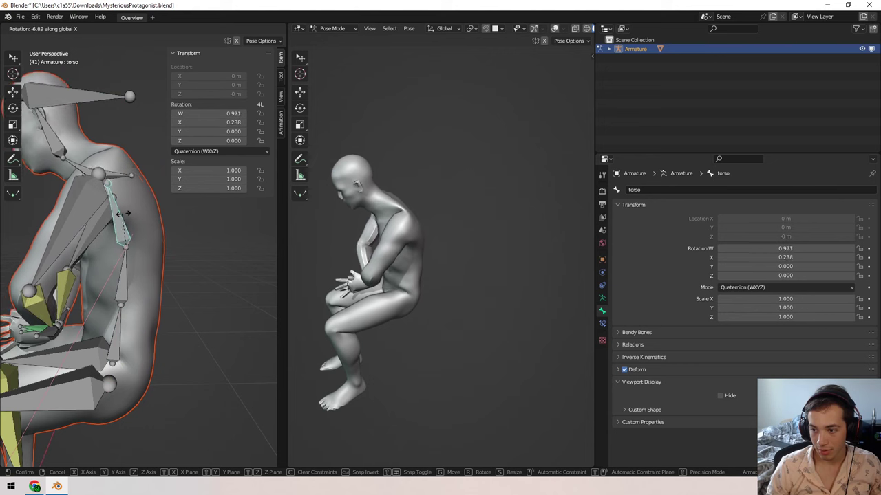
pyautogui.click(118, 196)
# - Select arm.L and arm.R and move both upper arms slightly forward along the global Y axis
pyautogui.click(118, 196)
pyautogui.moveTo(118, 195); pyautogui.dragTo(135, 229, button='middle')
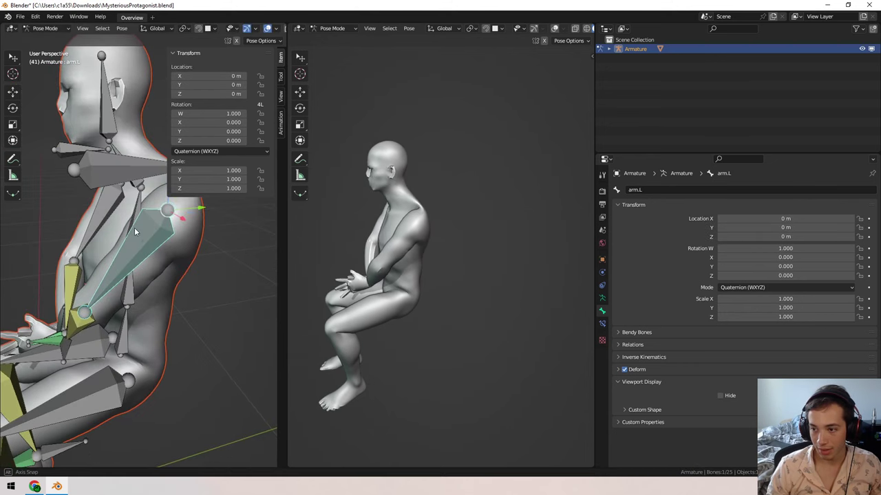
pyautogui.keyDown('shift'); pyautogui.click(137, 184); pyautogui.keyUp('shift')
pyautogui.moveTo(140, 183); pyautogui.dragTo(102, 216, button='middle')
pyautogui.press('g')
pyautogui.press('y')
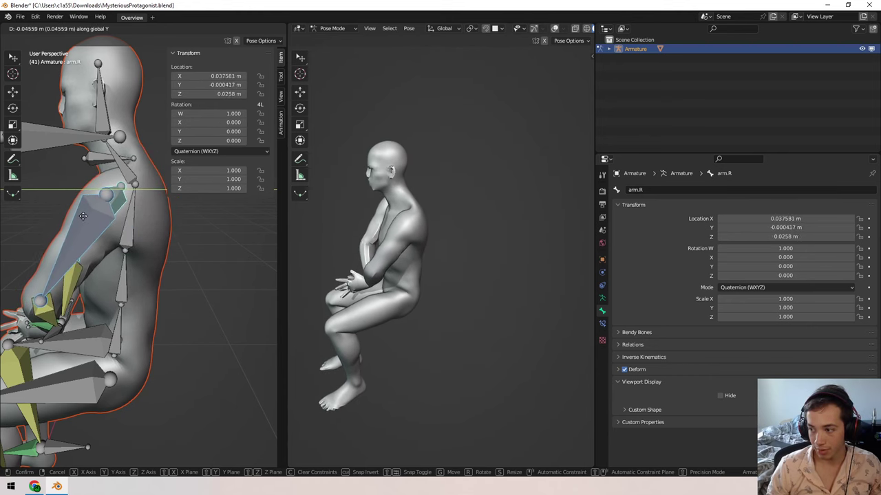
pyautogui.click(82, 227)
# - Select elbowTarget.L and elbowTarget.R and move them about 0.245 m along Y behind the back
pyautogui.click(94, 233)
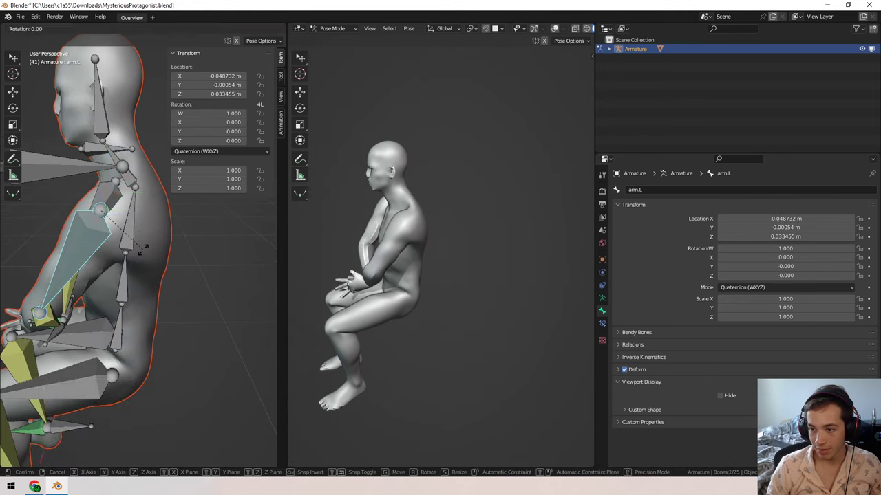
pyautogui.moveTo(97, 237); pyautogui.dragTo(139, 318, button='middle')
pyautogui.click(175, 221)
pyautogui.click(101, 189)
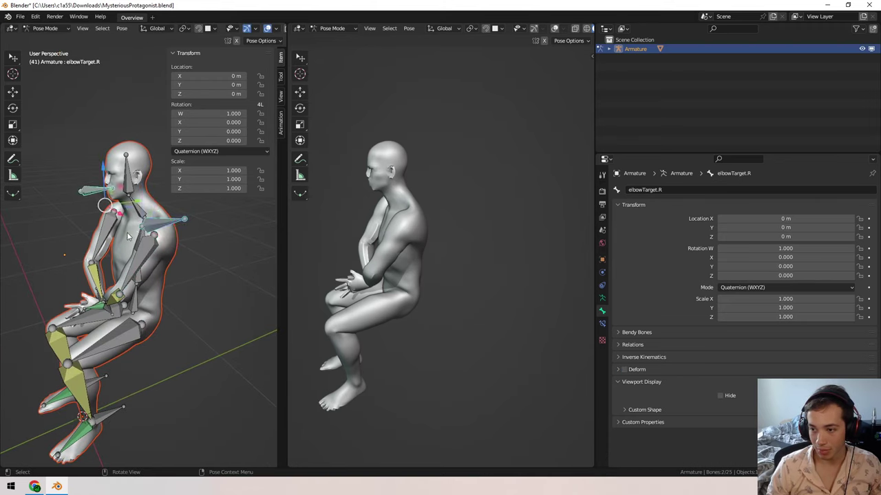
pyautogui.moveTo(141, 237); pyautogui.dragTo(105, 227, button='middle')
pyautogui.press('g')
pyautogui.press('x')
pyautogui.press('y')
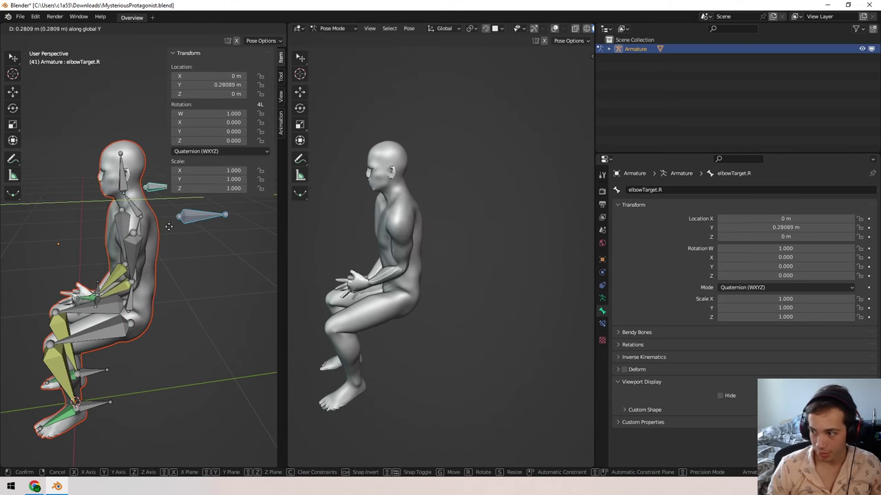
pyautogui.click(156, 228)
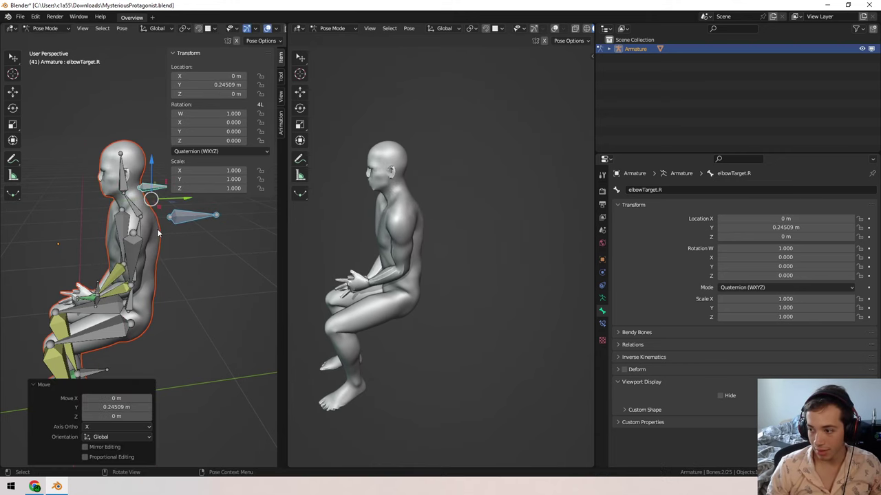
# - Lower both elbow targets by about 0.205 m and scale them by about 1.258
pyautogui.press('g')
pyautogui.press('z')
pyautogui.click(159, 273)
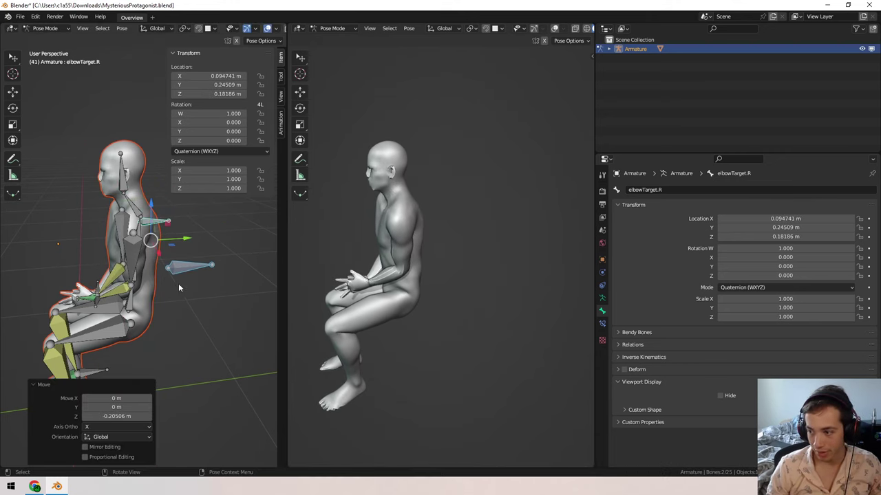
pyautogui.press('s')
pyautogui.click(199, 286)
# - Lower both elbow targets by about 0.093 m more and scale them about 0.927 along X
pyautogui.moveTo(441, 248); pyautogui.dragTo(269, 263, button='middle')
pyautogui.press('g')
pyautogui.press('z')
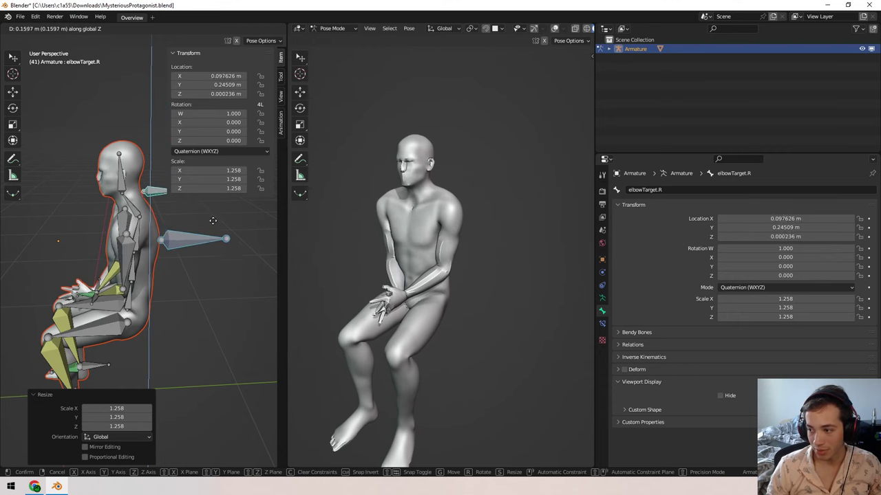
pyautogui.click(186, 275)
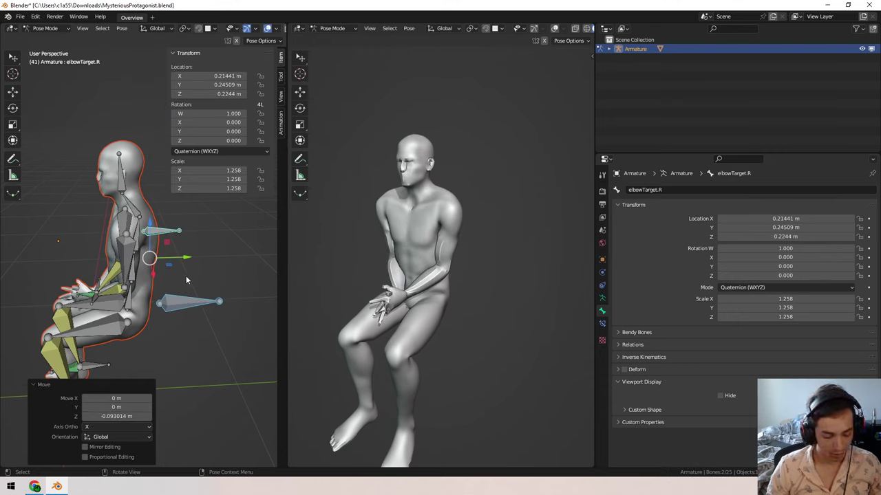
pyautogui.press('s')
pyautogui.press('x')
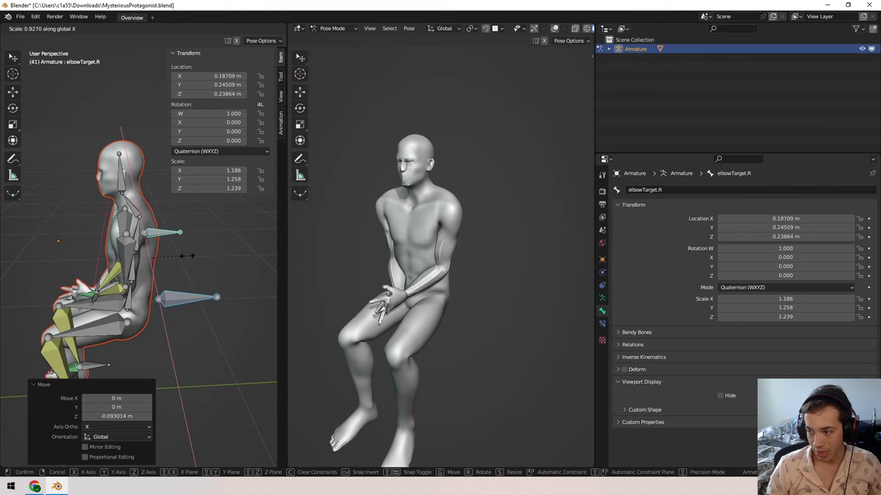
pyautogui.click(184, 252)
pyautogui.moveTo(351, 244); pyautogui.dragTo(408, 254, button='middle')
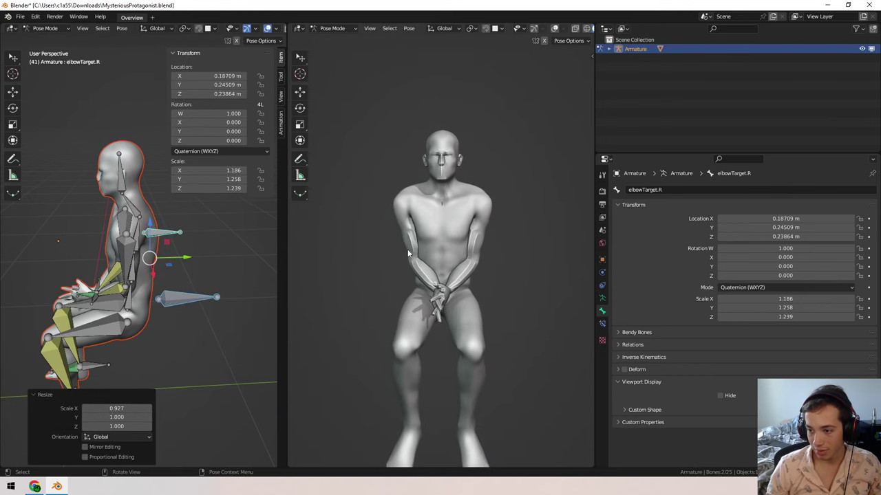
# - Select both hand targets and move them slightly forward along the global Y axis
pyautogui.moveTo(218, 268); pyautogui.dragTo(159, 275, button='middle')
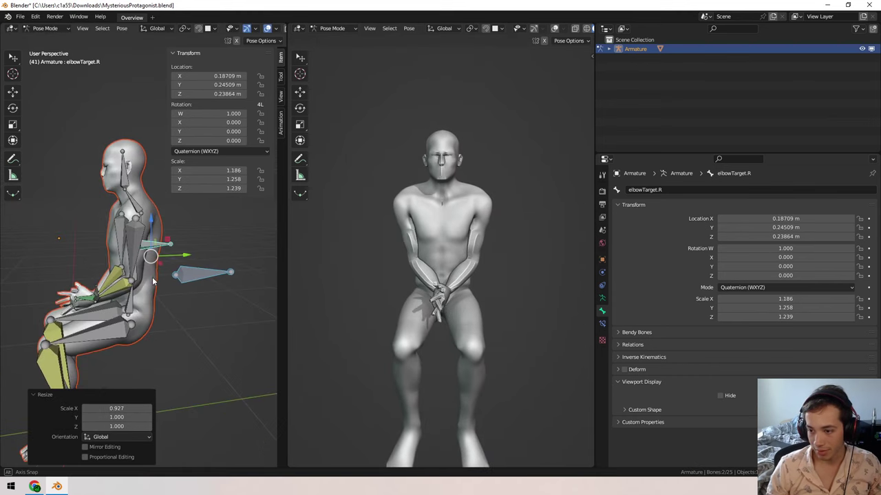
pyautogui.click(96, 301)
pyautogui.keyDown('shift'); pyautogui.click(96, 297); pyautogui.keyUp('shift')
pyautogui.press('g')
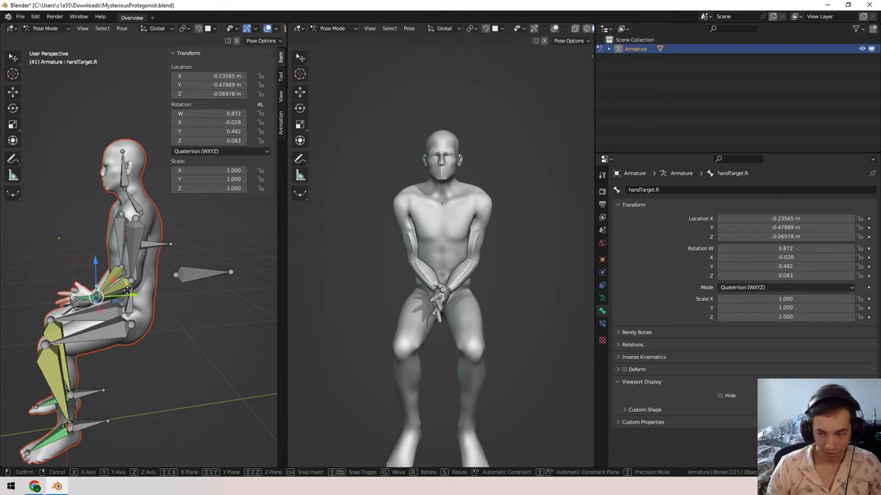
pyautogui.press('x')
pyautogui.press('y')
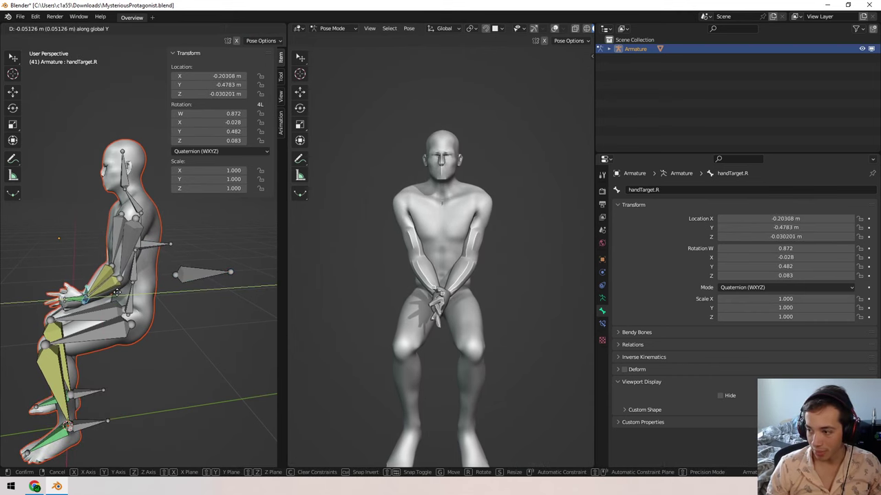
pyautogui.click(119, 296)
# - Move handTarget.R about -0.078 m along X to separate the right hand from the left
pyautogui.moveTo(119, 296); pyautogui.dragTo(193, 292, button='middle')
pyautogui.click(230, 255)
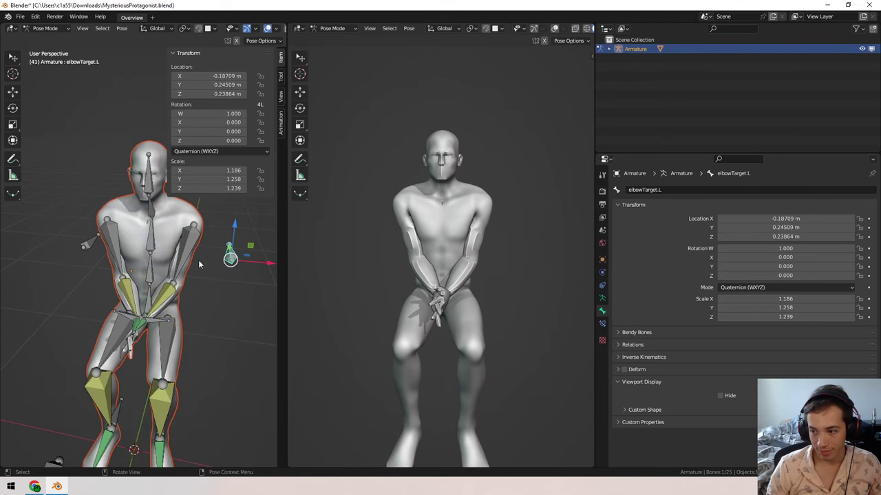
pyautogui.click(154, 324)
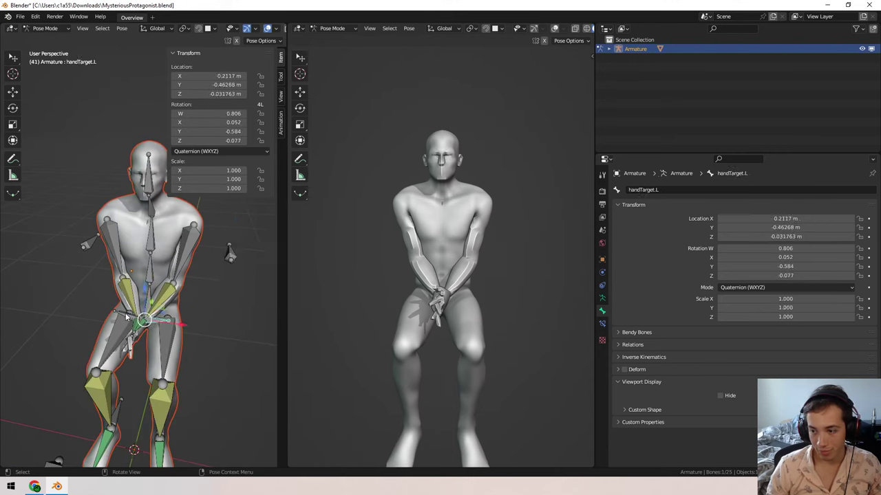
pyautogui.moveTo(177, 324); pyautogui.dragTo(148, 326)
pyautogui.click(130, 316)
pyautogui.moveTo(447, 253); pyautogui.dragTo(416, 200, button='middle')
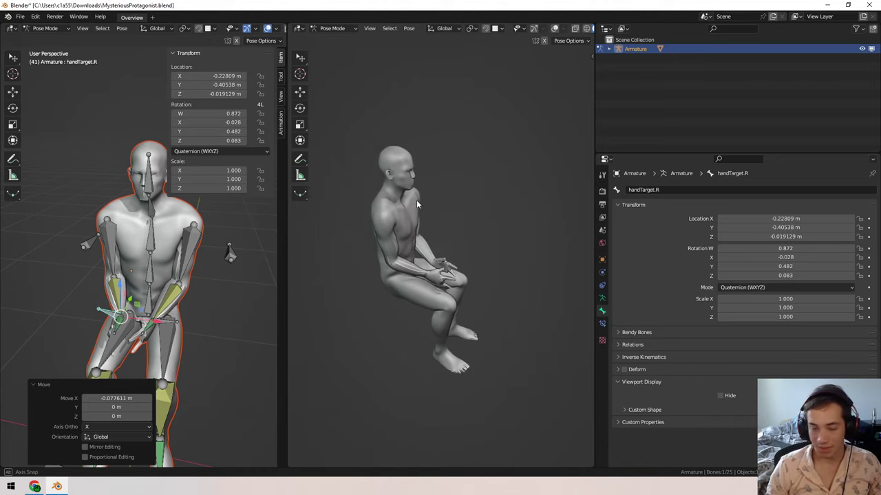